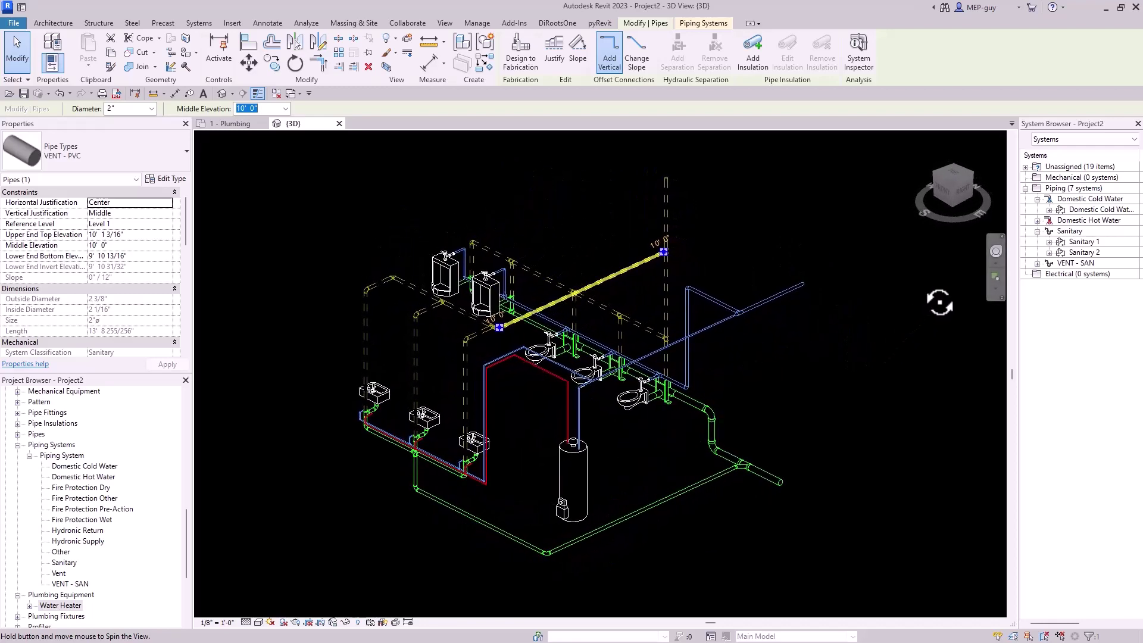
Create a new project from the Plumbing-Default.rte template.
key(Escape)
click(13, 23)
mouse_move(50, 75)
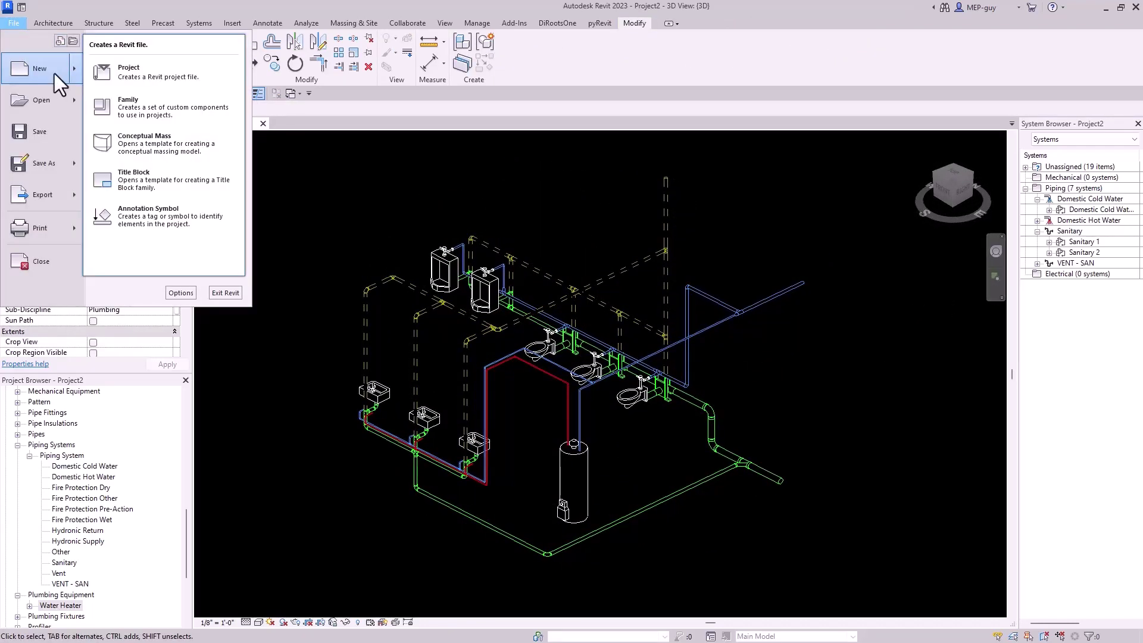
click(146, 81)
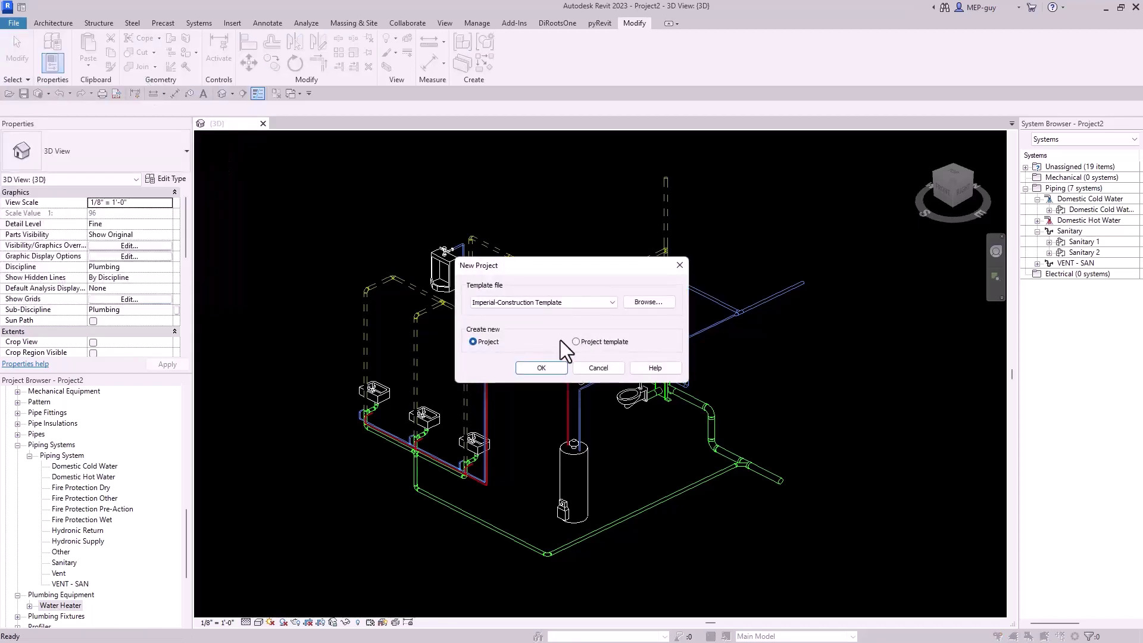
click(655, 303)
click(298, 341)
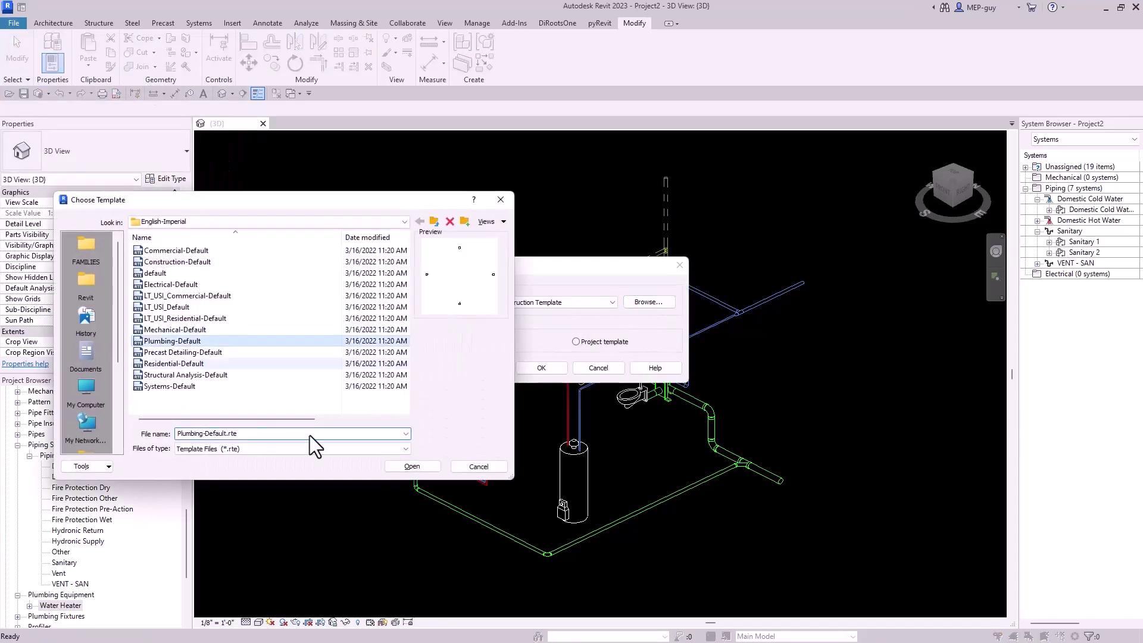
click(414, 467)
click(542, 367)
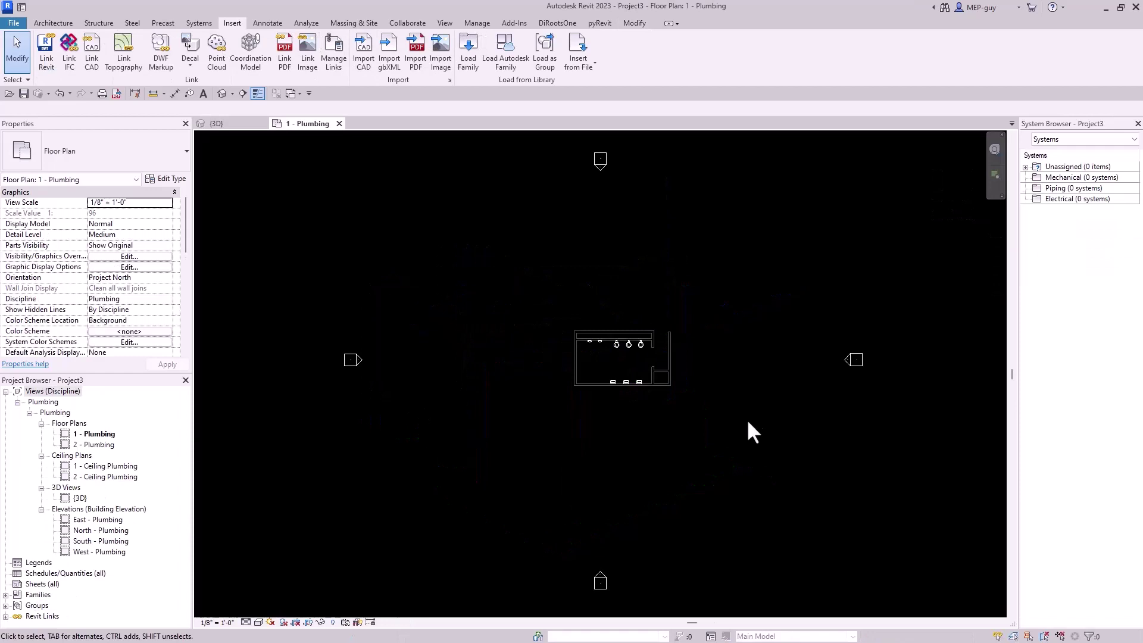
Copy the *NEW* SANITARY VENT SYSTEM fixture group from FIXTURES FOR COPYING into the 1 - Plumbing plan, and delete the pasted group.
scroll(638, 363, up, 5)
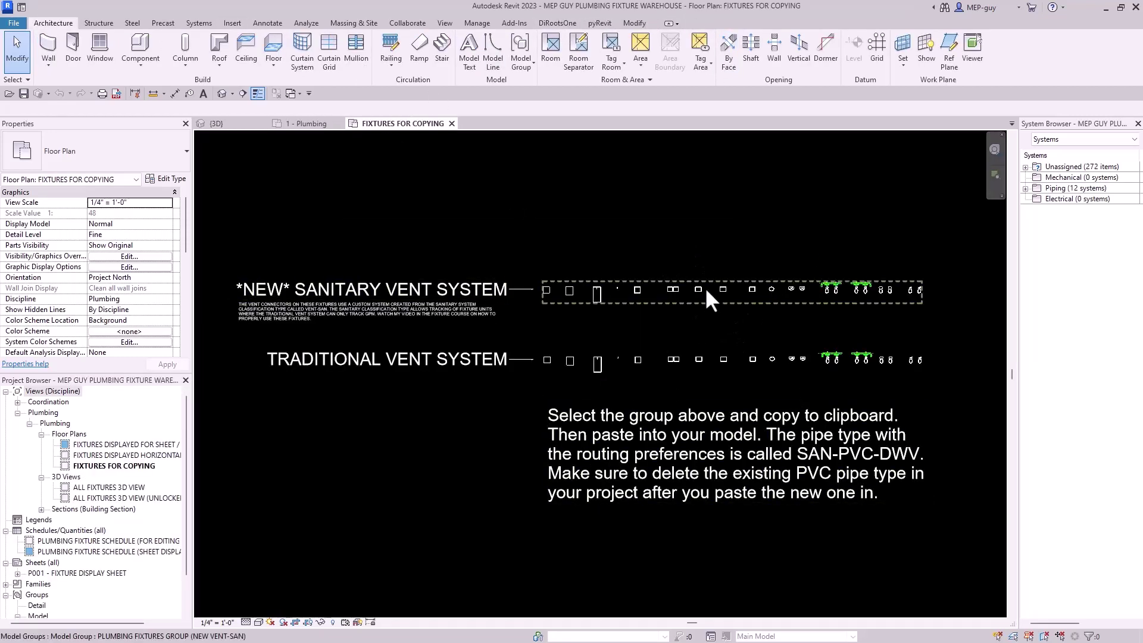
click(724, 288)
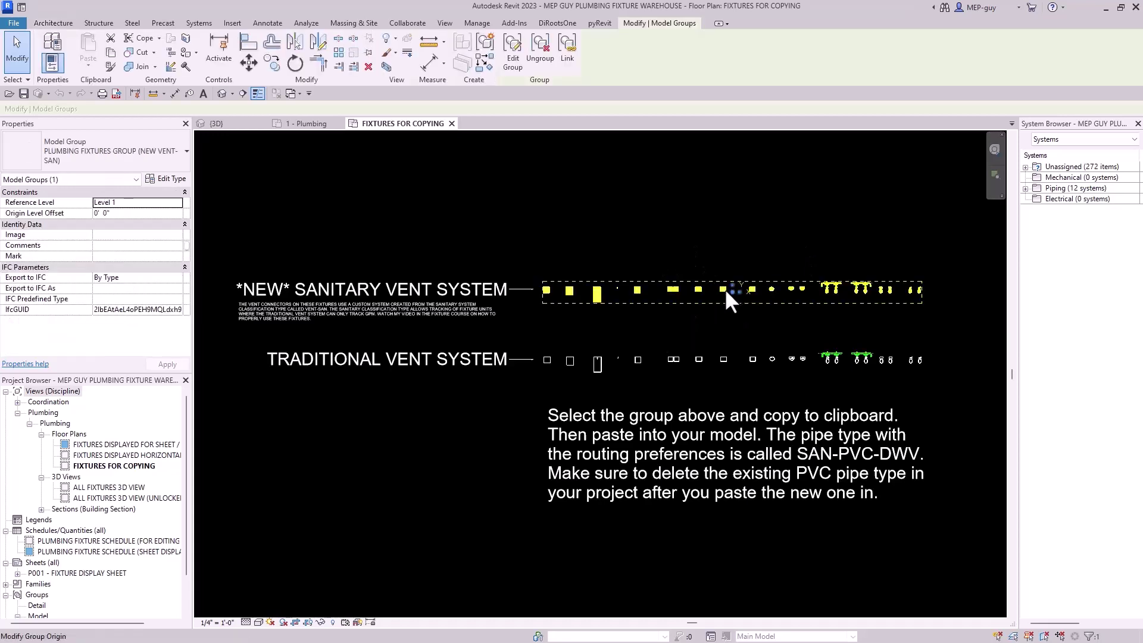
click(332, 123)
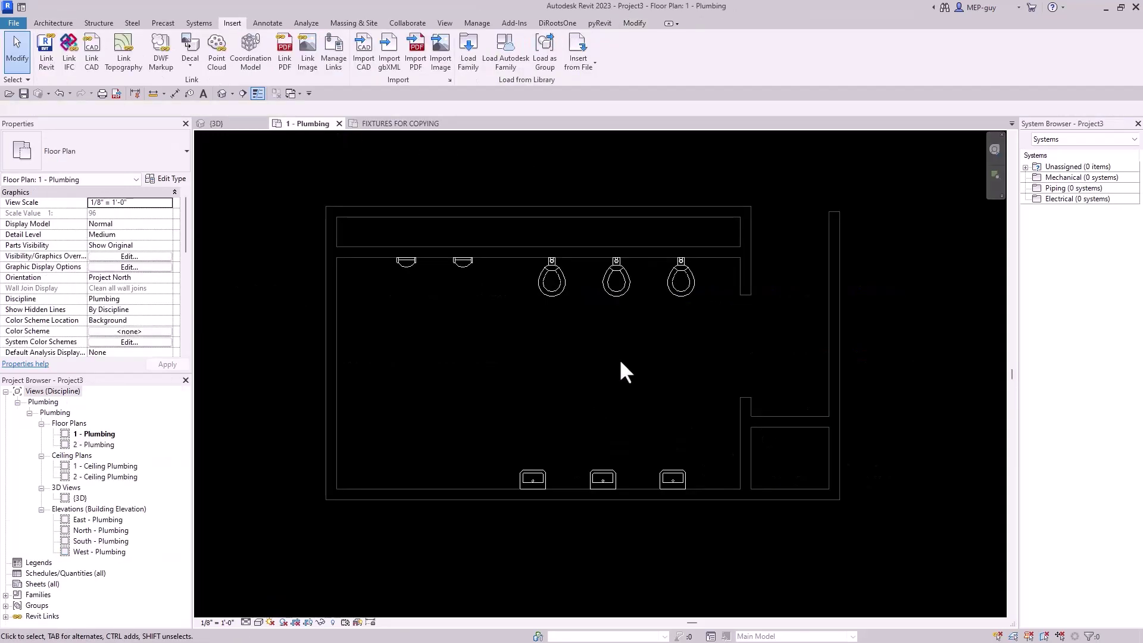
key(ctrl+v)
scroll(613, 360, down, 5)
click(606, 405)
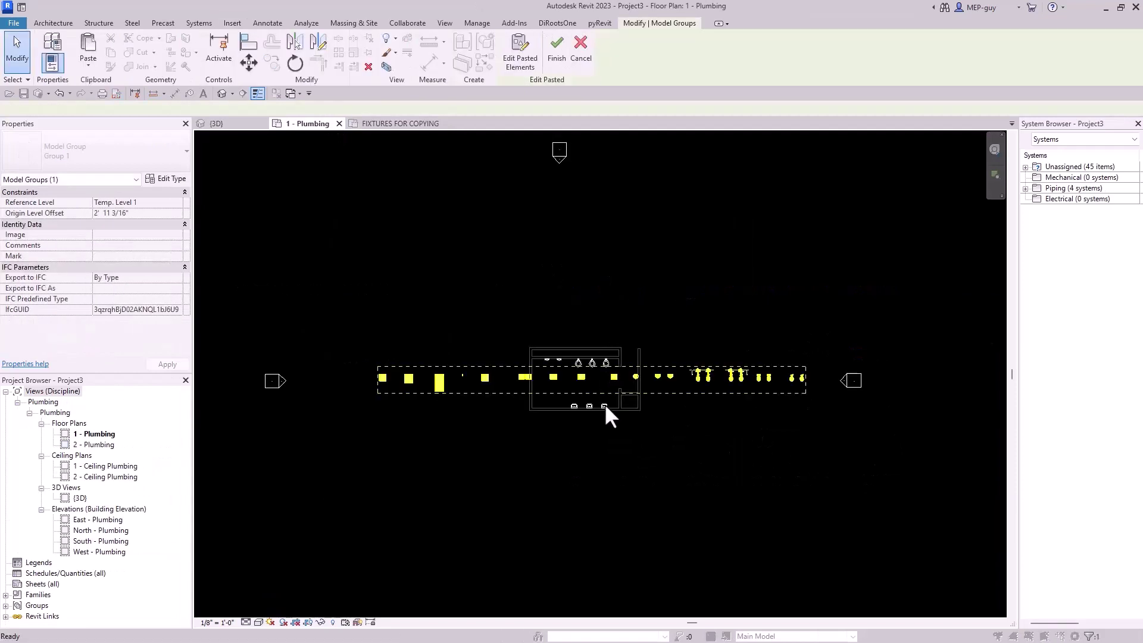
key(Delete)
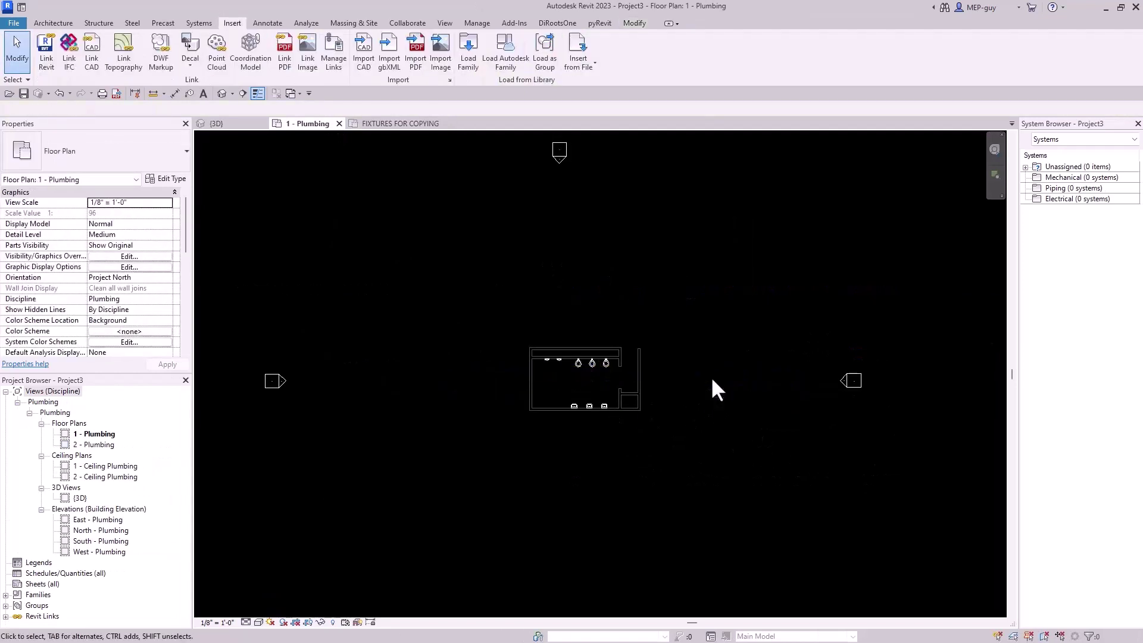
Place three FV WALL MOUNT water closet fixtures (SV) over the linked background's three water closets.
scroll(587, 385, up, 6)
middle_drag(604, 372, 604, 397)
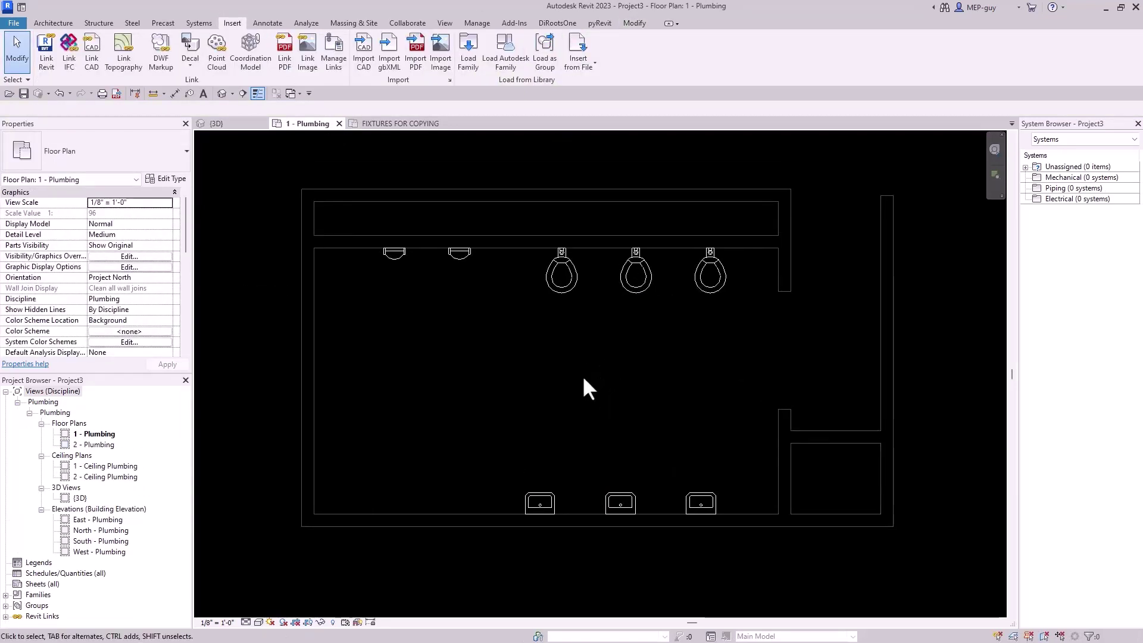
key(p)
key(x)
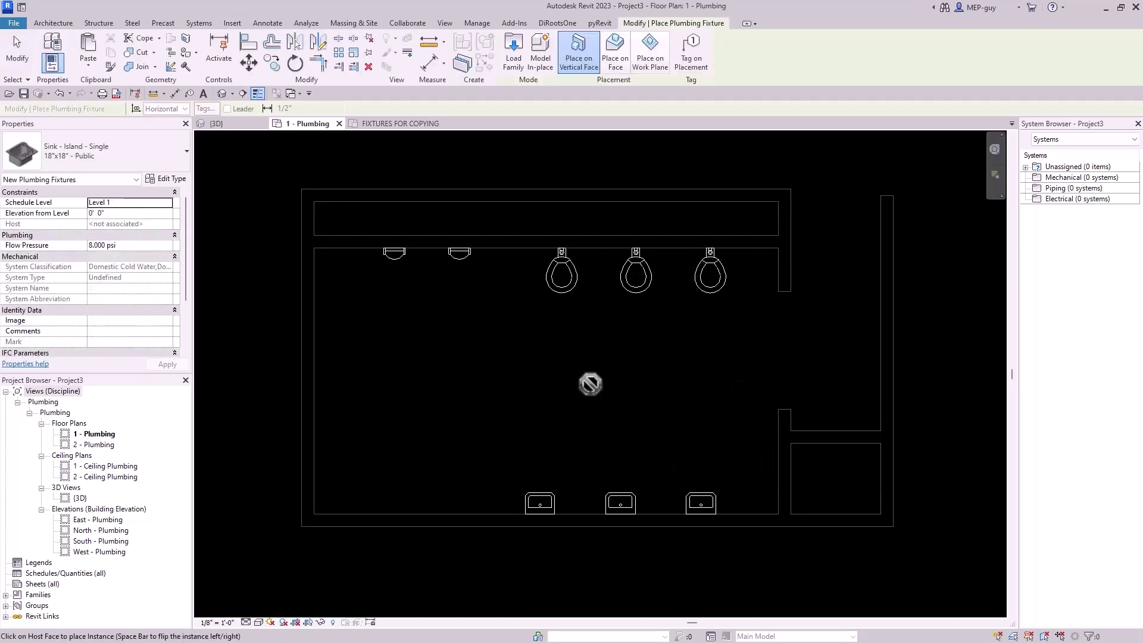
click(78, 150)
text(water)
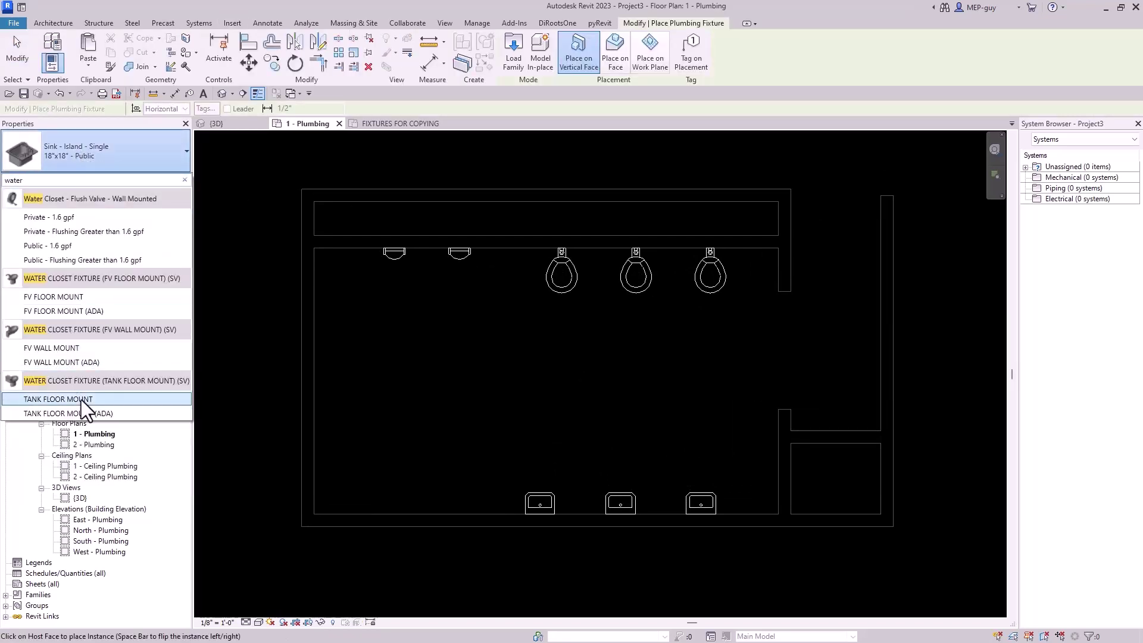
click(73, 349)
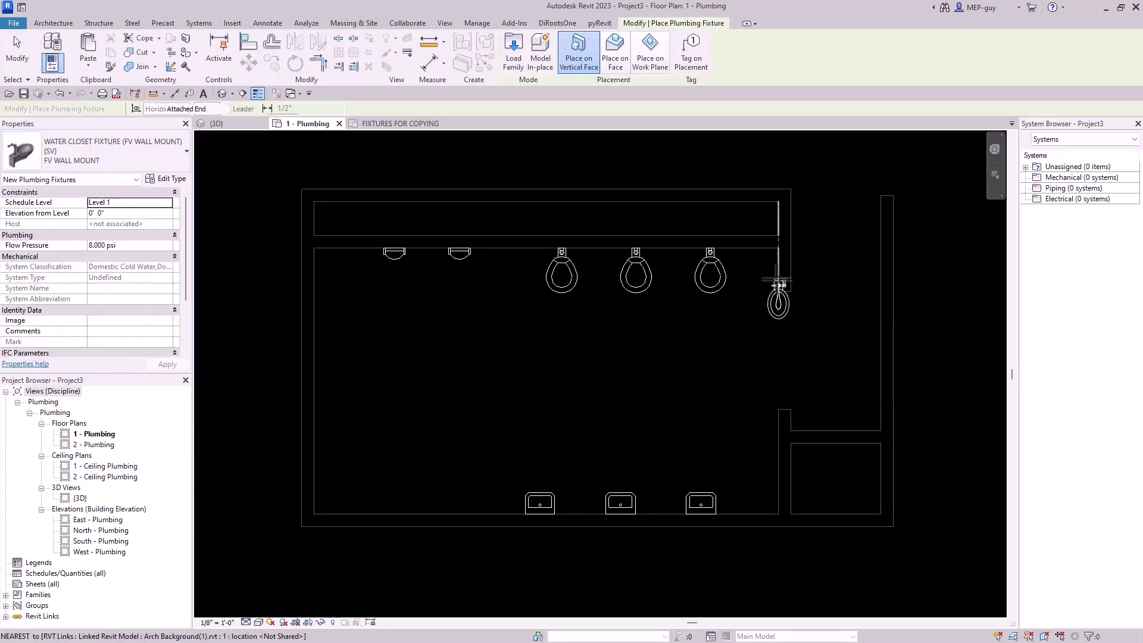
scroll(727, 250, up, 3)
click(699, 249)
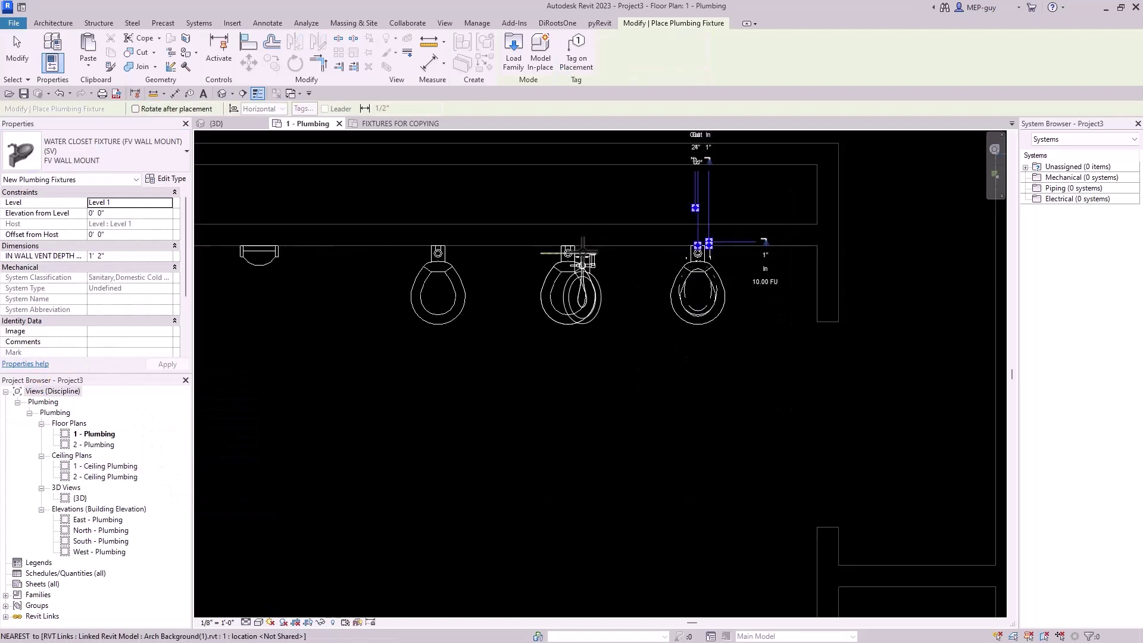
click(569, 249)
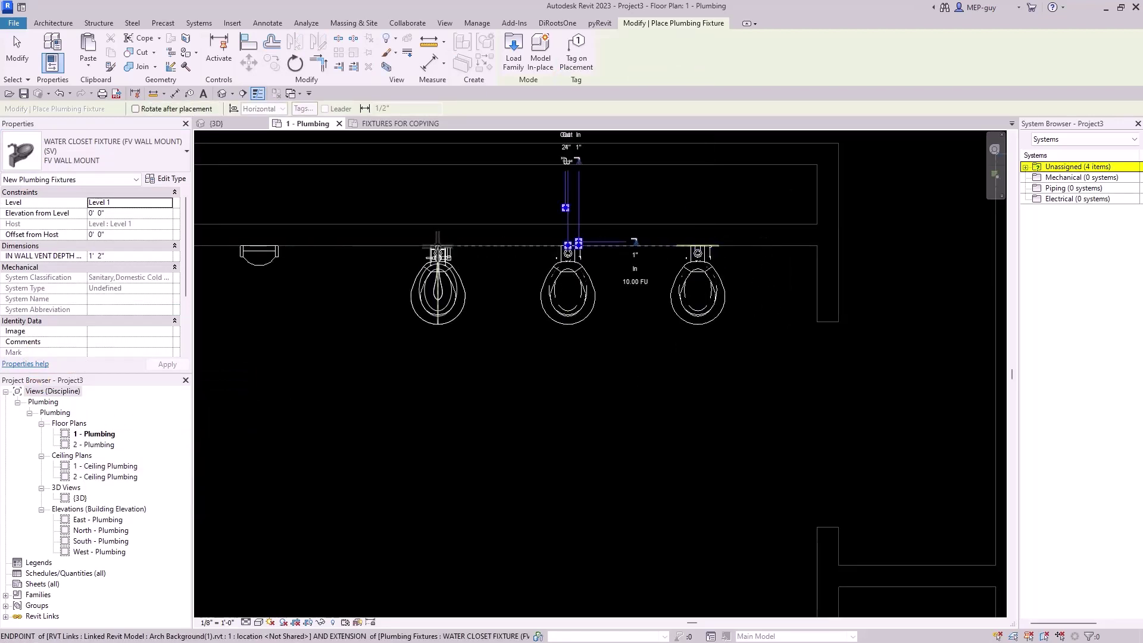
click(438, 249)
Place two FV WALL MOUNT urinal fixtures (SV) over the two urinals in the linked background.
click(105, 159)
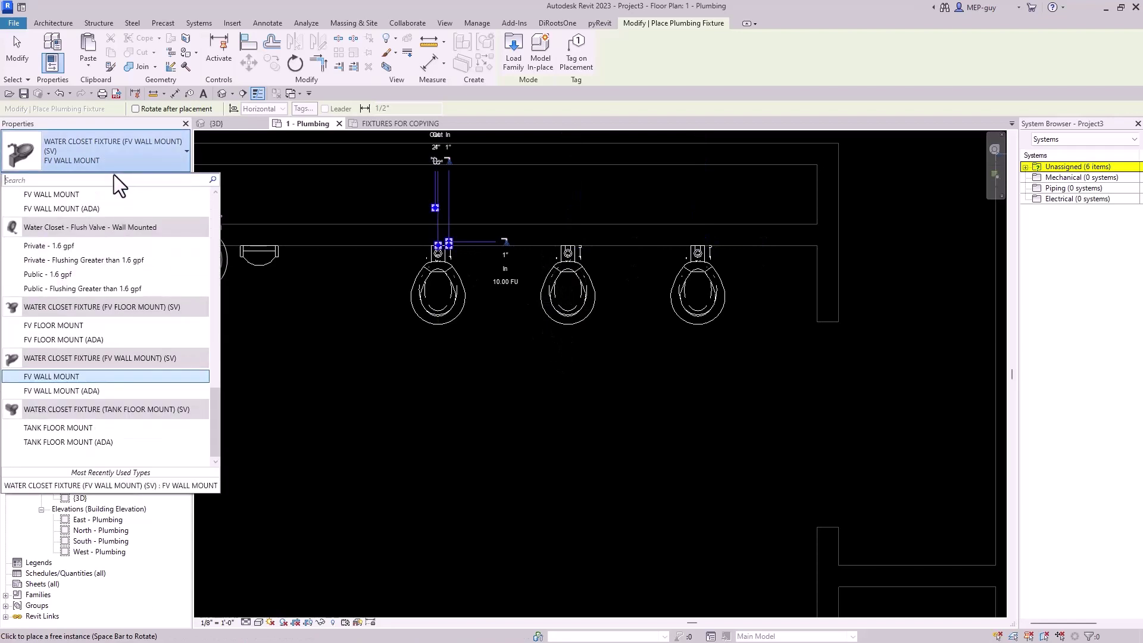
text(w)
text(ur)
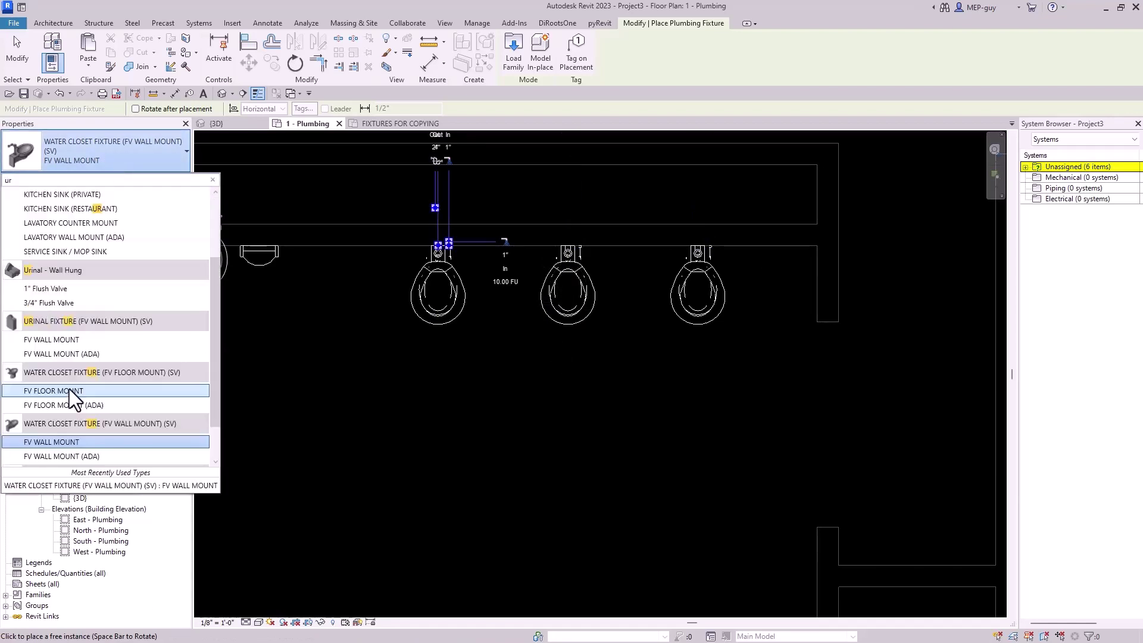
click(66, 341)
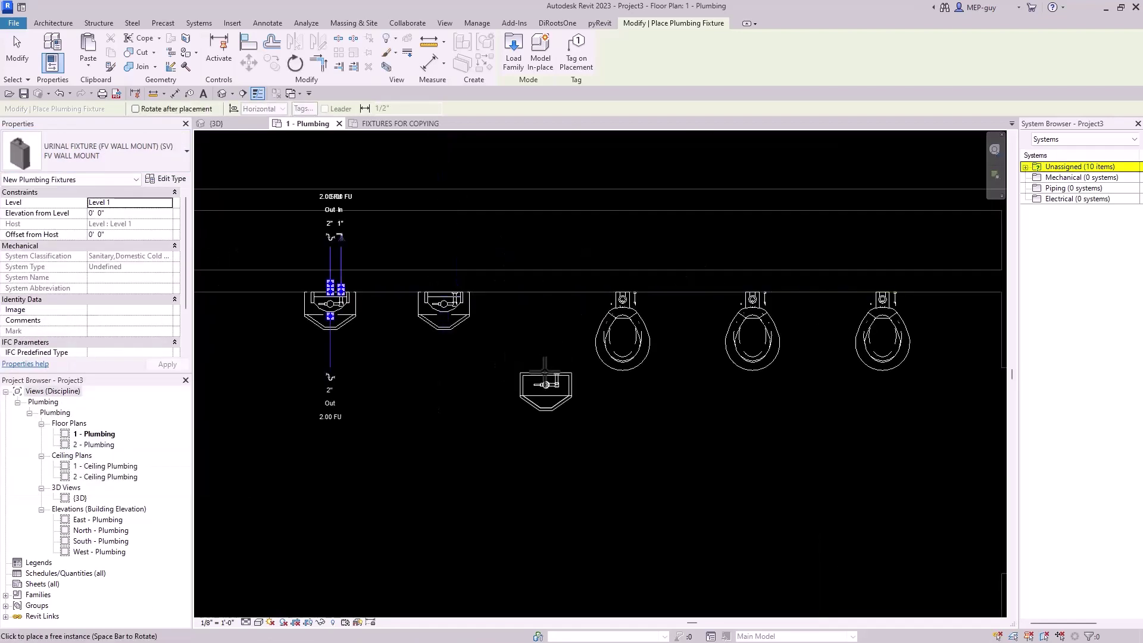
Place three LAVATORY WALL MOUNT (ADA) sink fixtures against the wall over the linked background's three lavatories.
click(123, 148)
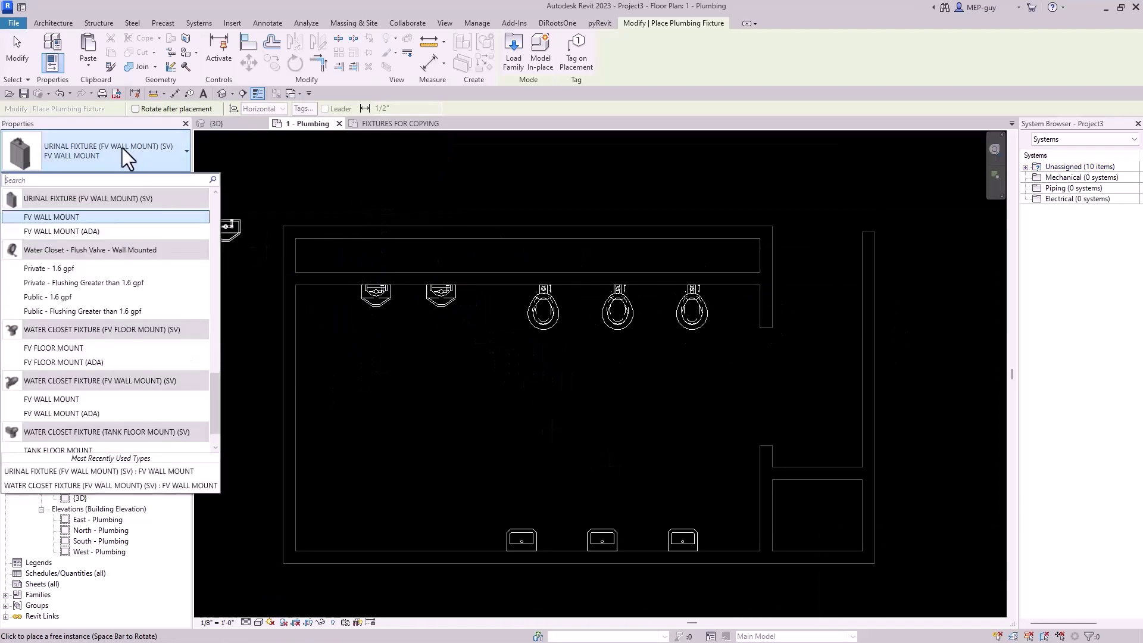
text(lav)
click(74, 231)
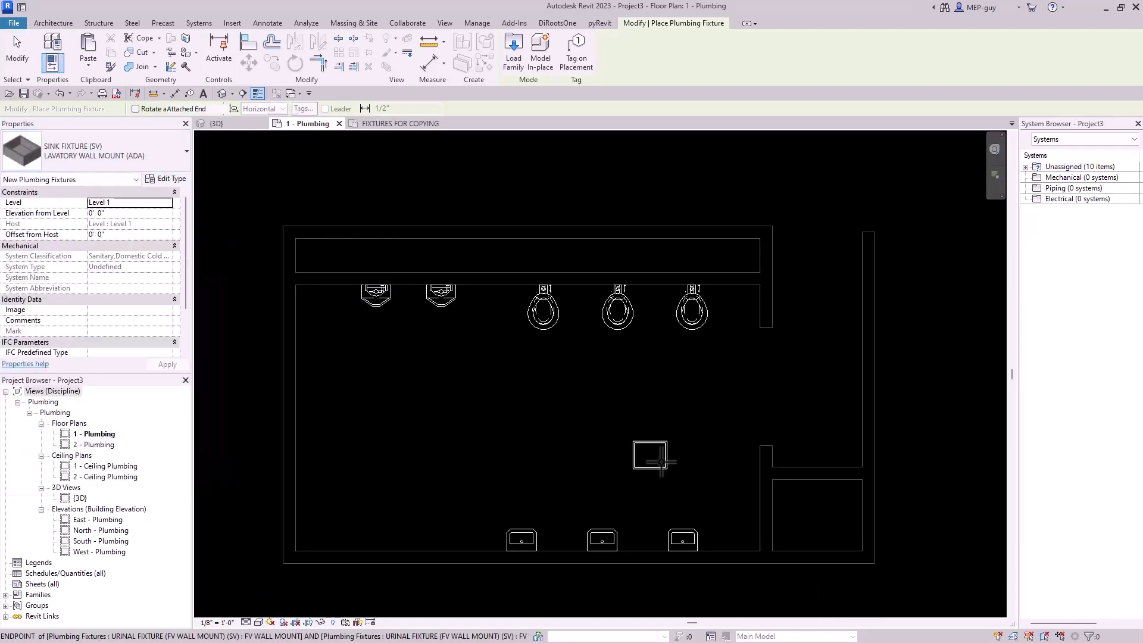
scroll(655, 458, up, 3)
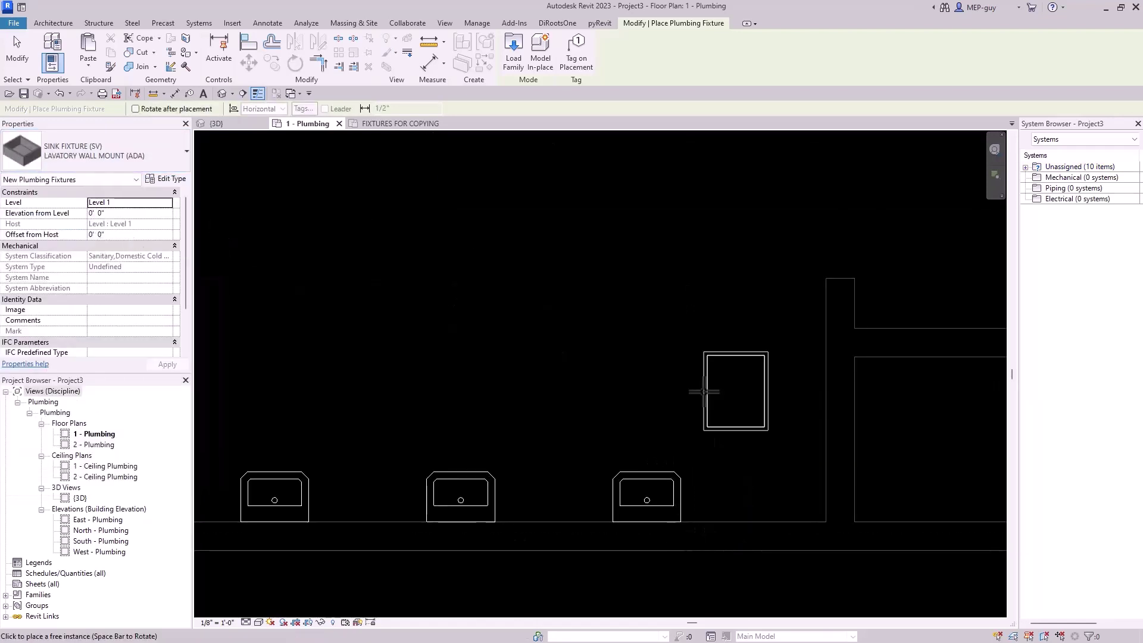
click(647, 521)
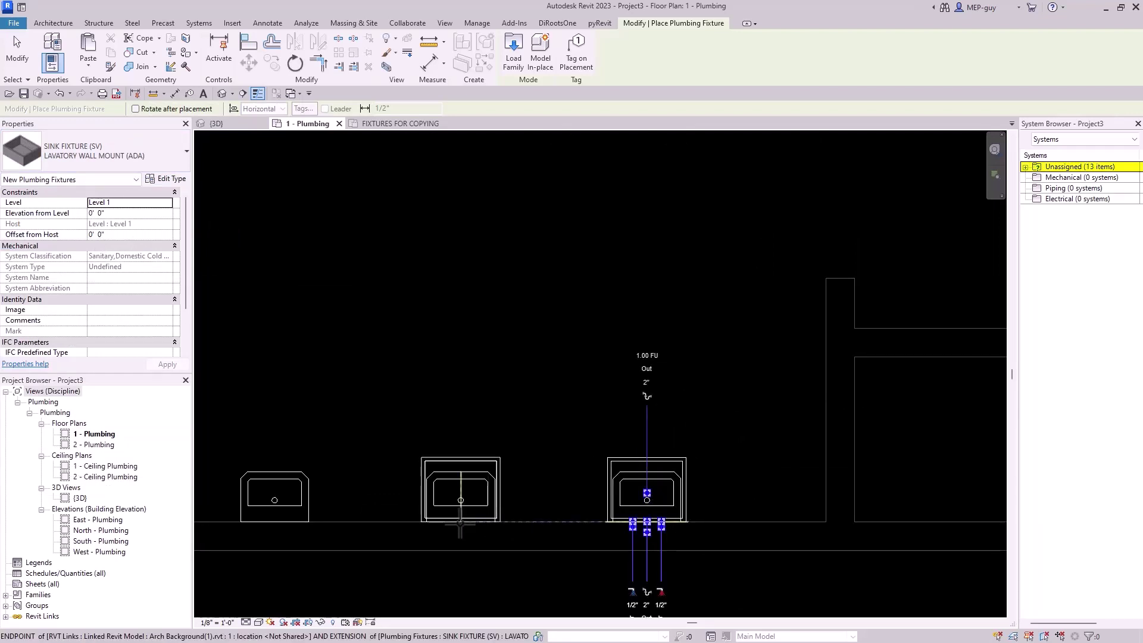
click(460, 522)
click(274, 522)
scroll(401, 431, down, 1)
scroll(492, 498, down, 3)
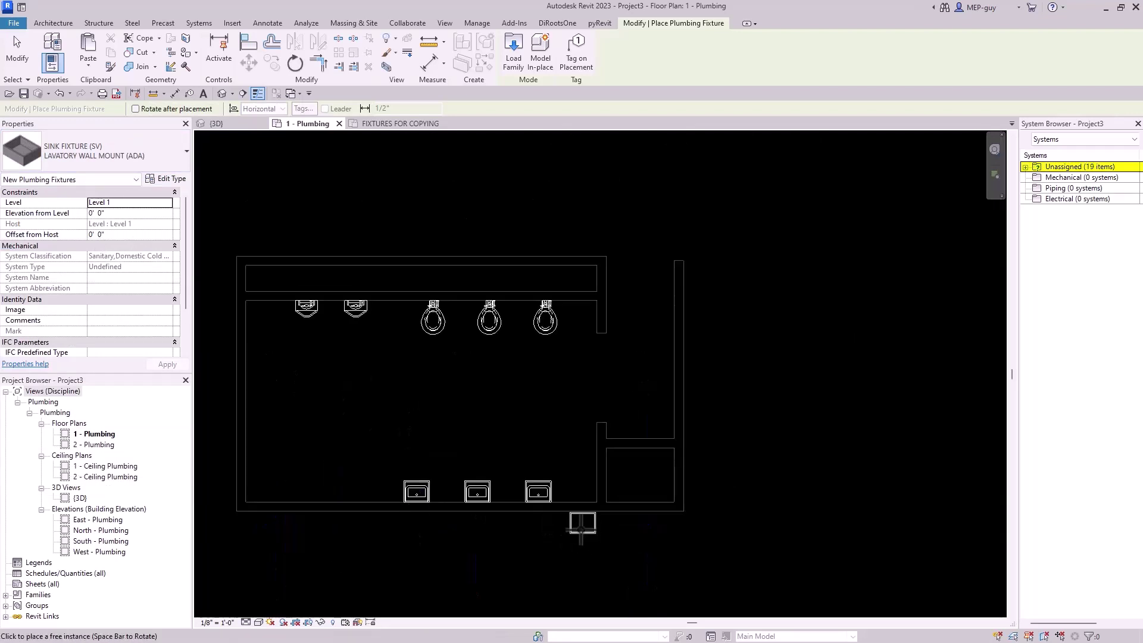
key(Escape)
middle_drag(509, 423, 619, 452)
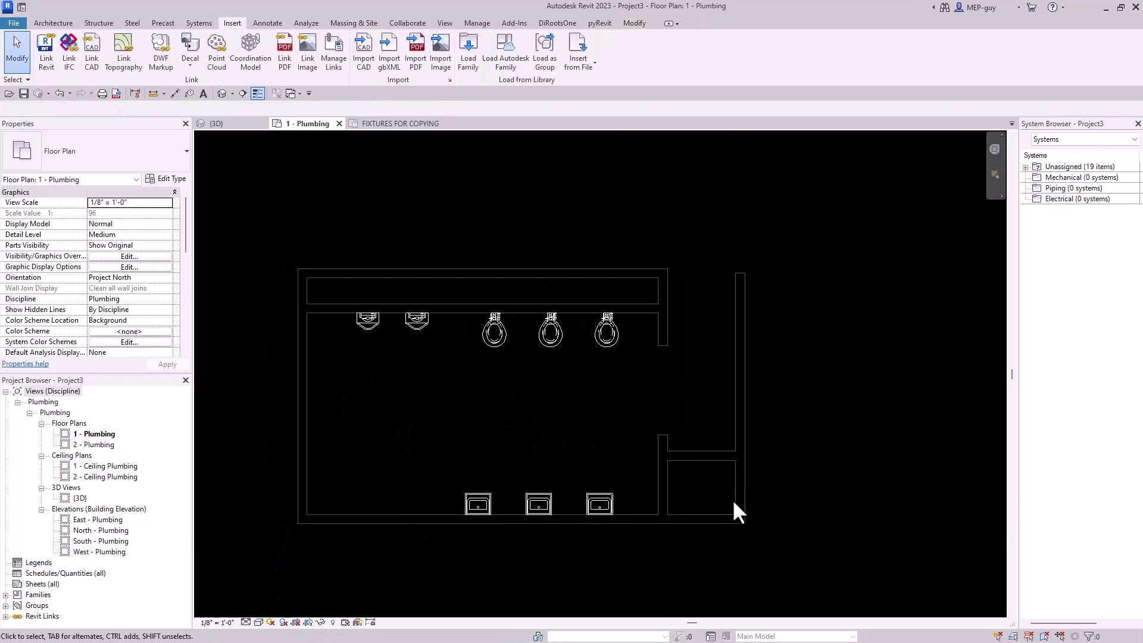
Place a 40 Gallon water heater in the small room beside the restroom and close the System Browser.
click(208, 25)
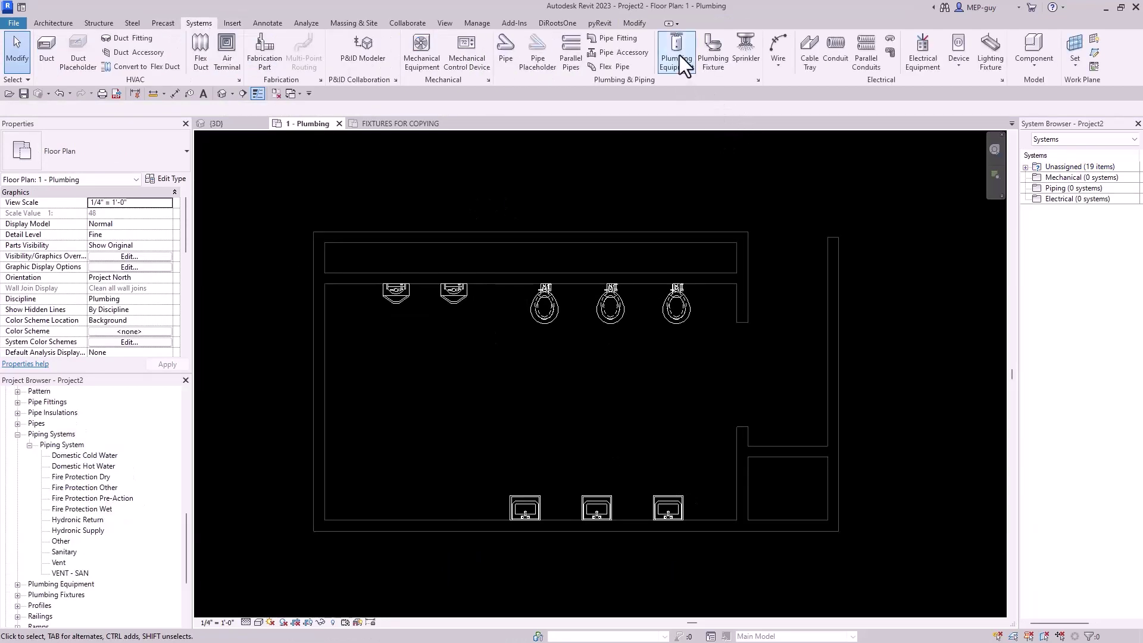
click(677, 55)
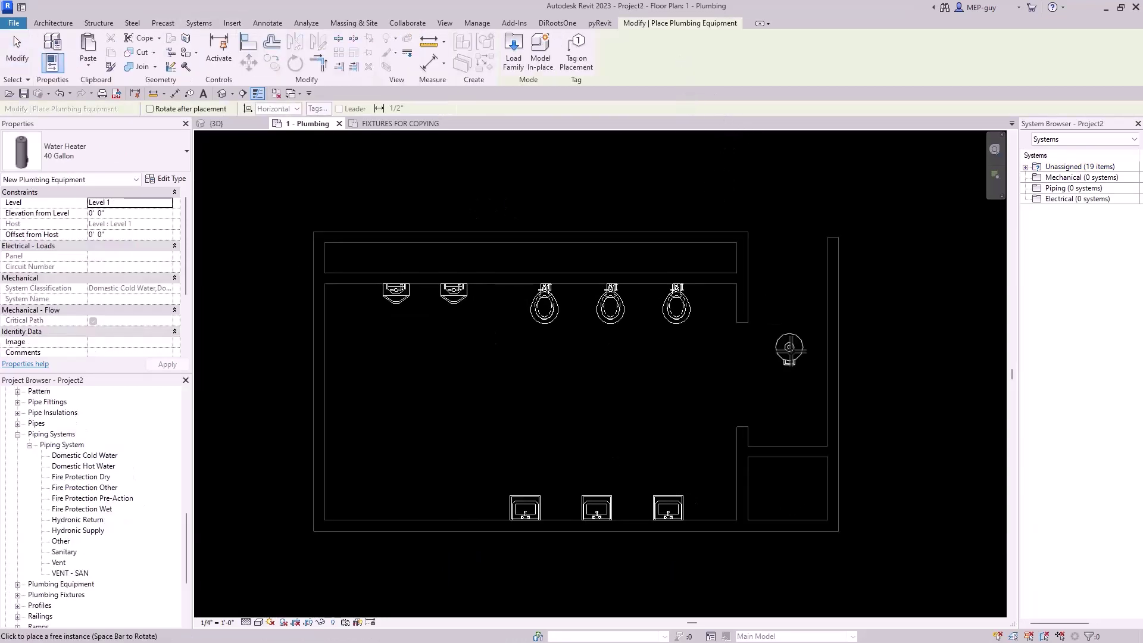
click(790, 490)
key(Escape)
key(Escape)
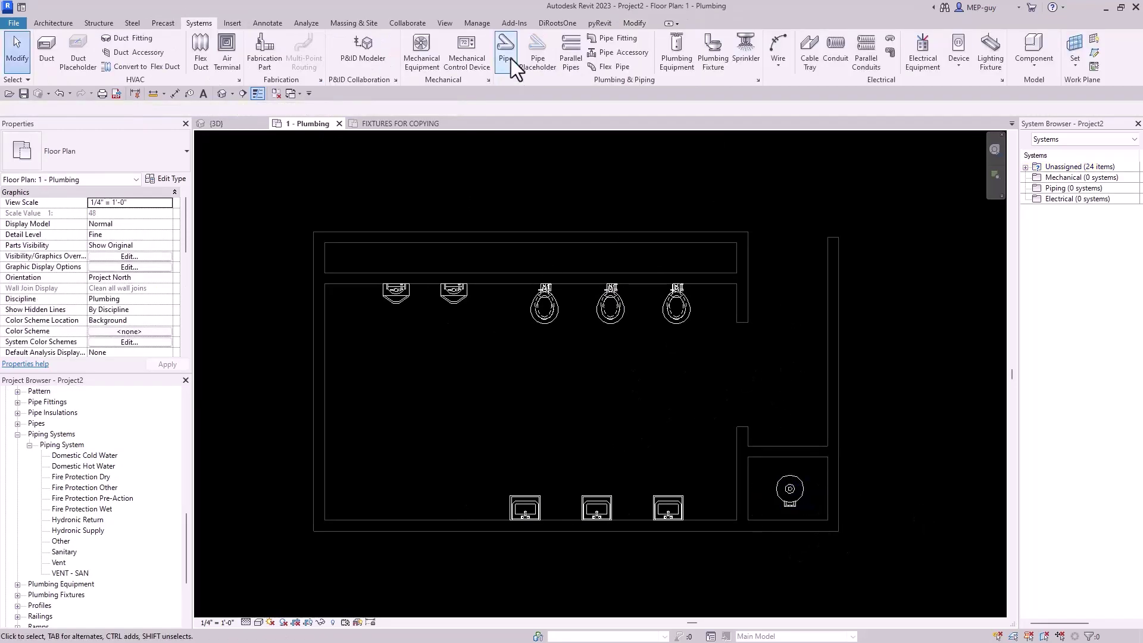
key(F9)
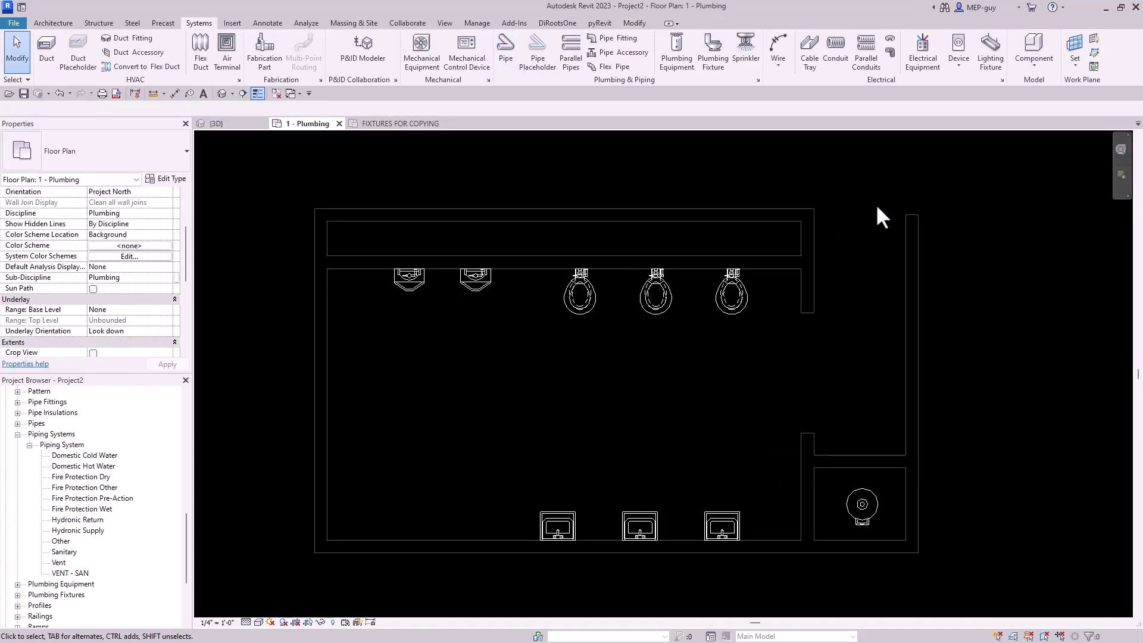
Draw a 2" Domestic Cold Water pipe into the chase at 9' 0", drop it to 2' 0", and run it behind the fixtures to the farthest urinal.
click(506, 54)
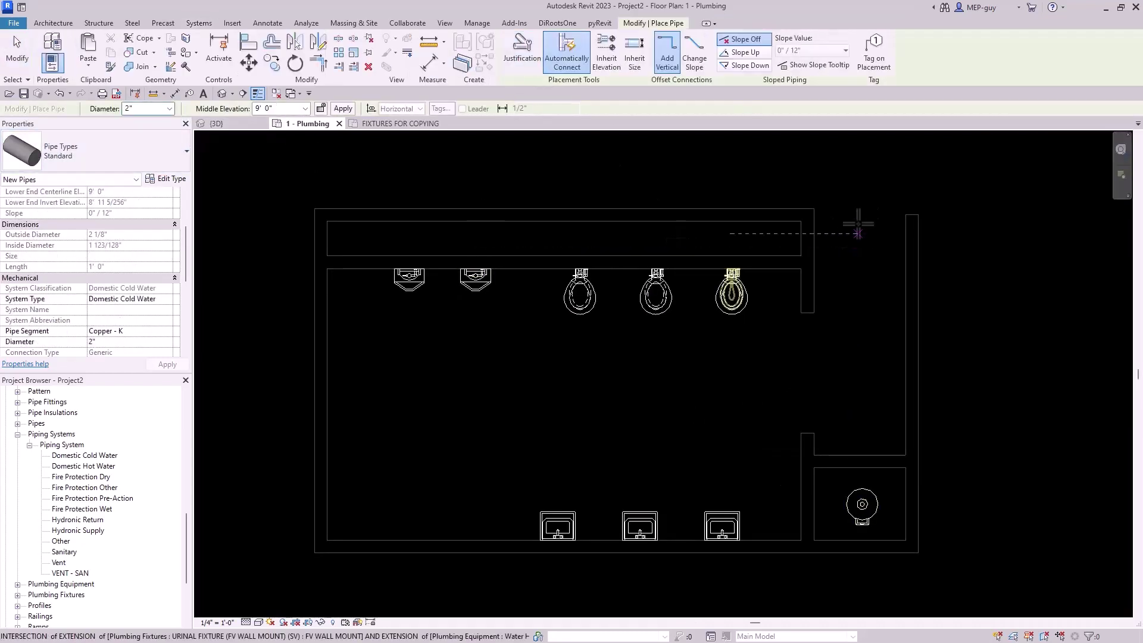
click(872, 181)
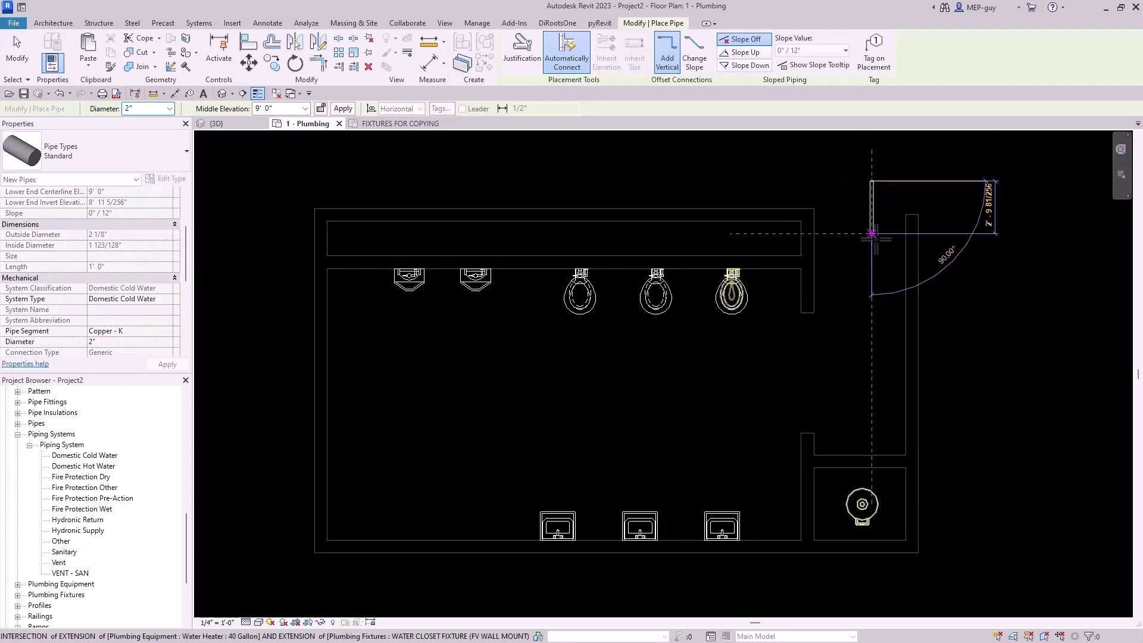
click(873, 239)
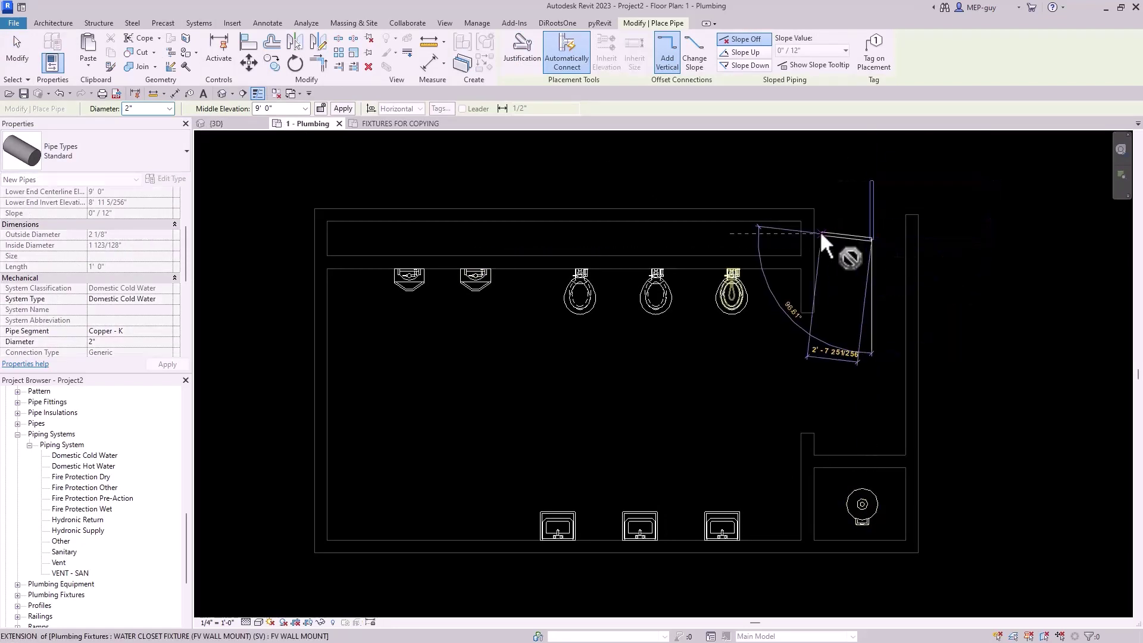
click(788, 240)
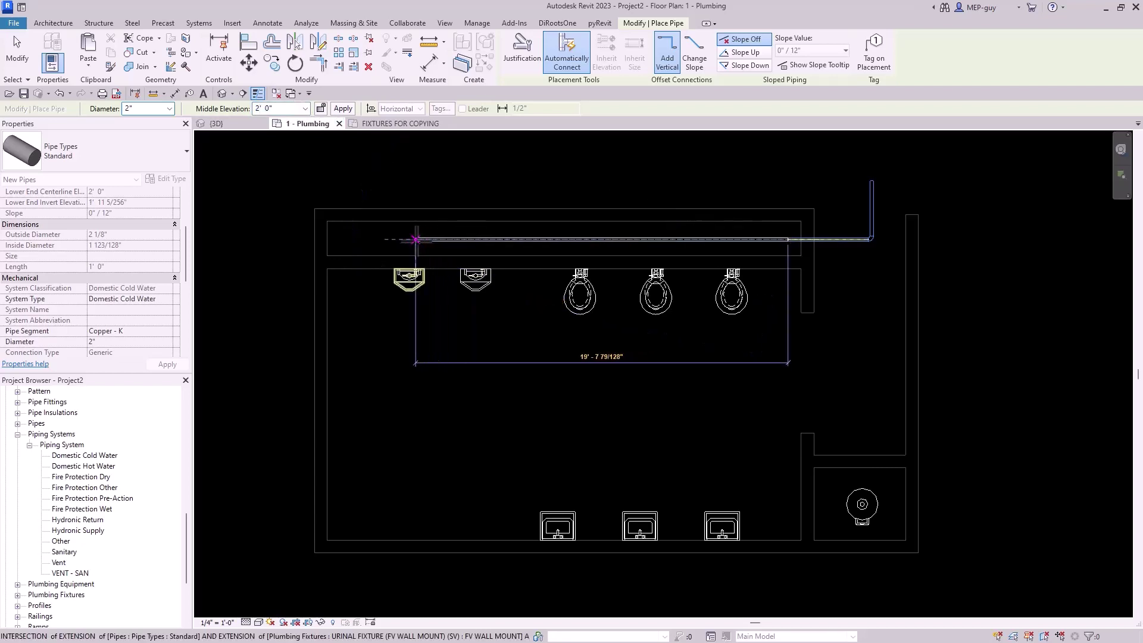
click(417, 239)
key(Escape)
key(Escape)
Connect the farthest urinal's Connector 4 (Domestic Cold Water, 1") into the cold water pipe behind the fixtures.
scroll(420, 284, up, 4)
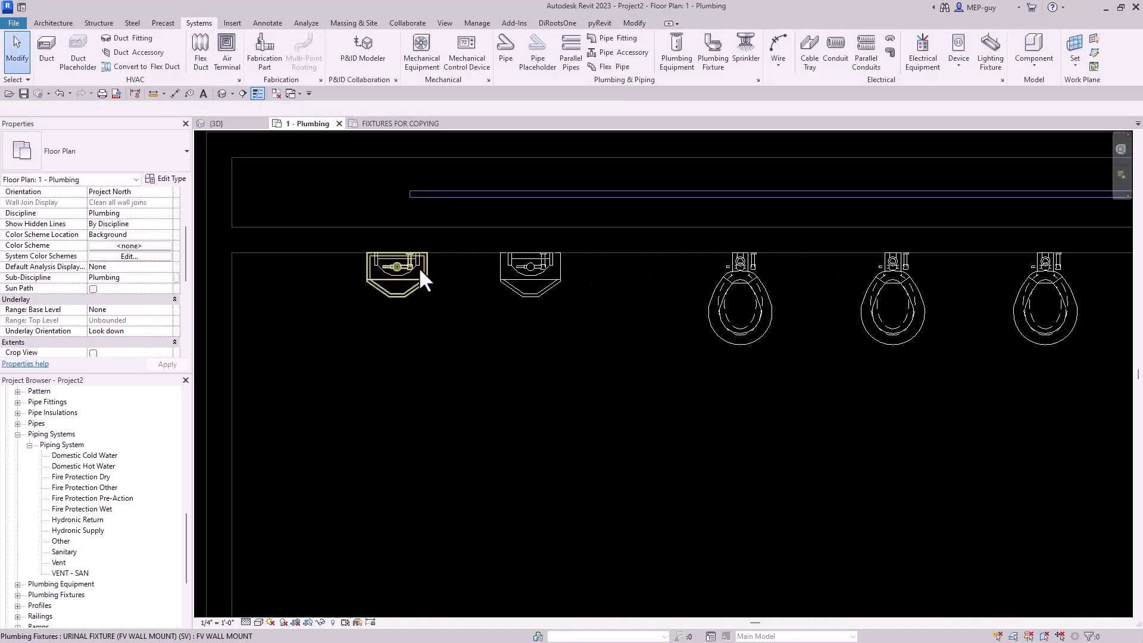
click(434, 279)
click(581, 49)
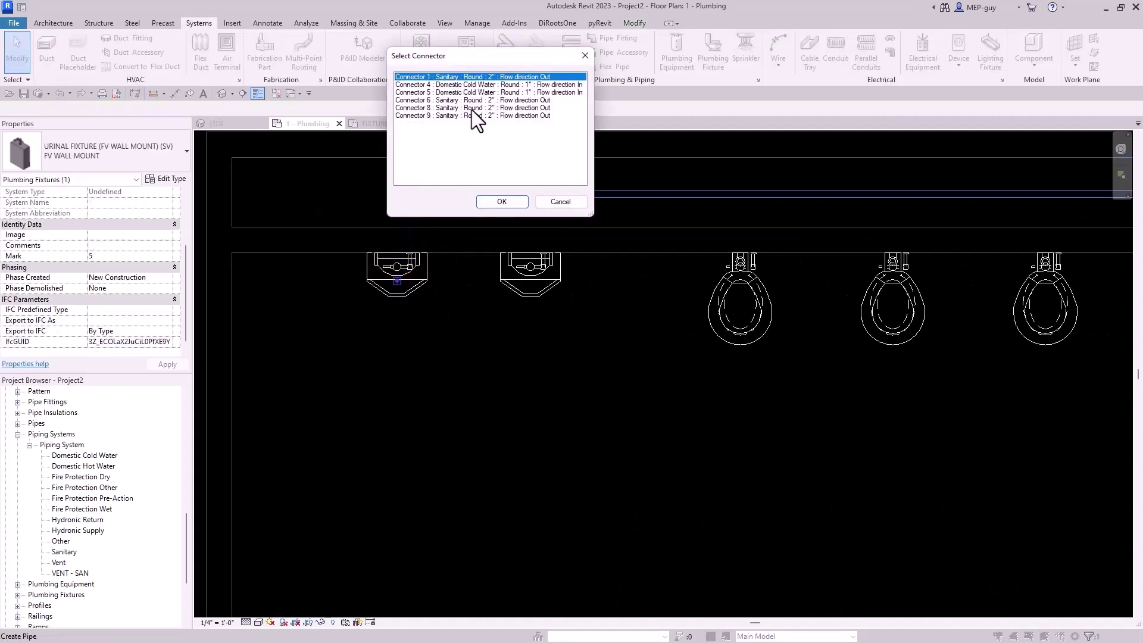
click(470, 92)
click(471, 85)
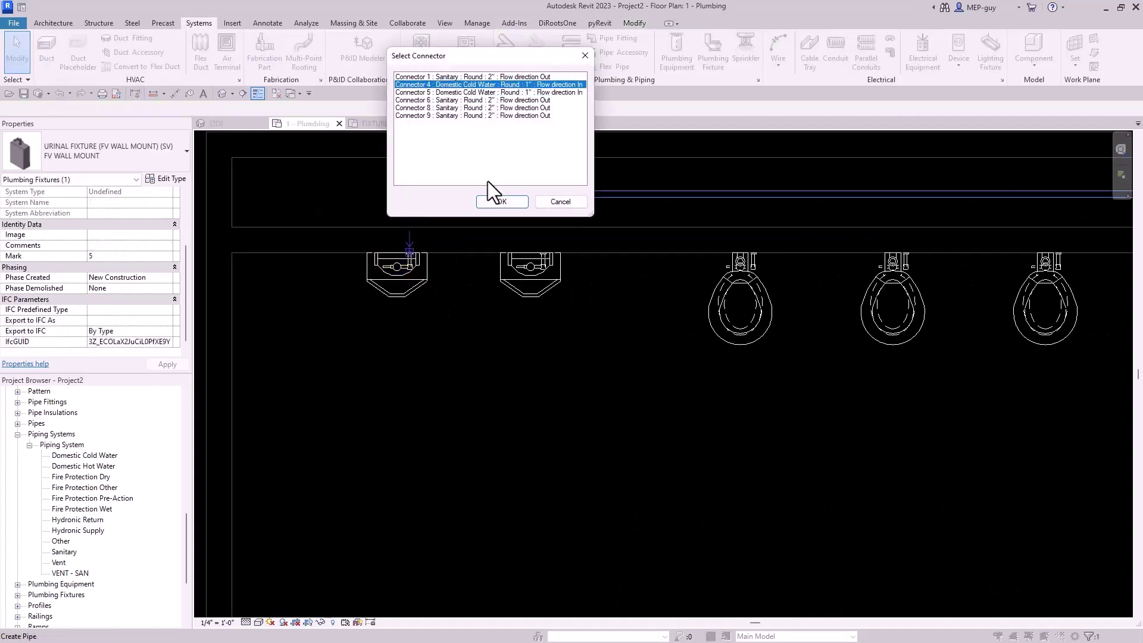
click(490, 202)
click(462, 194)
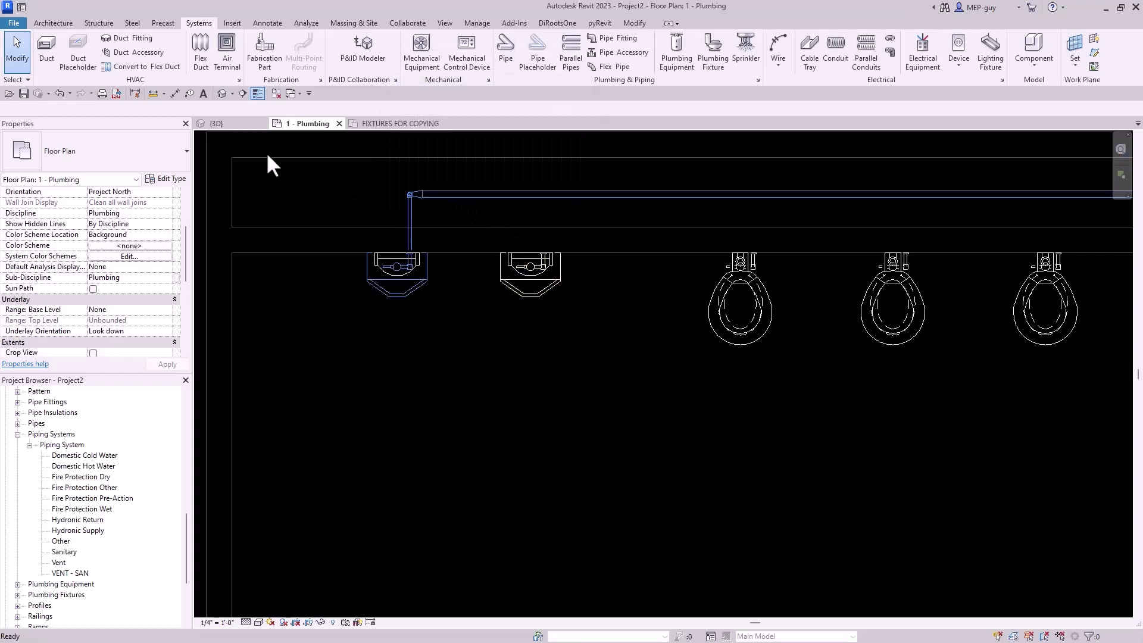
In the 3D view, connect the second urinal's Connector 4 (Domestic Cold Water, 1") into the cold water main.
click(234, 123)
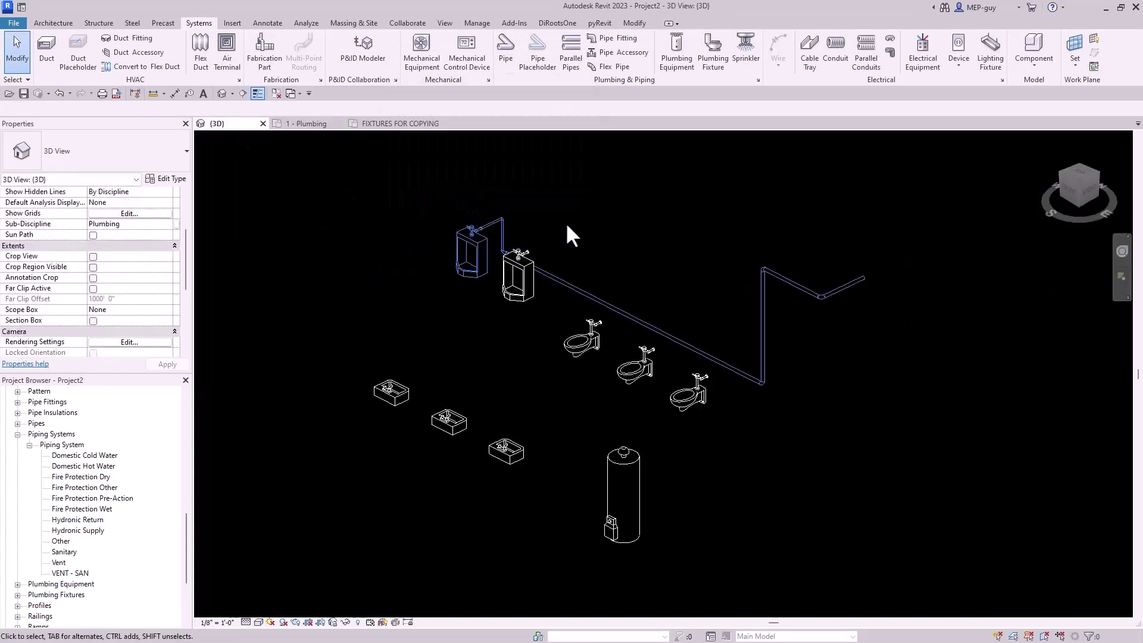
scroll(567, 224, up, 2)
click(606, 340)
shift+middle_drag(698, 329, 638, 298)
scroll(947, 224, up, 2)
scroll(881, 274, down, 1)
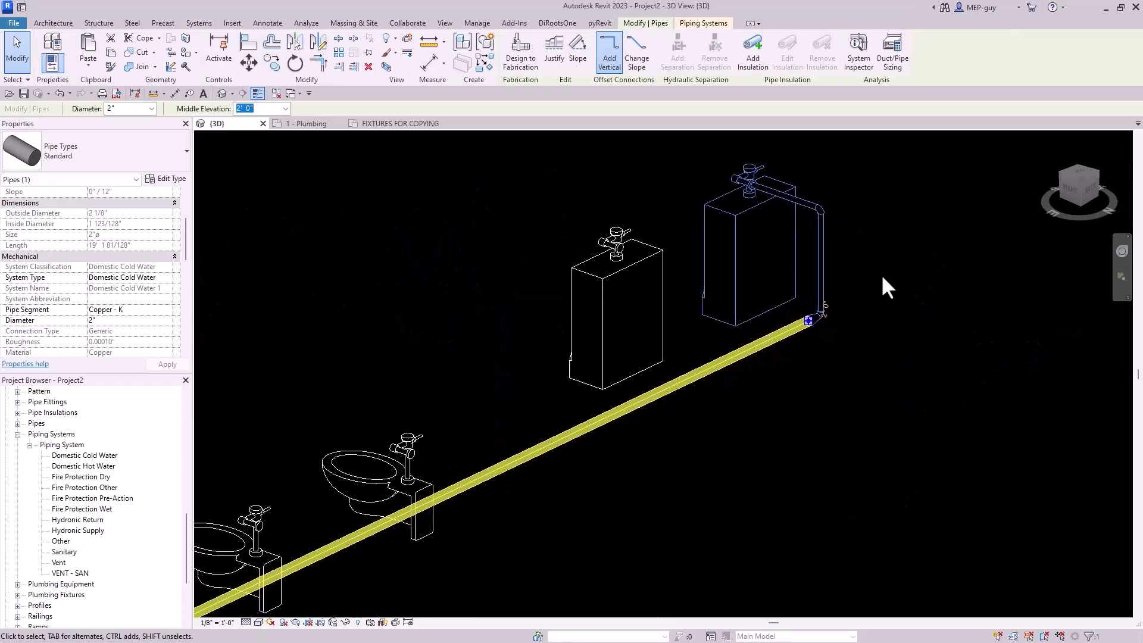
scroll(712, 425, down, 2)
key(Escape)
click(677, 320)
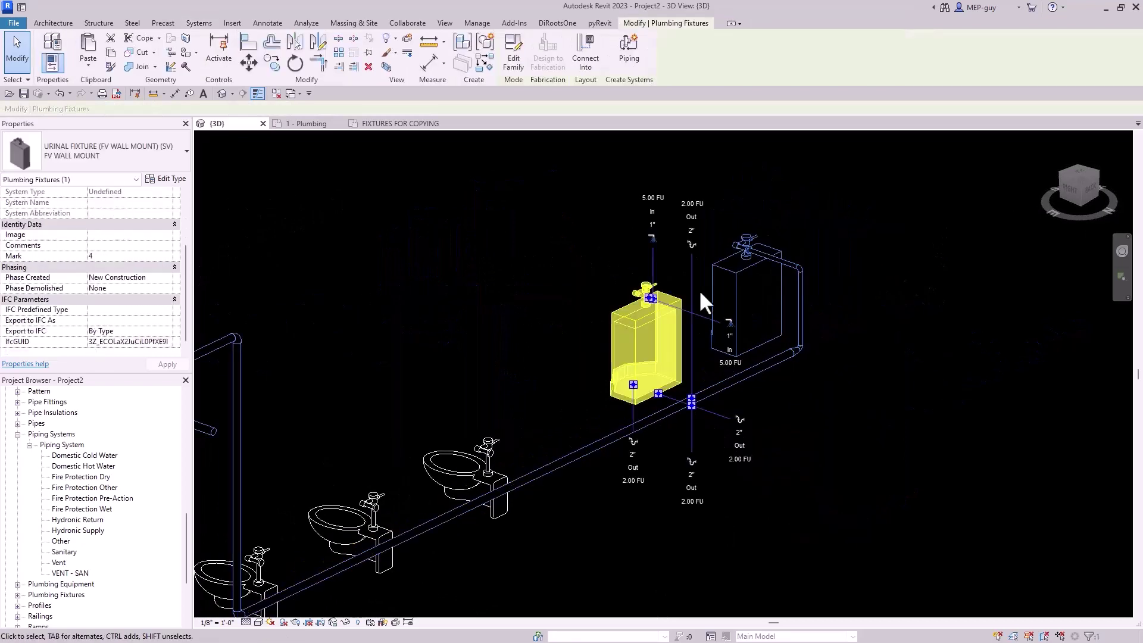
click(585, 49)
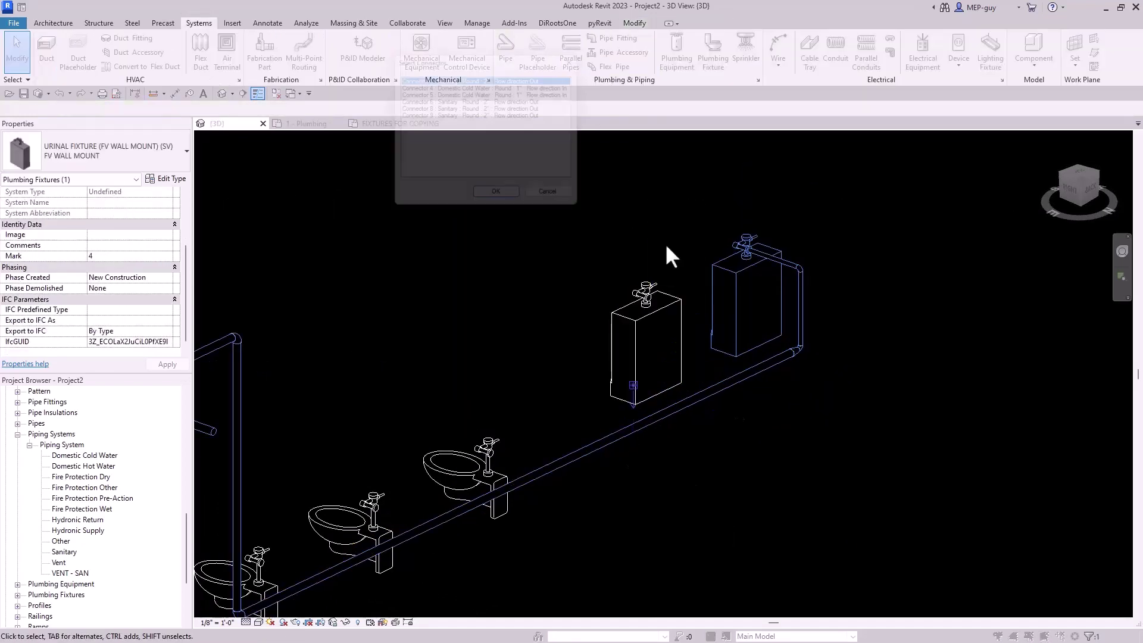
click(502, 202)
Connect the two water closets nearest the urinals into the cold water main through their Domestic Cold Water connectors.
middle_drag(750, 492, 863, 471)
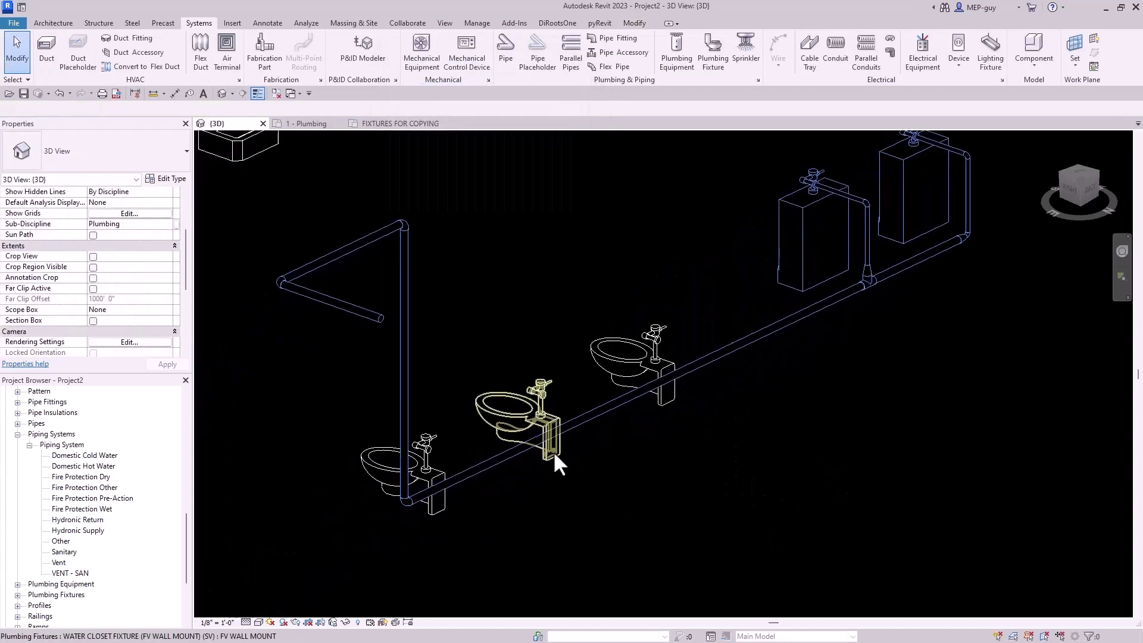
click(630, 360)
click(587, 46)
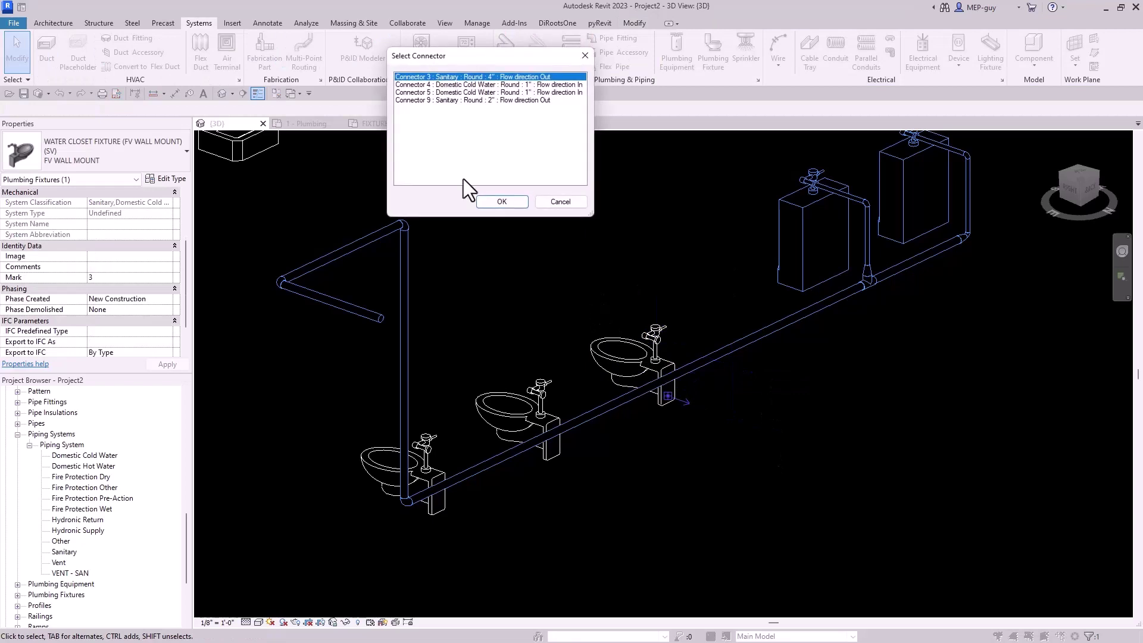
click(501, 202)
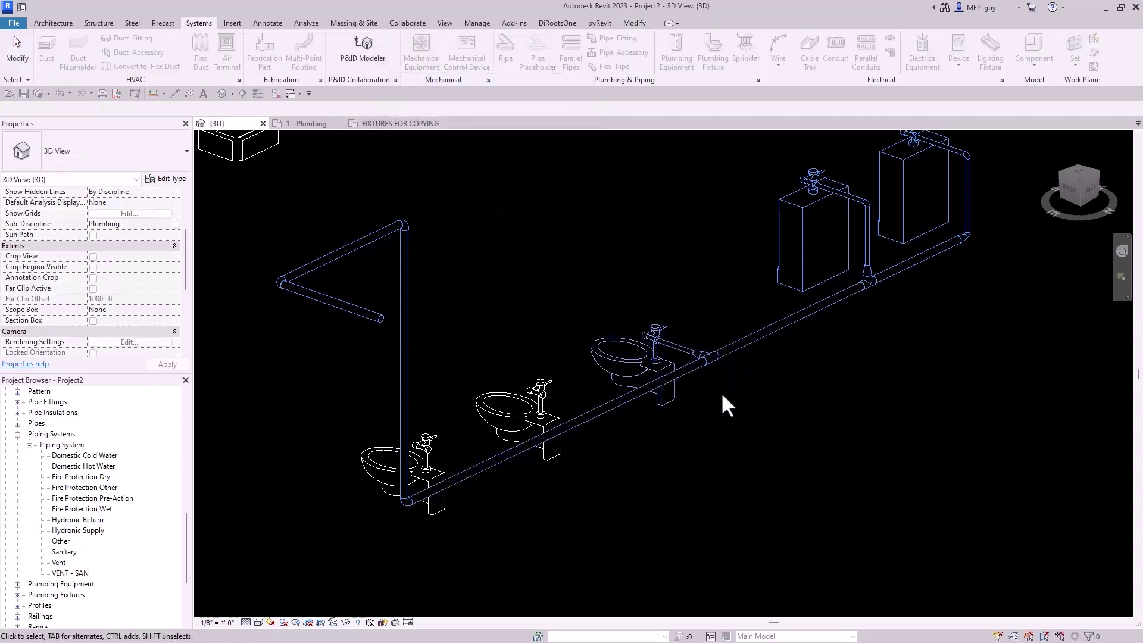
click(545, 394)
click(585, 46)
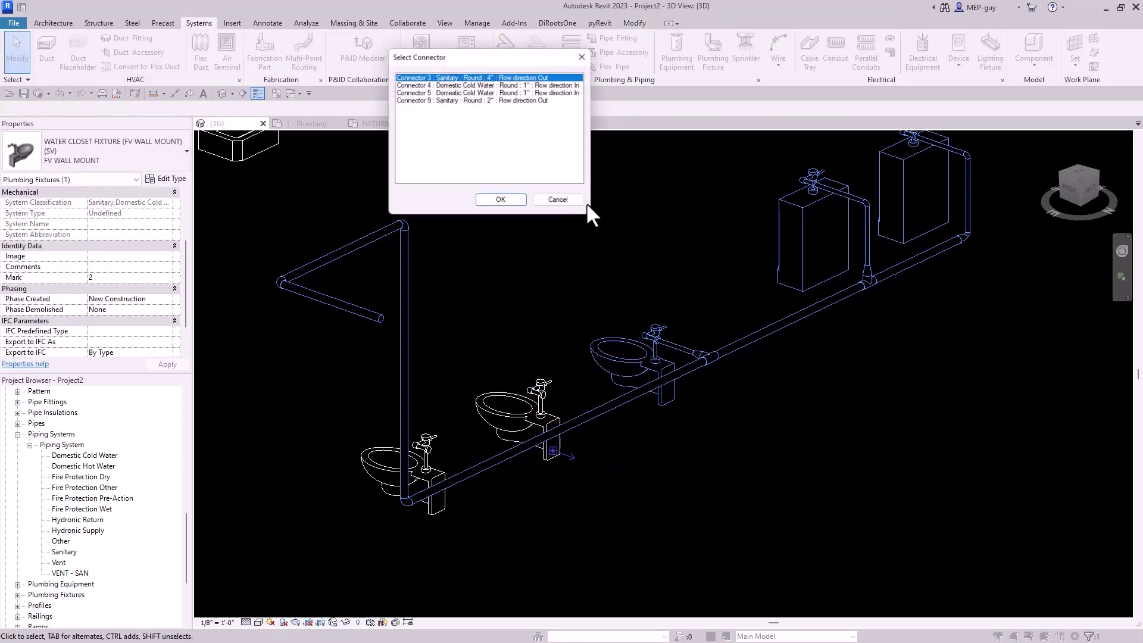
click(490, 85)
key(Return)
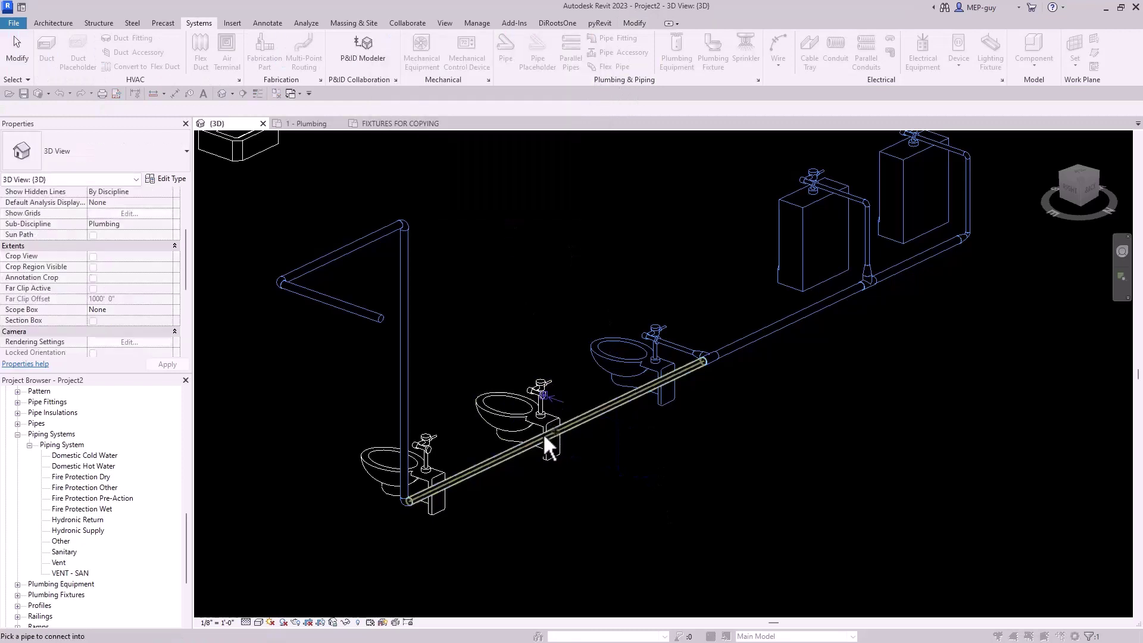
In the 1 - Plumbing floor plan, connect the last water closet's cold water connector into the main.
click(312, 124)
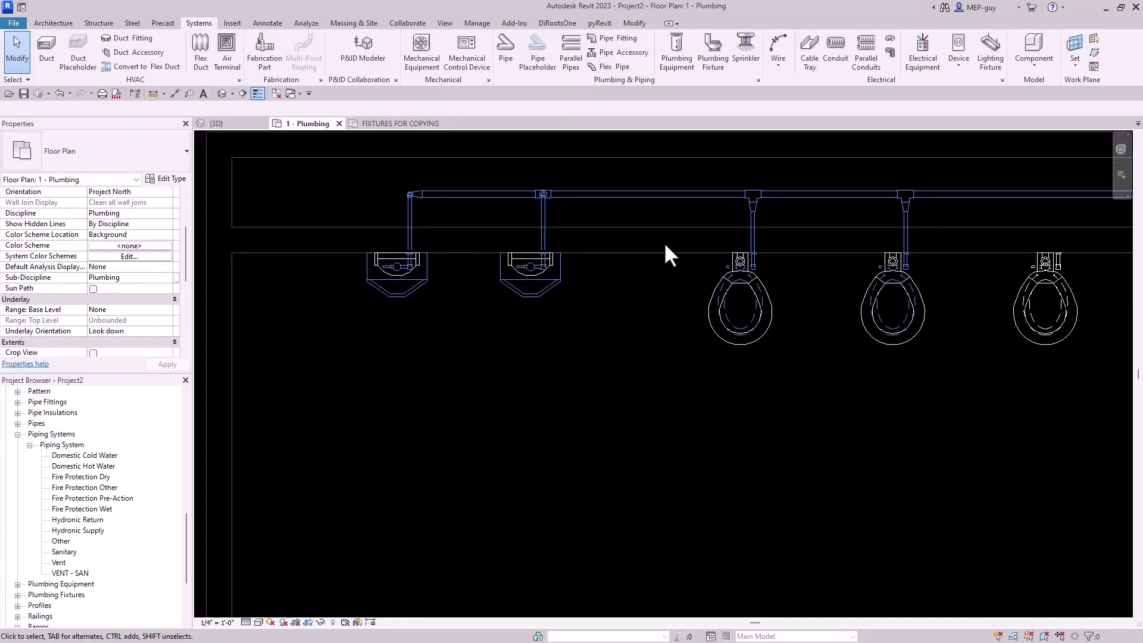
scroll(663, 242, up, 5)
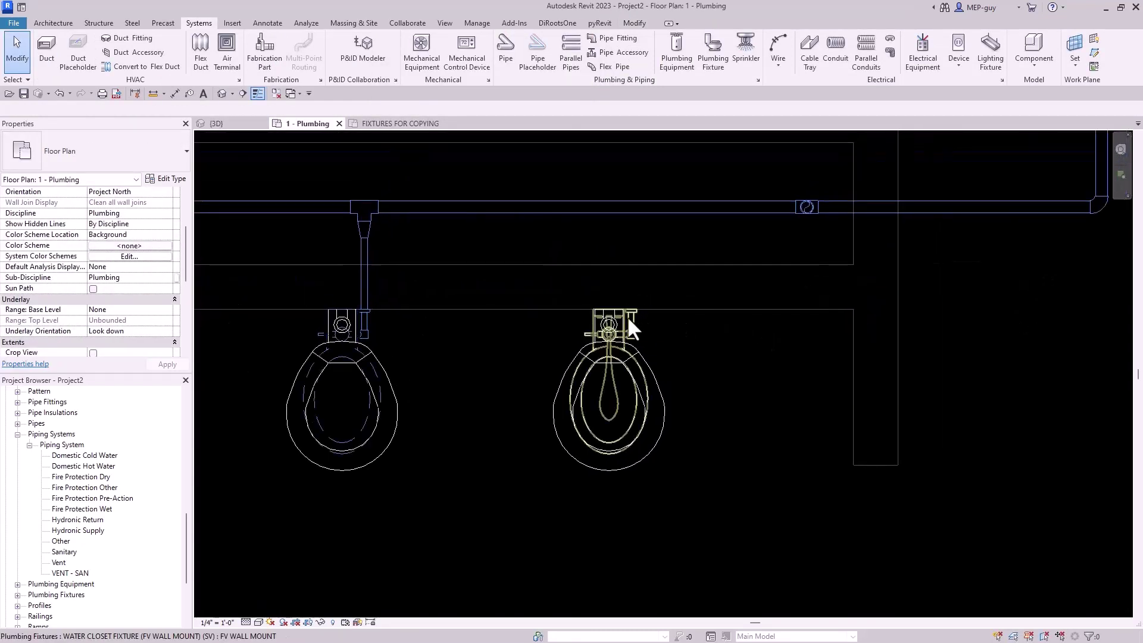
click(627, 316)
scroll(625, 307, down, 2)
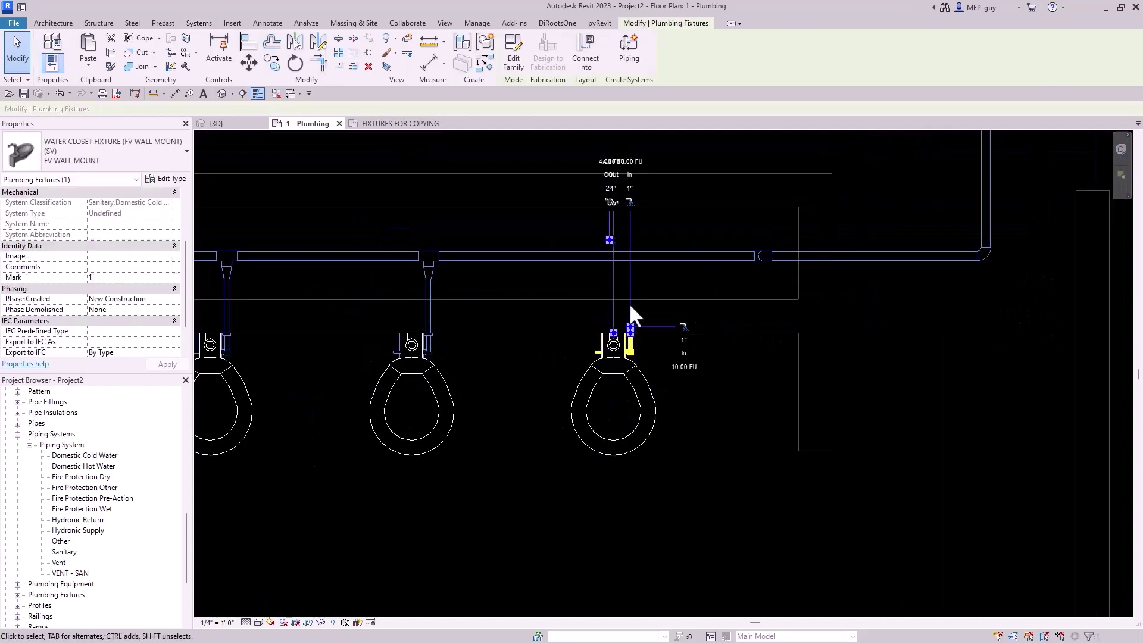
click(630, 257)
key(Escape)
Convert the elbow at the corner of the incoming cold water pipe into a tee.
scroll(759, 348, down, 2)
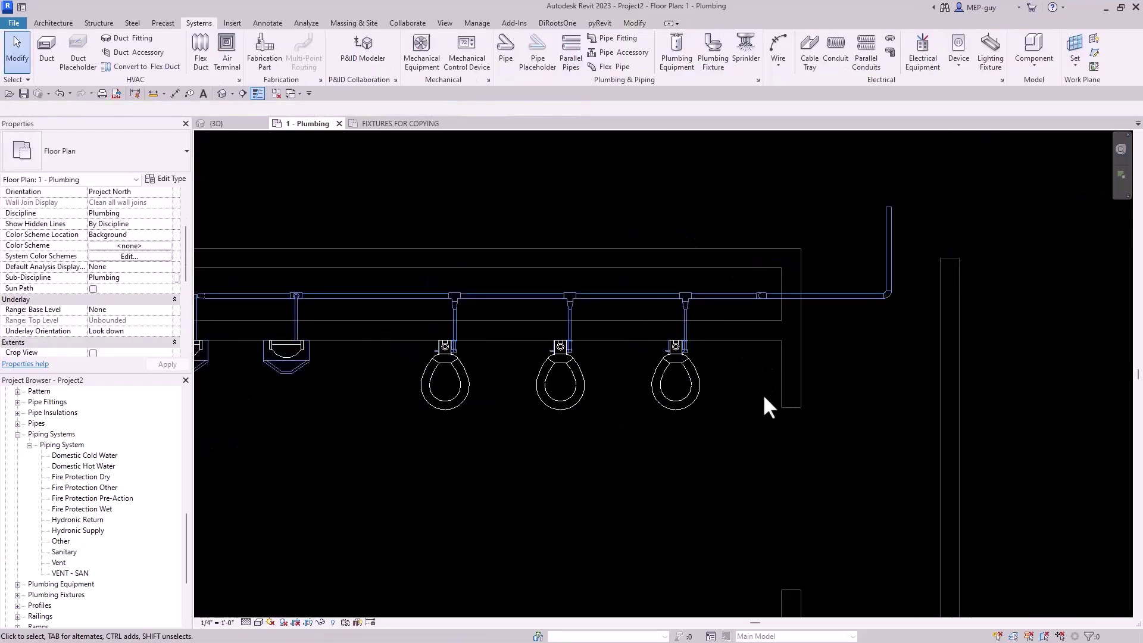
scroll(774, 381, down, 3)
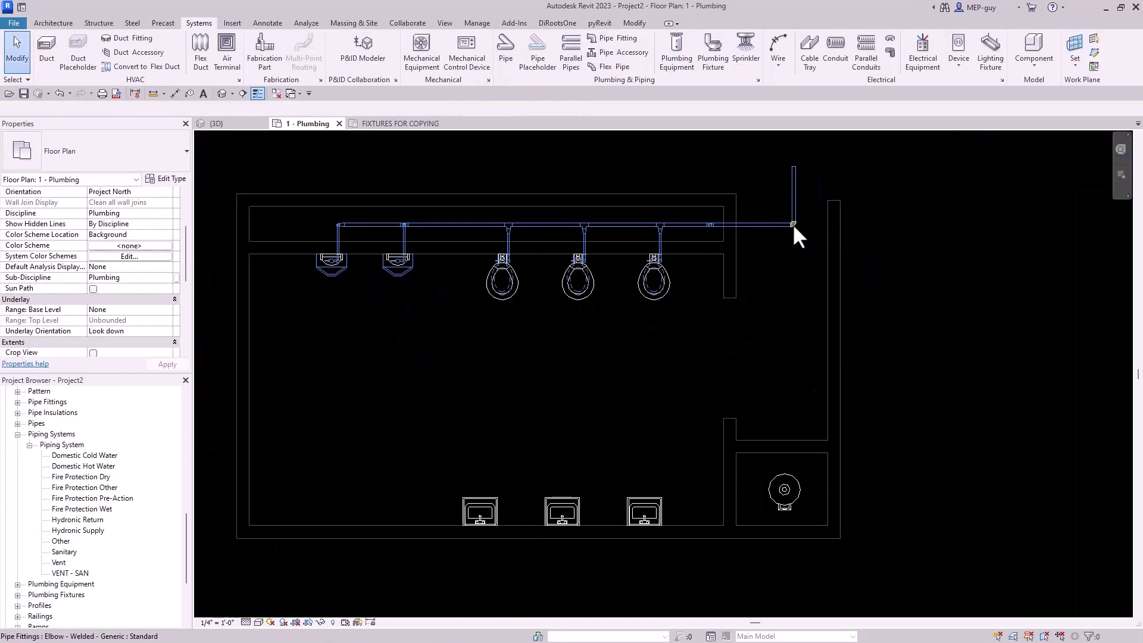
click(793, 225)
scroll(798, 231, up, 2)
click(790, 233)
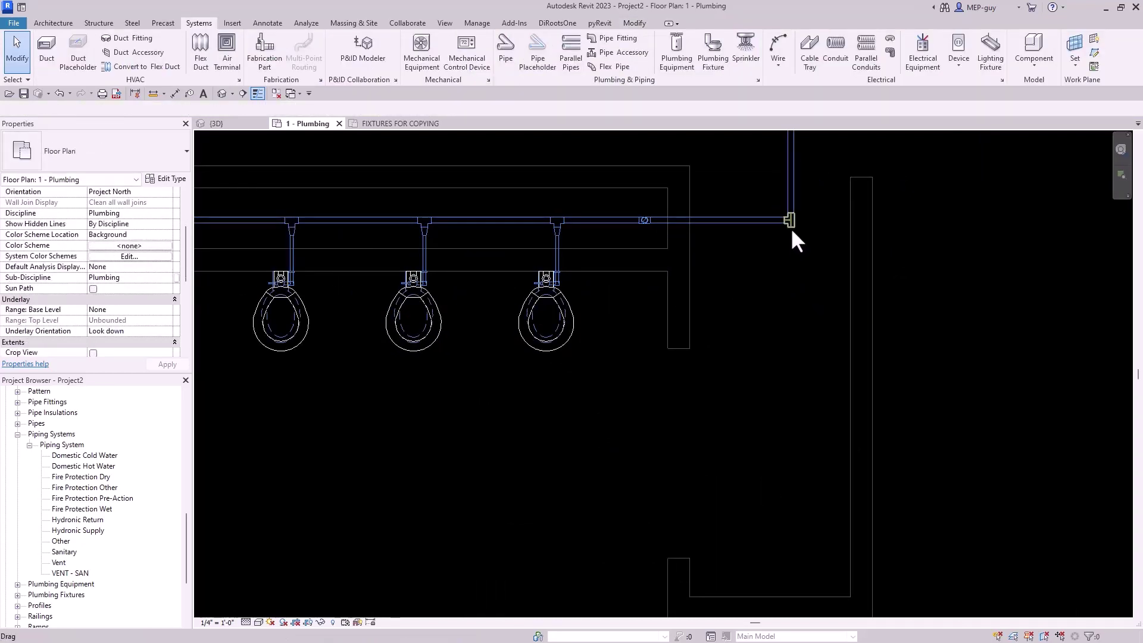
Draw a 2" Domestic Cold Water pipe at 9' 0" from the tee's open end to the water heater's cold water connector.
click(791, 227)
right_click(791, 228)
click(860, 288)
scroll(793, 226, down, 3)
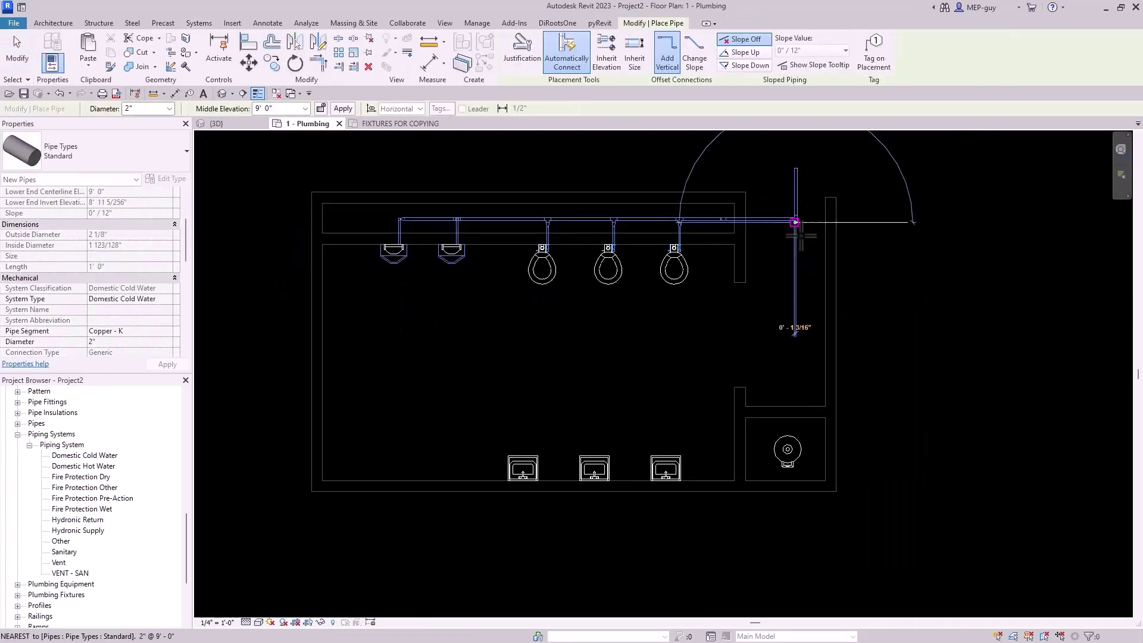
scroll(797, 455, up, 4)
click(806, 451)
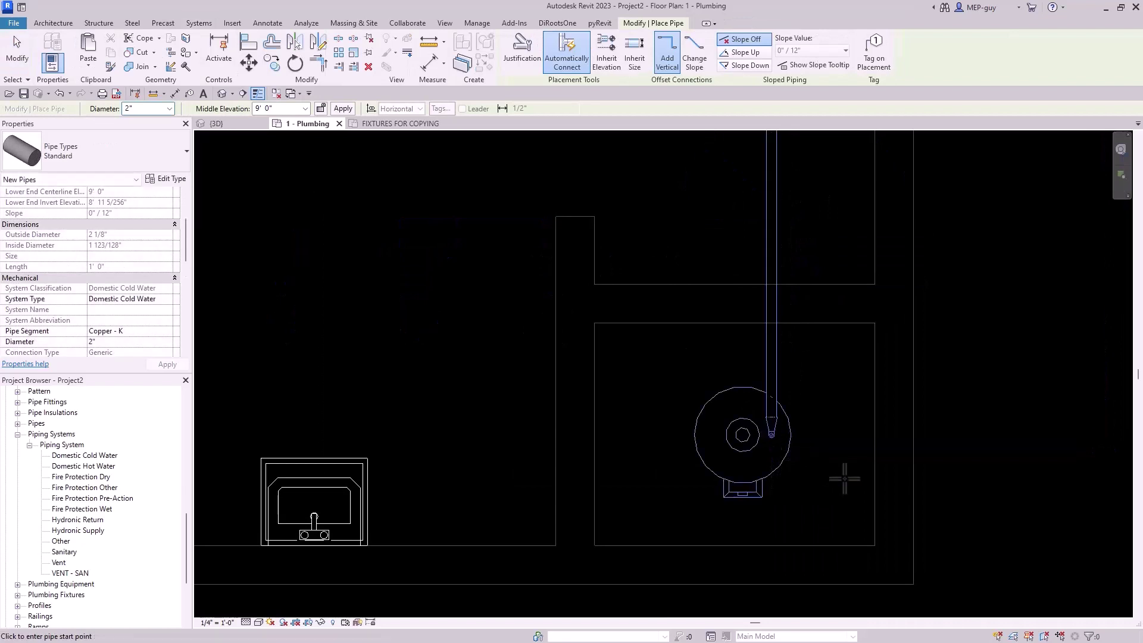
key(Escape)
key(Escape)
Set the diameter of the cold water pipe feeding the water heater to 3/4".
scroll(826, 491, down, 4)
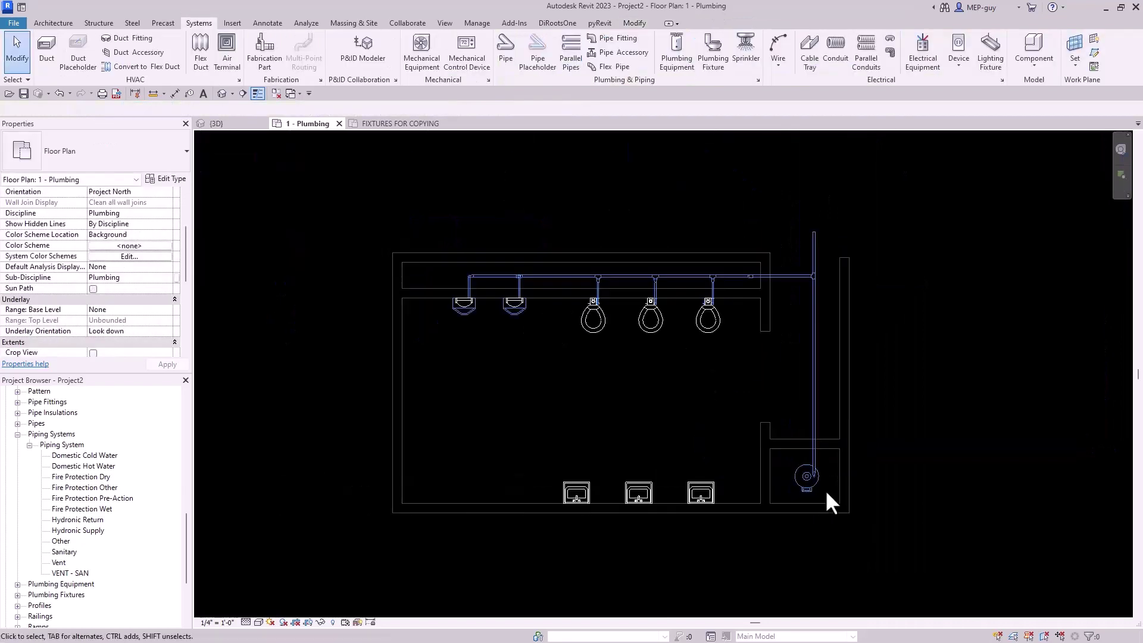
click(817, 293)
click(152, 108)
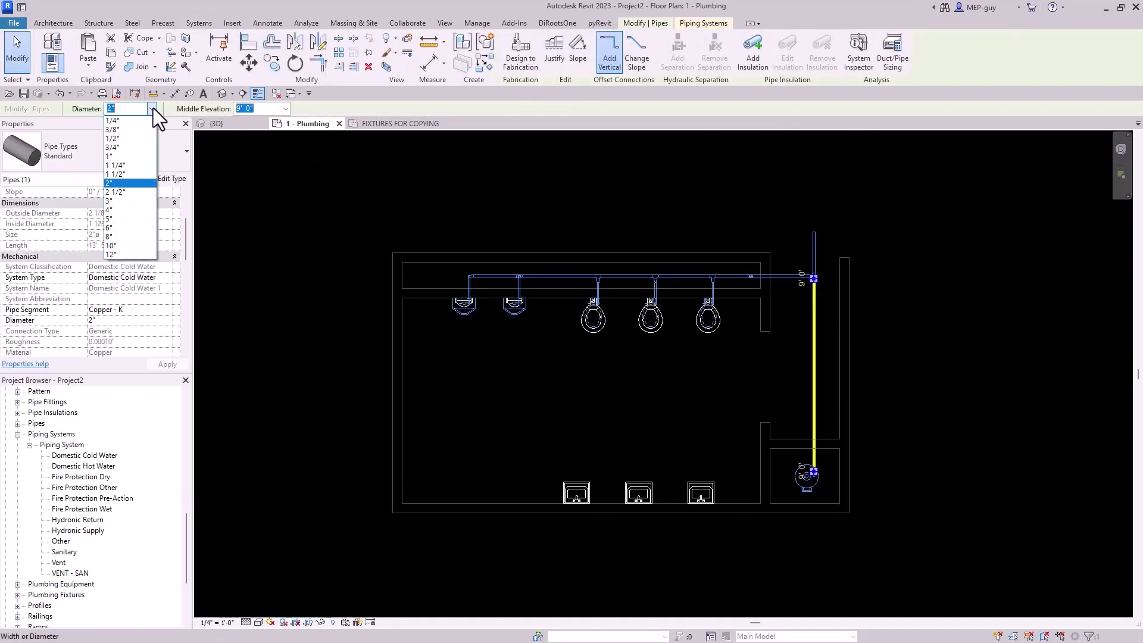
click(134, 146)
click(935, 395)
Branch a matching 3/4" cold water pipe at 9' 0" off the water heater feed and route it into the wall behind the lavatories.
scroll(934, 394, up, 2)
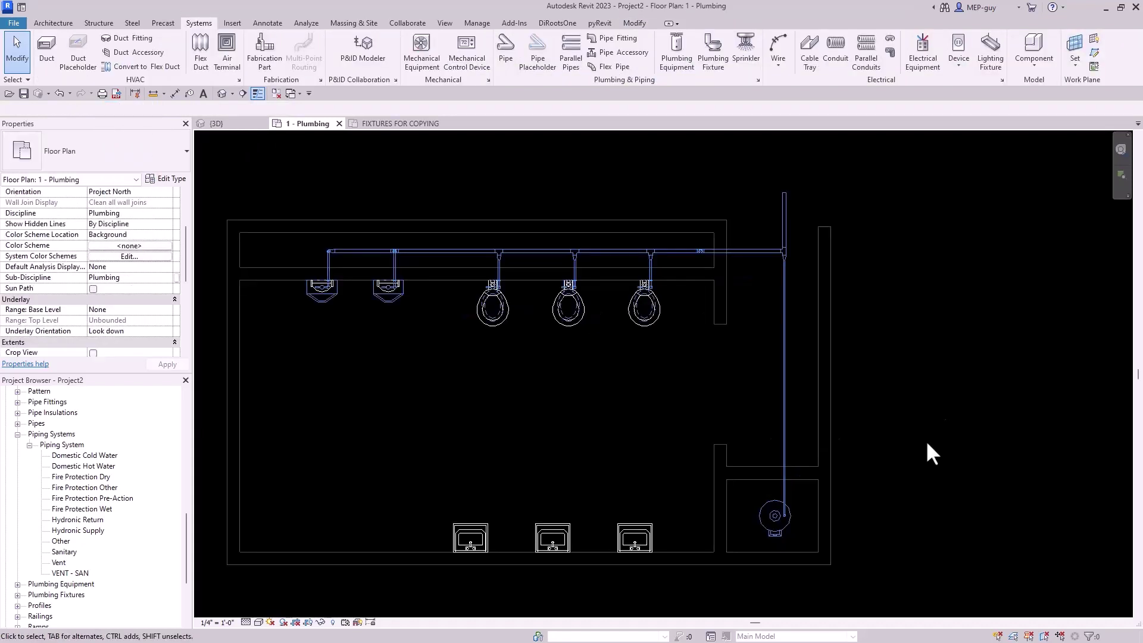
click(784, 470)
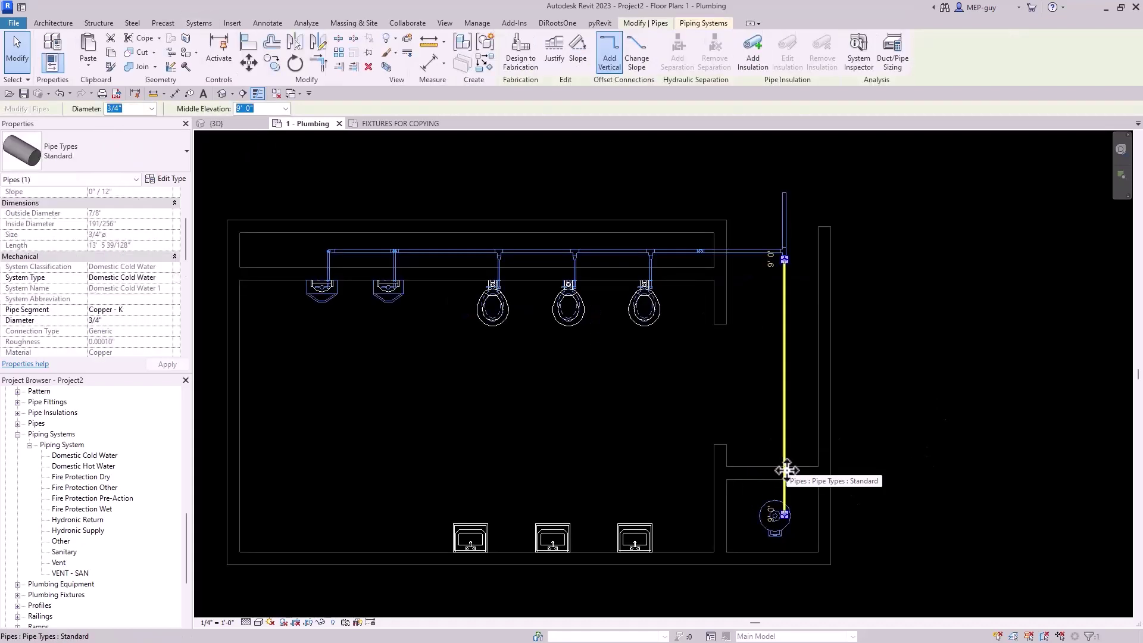
key(c)
key(s)
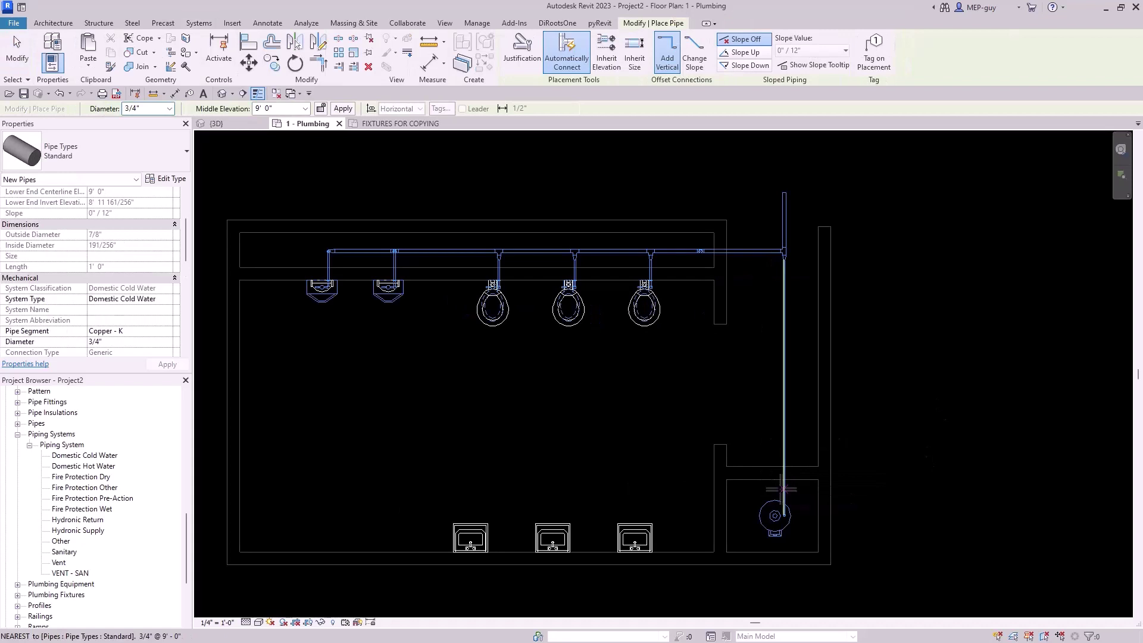
click(785, 490)
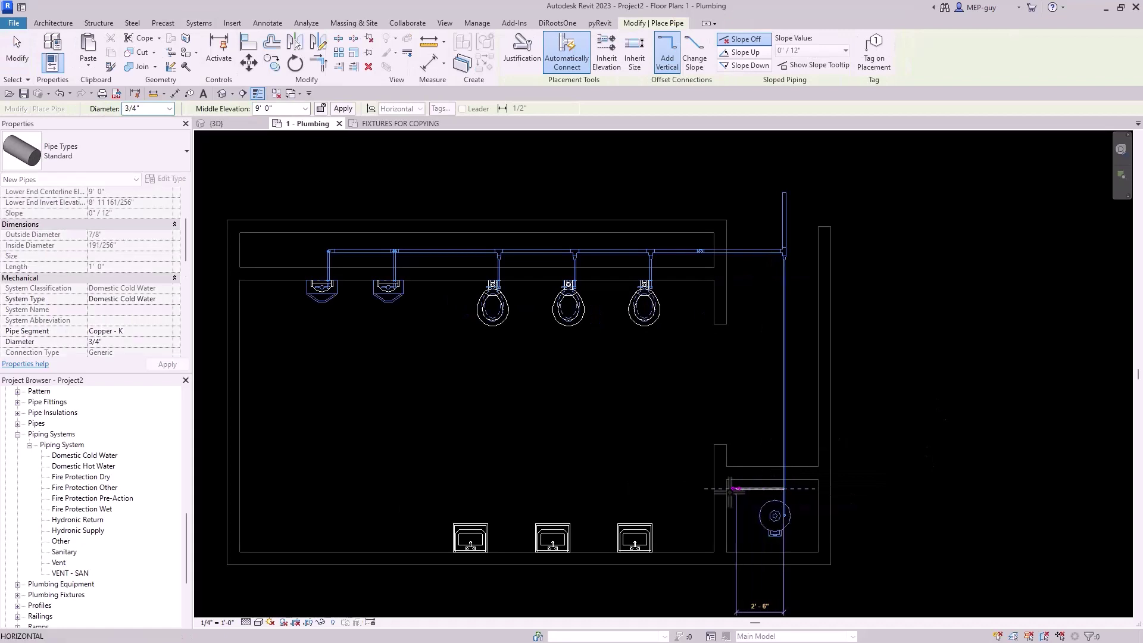
click(669, 489)
scroll(669, 559, up, 3)
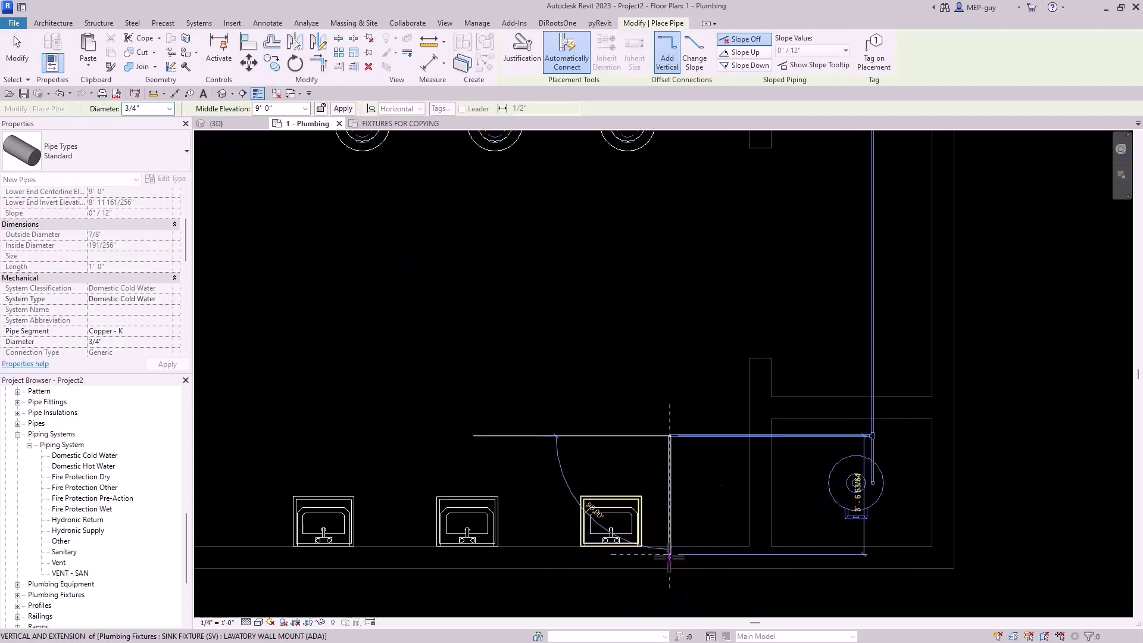
scroll(669, 559, up, 3)
click(669, 560)
Drop the 3/4" branch to 1' 0" and run it inside the wall to the farthest lavatory.
scroll(669, 559, down, 3)
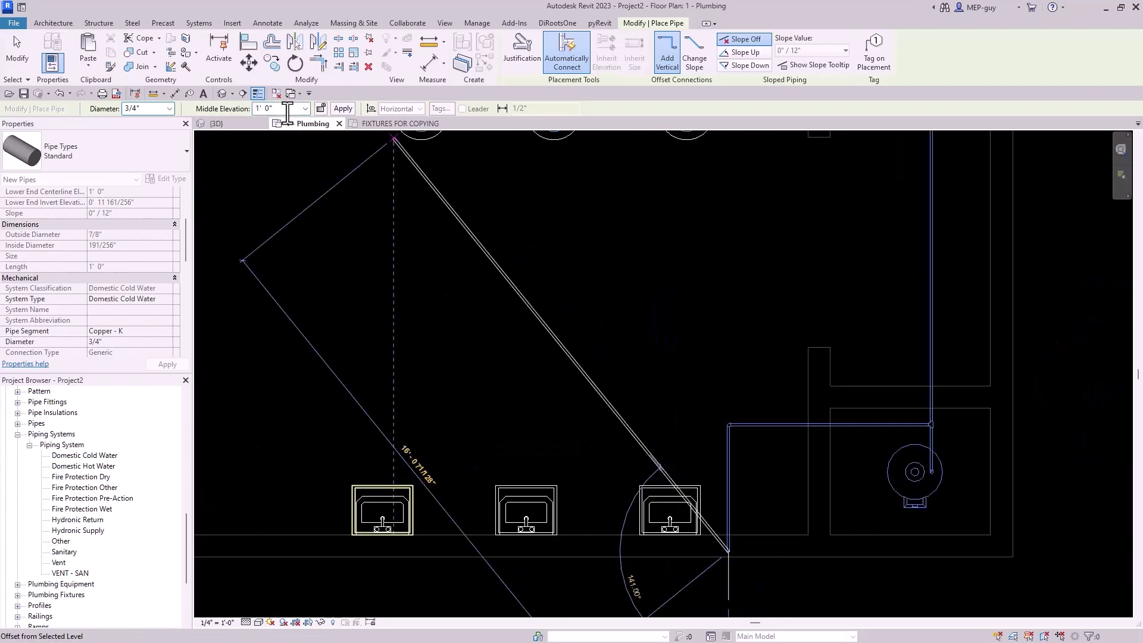
click(369, 550)
scroll(370, 551, up, 2)
key(Escape)
key(Escape)
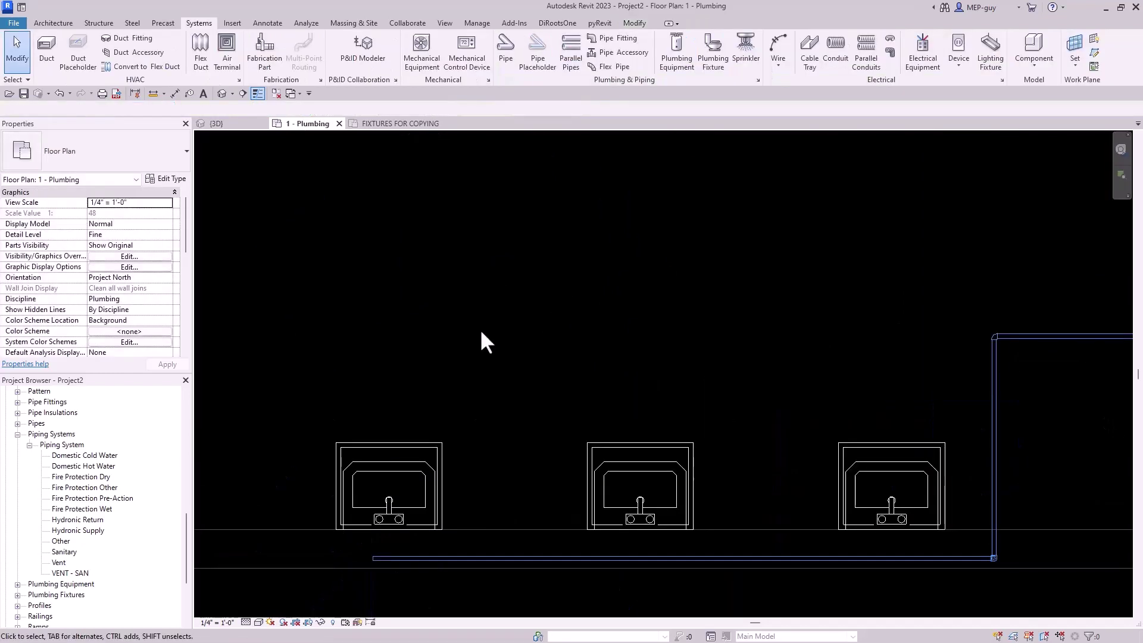
Connect the farthest lavatory's Connector 4 (Domestic Cold Water, 1/2") into the 3/4" pipe in the wall.
click(442, 470)
click(586, 58)
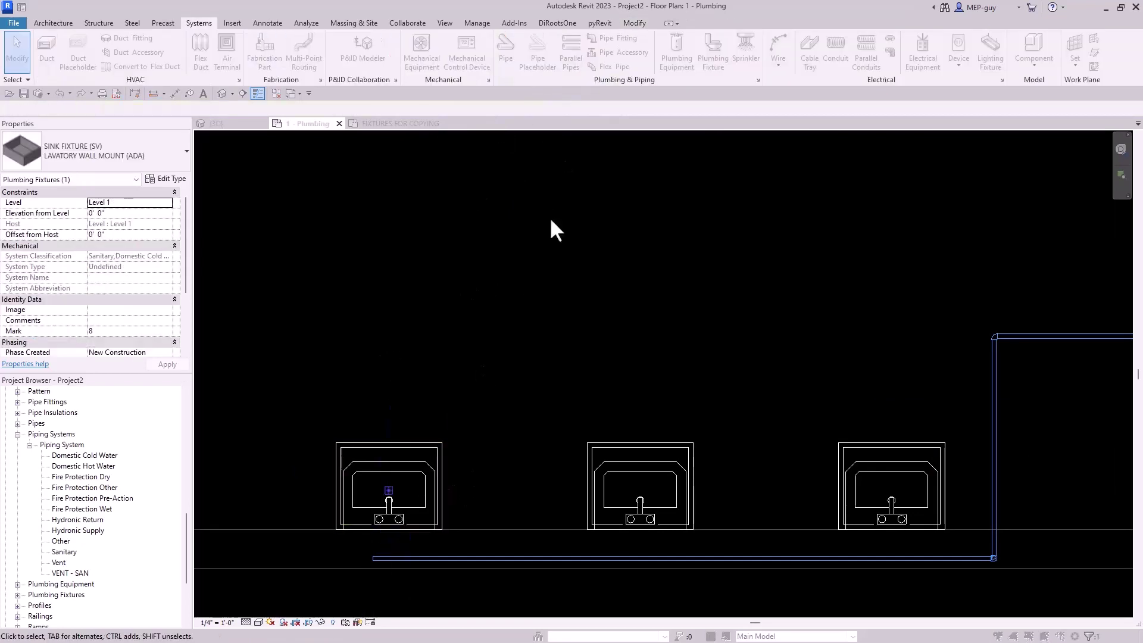
click(509, 202)
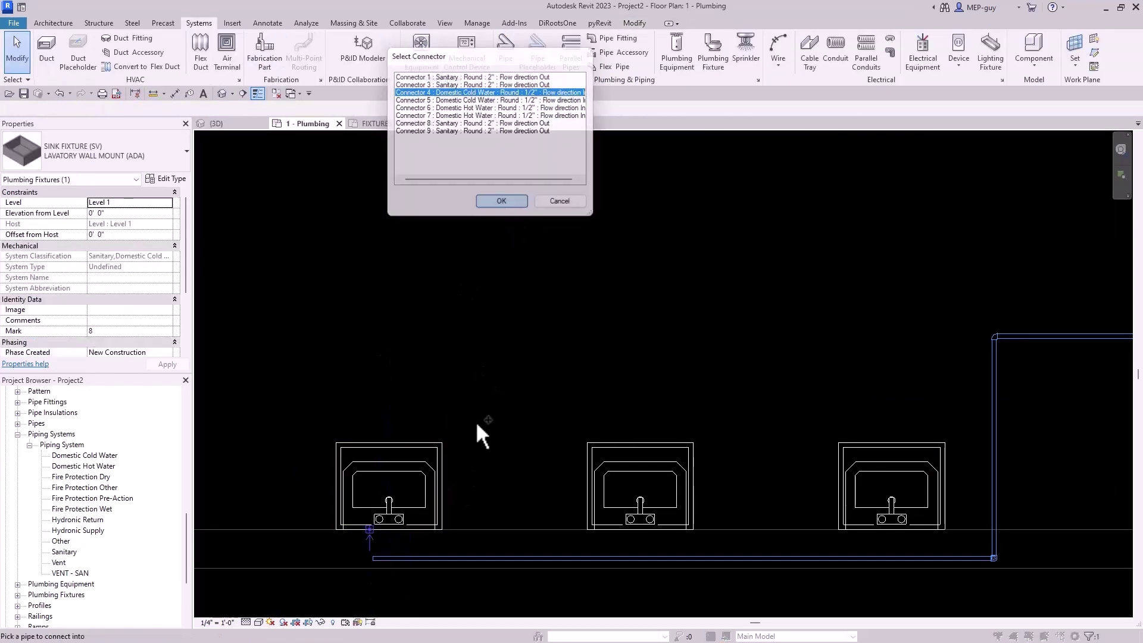
Connect the middle lavatory's Connector 4 (Domestic Cold Water, 1/2") into the 3/4" cold water pipe in the wall.
middle_drag(666, 443, 617, 383)
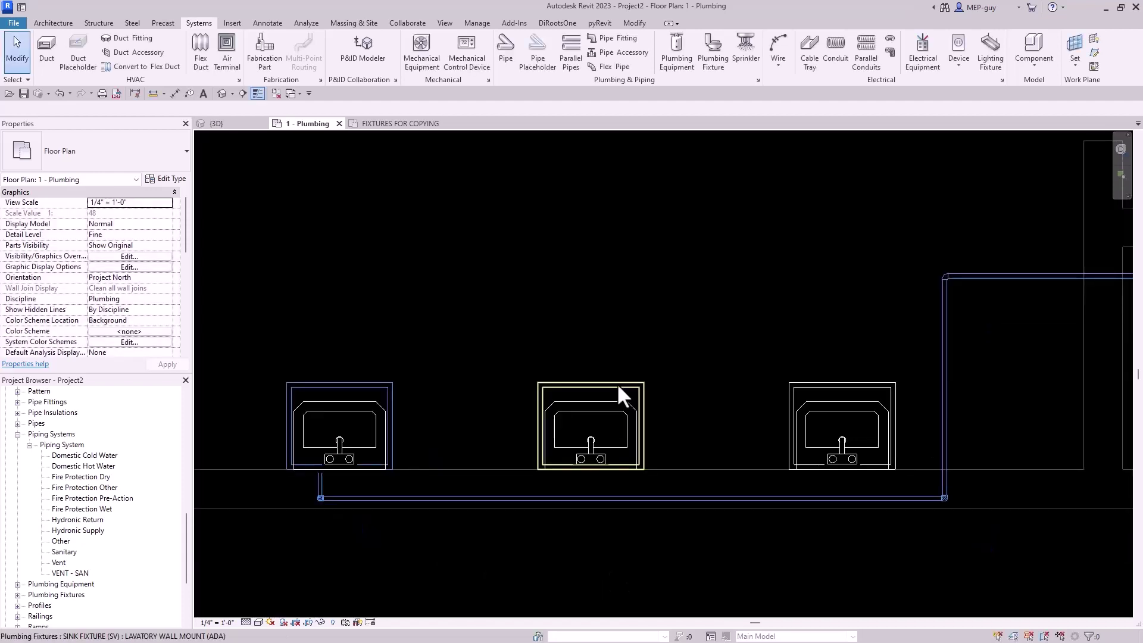
click(617, 383)
click(590, 41)
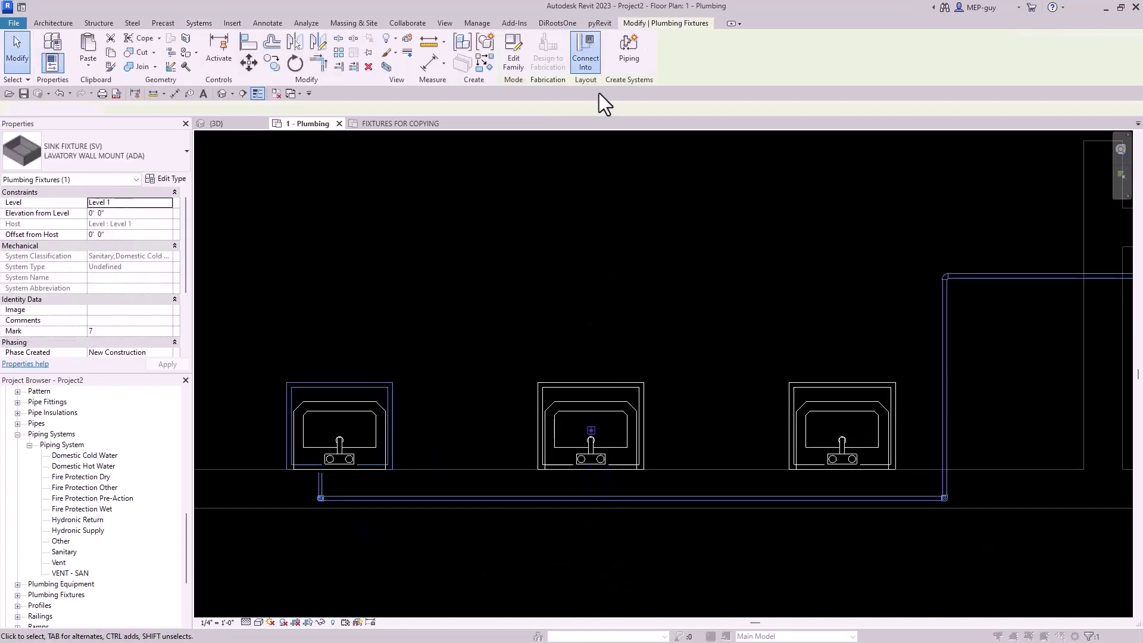
click(470, 90)
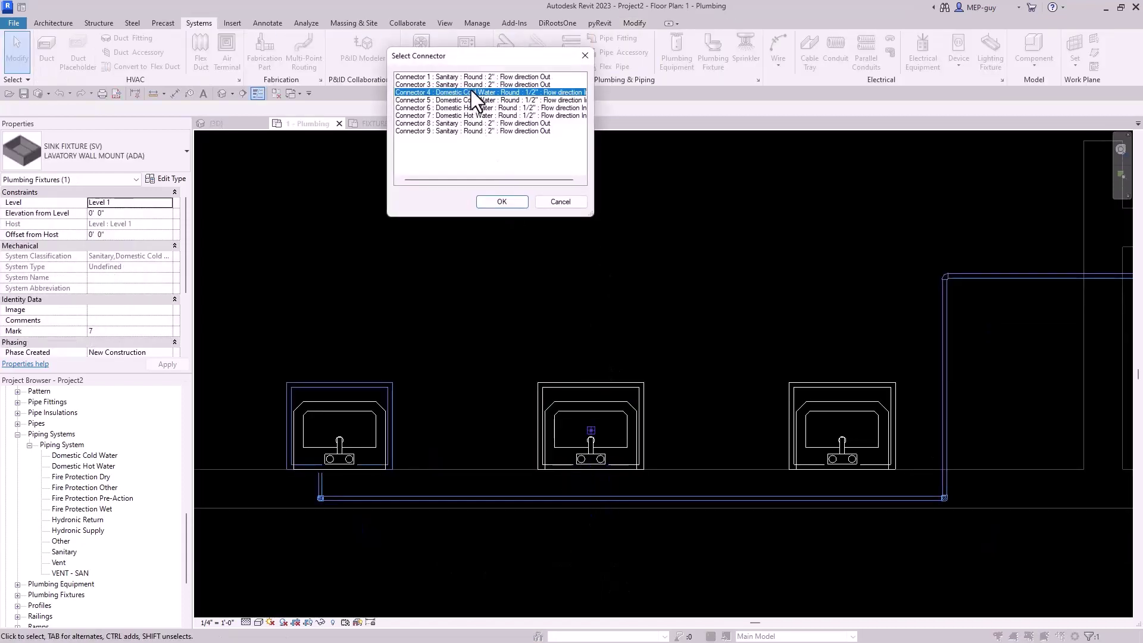
click(501, 202)
click(596, 499)
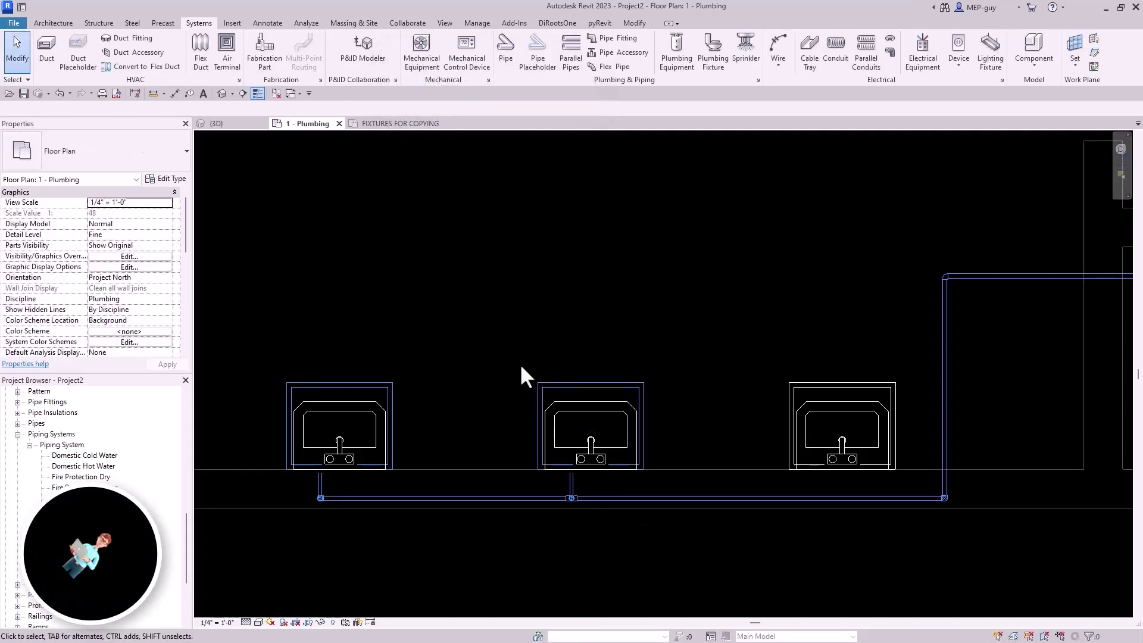
In the 3D view, connect the remaining lavatory's Connector 4 (Domestic Cold Water, 1/2") into the cold water pipe in the wall.
click(216, 123)
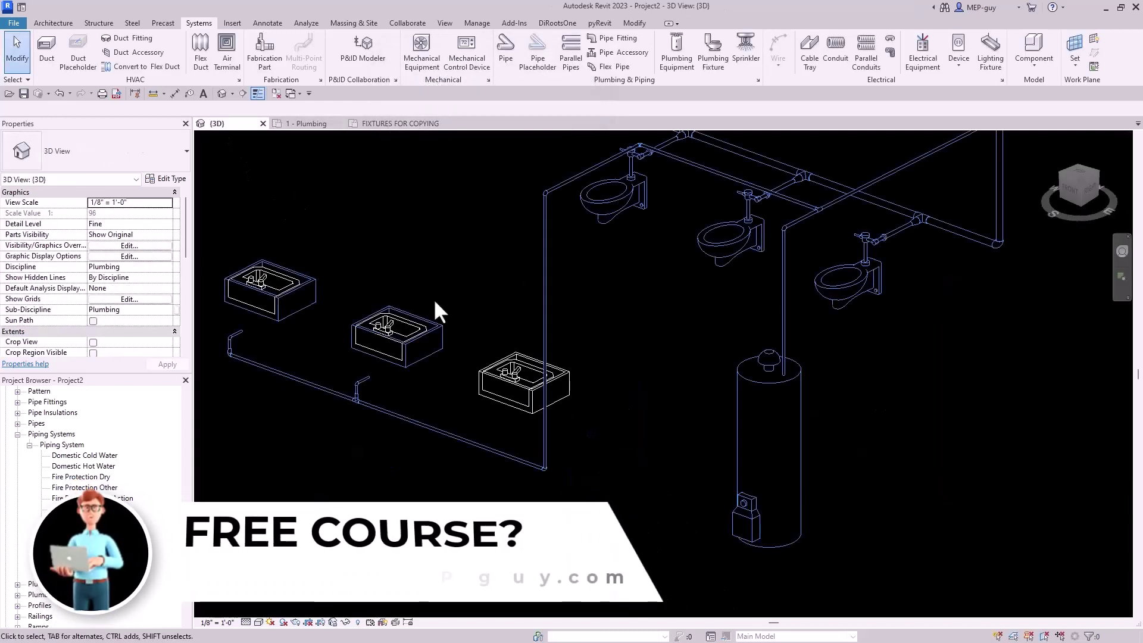
click(509, 401)
click(587, 44)
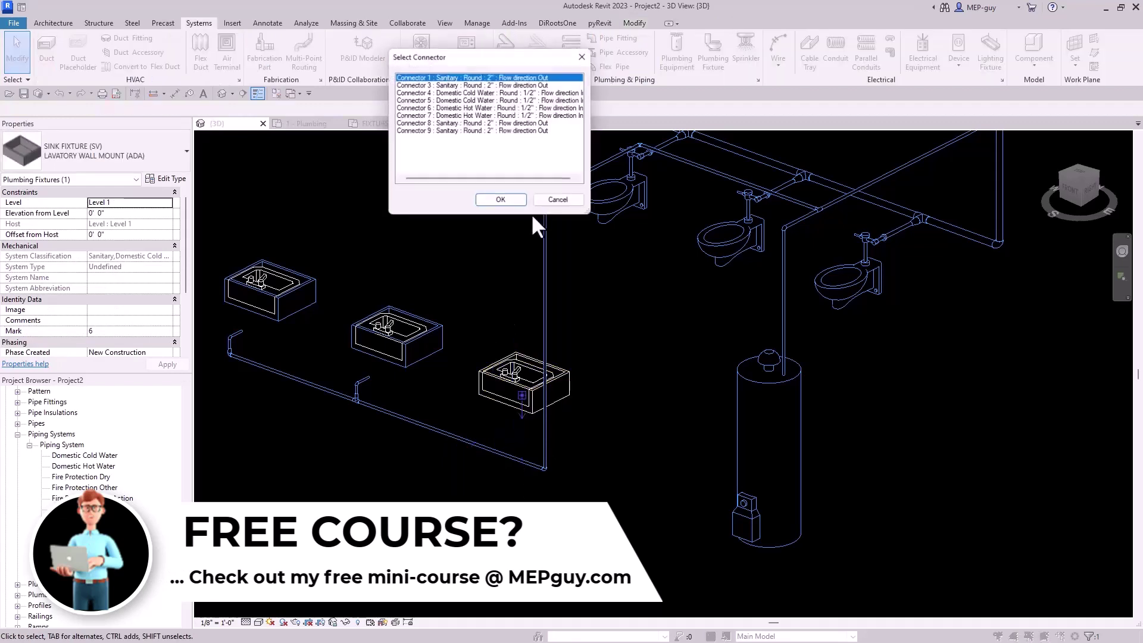
click(457, 93)
click(499, 198)
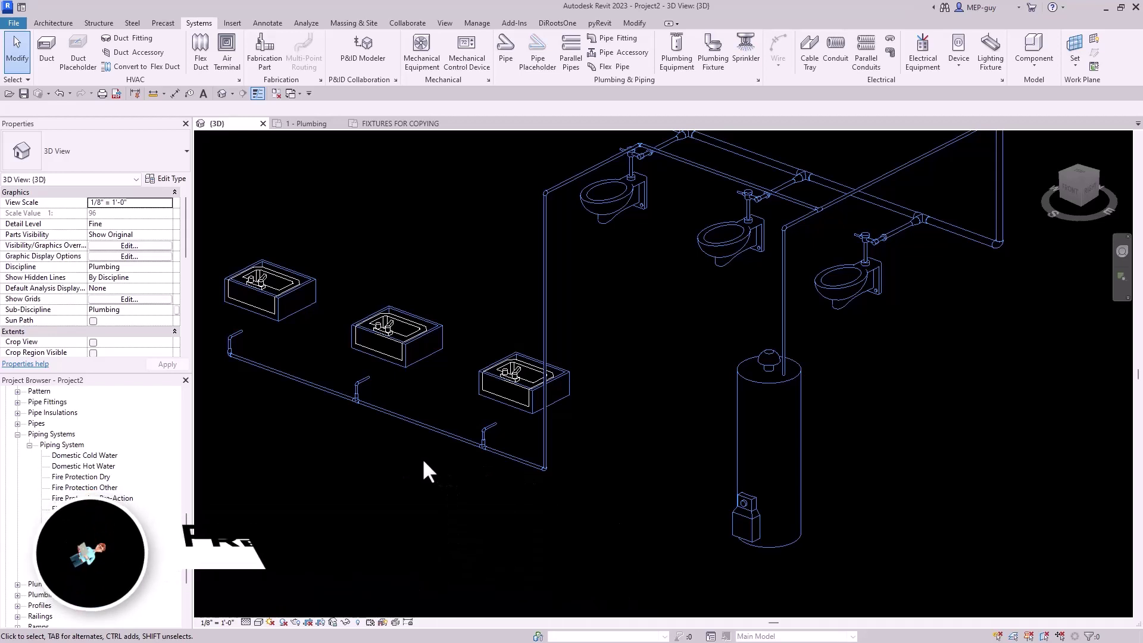
In the plumbing plan, route a 3/4" hot water pipe at 9' 0" from the water heater's hot outlet into the wall behind the lavatories.
click(313, 124)
click(905, 420)
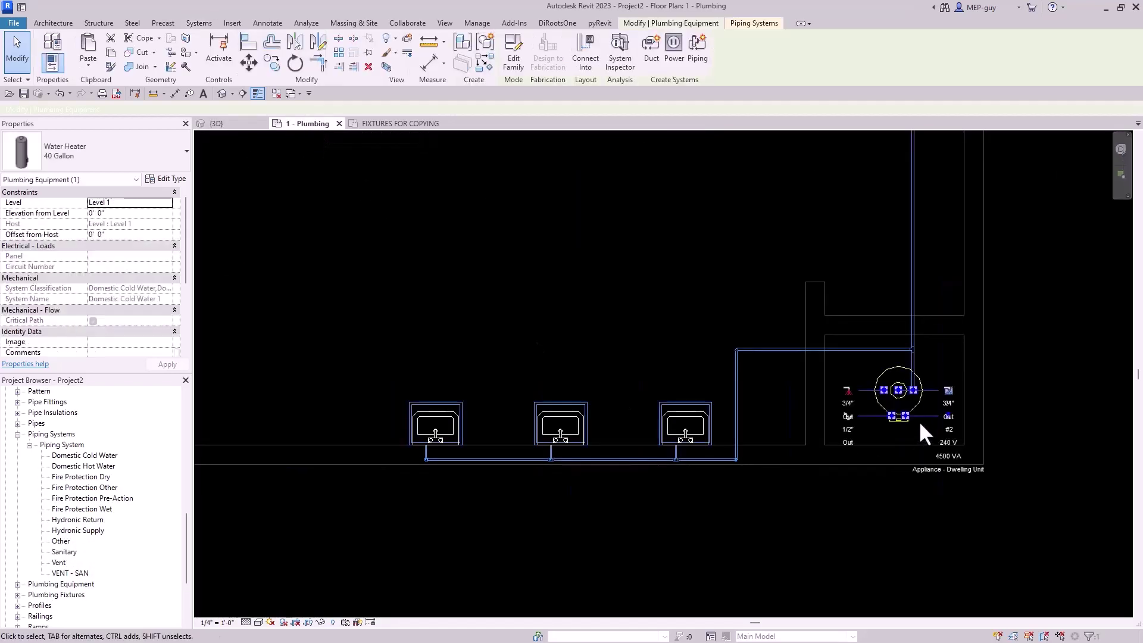
click(848, 390)
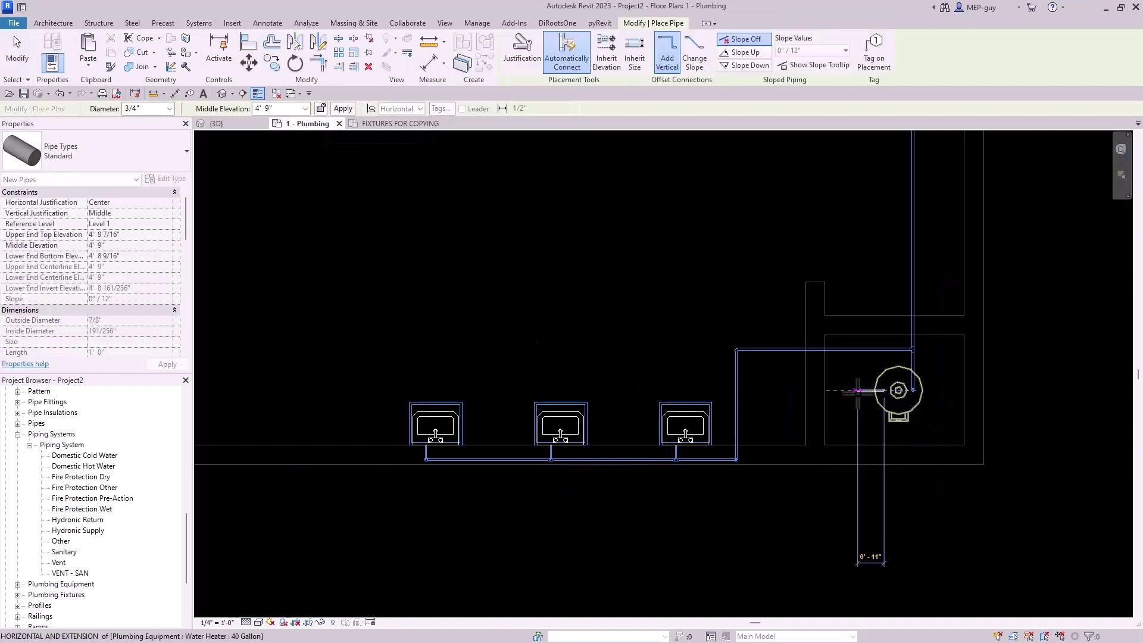
click(287, 108)
text(9)
key(Return)
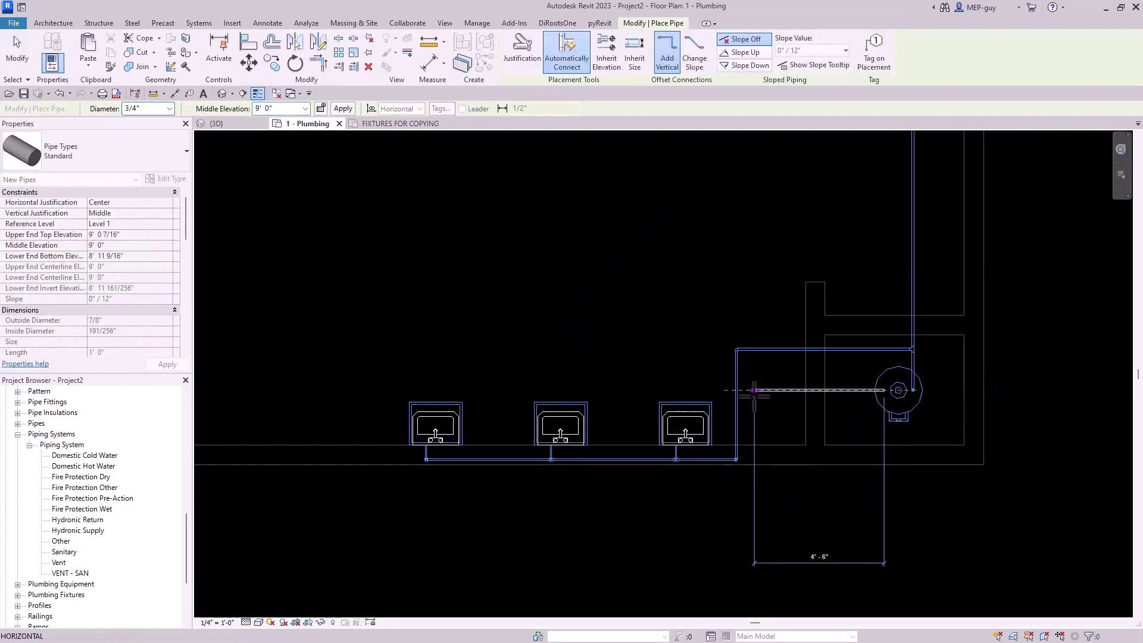
click(749, 390)
scroll(746, 459, up, 4)
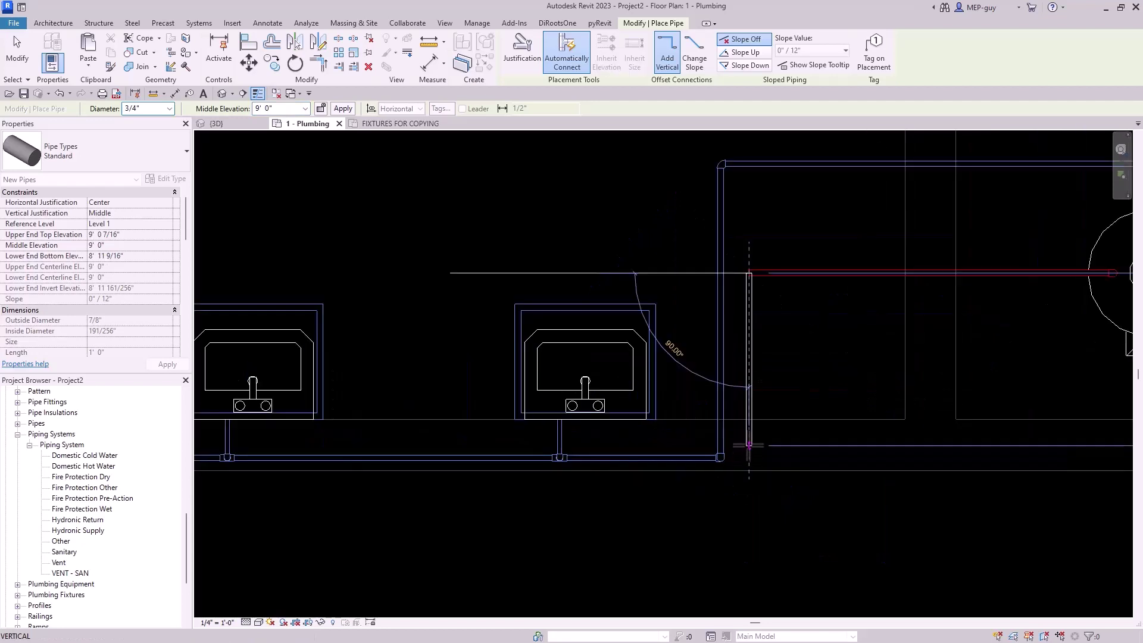
click(749, 445)
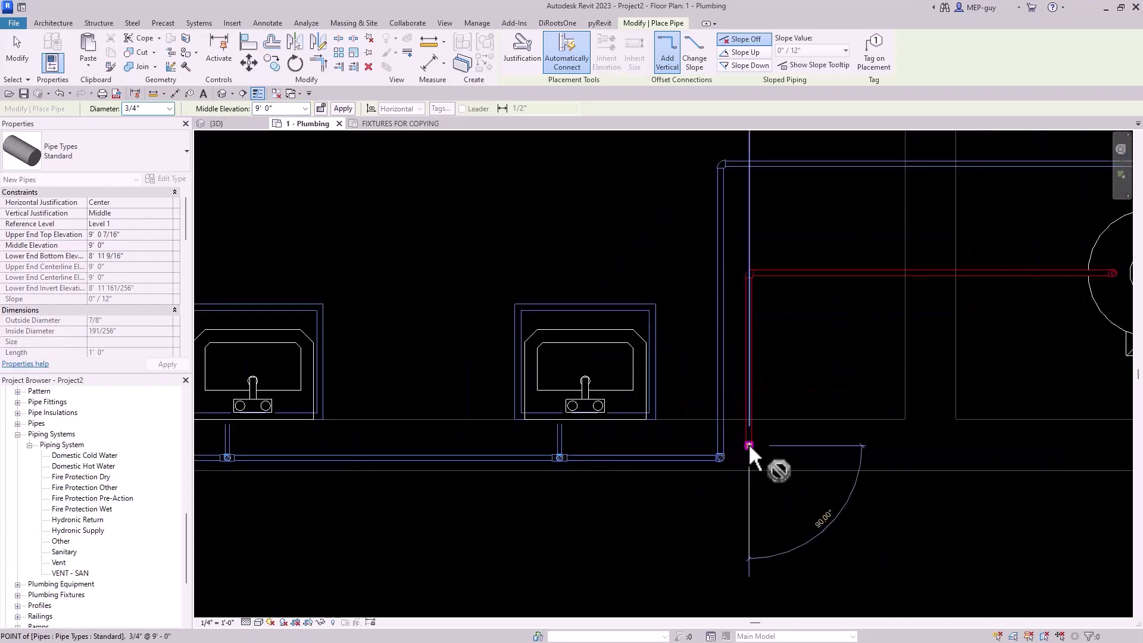
Drop the 3/4" hot water pipe to 1' 0" and run it inside the wall to the farthest lavatory.
click(289, 108)
scroll(795, 411, down, 3)
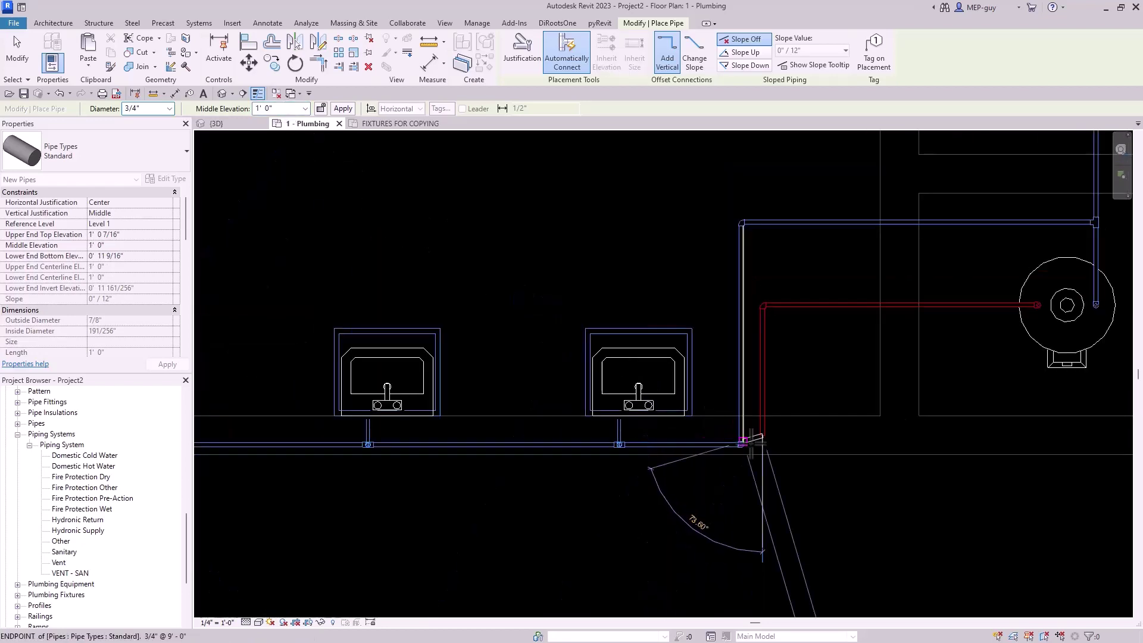
scroll(369, 436, up, 2)
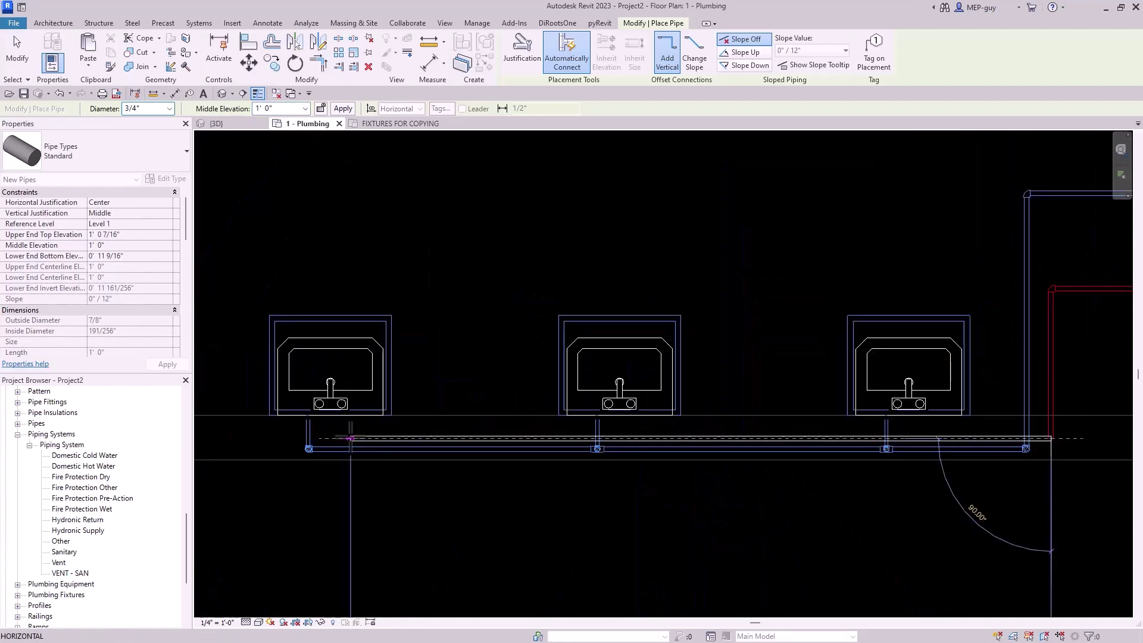
click(374, 440)
key(Escape)
key(Escape)
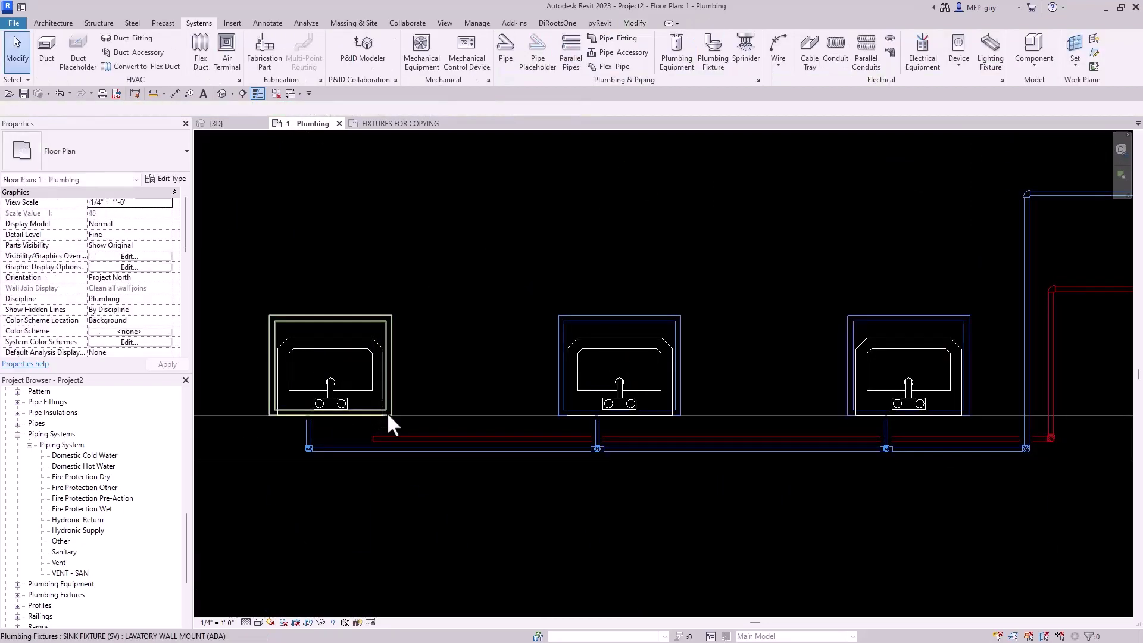
Connect the farthest lavatory's Connector 6 (Domestic Hot Water, 1/2") into the hot water pipe in the wall.
click(386, 412)
click(592, 61)
click(476, 107)
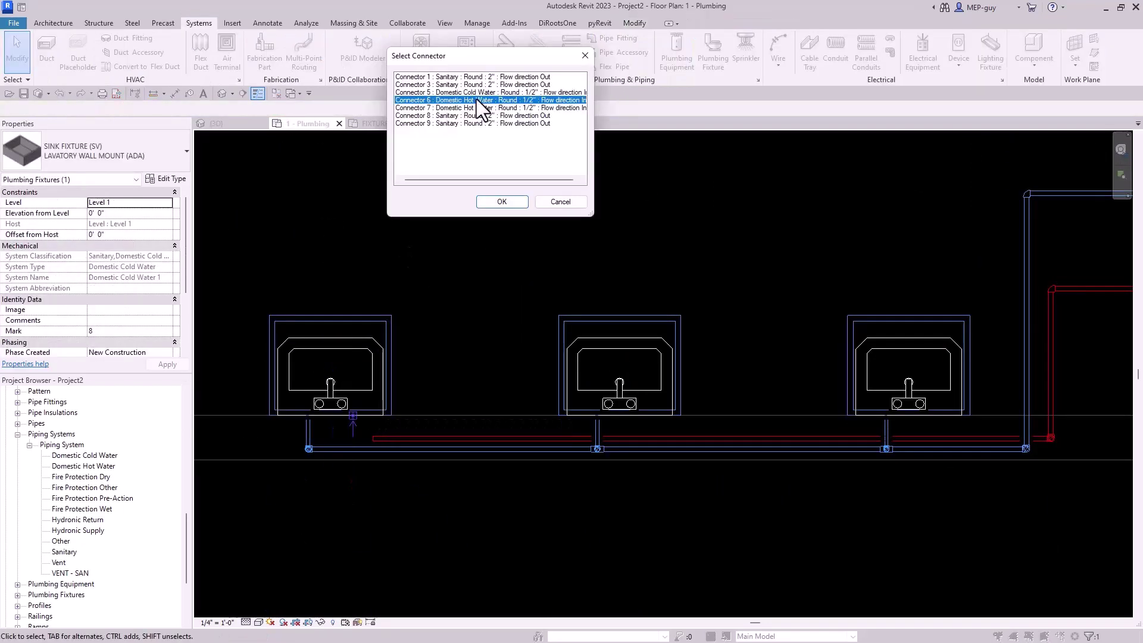
click(499, 200)
click(413, 434)
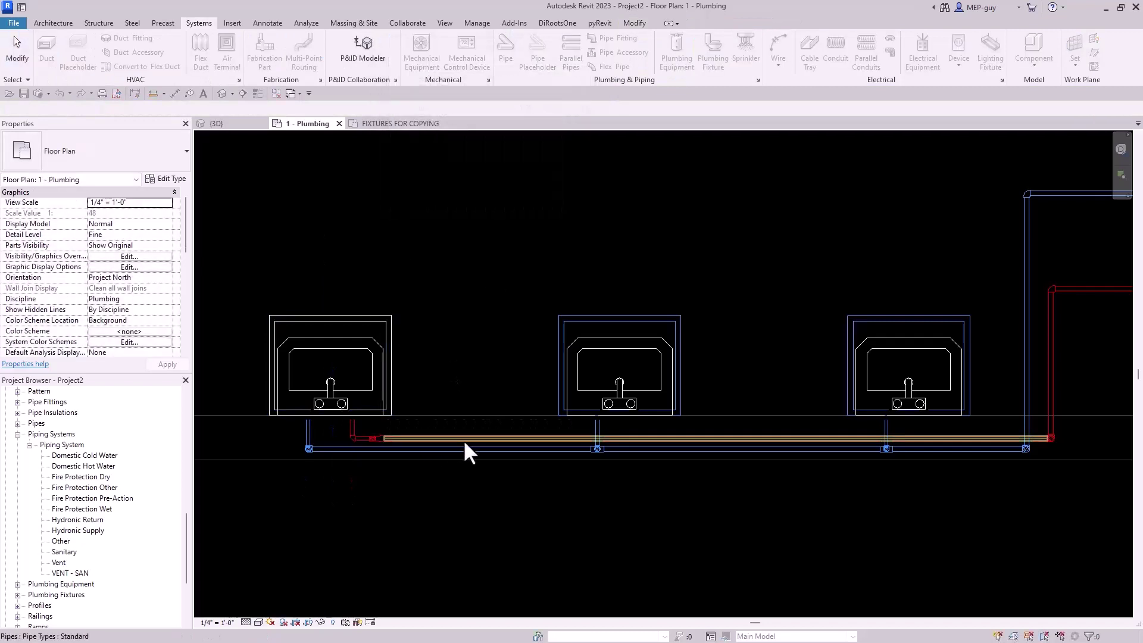
In the 3D view, delete the riser and fittings between the farthest lavatory's hot water stub and the hot water main.
click(213, 123)
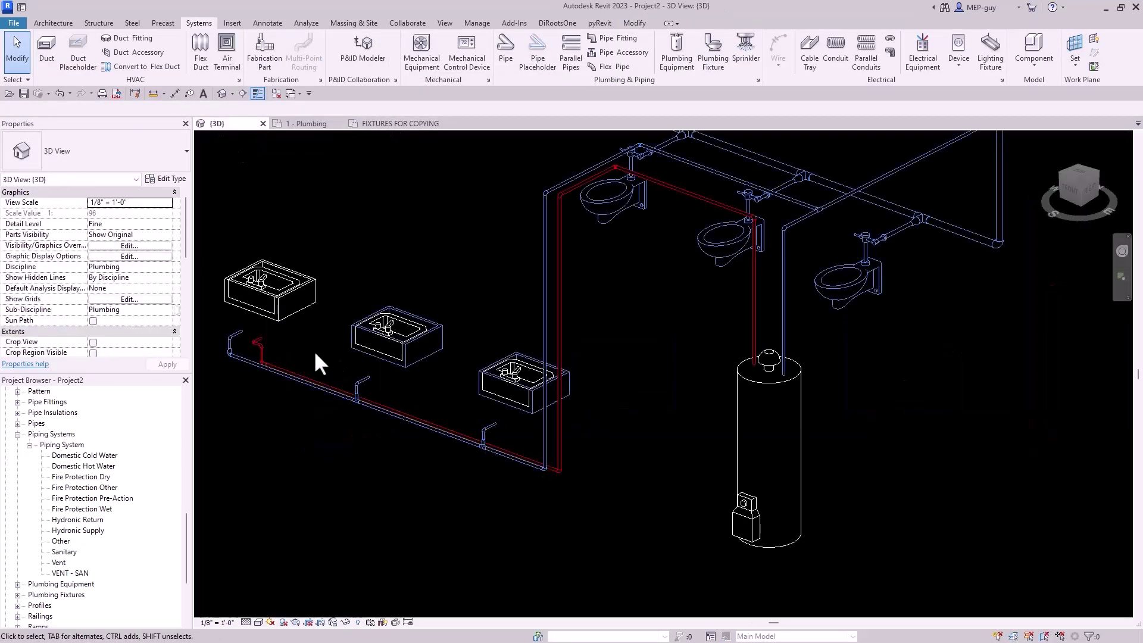
scroll(313, 350, up, 5)
drag(431, 427, 434, 430)
key(Delete)
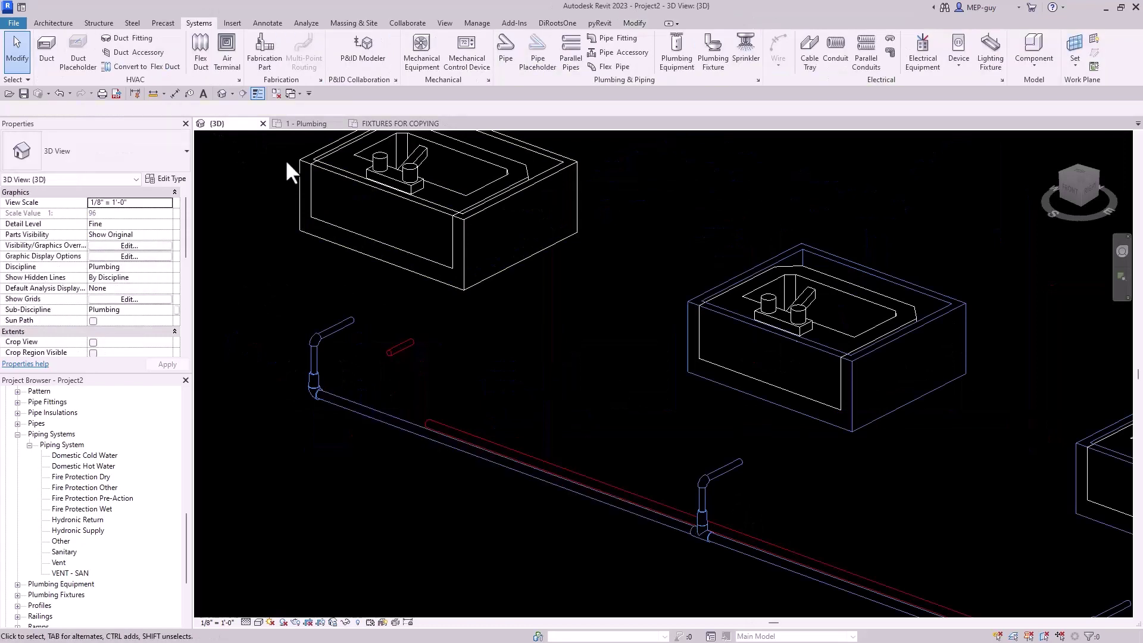
In the plumbing plan, join the farthest lavatory's hot water stub to the end of the main with Trim/Extend to Corner.
click(309, 124)
key(t)
key(r)
click(354, 431)
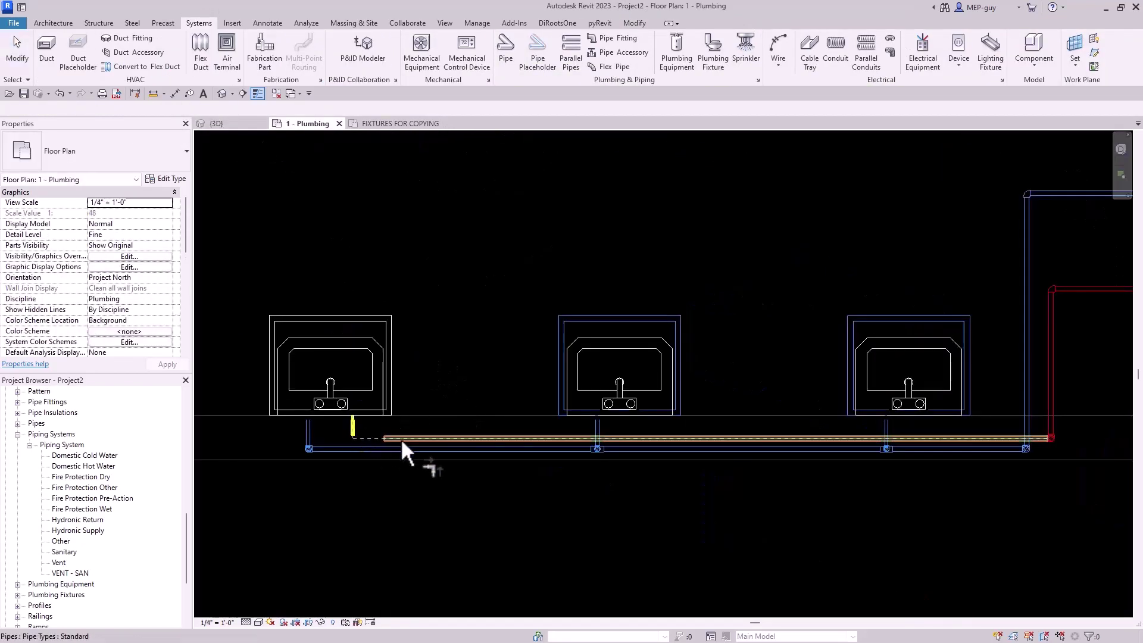
click(419, 438)
key(Escape)
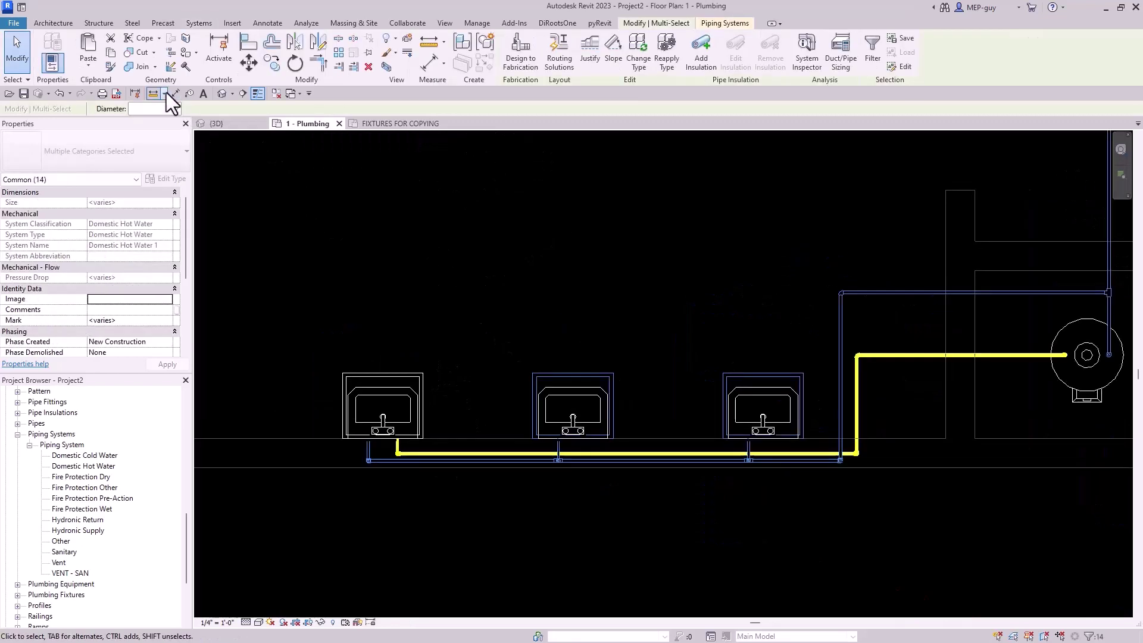
Resize the whole hot water run from the water heater to the diameter of the farthest lavatory's hot water branch.
click(174, 111)
key(Escape)
key(Escape)
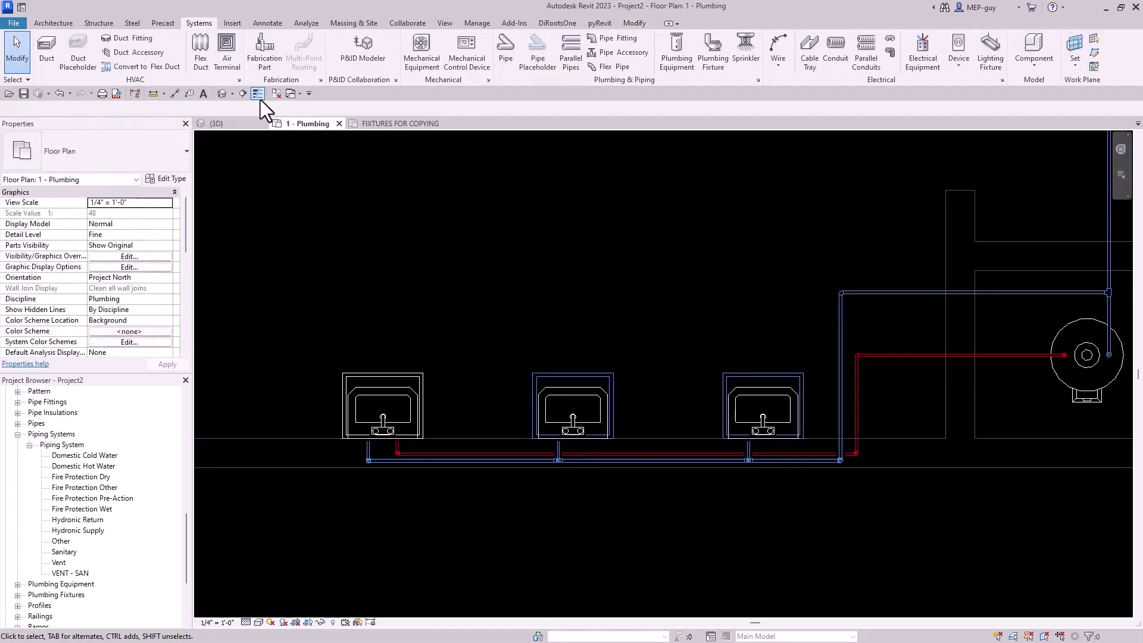
In the 3D view, connect the middle lavatory's Connector 6 (Domestic Hot Water, 1/2") into the hot water pipe.
click(254, 127)
click(593, 356)
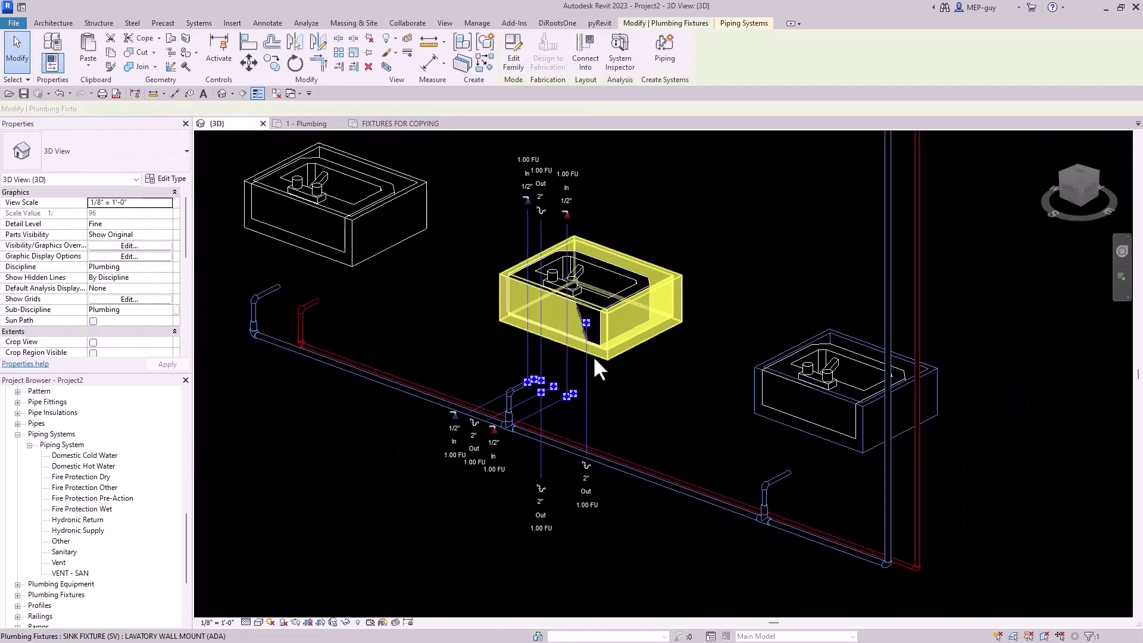
click(464, 102)
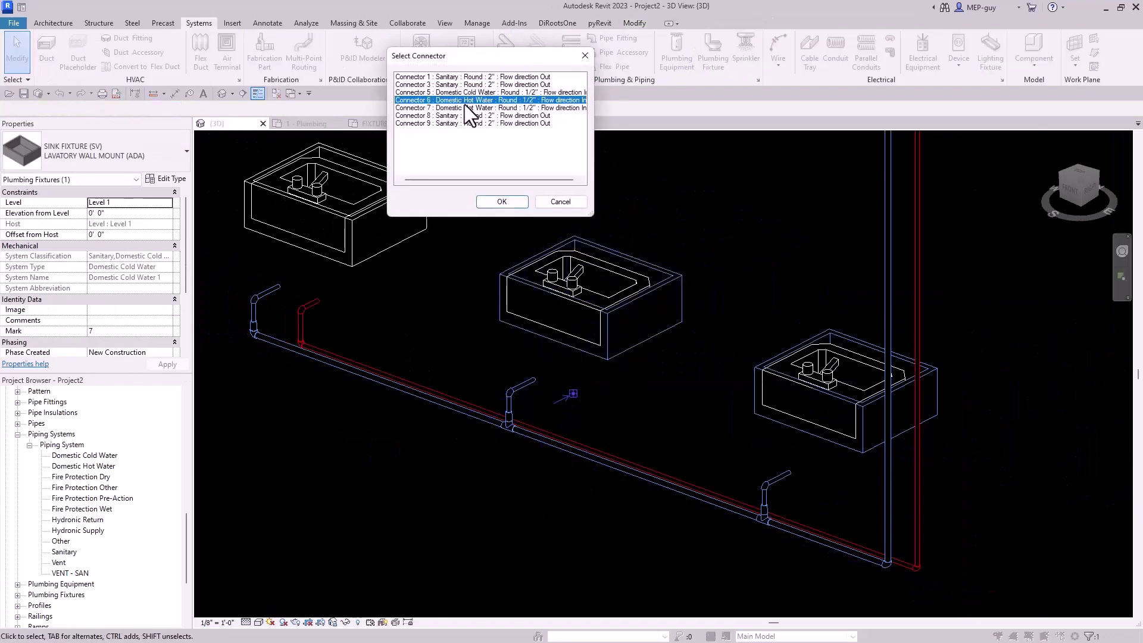
click(512, 203)
click(596, 446)
Connect the lavatory nearest the risers to the hot water pipe through its Connector 6 (Domestic Hot Water, 1/2").
middle_drag(664, 442, 527, 424)
scroll(528, 424, up, 1)
click(728, 441)
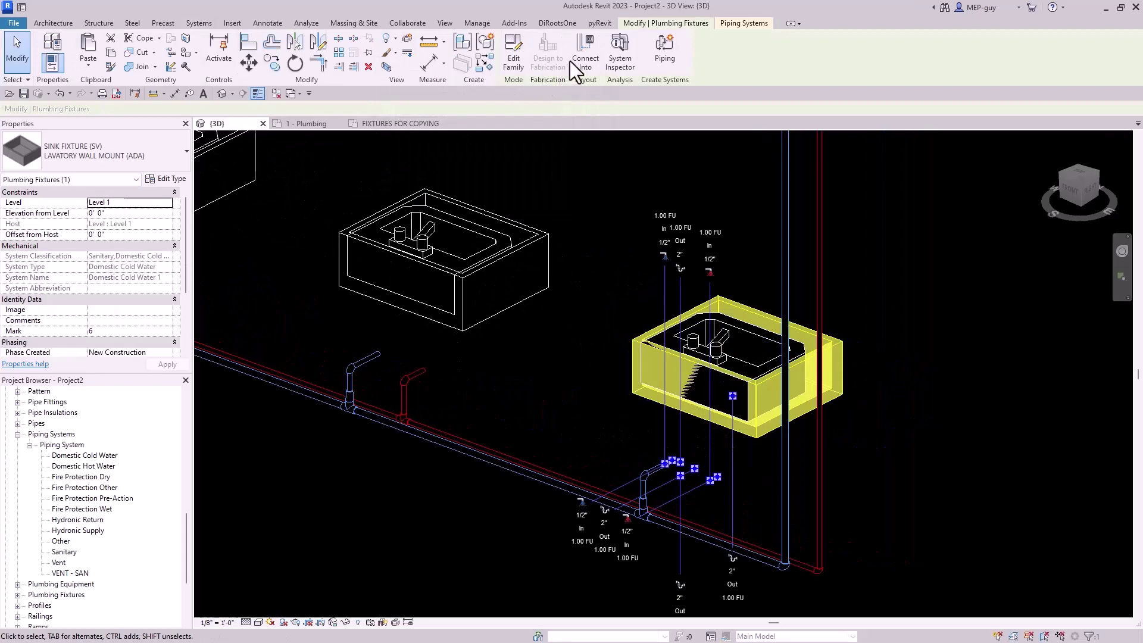
click(585, 77)
click(459, 100)
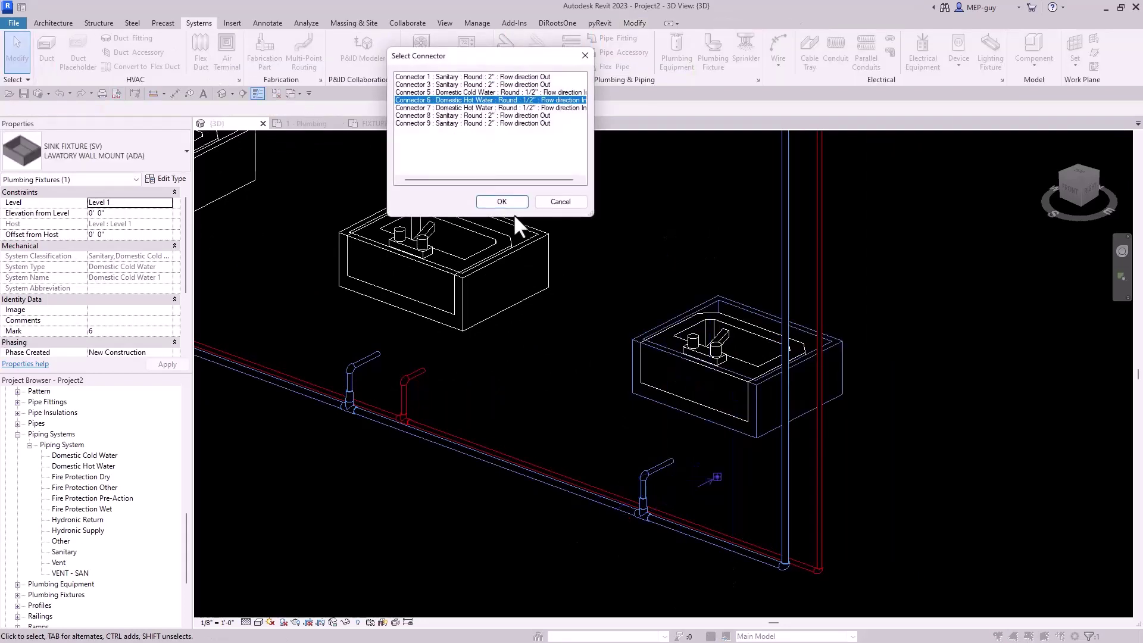
click(511, 206)
click(712, 535)
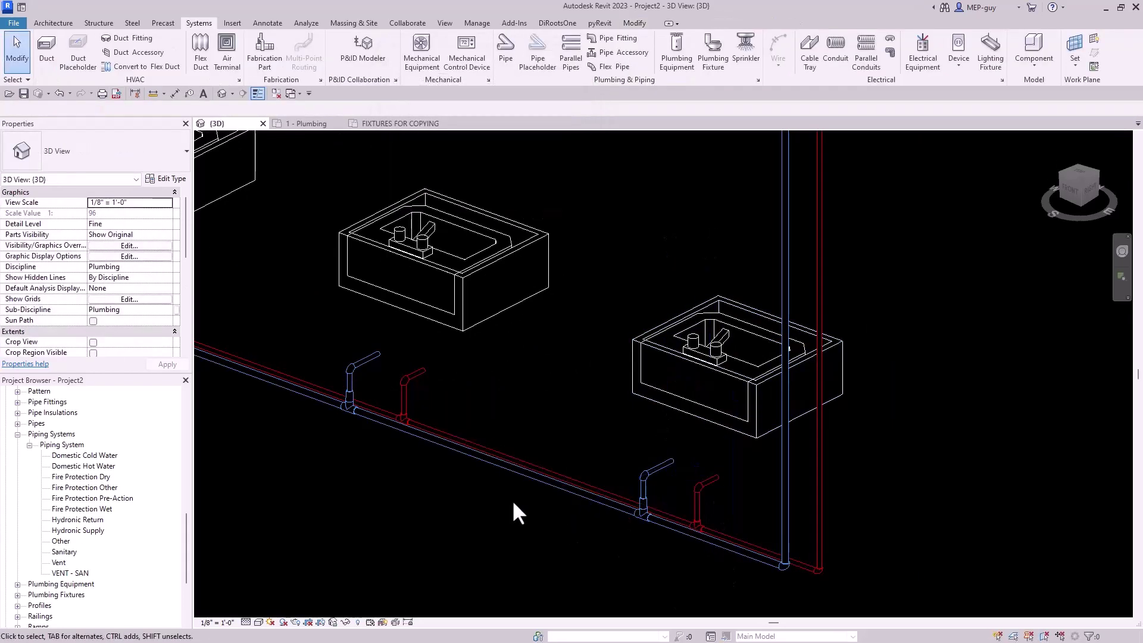
scroll(512, 499, down, 2)
middle_drag(551, 560, 522, 546)
scroll(541, 514, down, 2)
scroll(541, 518, down, 1)
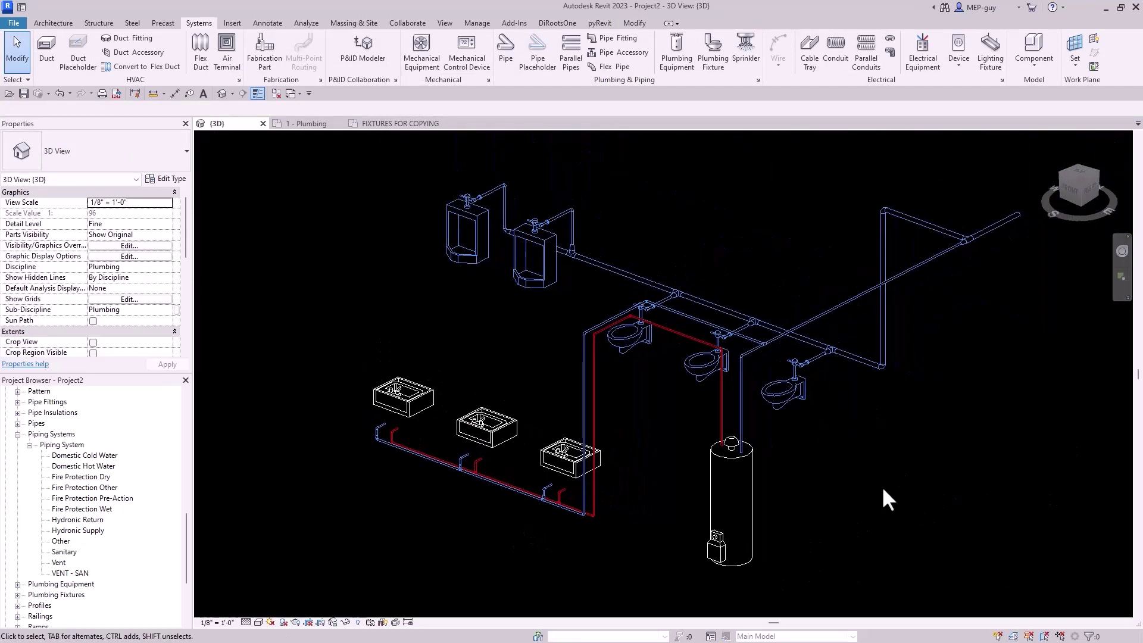
In the plumbing plan, draw a 4" sanitary pipe at 0' 6" from the water closet nearest the urinals back past the cold water main.
click(314, 123)
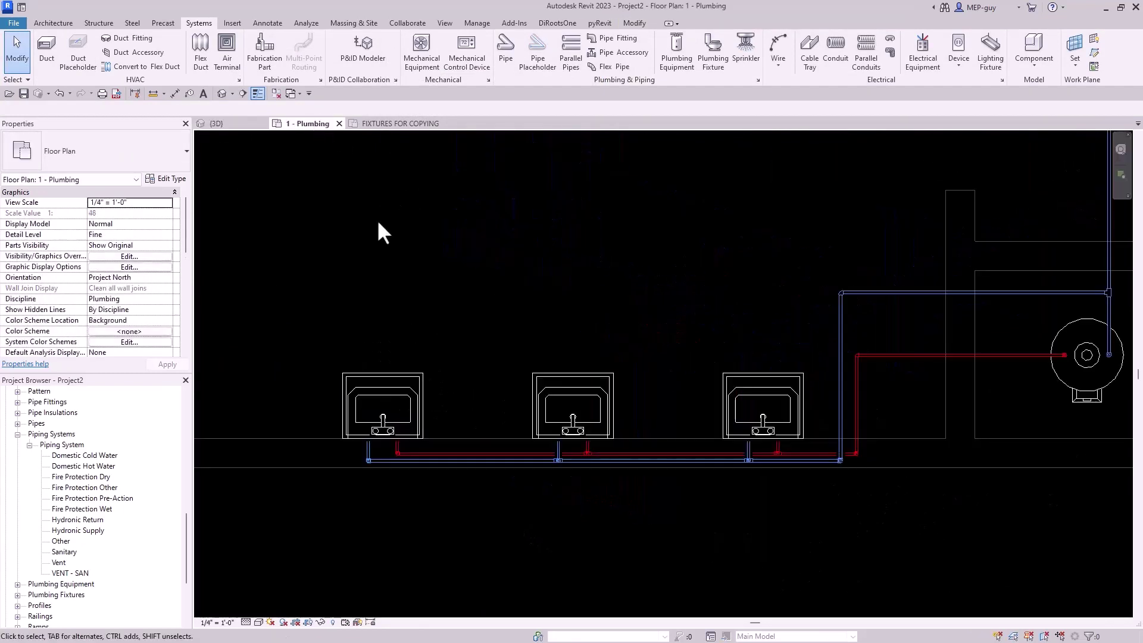
scroll(549, 548, down, 4)
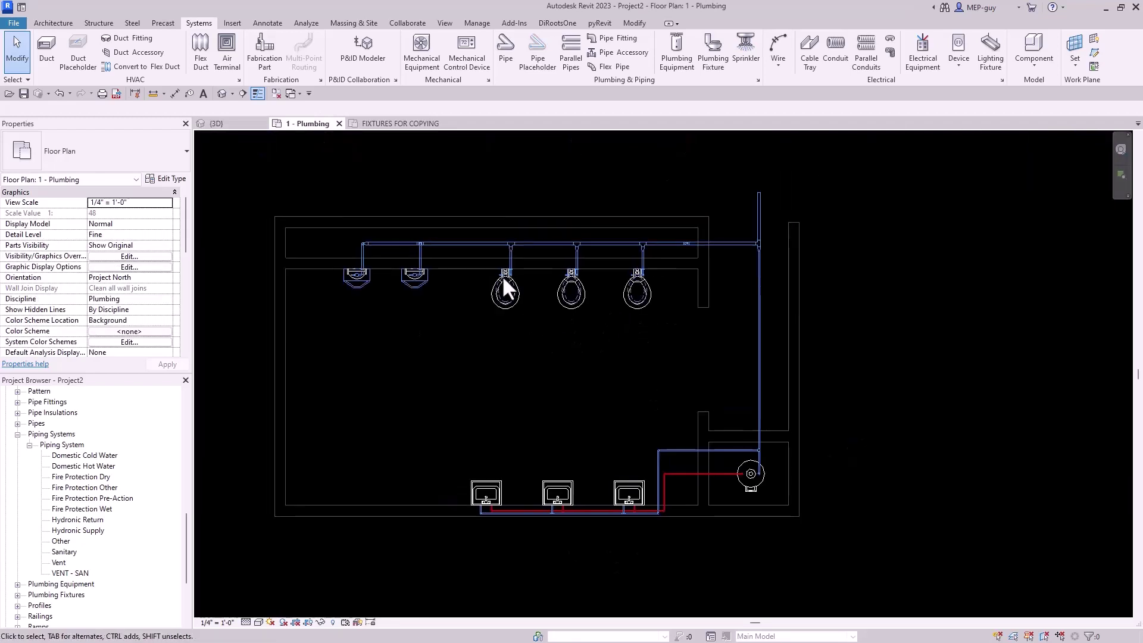
scroll(502, 275, up, 5)
scroll(533, 273, down, 2)
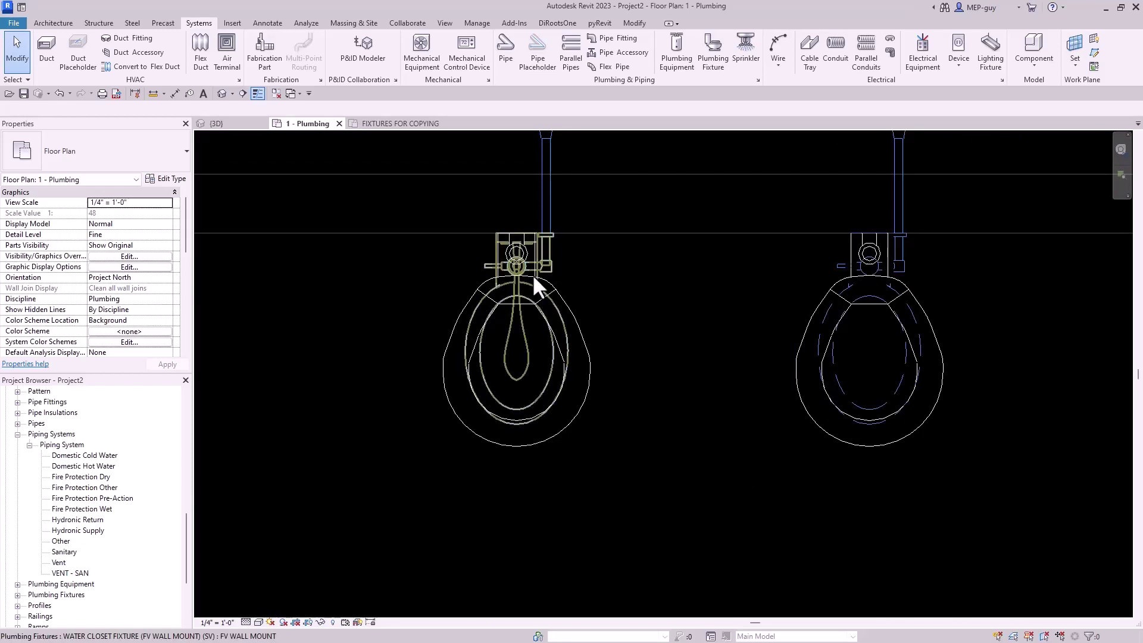
click(533, 274)
scroll(524, 370, down, 2)
scroll(509, 266, up, 2)
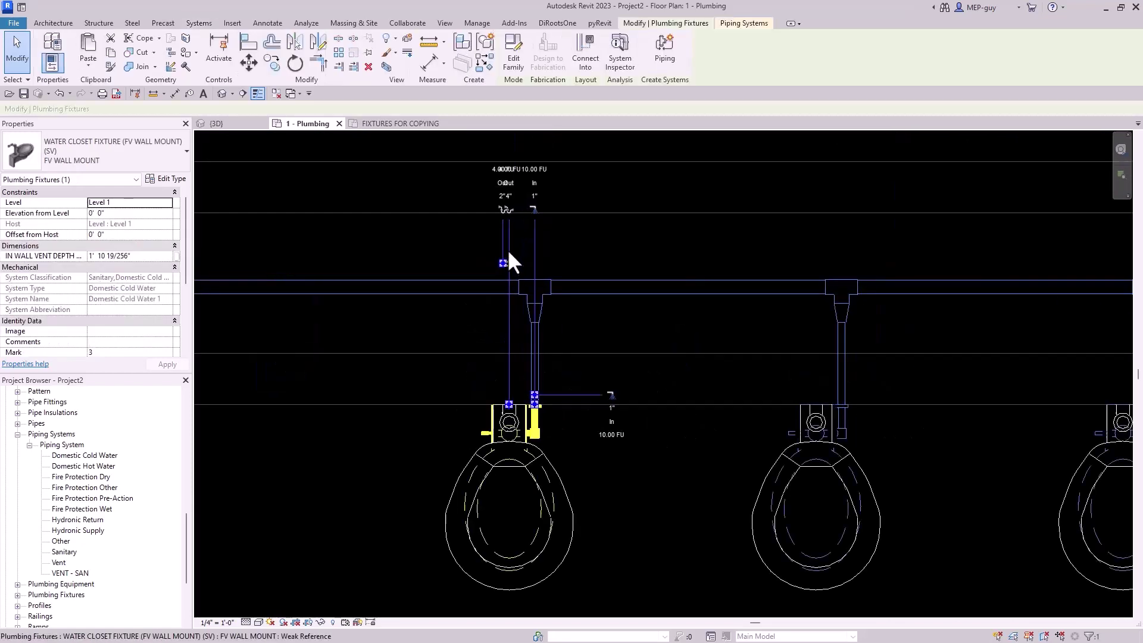
scroll(511, 209, up, 3)
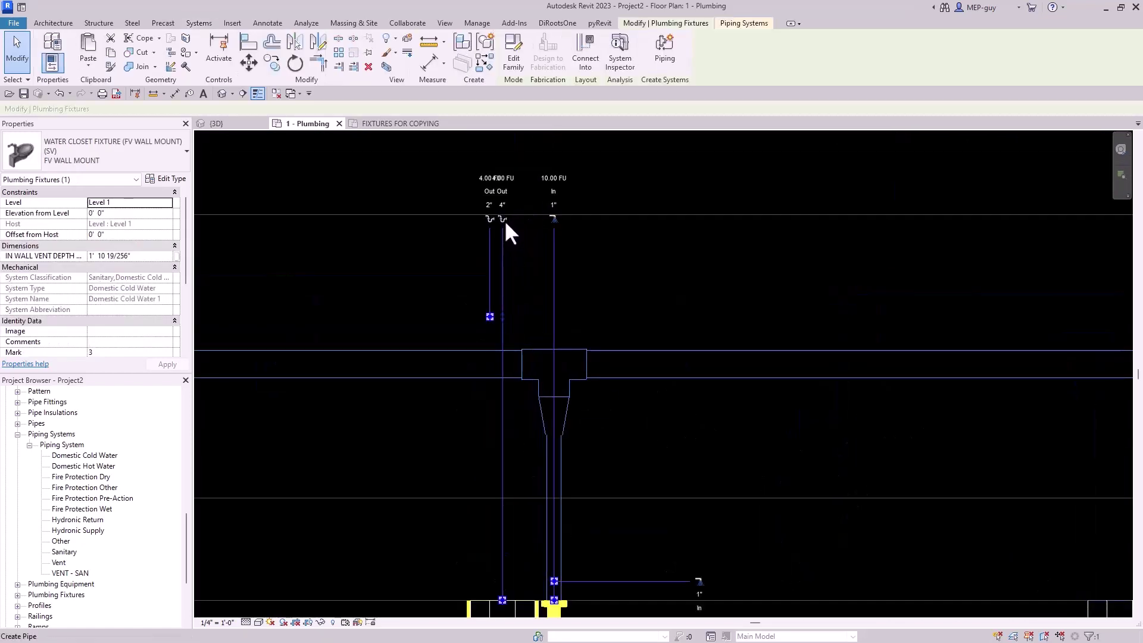
click(505, 219)
scroll(505, 238, down, 3)
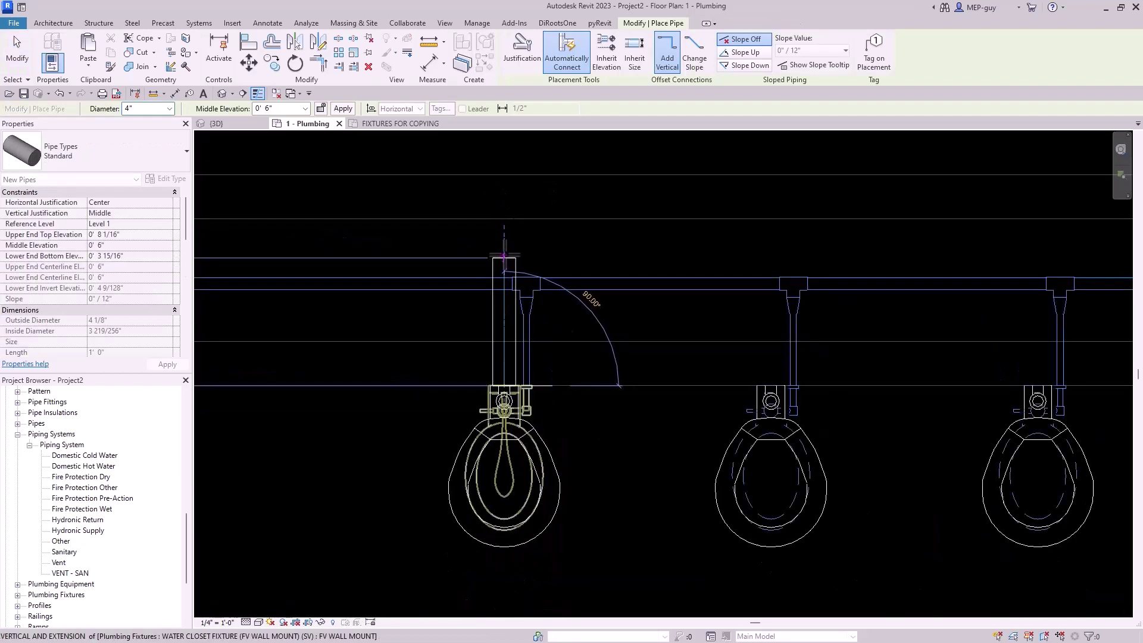
click(505, 253)
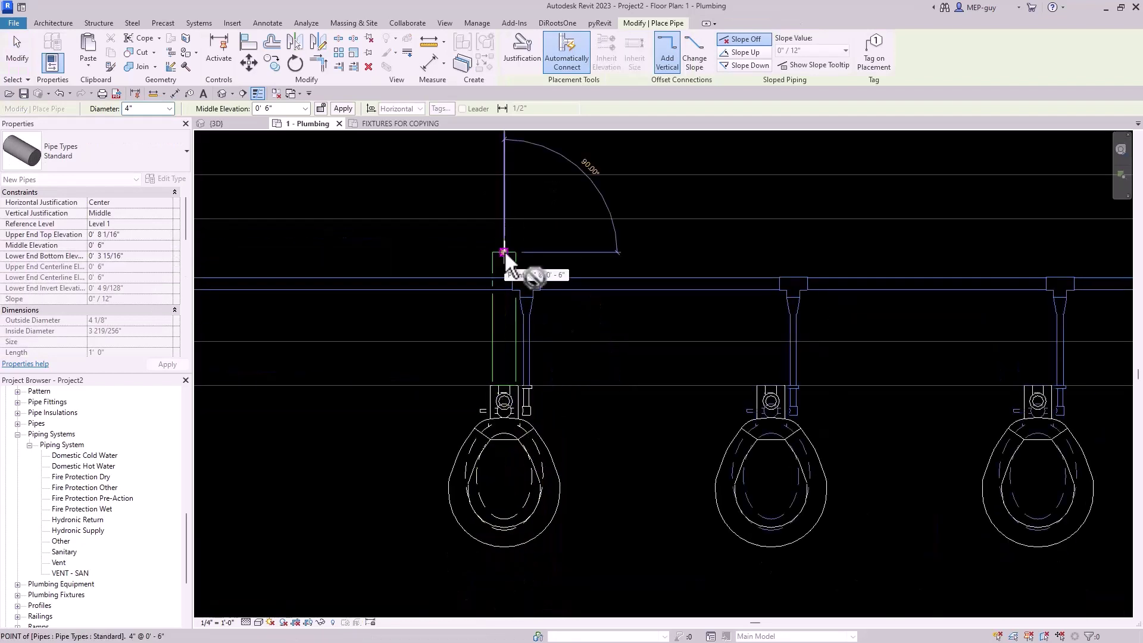
Change the new sanitary pipe behind the water closet to the SAN - PVC - DWV pipe type.
key(Escape)
key(Escape)
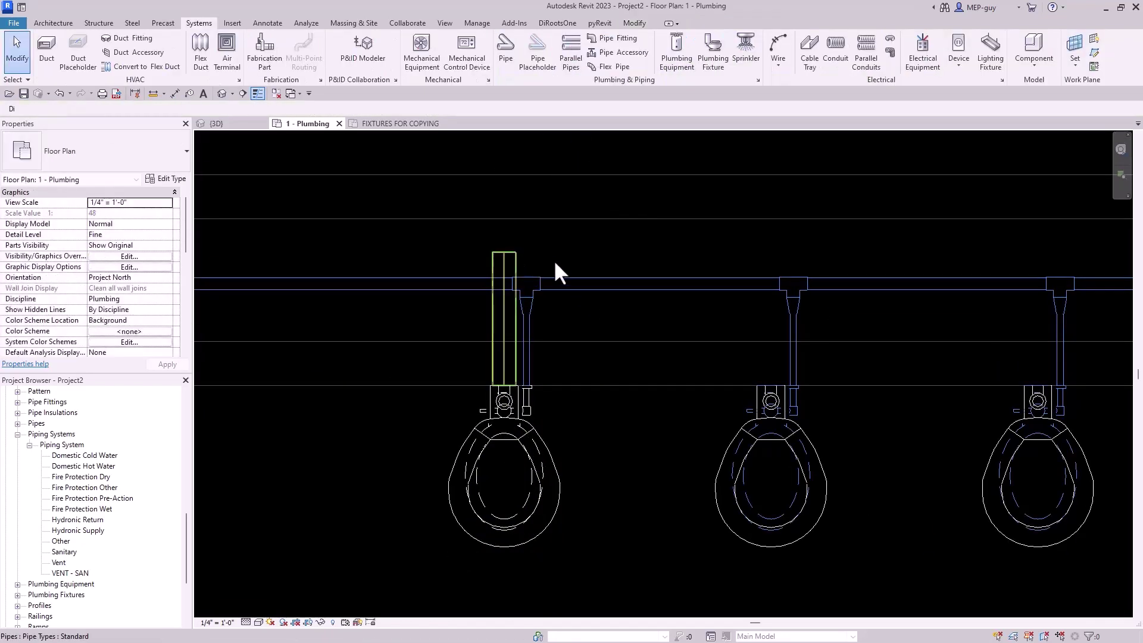
click(504, 258)
click(119, 155)
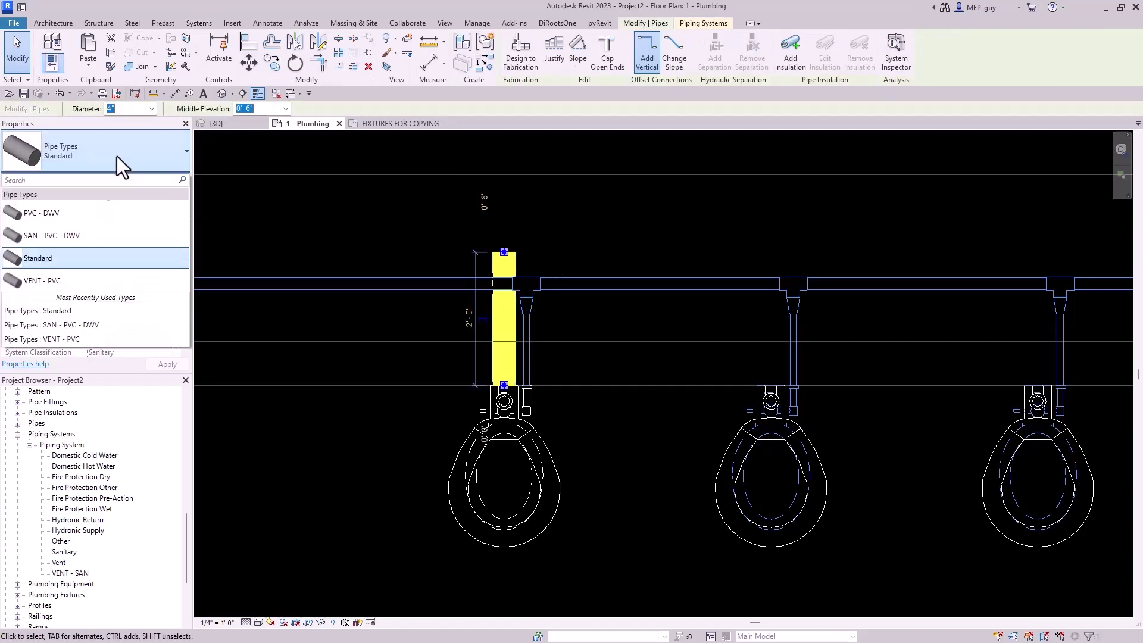
click(67, 231)
Extend the 4" sanitary pipe at 0' 6" from its open end, parallel to the cold water main, past the other water closets.
right_click(506, 259)
click(562, 306)
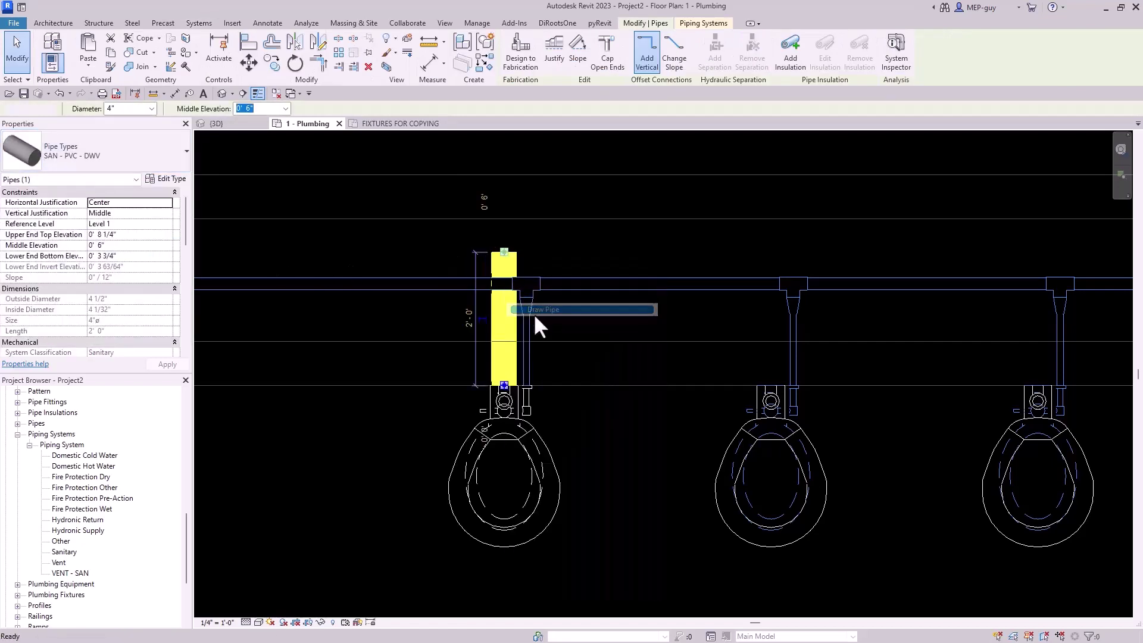
scroll(372, 315, down, 3)
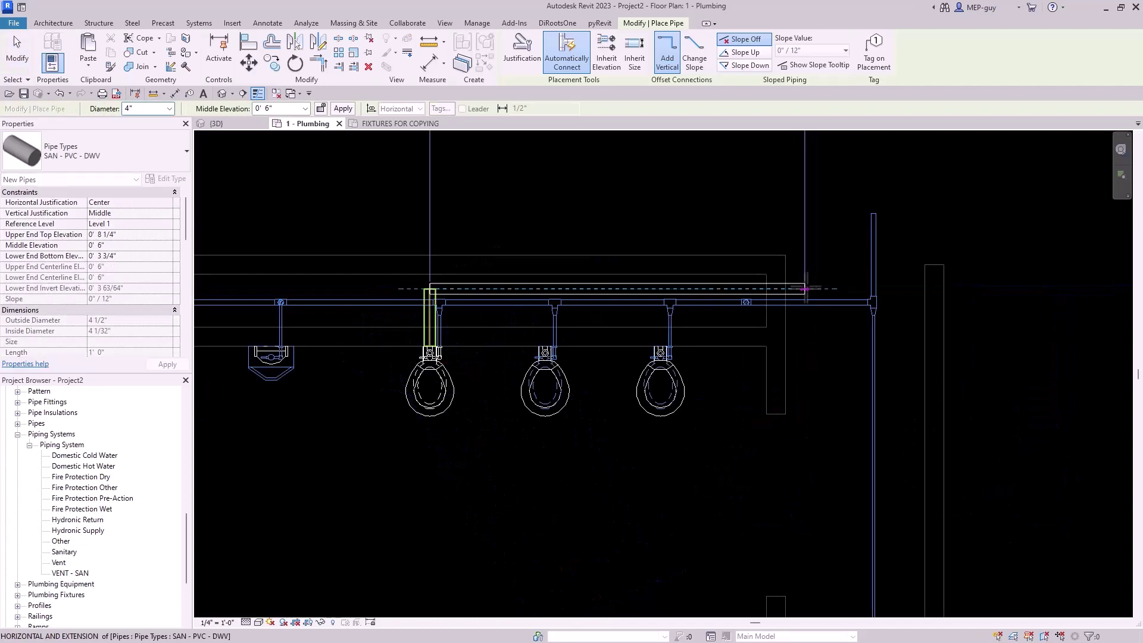
click(715, 289)
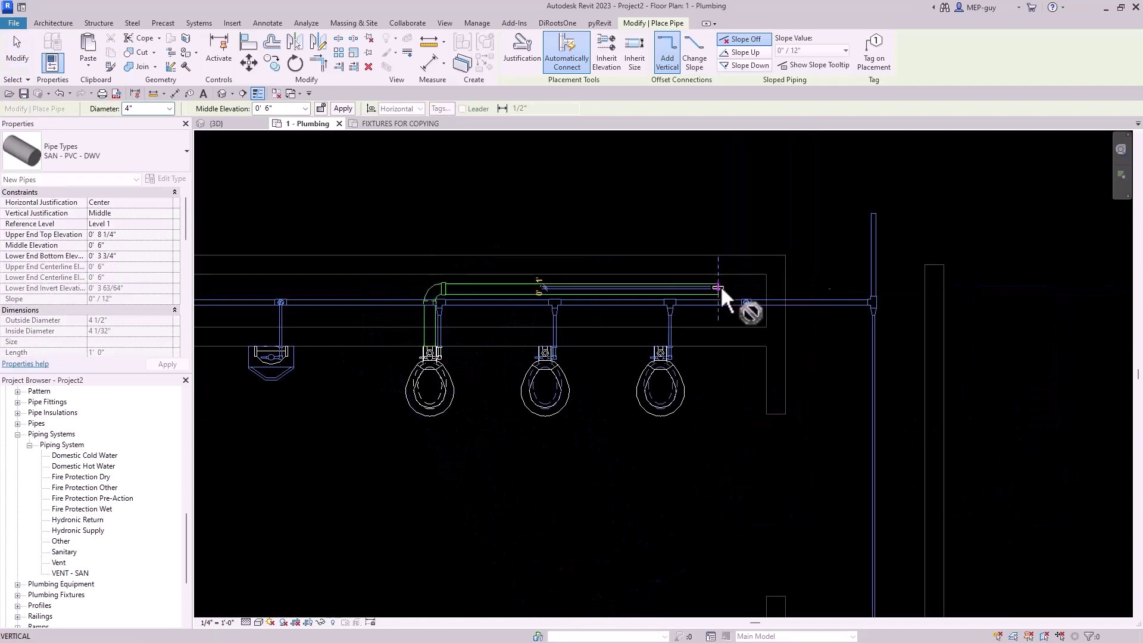
Drop the sanitary pipe to a middle elevation of -2' 0" and continue it horizontally away from the water closets.
click(290, 110)
text(-2)
key(Return)
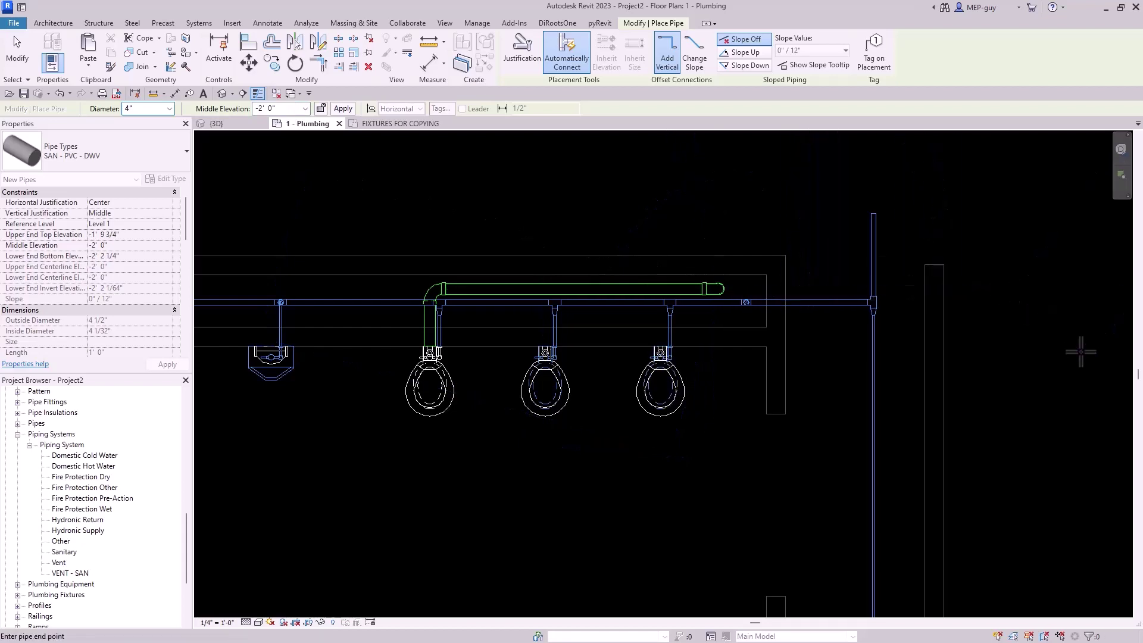
key(Escape)
key(Escape)
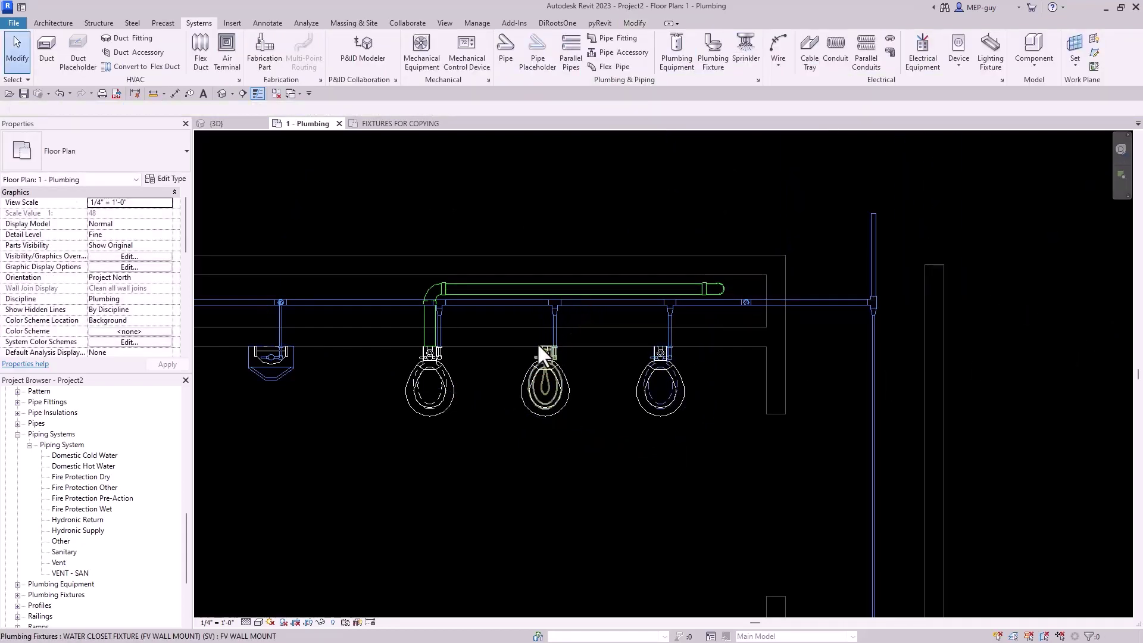
Connect the middle water closet into the sanitary main through its Connector 3 (Sanitary, 4").
click(539, 347)
click(584, 56)
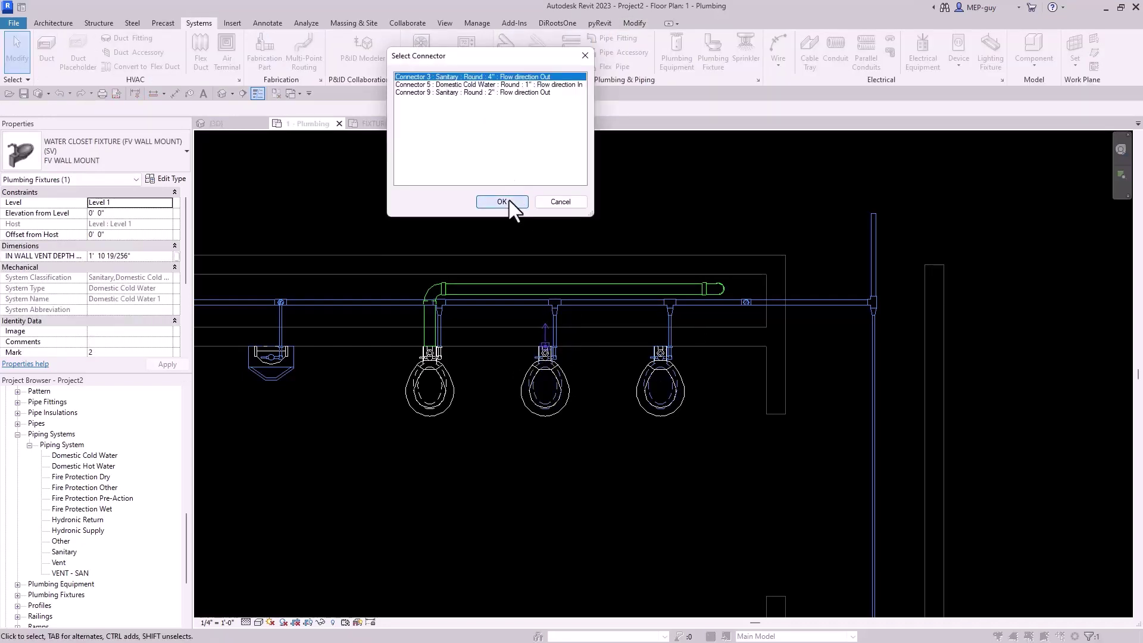
click(503, 202)
In the 3D view, connect the water closet nearest the vertical drop into the sanitary main through its Connector 3 (Sanitary, 4").
click(218, 124)
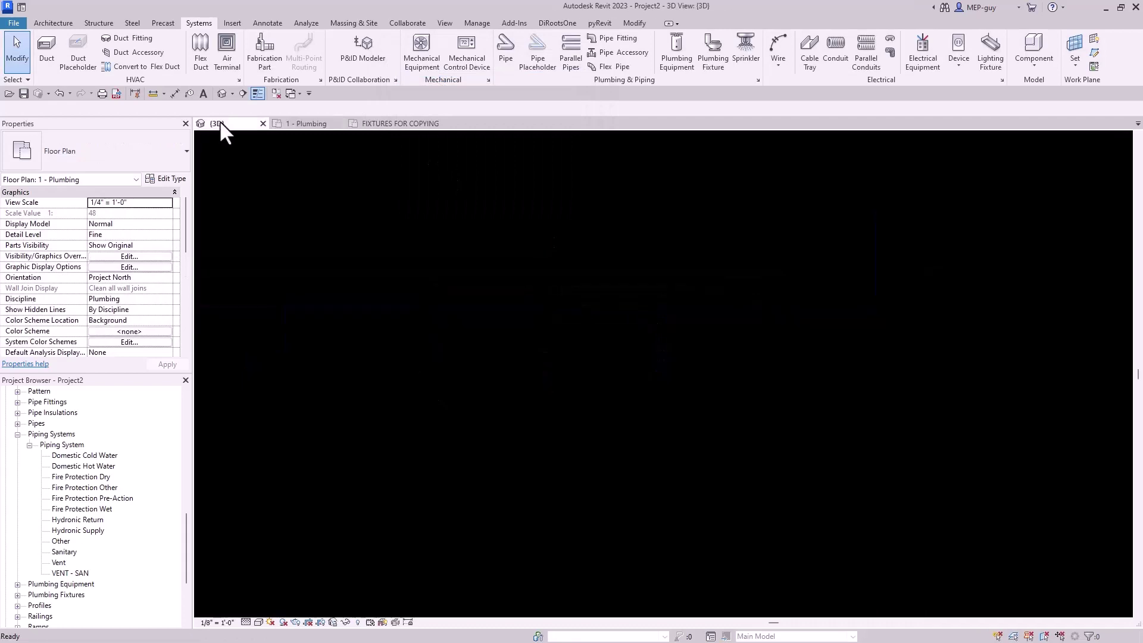
click(818, 373)
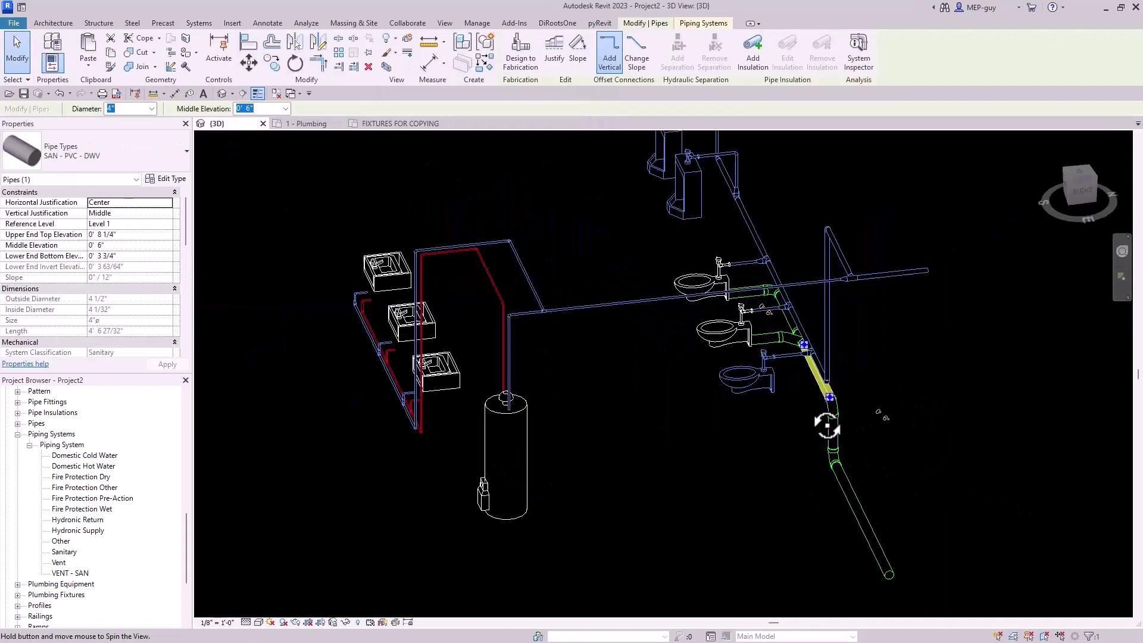
shift+middle_drag(827, 426, 582, 388)
scroll(868, 344, up, 3)
middle_drag(868, 344, 640, 365)
click(633, 365)
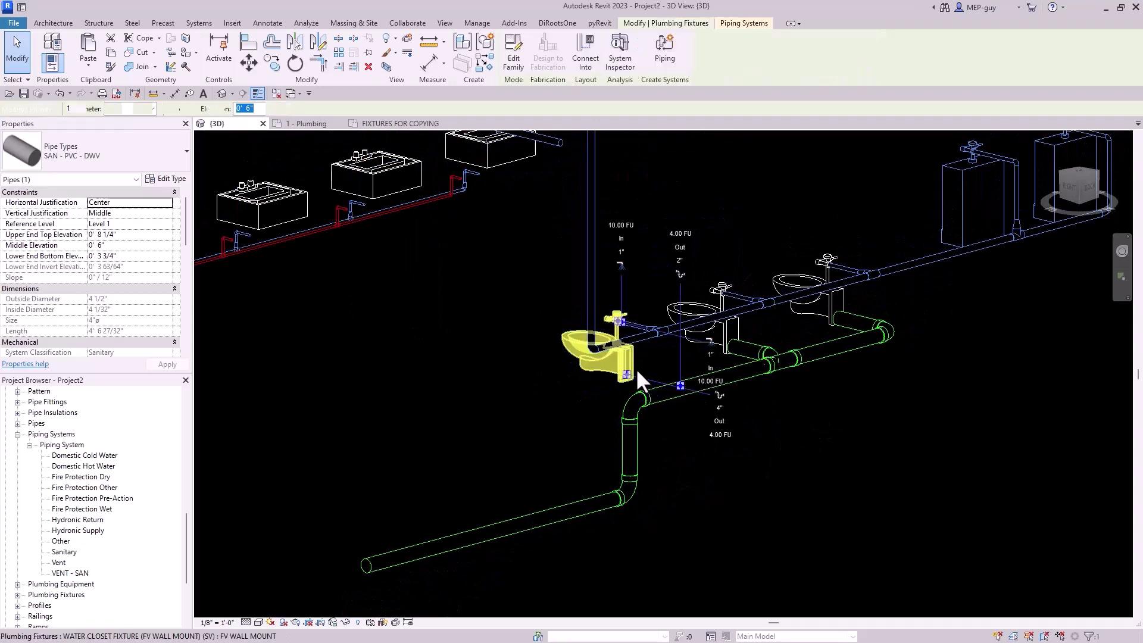
click(586, 57)
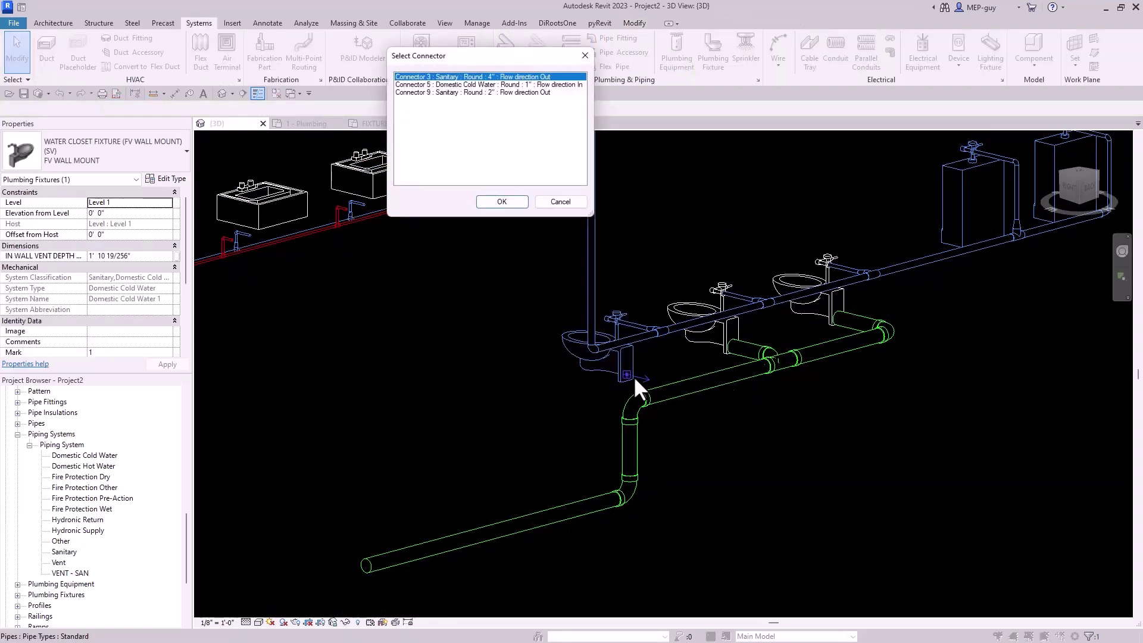
click(501, 201)
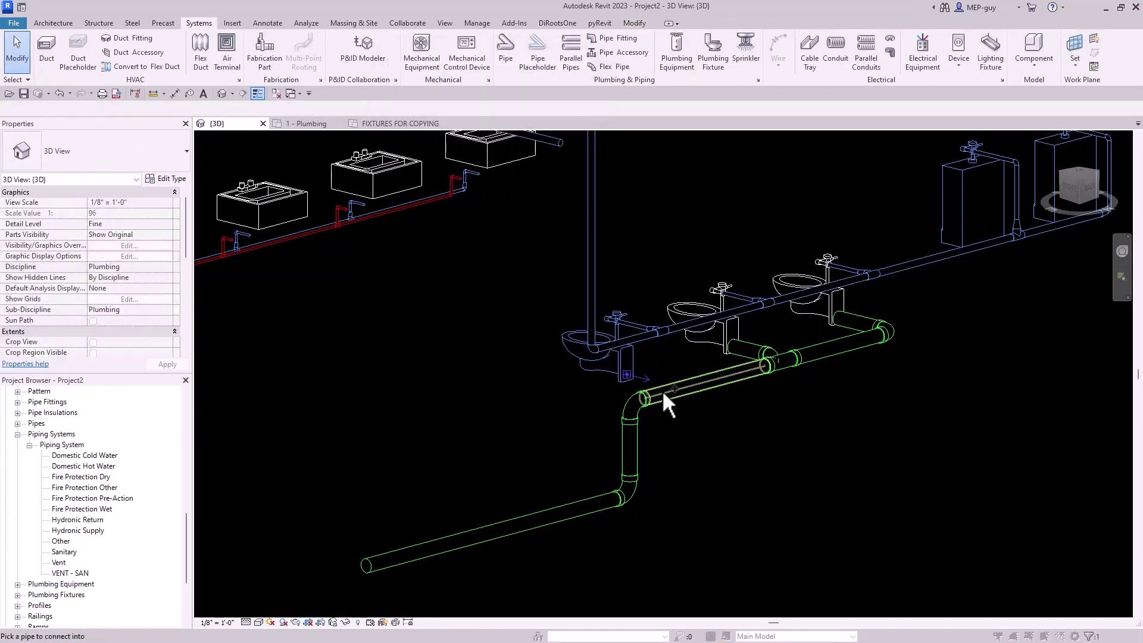
click(662, 390)
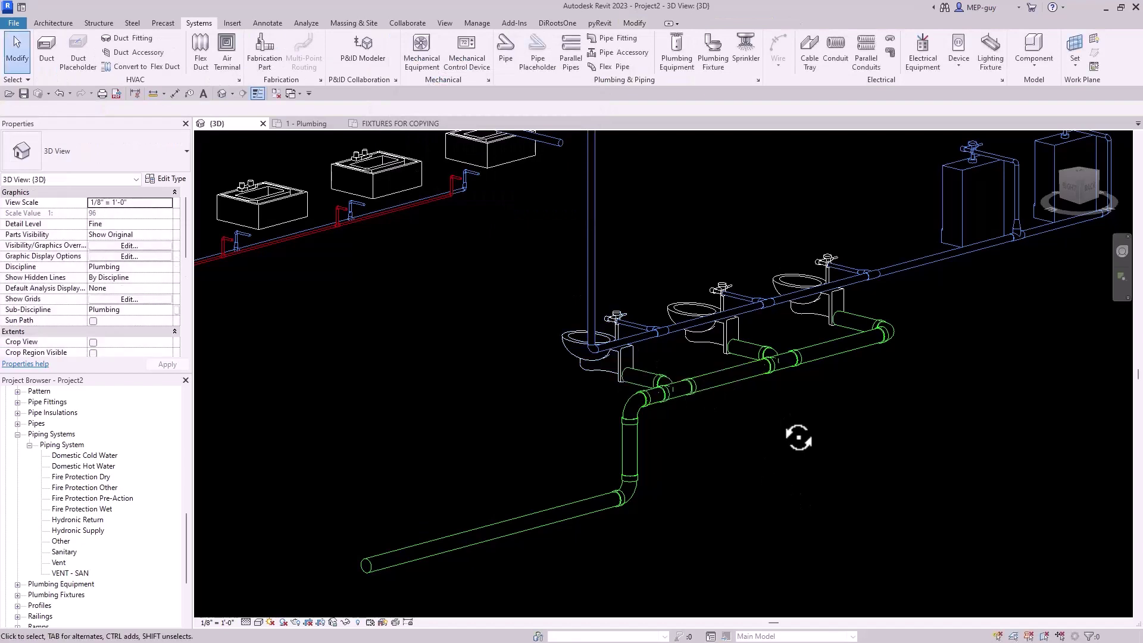
Convert the long-sweep bend at the water closet nearest the urinals into a wye fitting with an open end toward the urinals.
shift+middle_drag(798, 437, 767, 466)
scroll(770, 387, up, 4)
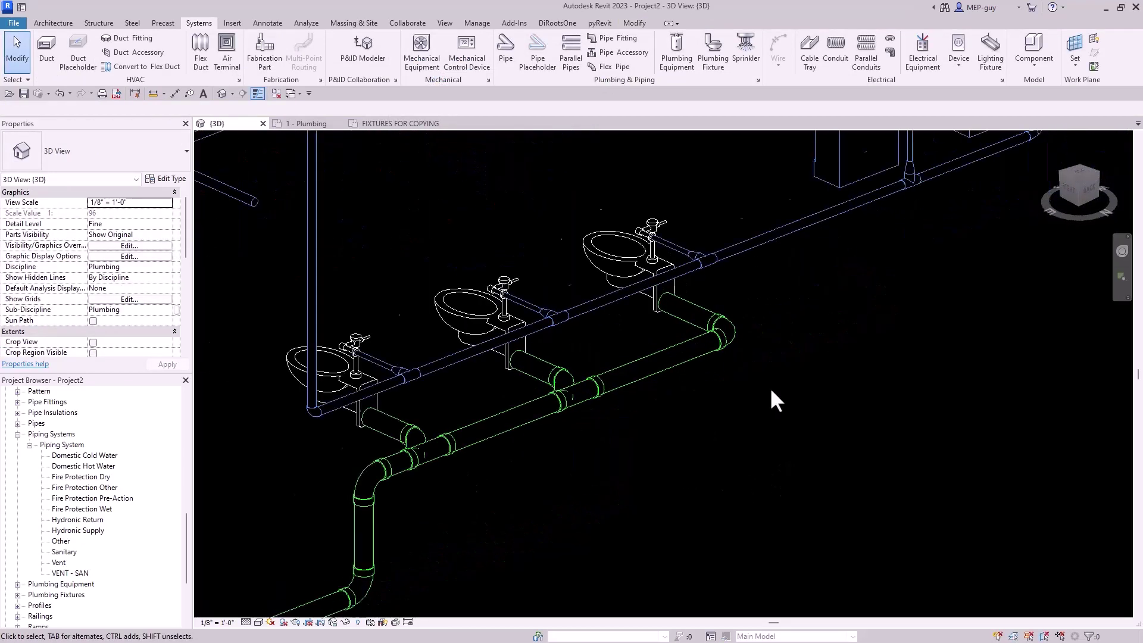
scroll(680, 393, down, 2)
click(702, 350)
click(740, 337)
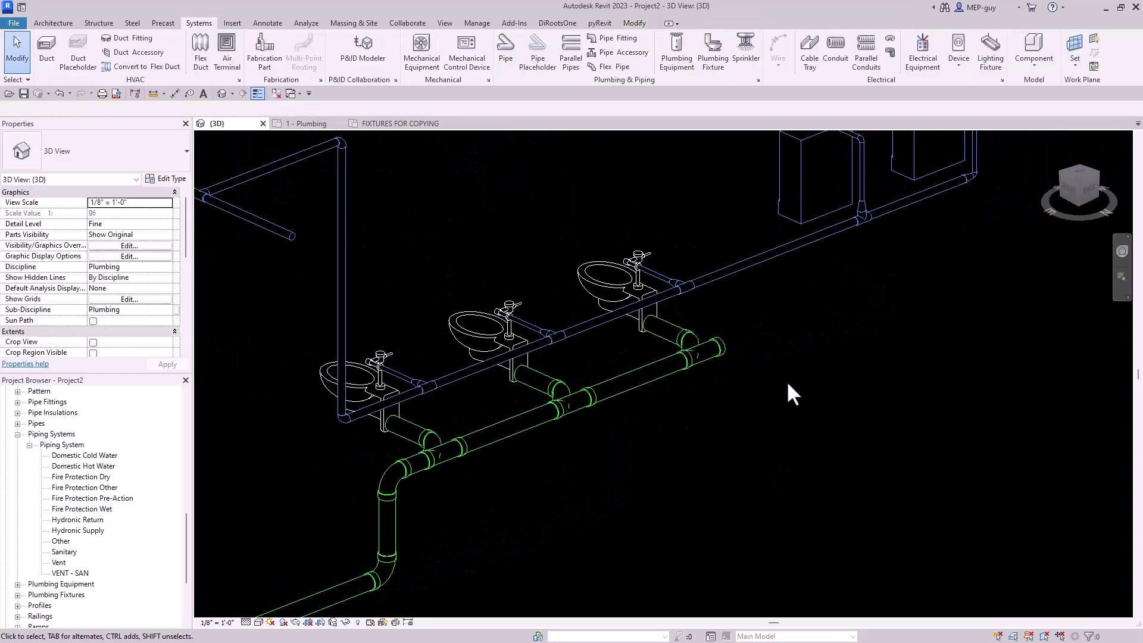
Draw a 4" sanitary pipe about 8' 8" long at 0' 6" from the wye's open end to behind the farthest urinal.
middle_drag(764, 380, 701, 438)
scroll(667, 437, down, 2)
click(659, 416)
right_click(659, 416)
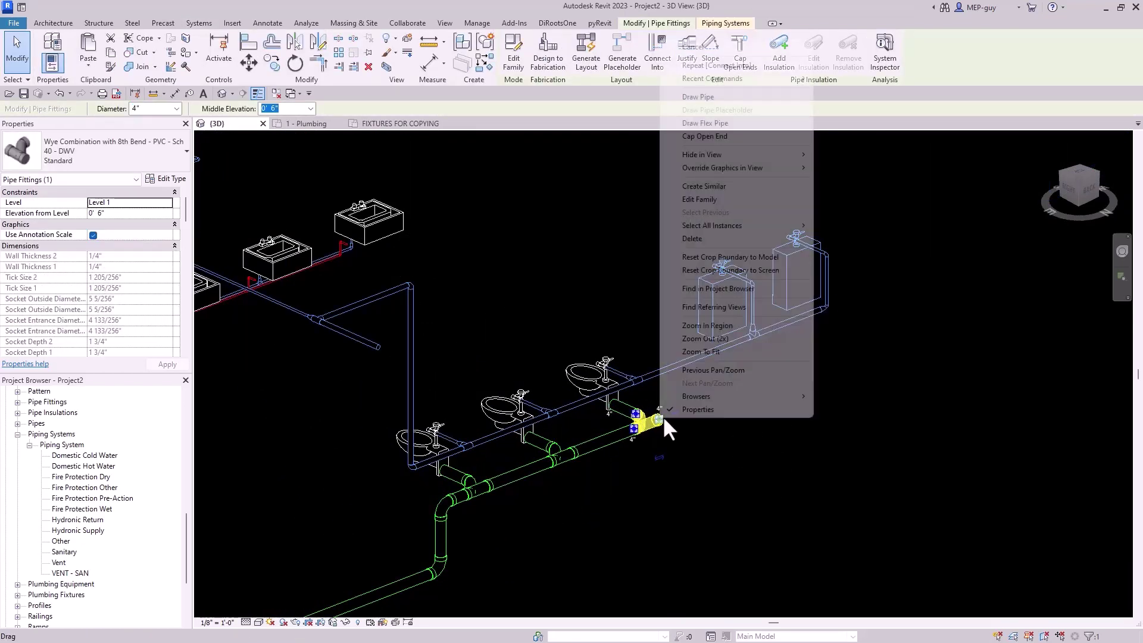
click(706, 97)
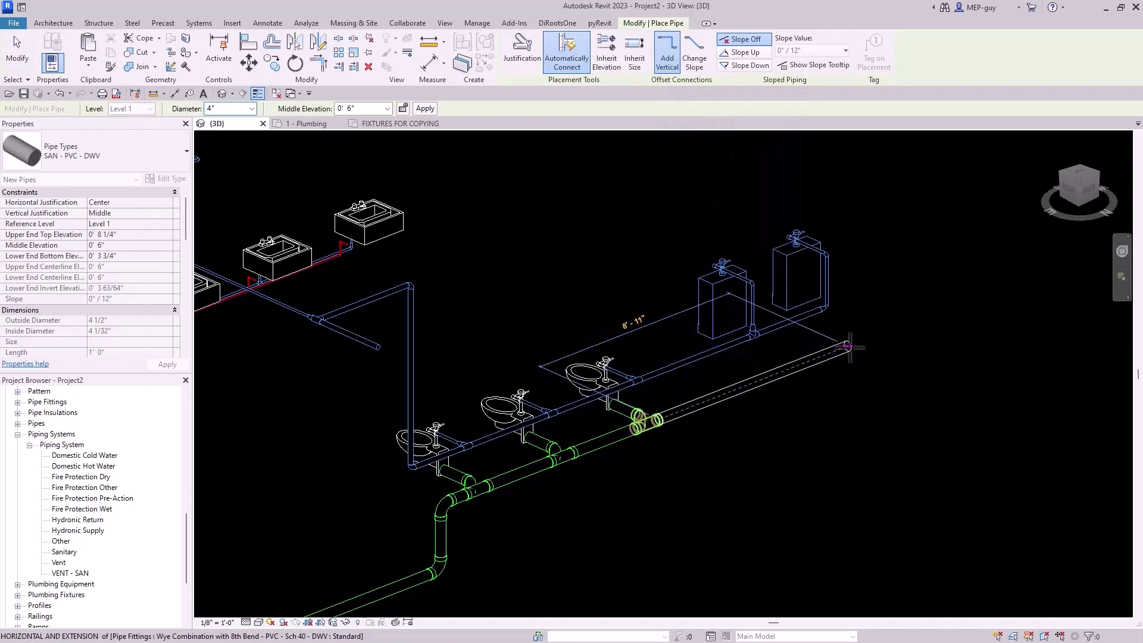
click(843, 348)
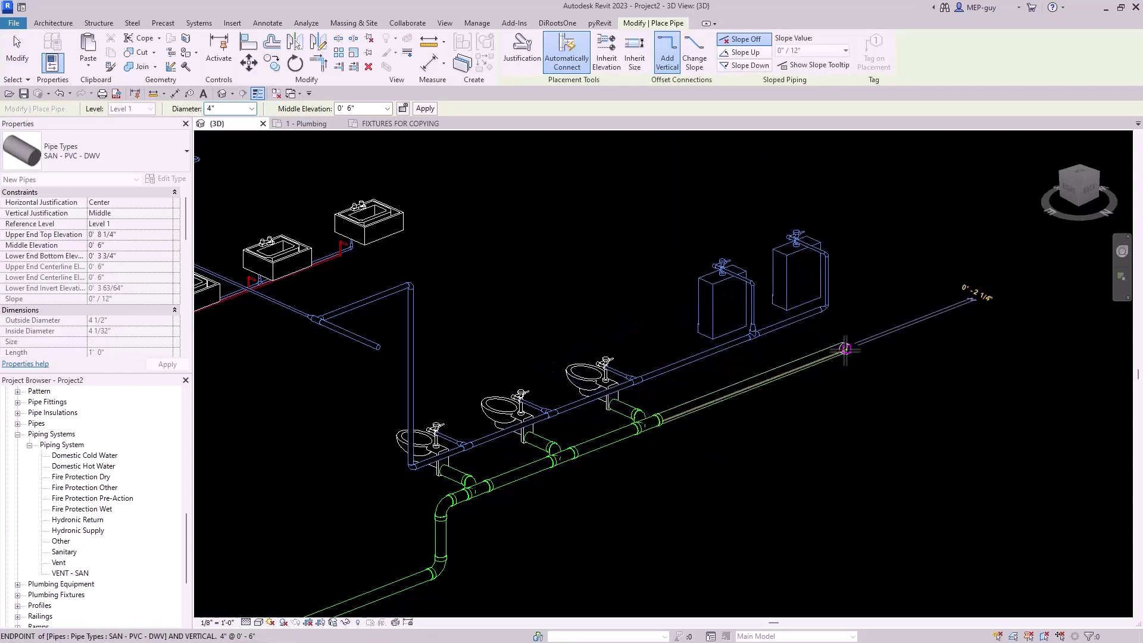
key(Escape)
key(Escape)
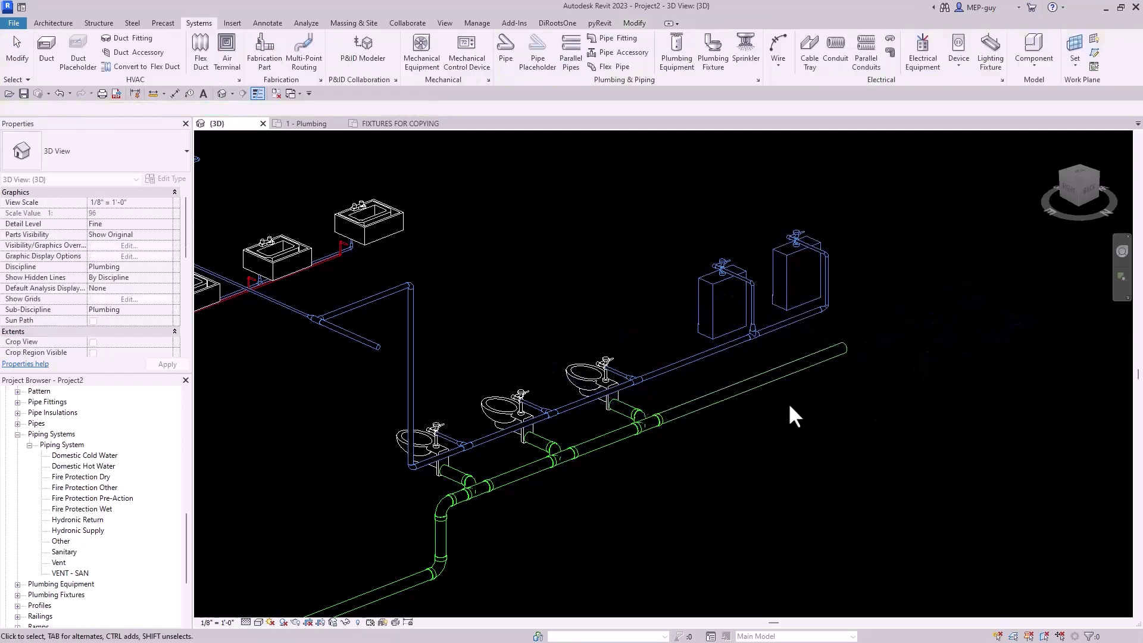
Reduce the diameter of the sanitary pipe running behind the urinals.
click(763, 374)
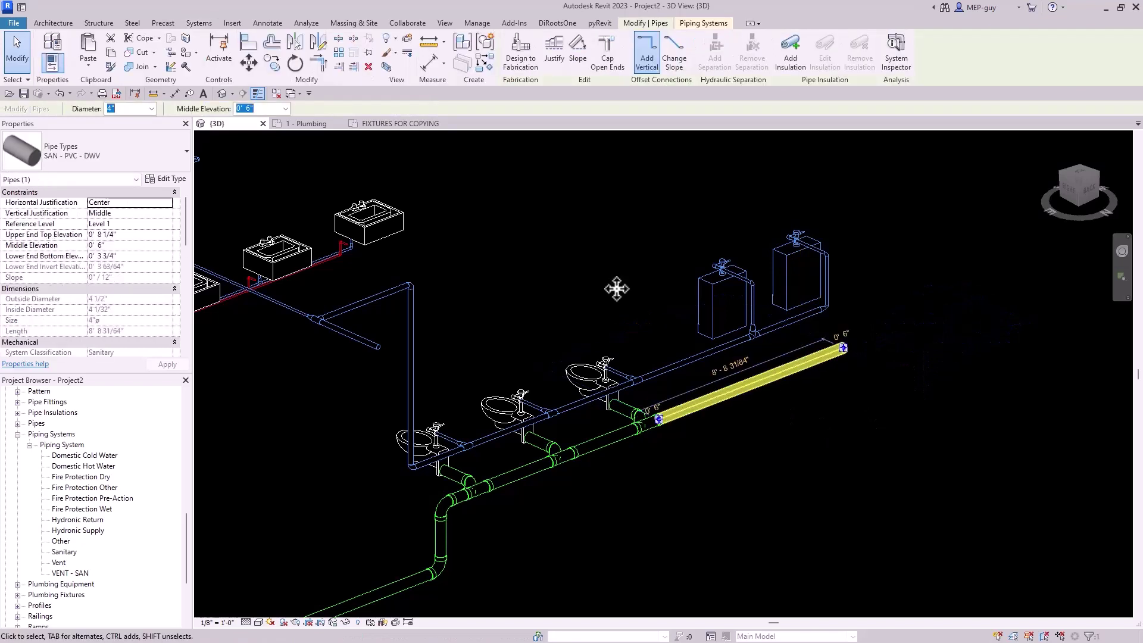
click(151, 109)
click(119, 163)
key(Escape)
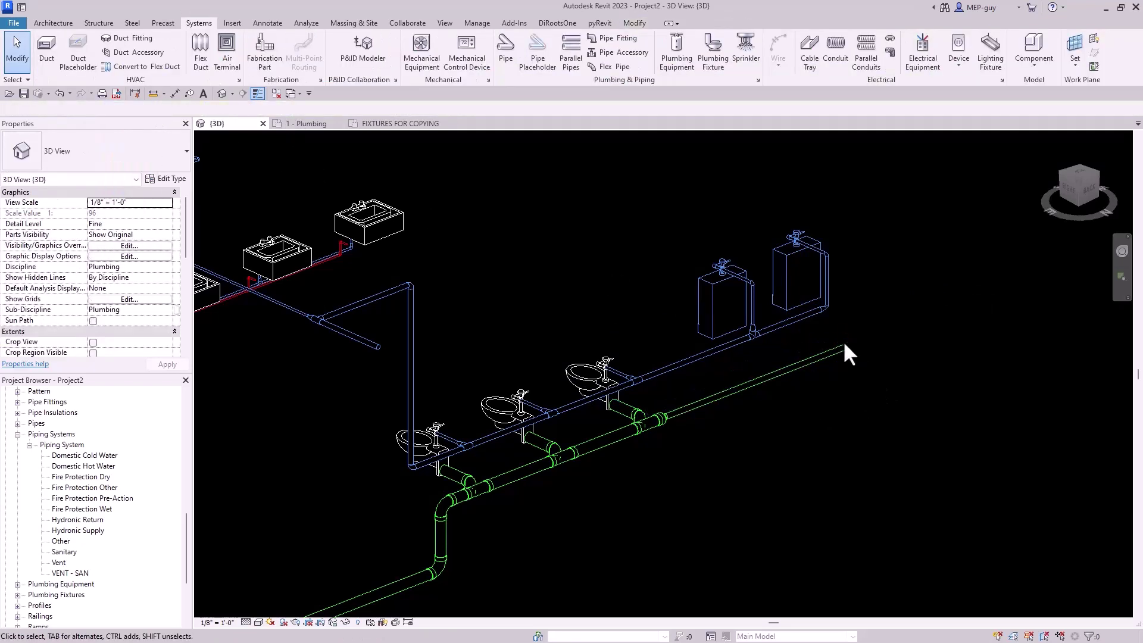
Connect the farthest urinal into the reduced sanitary pipe through its Connector 8 (Sanitary, 2").
click(785, 288)
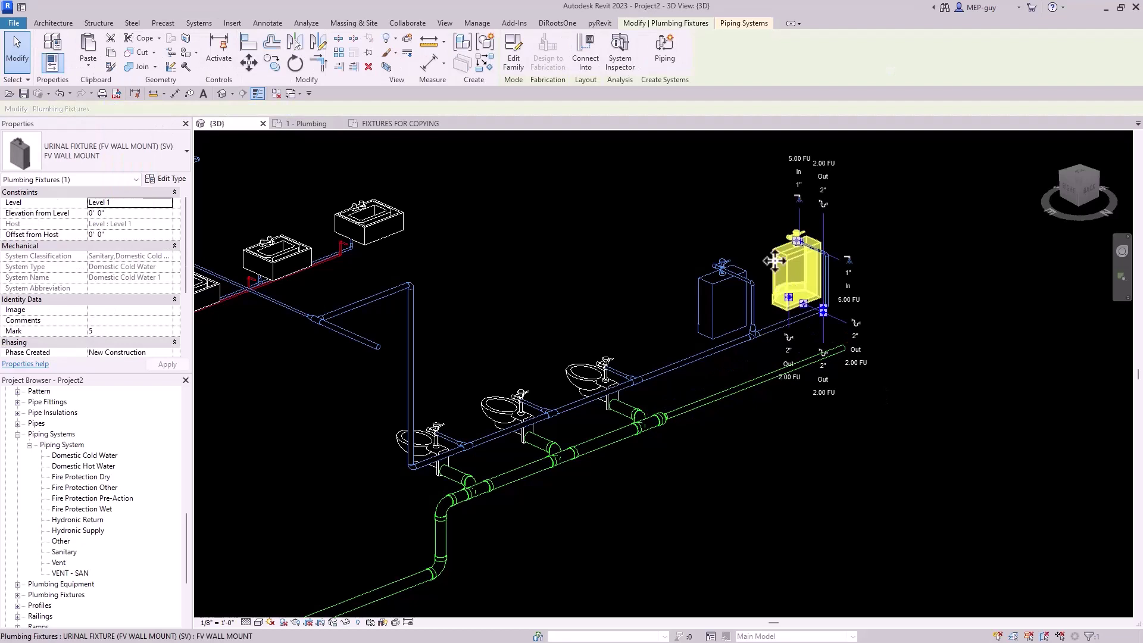
click(585, 58)
key(Down)
key(Down)
key(Down)
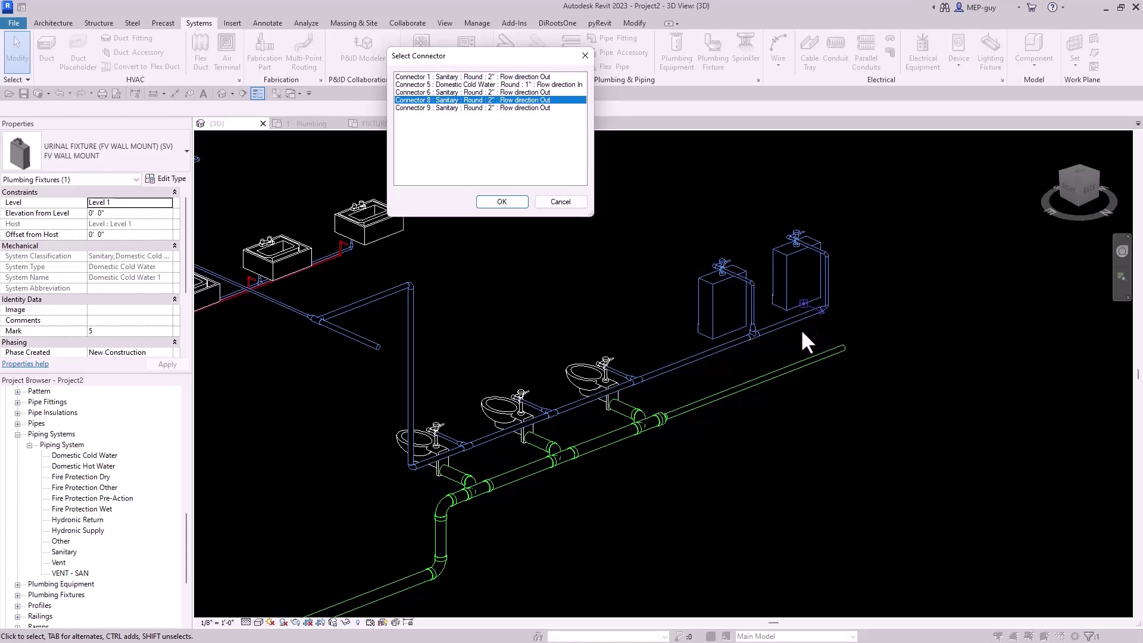
click(502, 202)
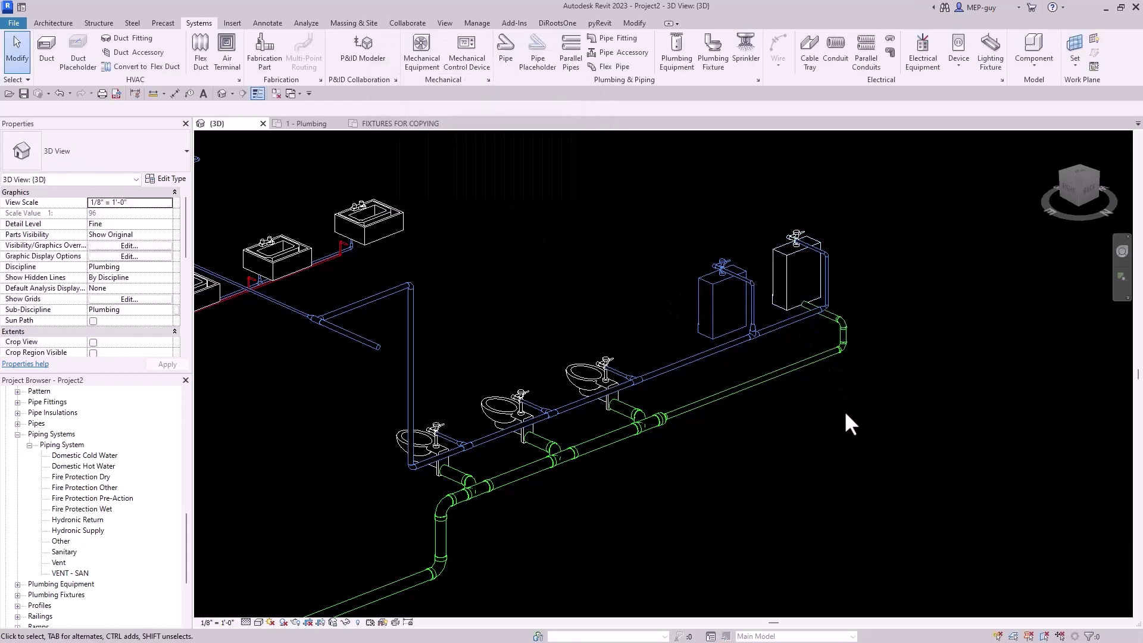
Connect the urinal nearest the water closets into the reduced sanitary pipe through its 2" sanitary connector.
click(712, 327)
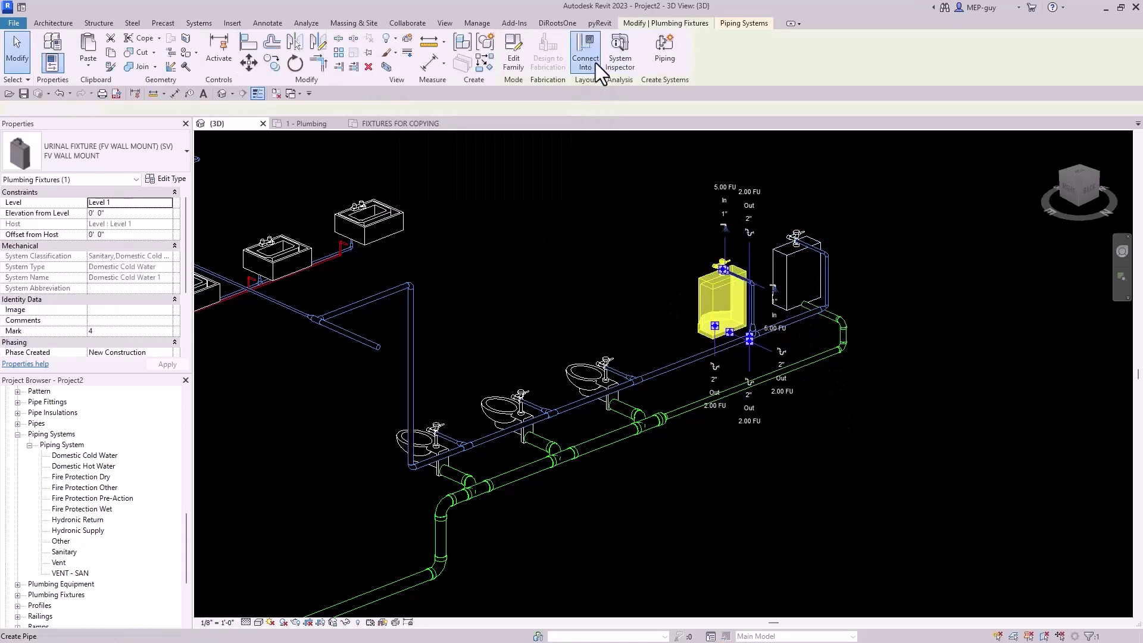
click(595, 63)
click(502, 202)
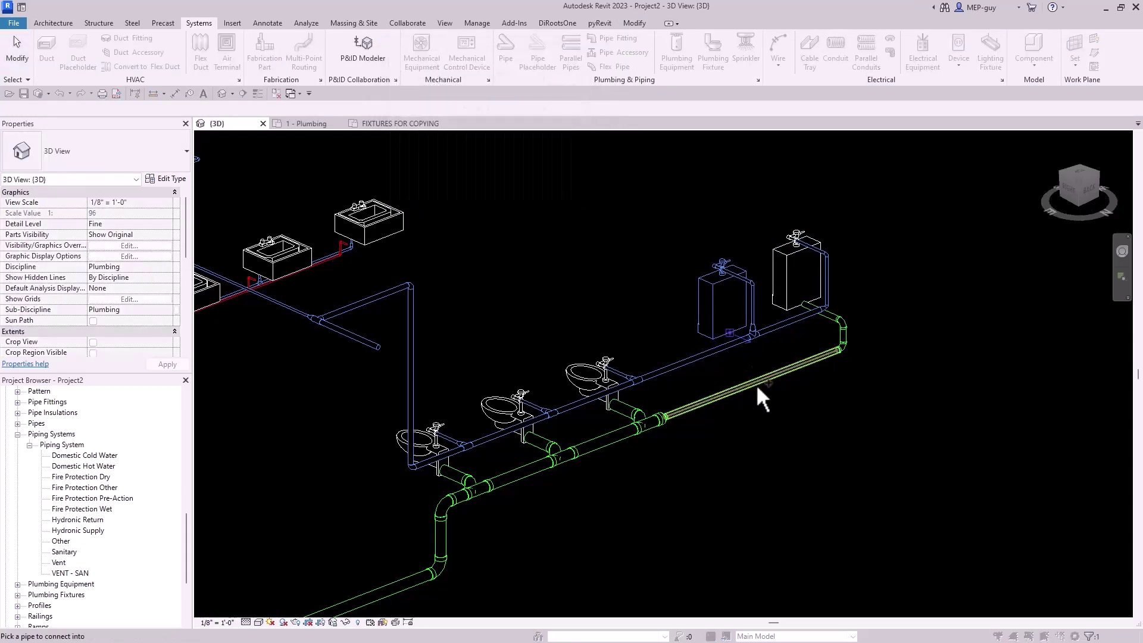
key(Escape)
scroll(810, 346, up, 1)
scroll(802, 341, up, 2)
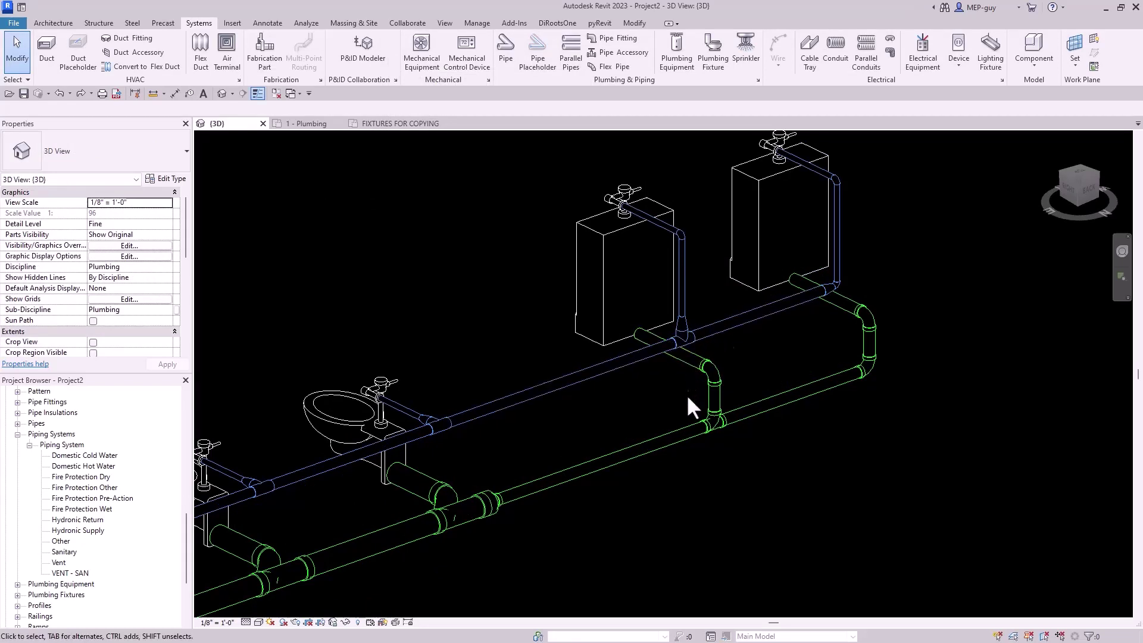
Set the SANITARY OUTLET HEIGHT of the urinal's FV WALL MOUNT type to 1' 2".
click(606, 313)
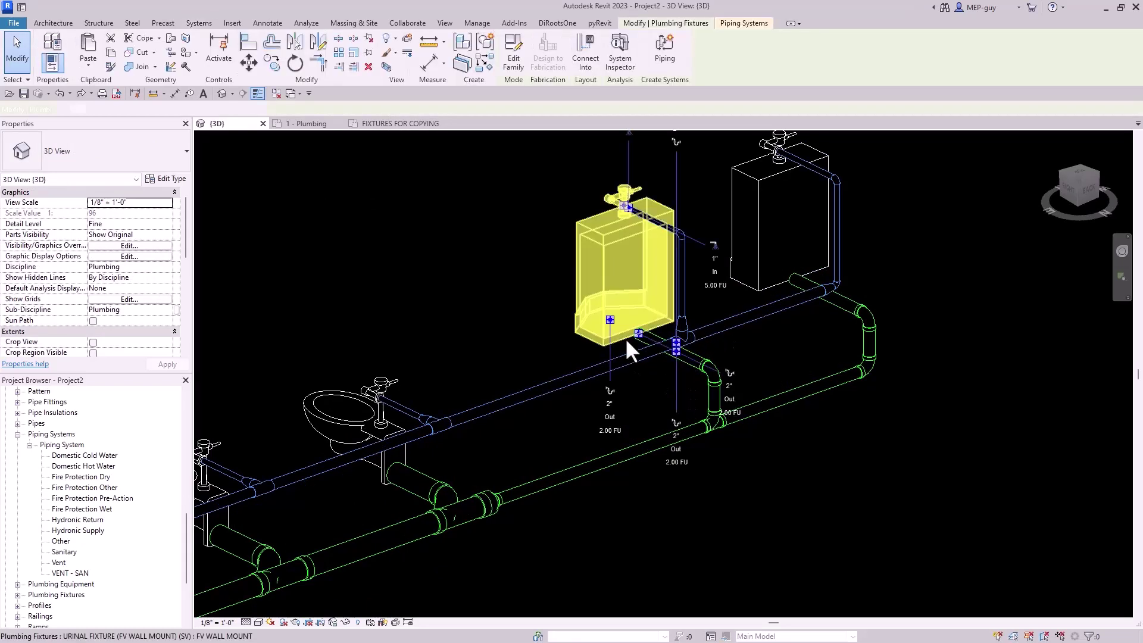
click(164, 179)
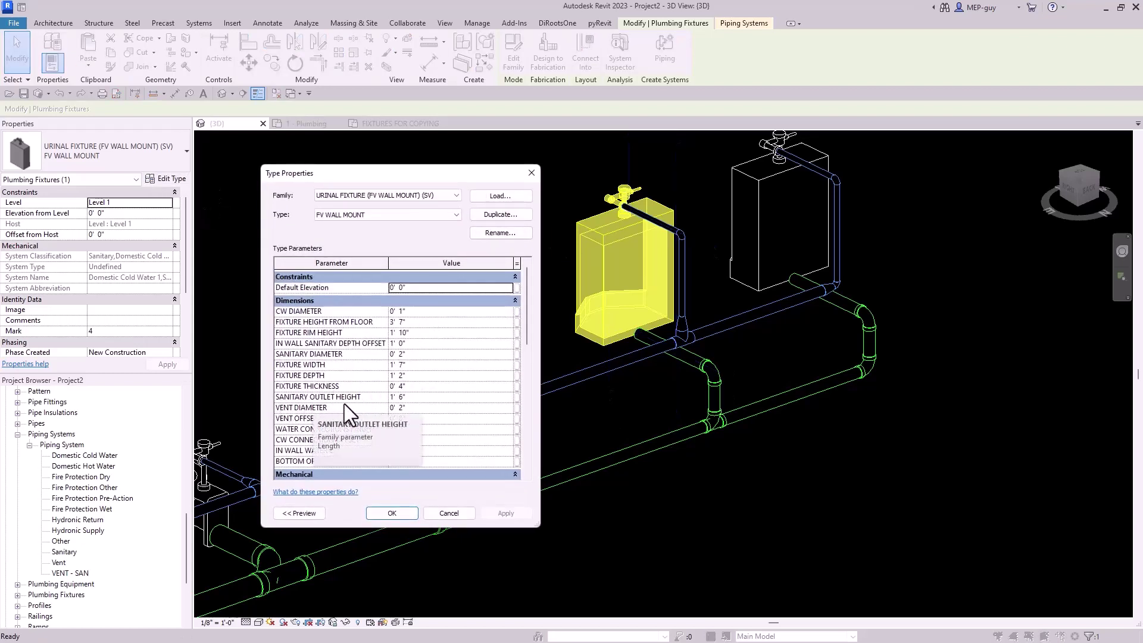
click(414, 397)
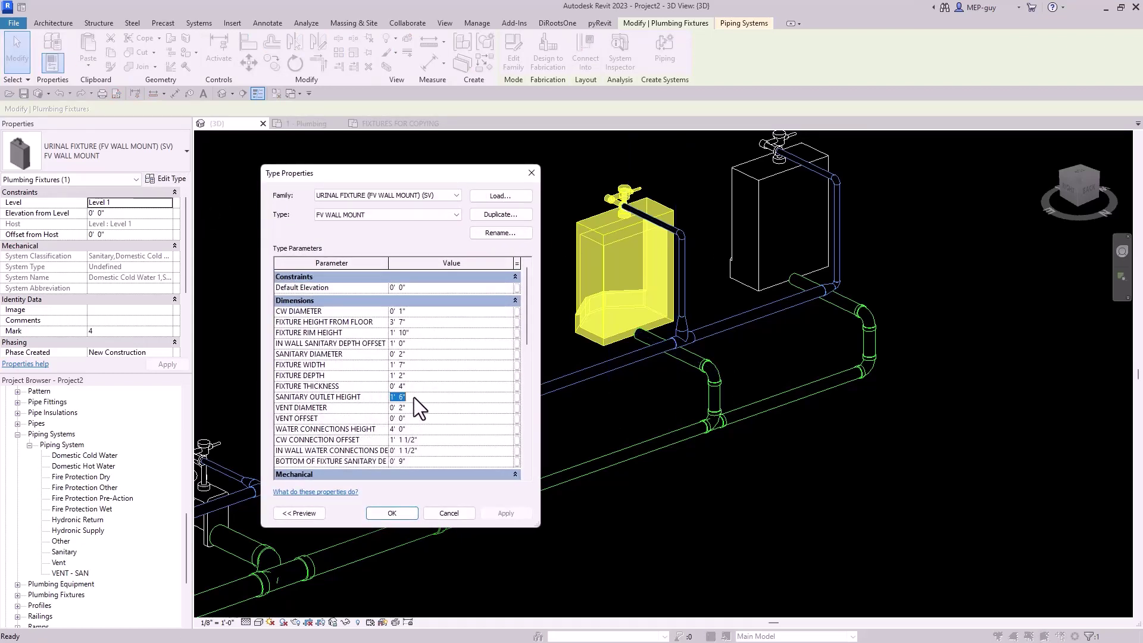
text(1 2)
click(390, 513)
click(849, 472)
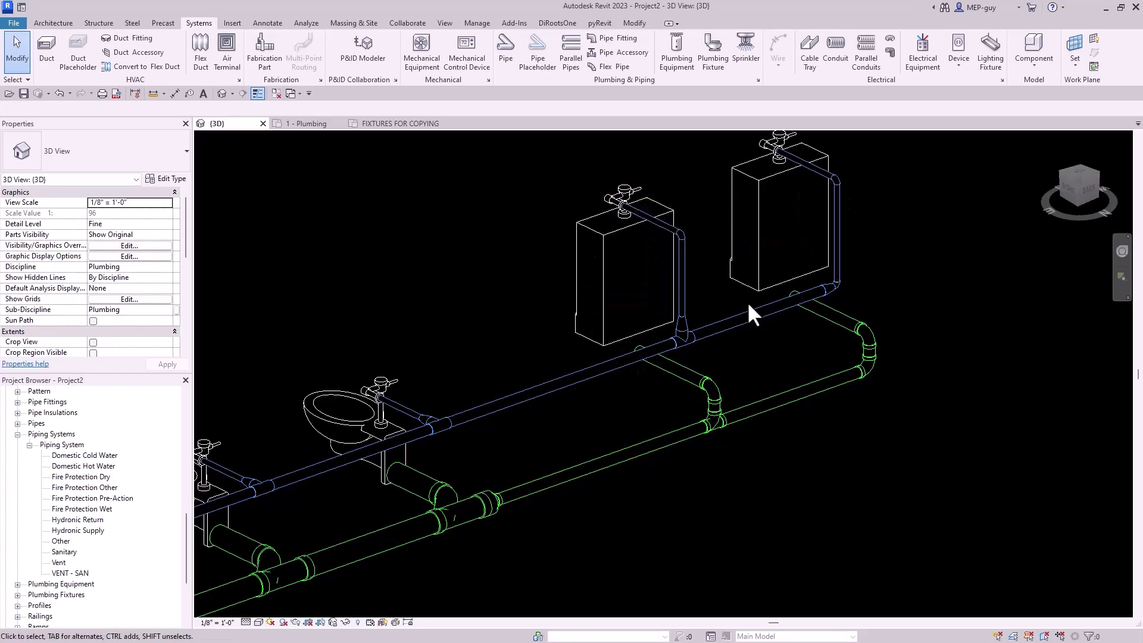
Convert the upper elbows on both urinal drain branches into sanitary tees with open ends facing up.
scroll(862, 360, down, 3)
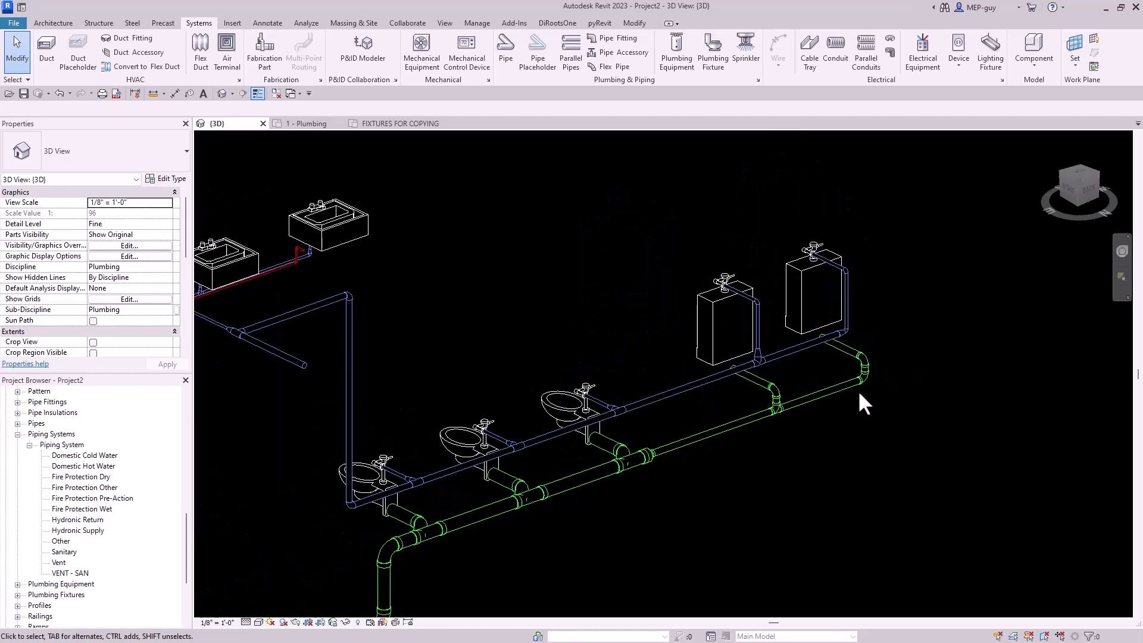
middle_drag(854, 425, 896, 423)
scroll(857, 387, up, 4)
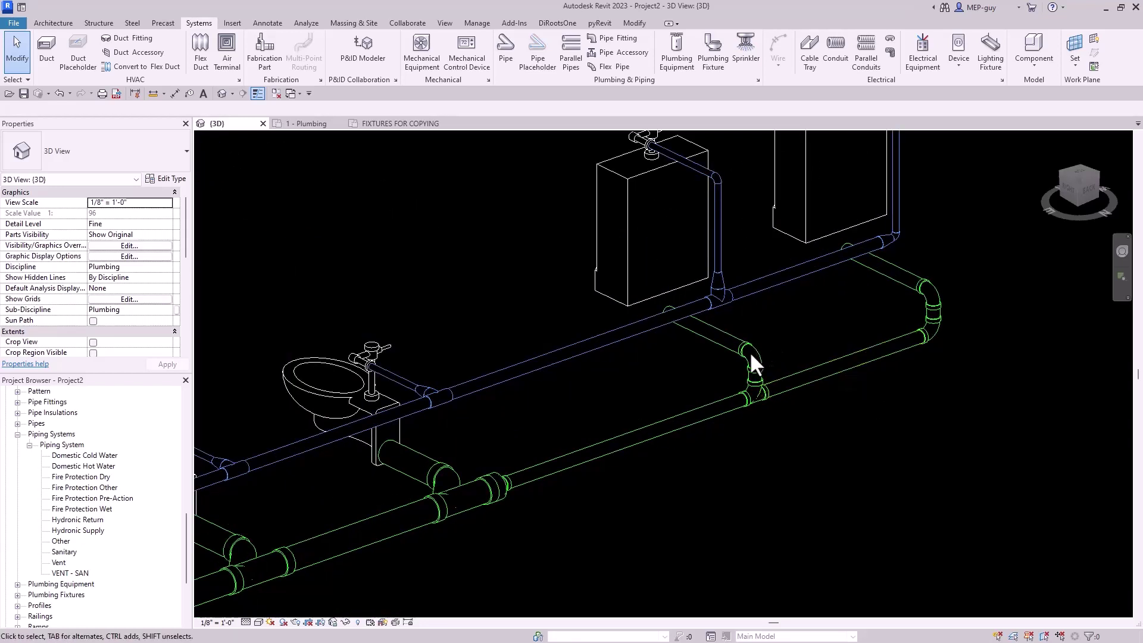
click(768, 347)
key(Delete)
click(928, 300)
click(941, 255)
middle_drag(985, 302, 915, 344)
scroll(799, 459, down, 1)
scroll(799, 465, down, 2)
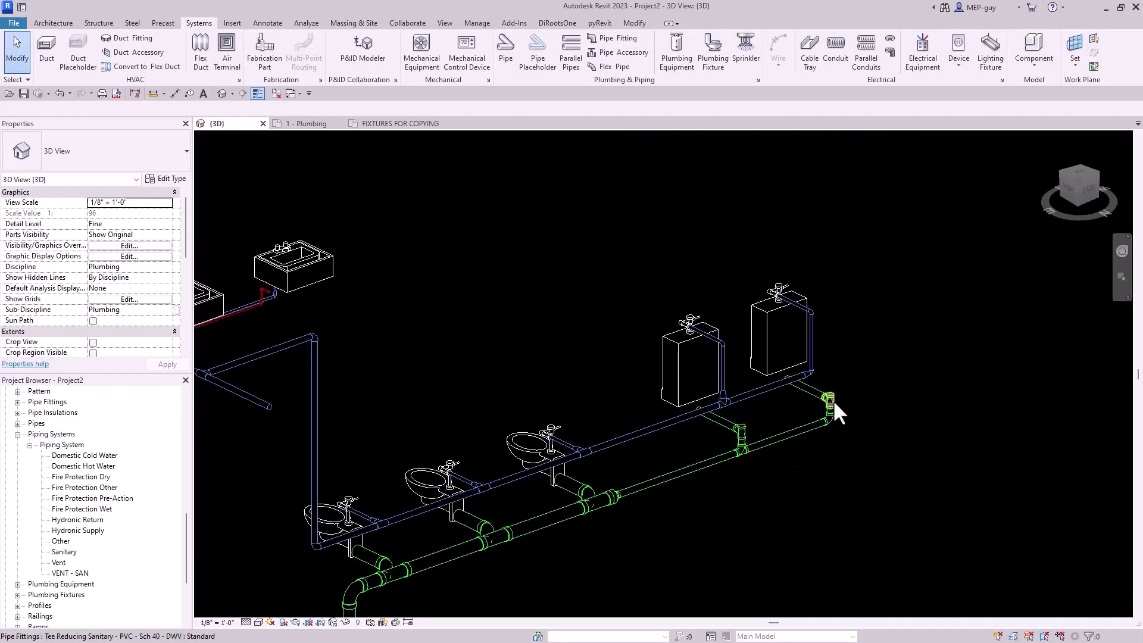
Change the three wye fittings behind the water closets to the MEP CARRIER FITTING FLOW TO RIGHT type LEFT INLET FLOW TO RIGHT.
scroll(833, 400, down, 2)
middle_drag(530, 552, 561, 482)
scroll(555, 480, up, 1)
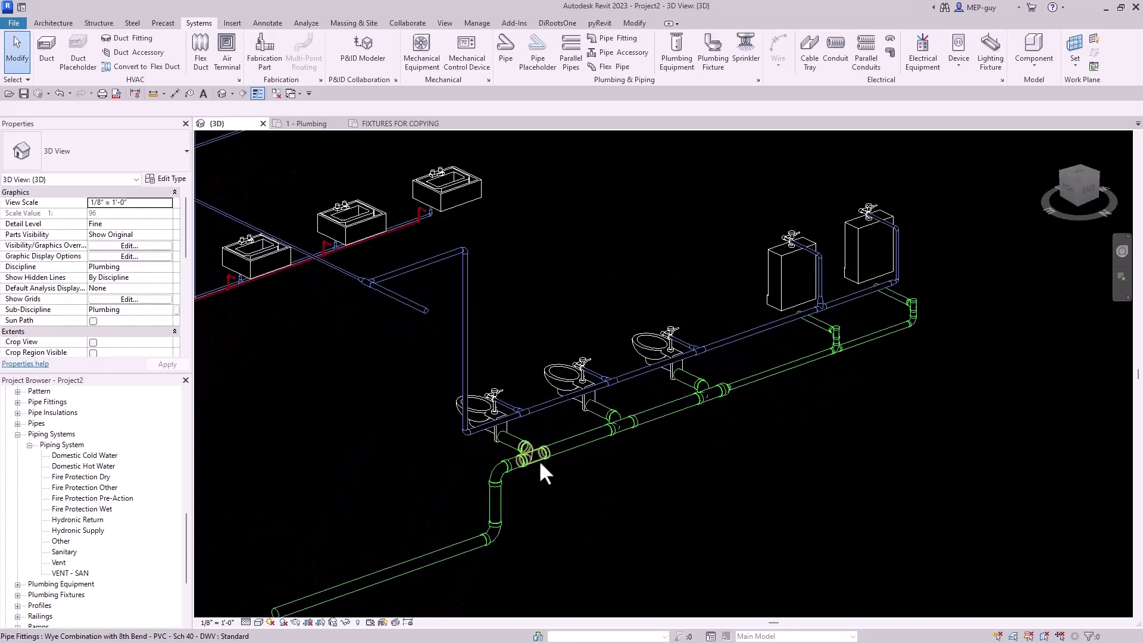
click(536, 458)
ctrl+click(623, 423)
ctrl+click(714, 399)
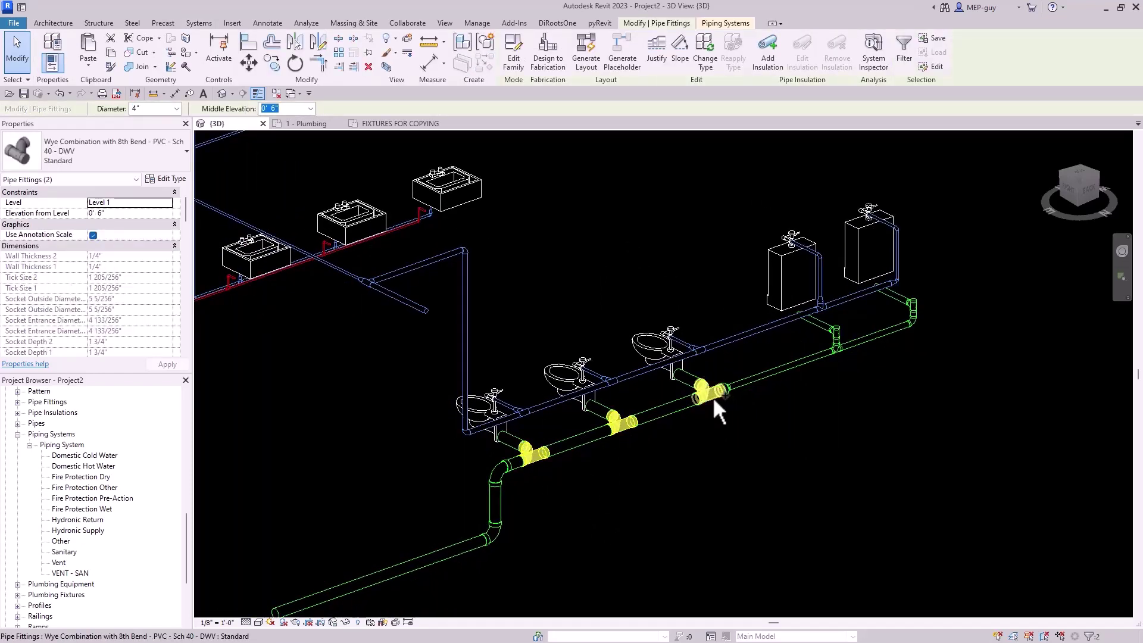
click(131, 149)
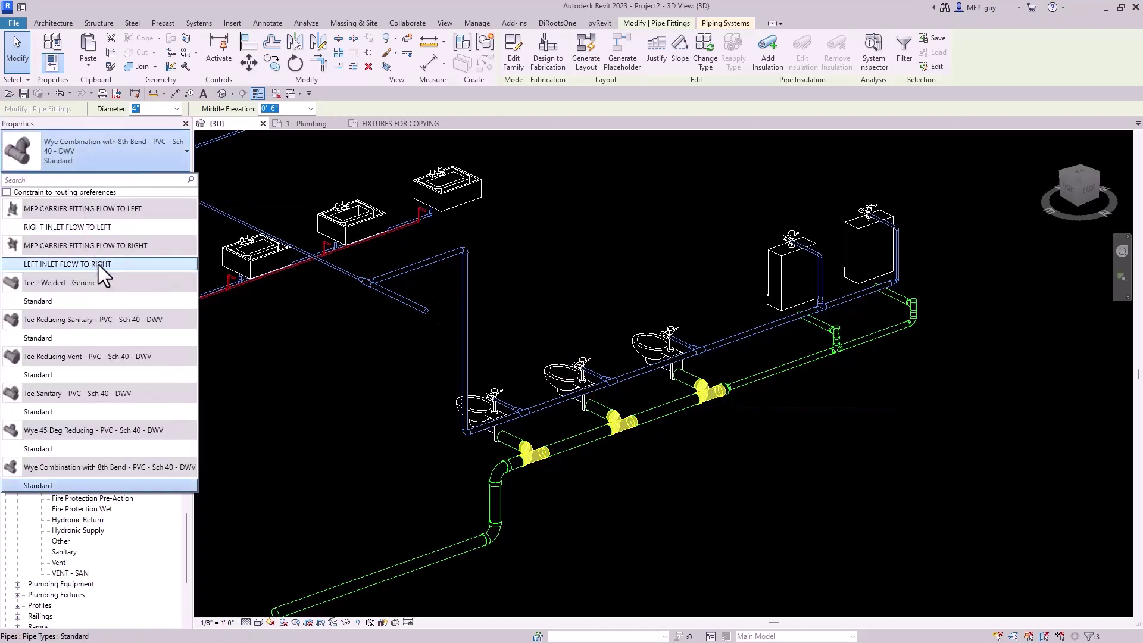
click(99, 264)
click(747, 434)
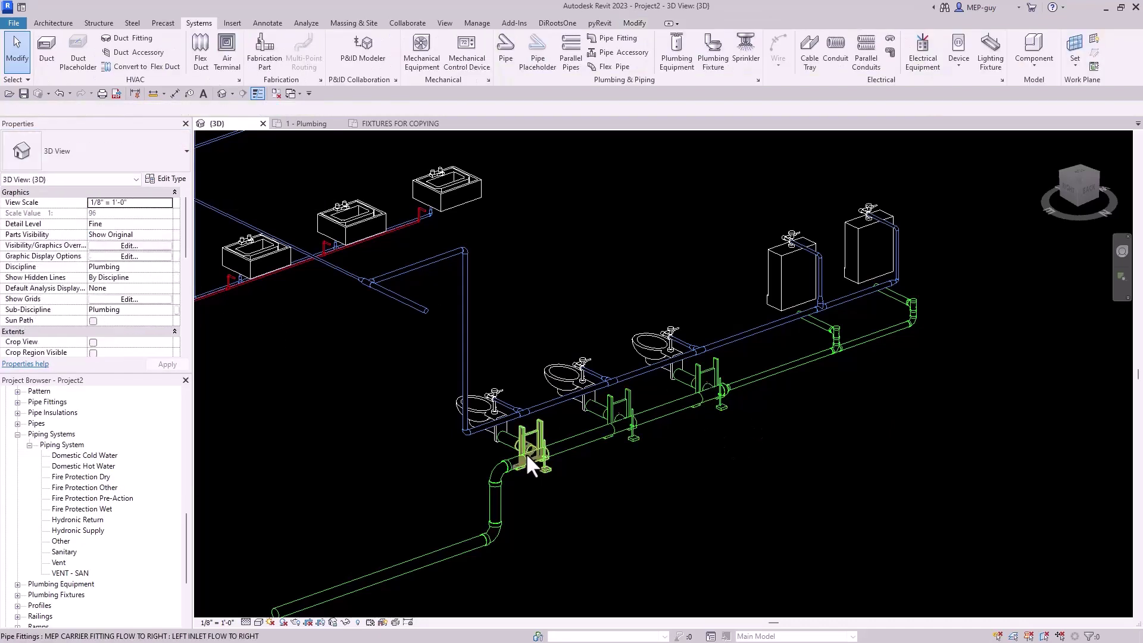
In the 1 - Plumbing floor plan, move the sanitary and cold water mains with their fittings closer to the urinals and water closets.
click(312, 122)
scroll(864, 354, down, 2)
scroll(672, 350, up, 2)
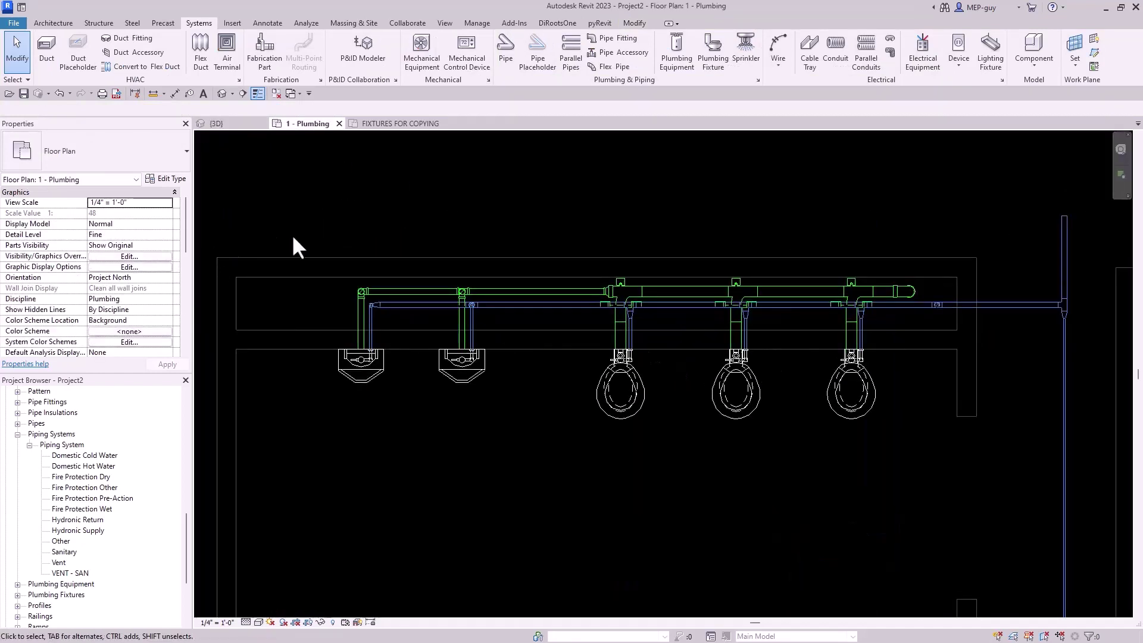
drag(293, 237, 978, 333)
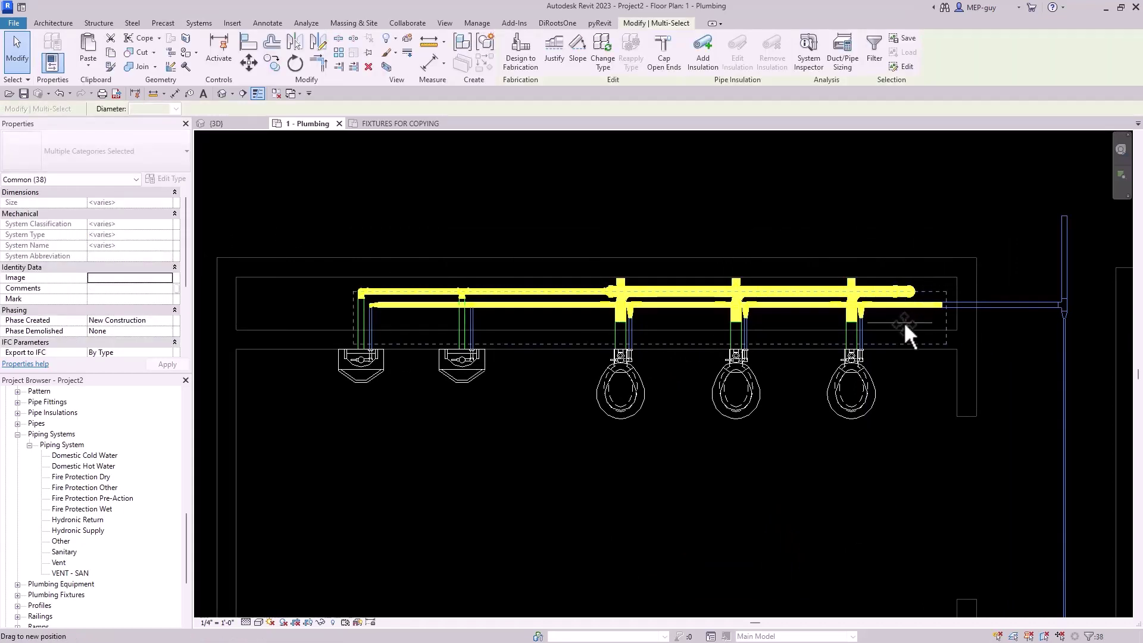
drag(904, 323, 905, 339)
click(931, 404)
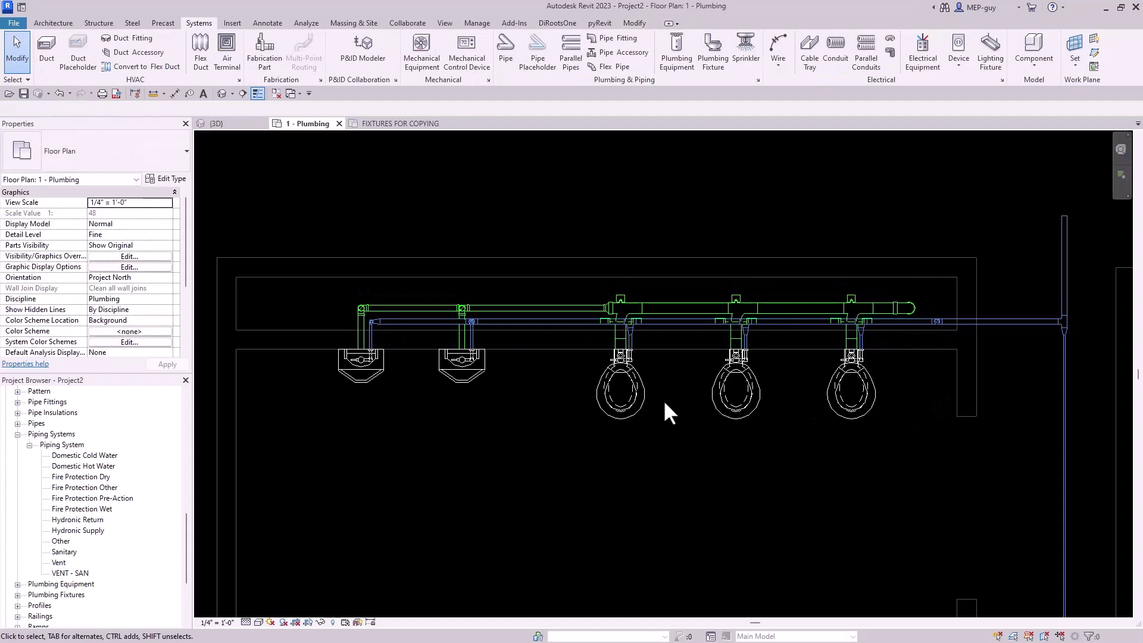
Nudge the sanitary main in the chase away from the cold water main, then undo the last nudge.
click(692, 301)
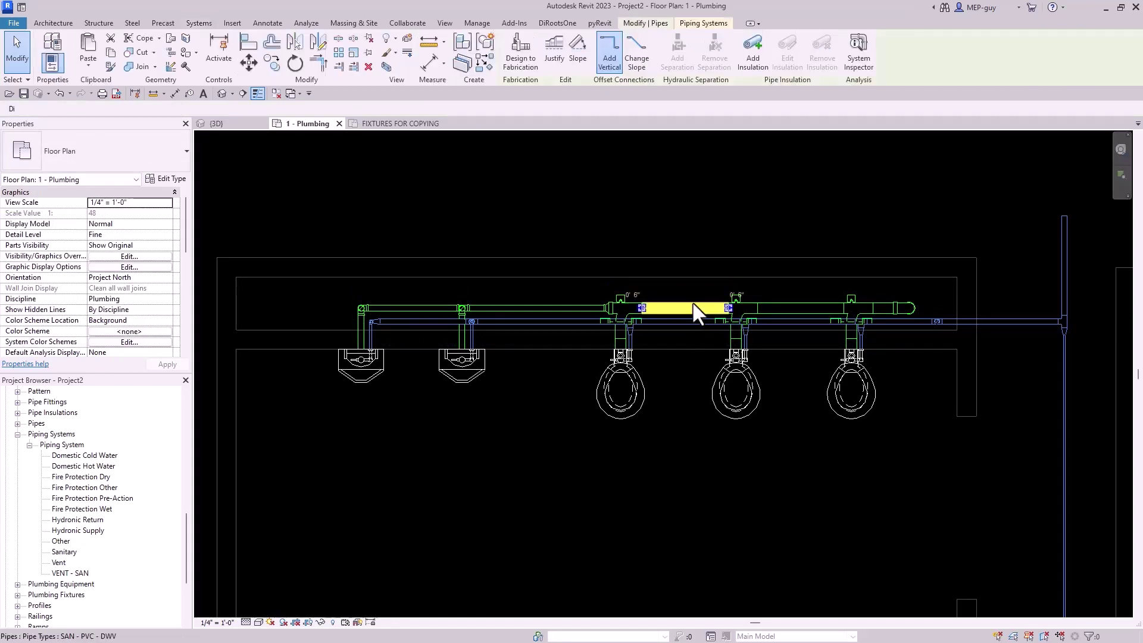
key(Up)
key(Up)
key(Up)
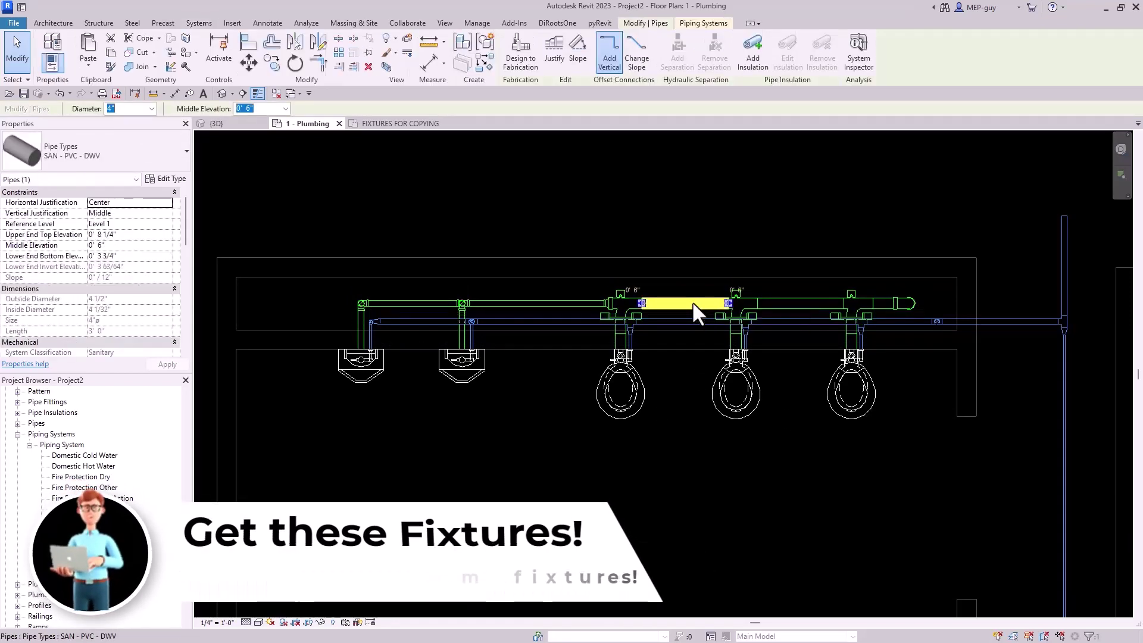
key(Escape)
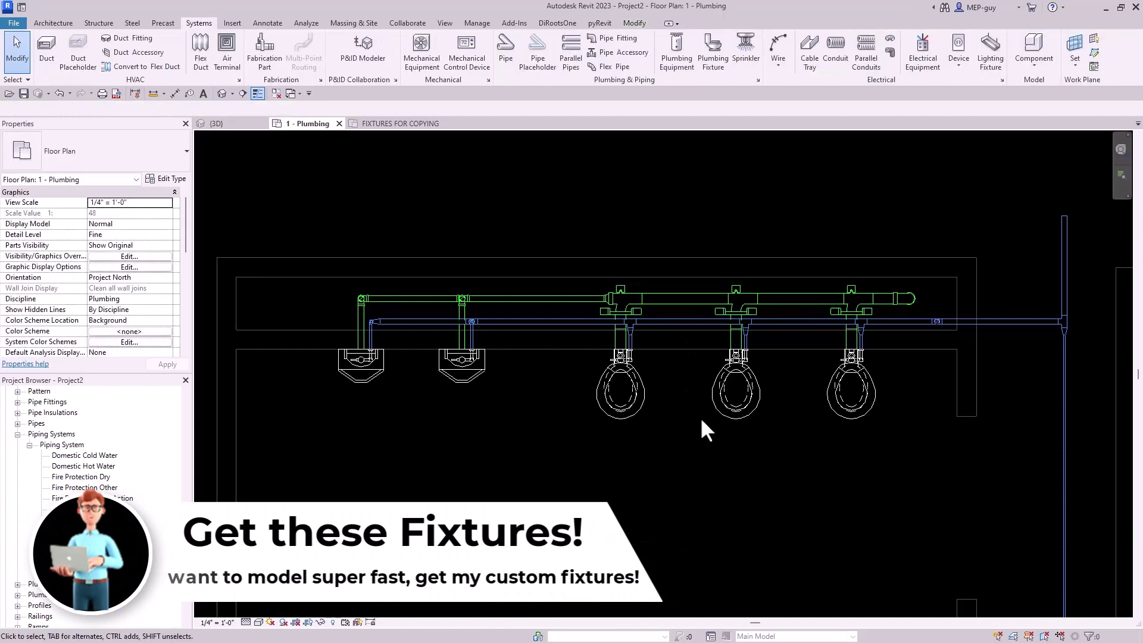
key(ctrl+z)
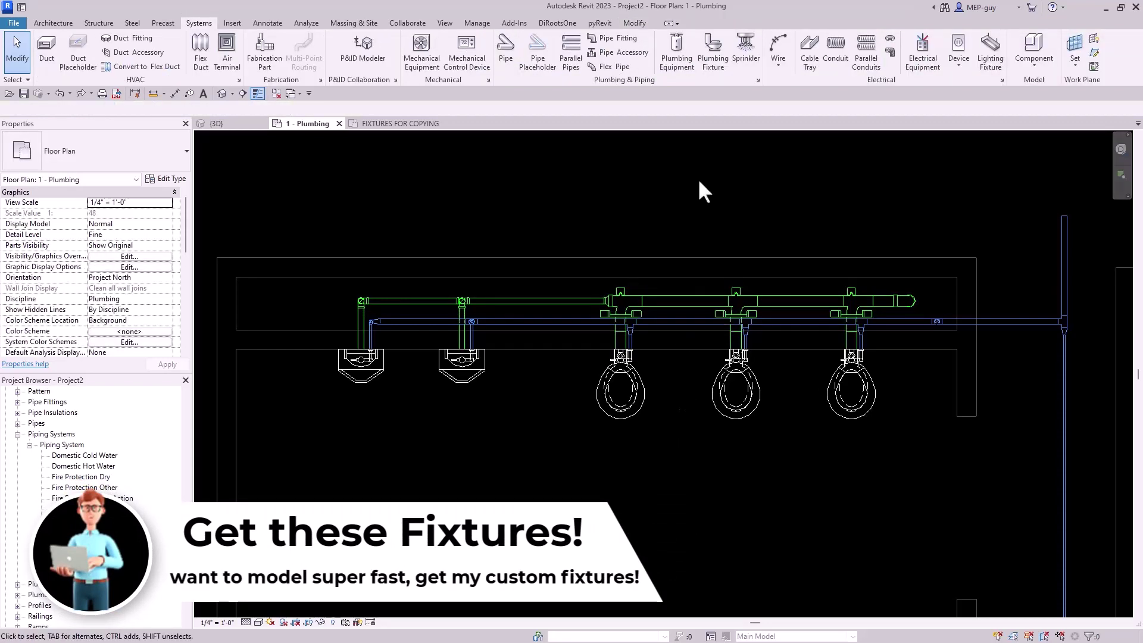
In the 3D view, run a 2" VENT - PVC pipe from the first water closet's upper 2" connector toward the urinals at 5' 0" middle elevation.
click(231, 124)
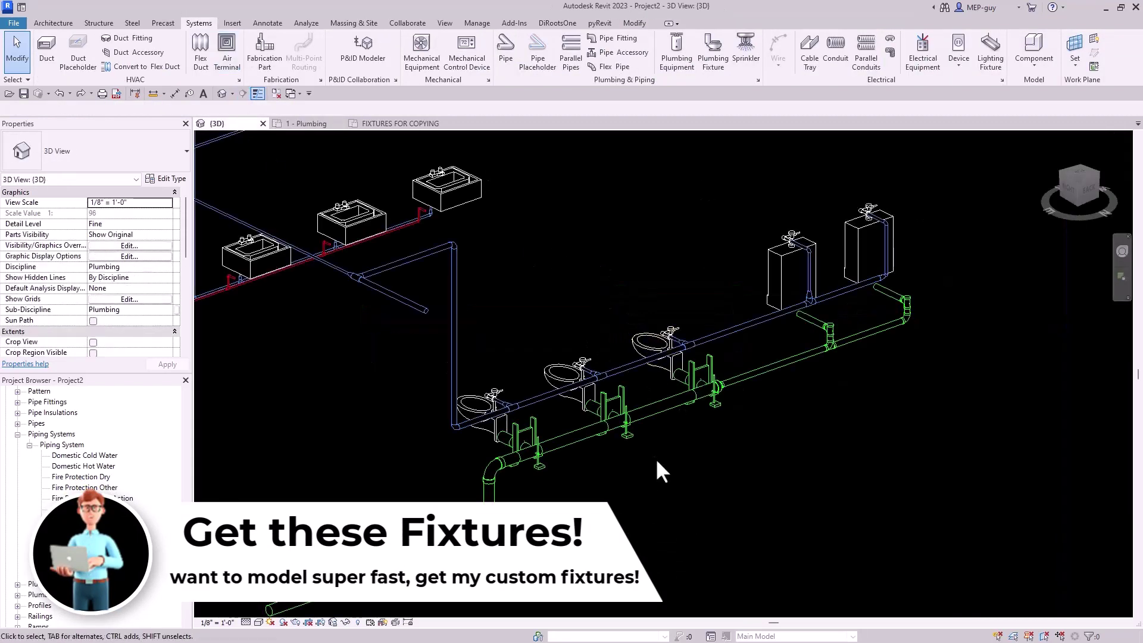
mouse_move(635, 487)
shift+middle_down()
mouse_move(662, 492)
mouse_move(638, 481)
shift+middle_up()
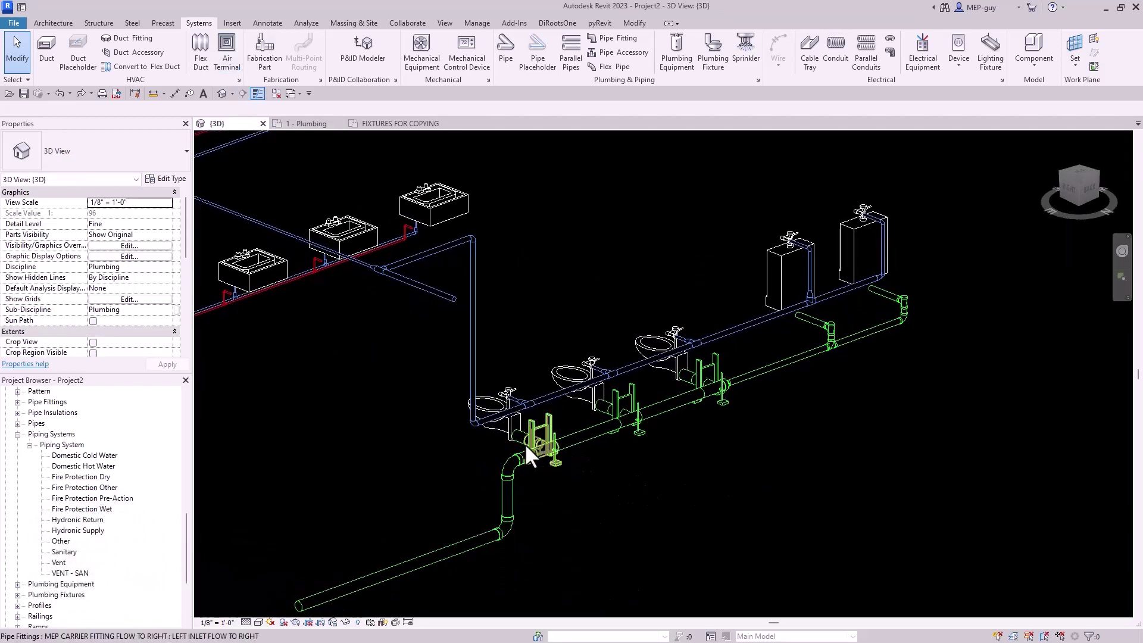
scroll(526, 456, up, 3)
click(499, 403)
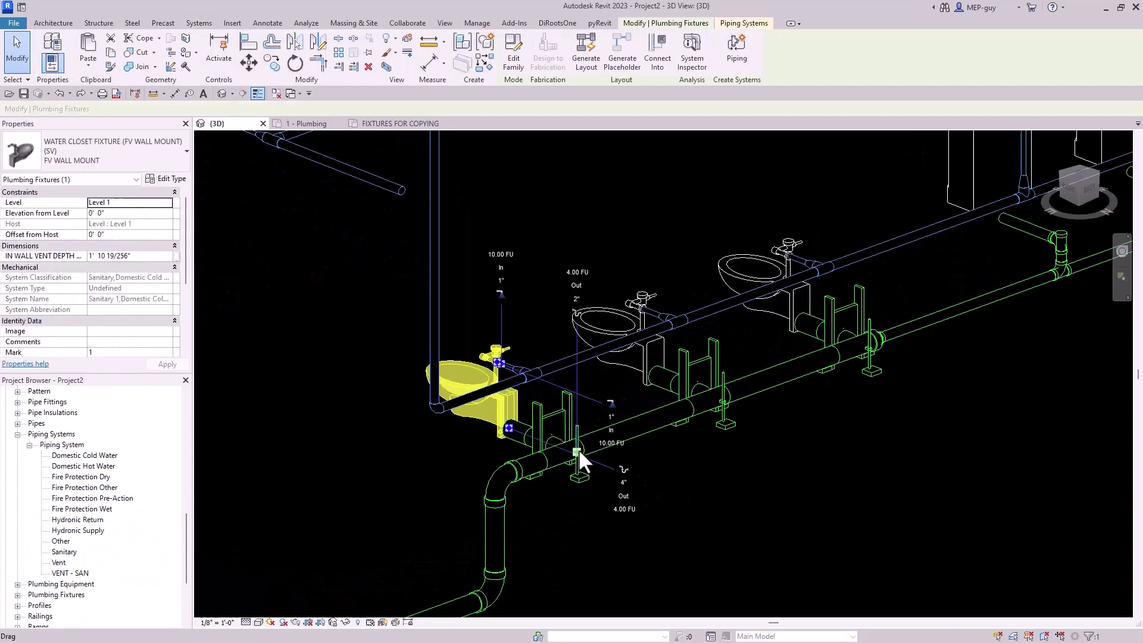
scroll(577, 316, up, 4)
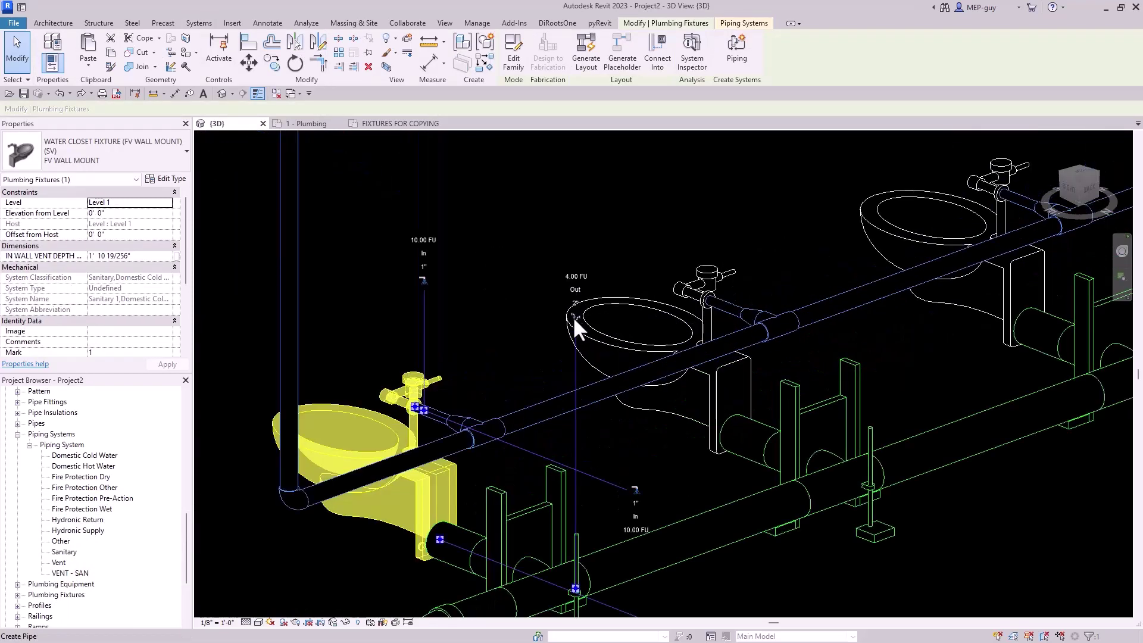
click(577, 318)
scroll(580, 321, down, 5)
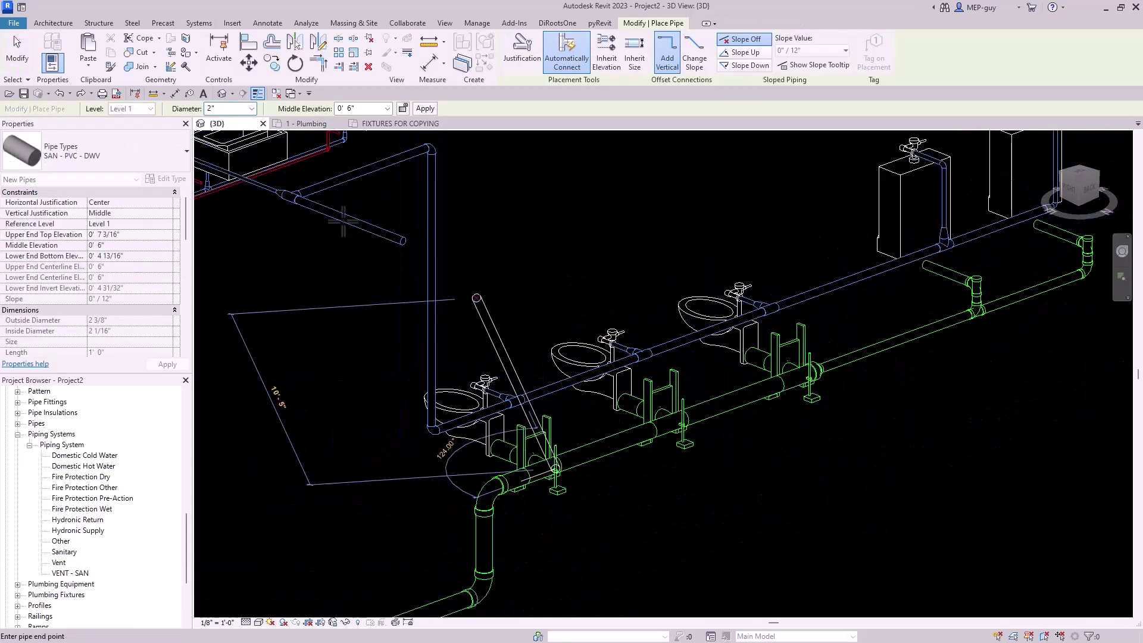
click(117, 142)
click(52, 278)
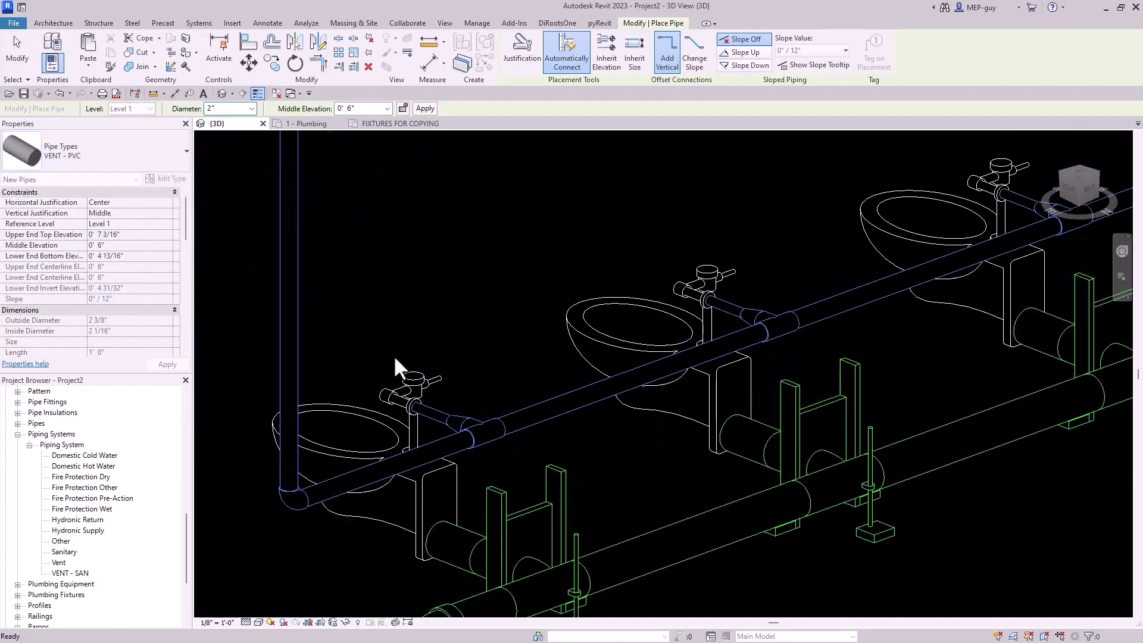
scroll(394, 355, down, 2)
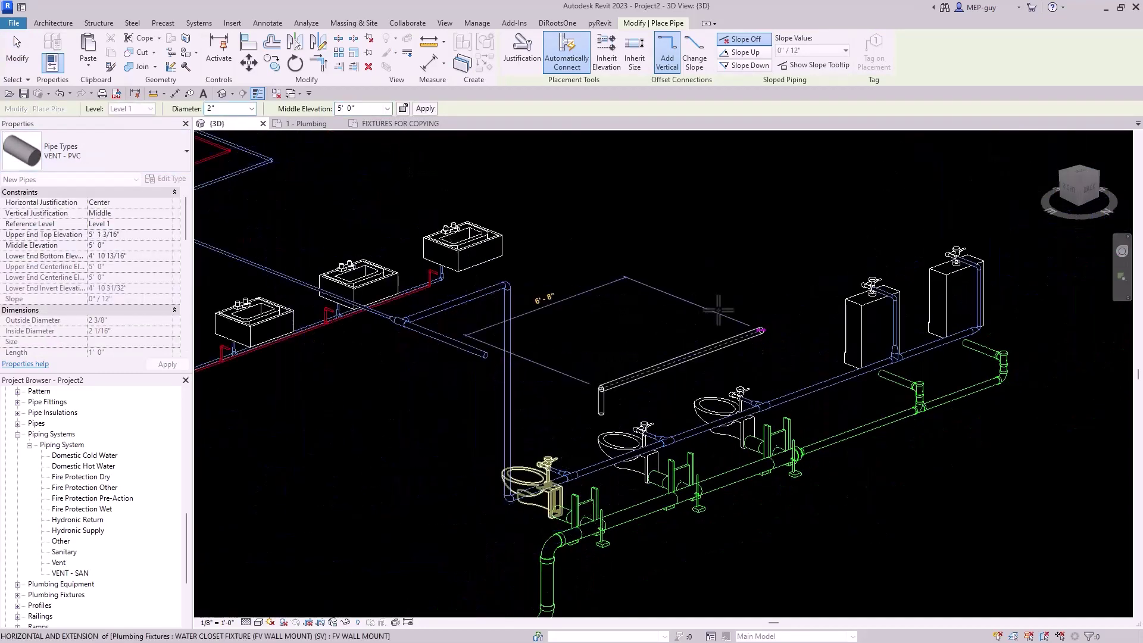
click(784, 321)
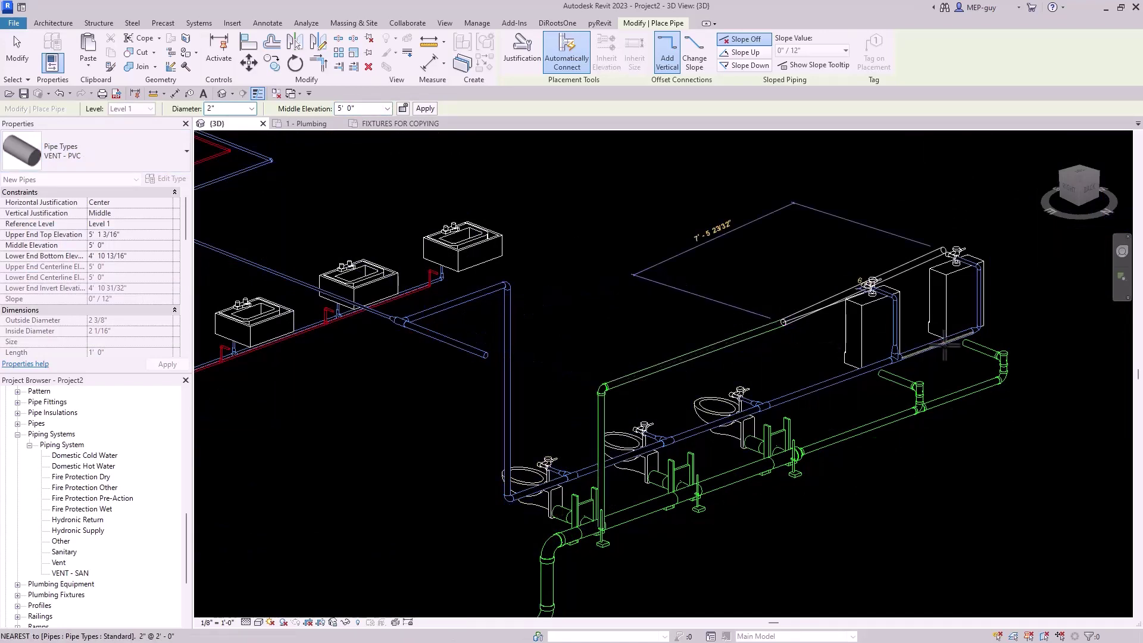
key(Escape)
key(Escape)
Connect the middle water closet into the horizontal vent pipe through its Connector 9 (Sanitary, 2").
scroll(767, 506, up, 2)
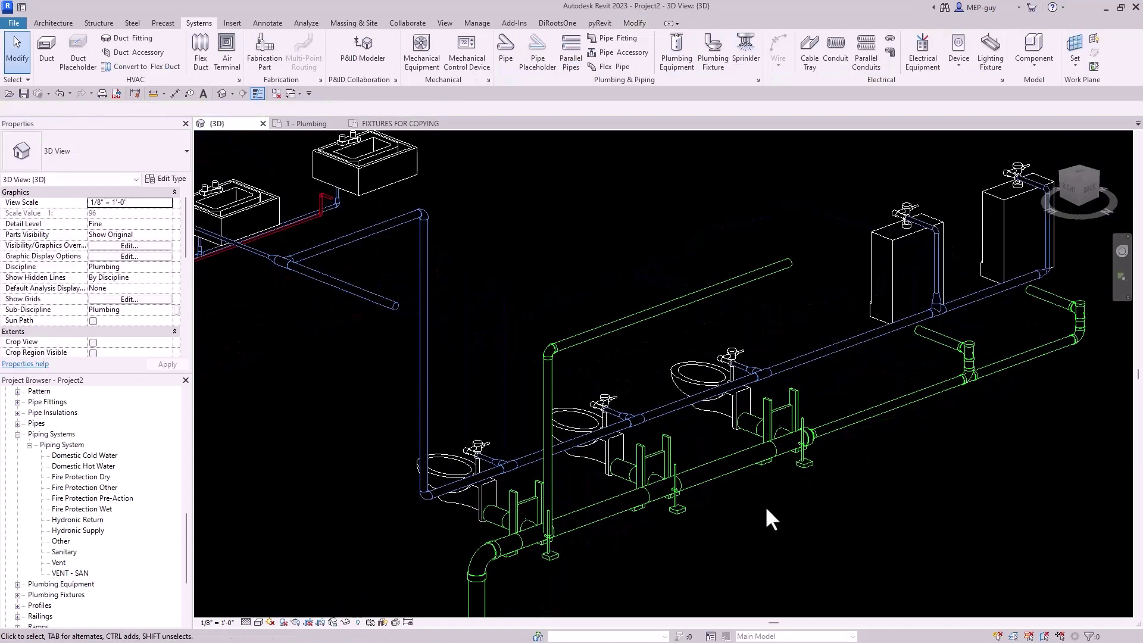
click(589, 424)
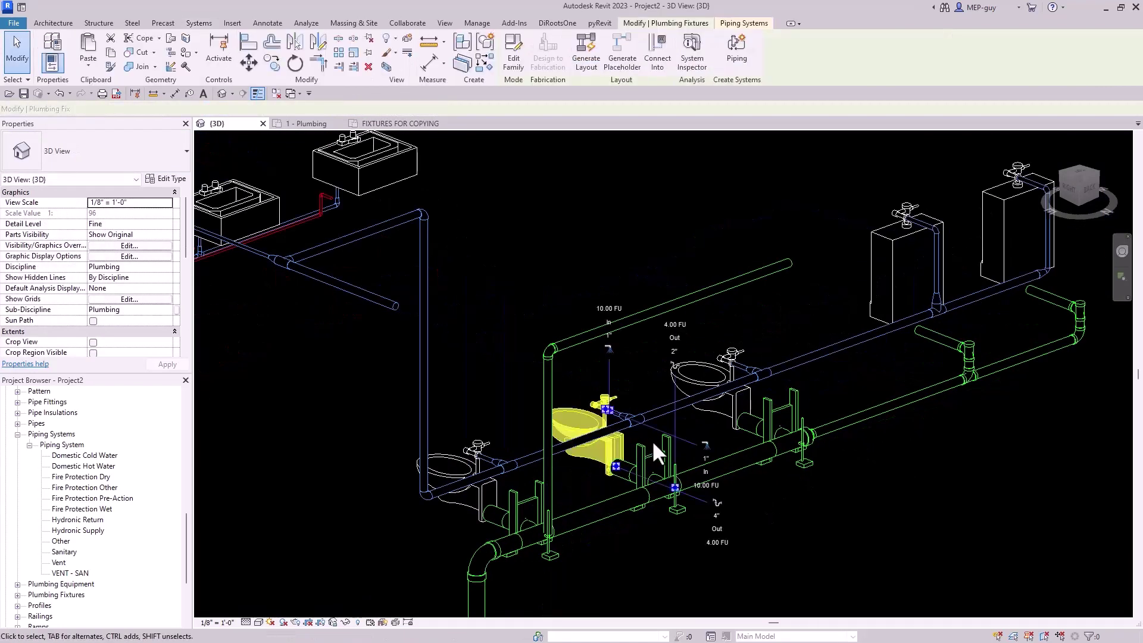
click(655, 56)
click(499, 84)
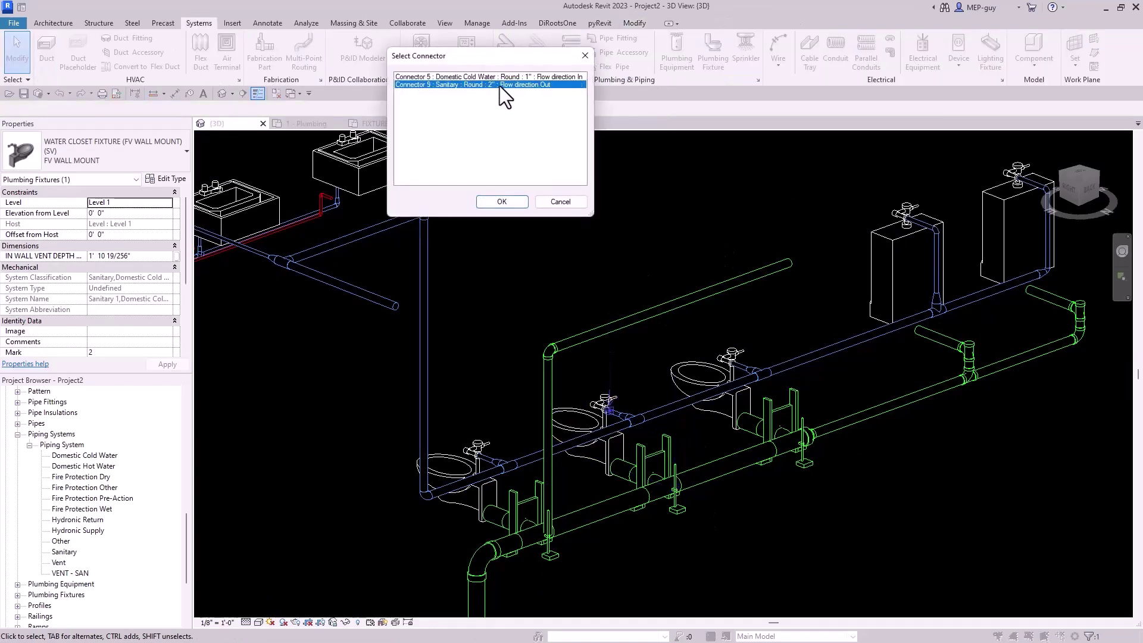
click(502, 202)
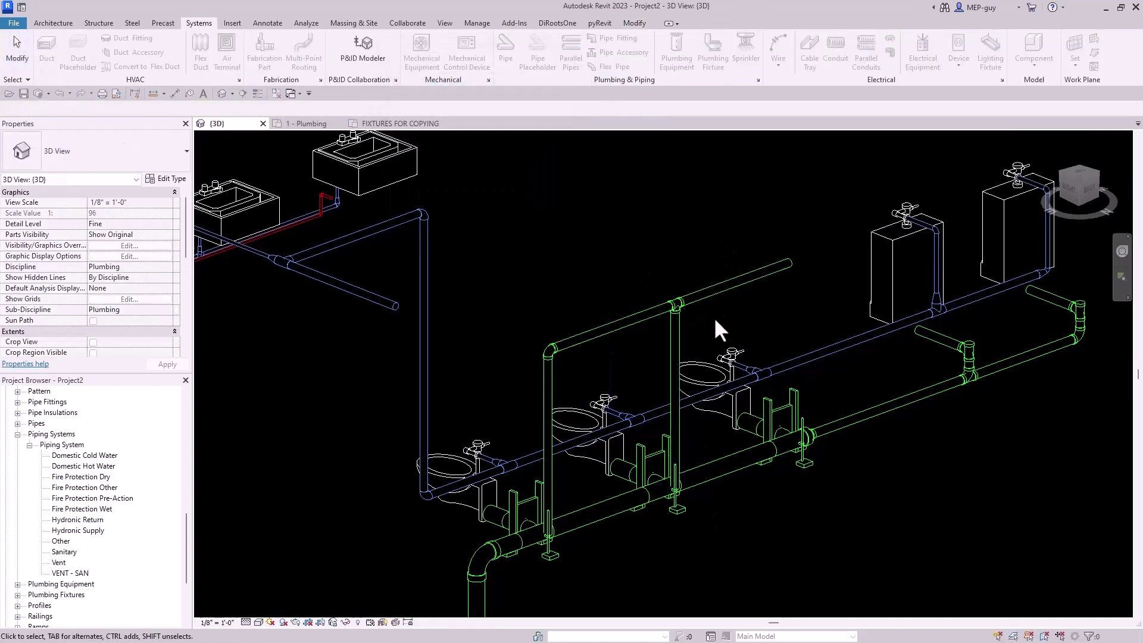
Extend the open end of the horizontal vent pipe toward the urinals, past the third water closet.
click(799, 315)
middle_drag(799, 315, 692, 316)
click(682, 268)
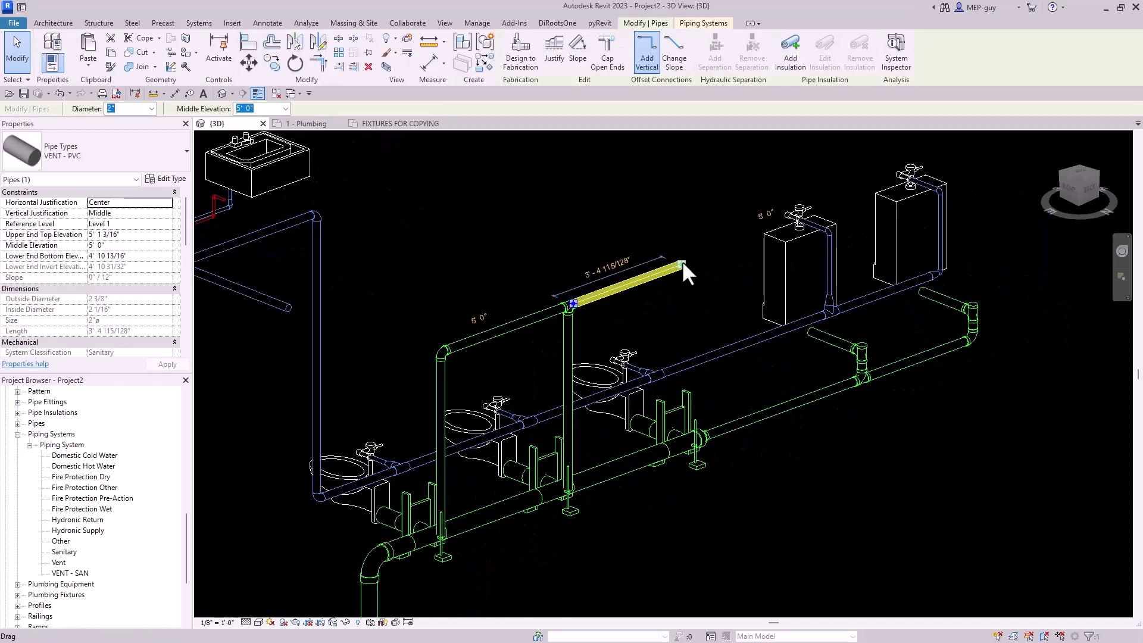
drag(683, 262, 748, 254)
key(Escape)
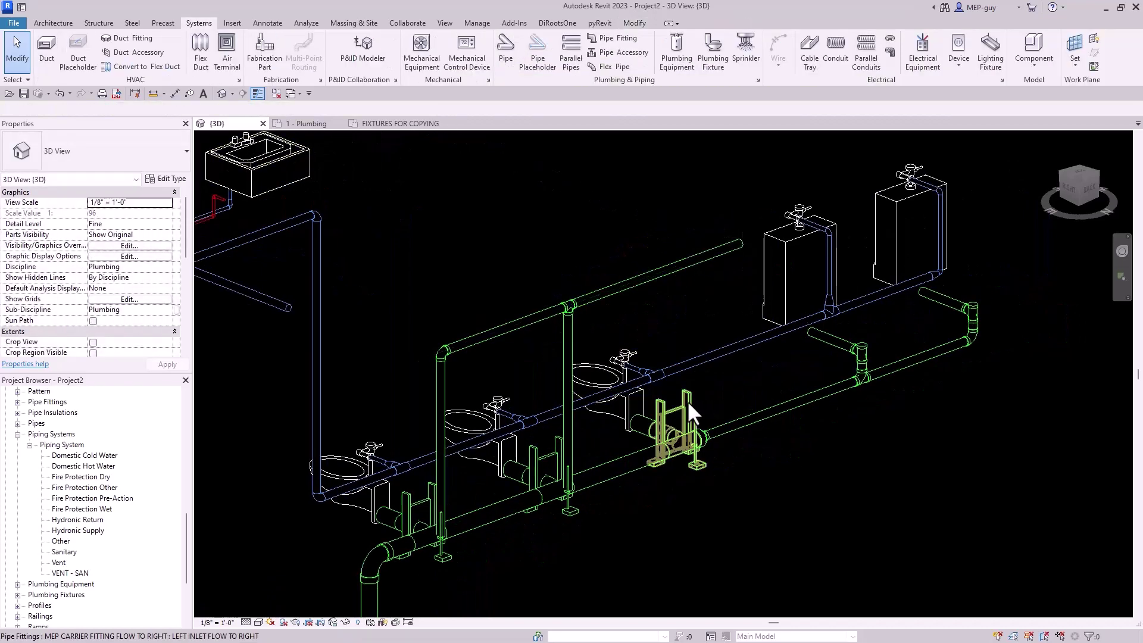
Connect the water closet nearest the urinals into the extended vent pipe through its Connector 9 (Sanitary, 2").
click(687, 403)
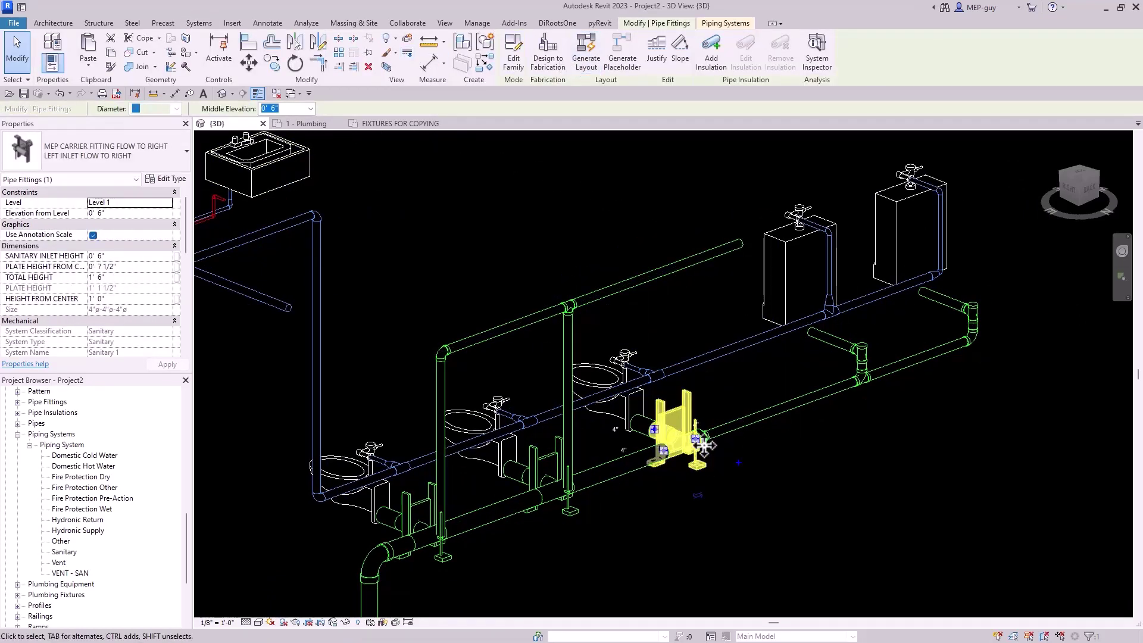
scroll(709, 465, up, 1)
scroll(709, 465, up, 1)
key(Escape)
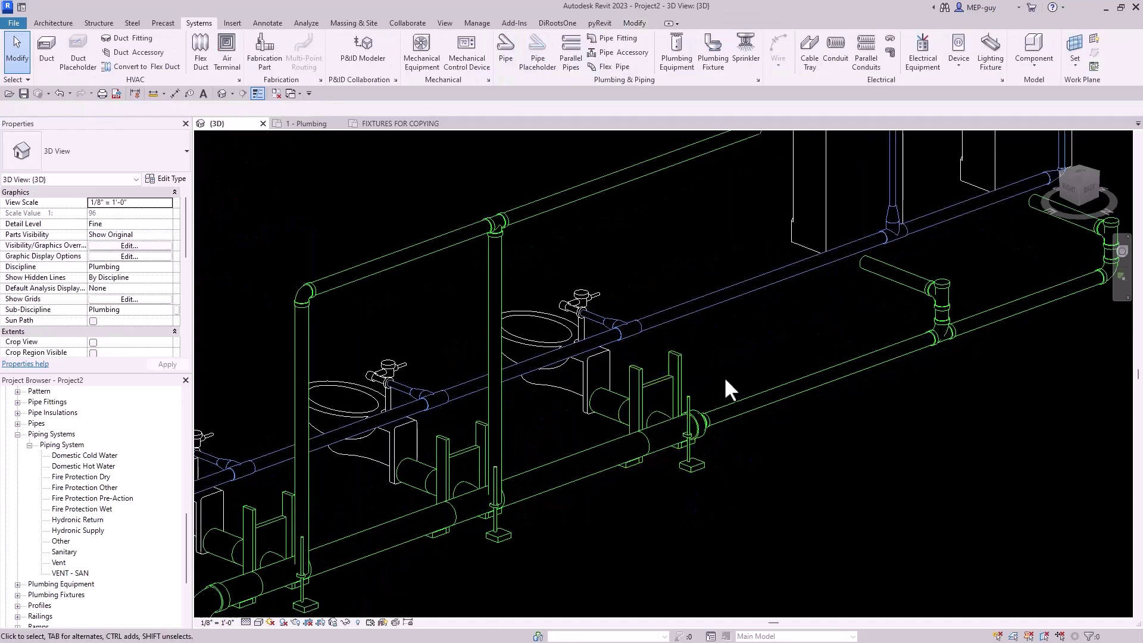
click(576, 312)
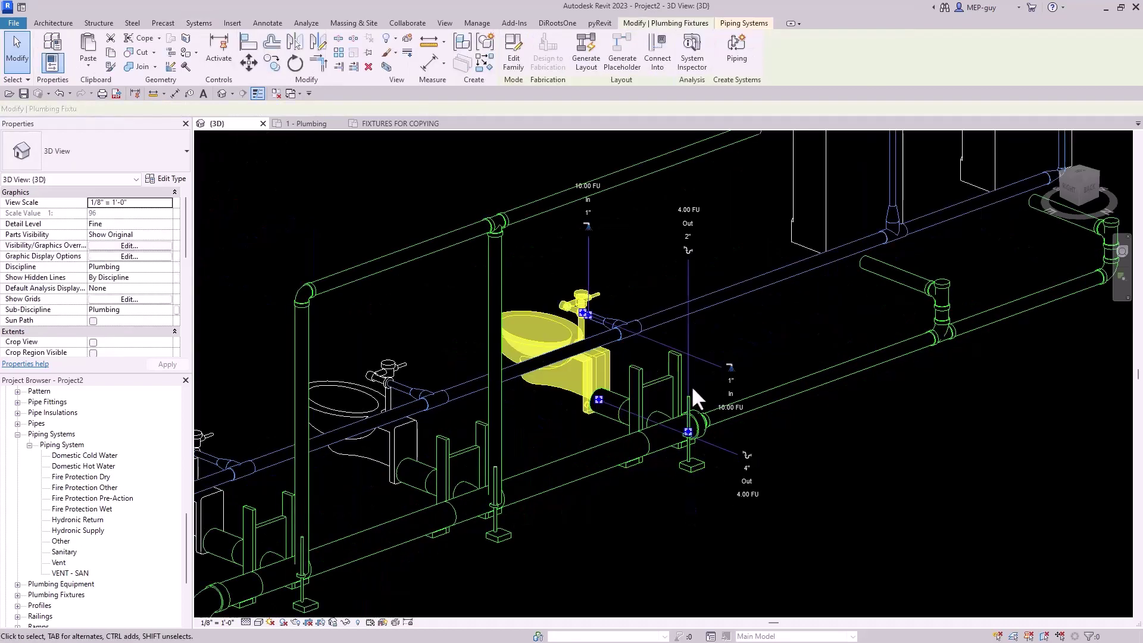
click(653, 56)
click(473, 84)
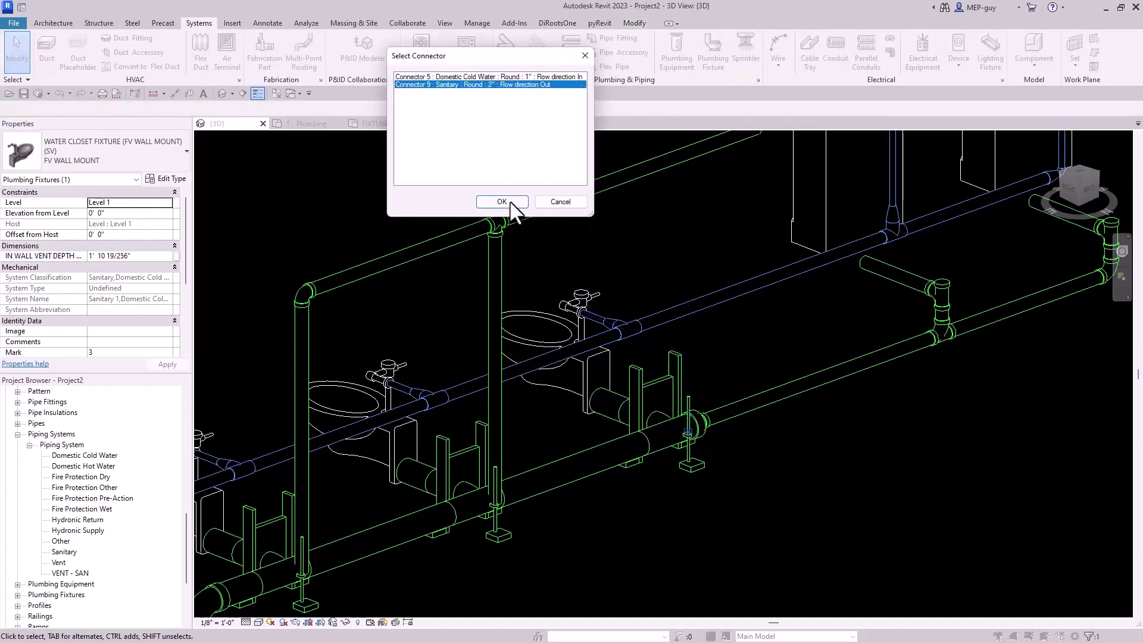
click(502, 201)
click(717, 146)
scroll(782, 237, down, 4)
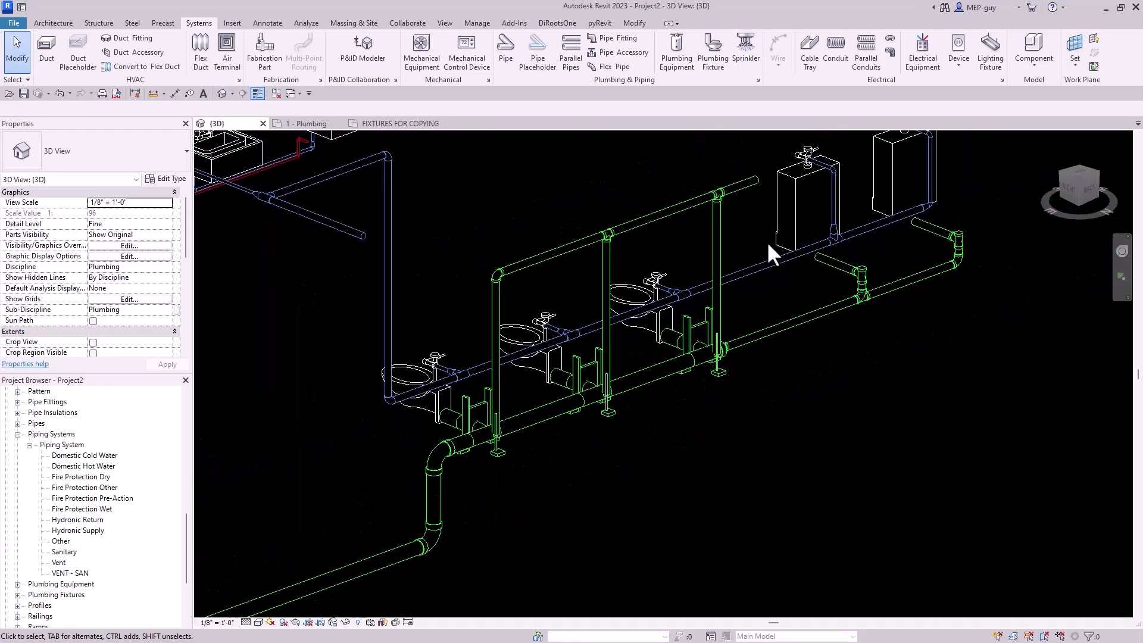
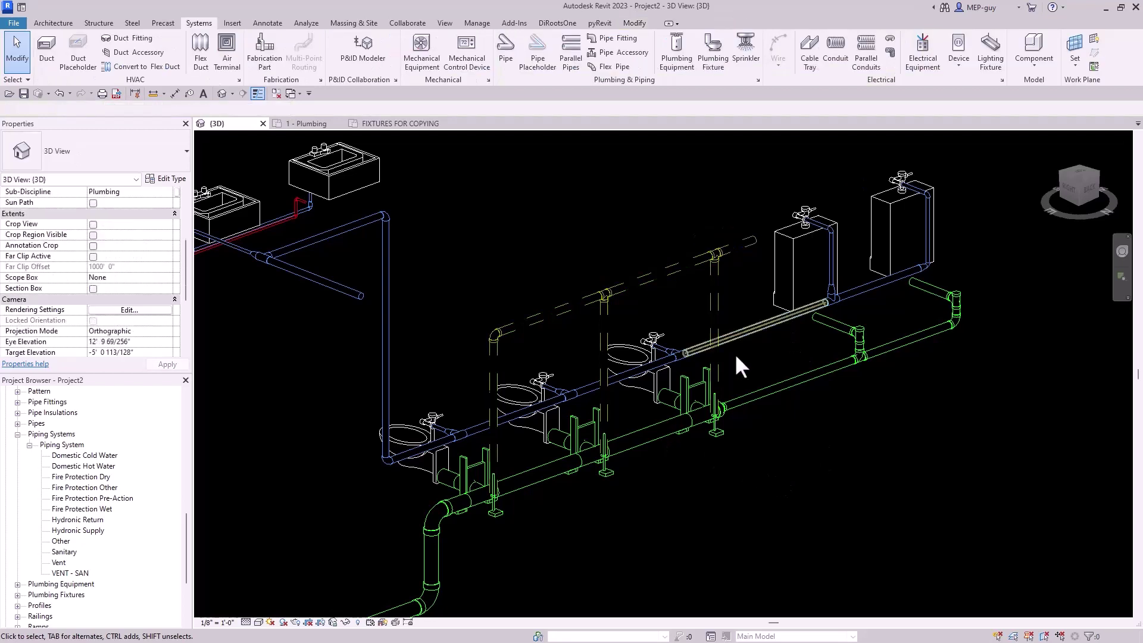
Examine the vent riser at the water closet nearest the urinals and its position against the sanitary main.
click(714, 285)
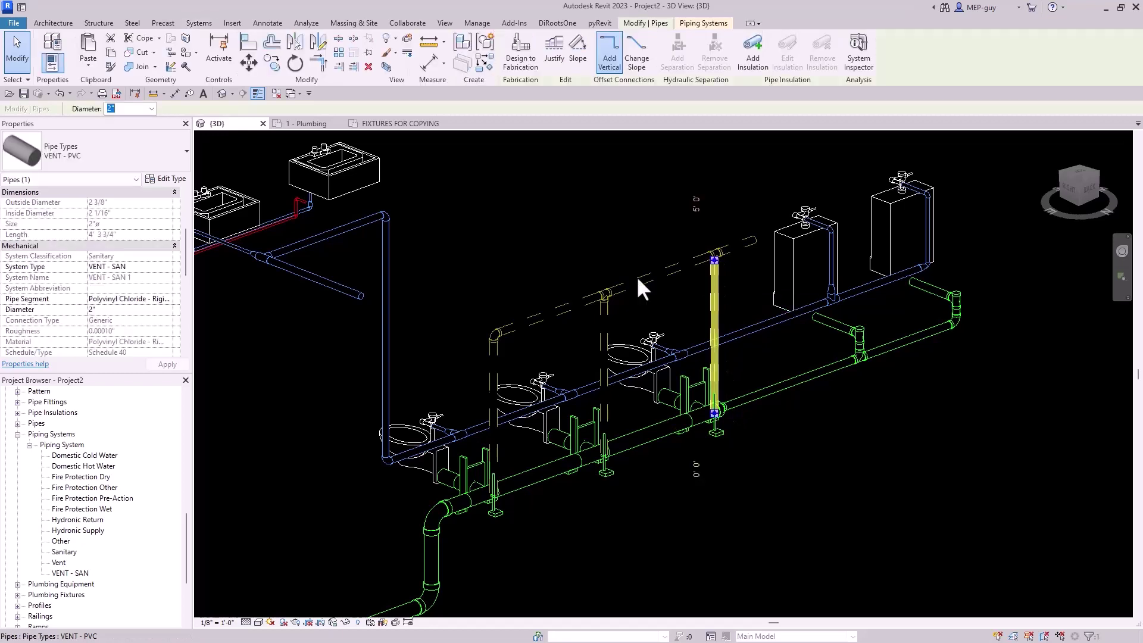
scroll(120, 251, down, 4)
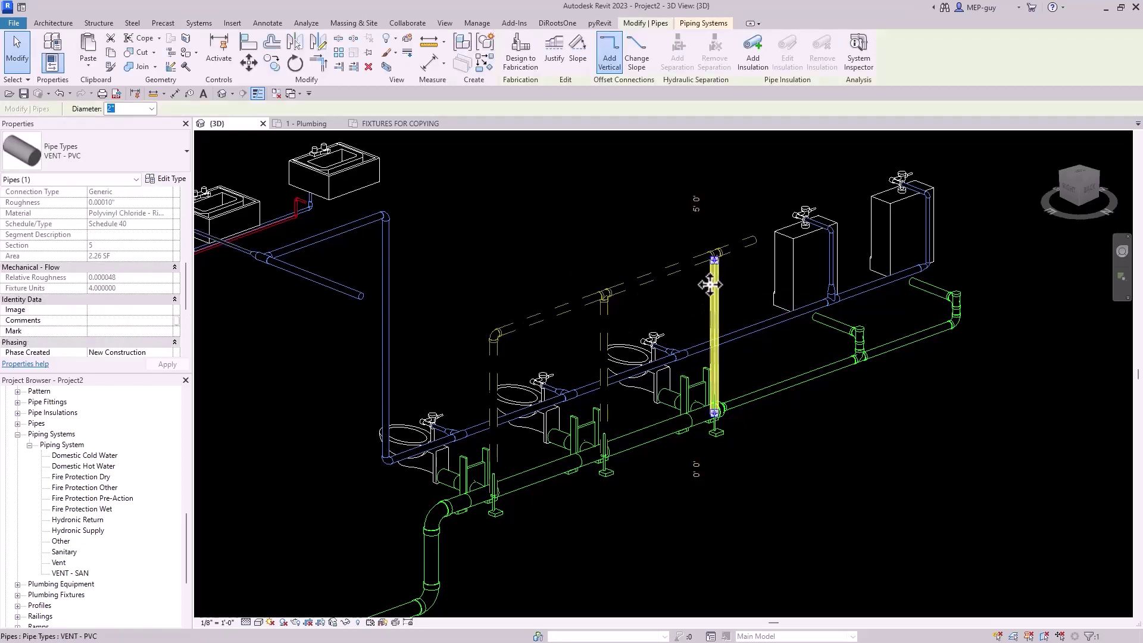
click(805, 403)
scroll(717, 294, up, 5)
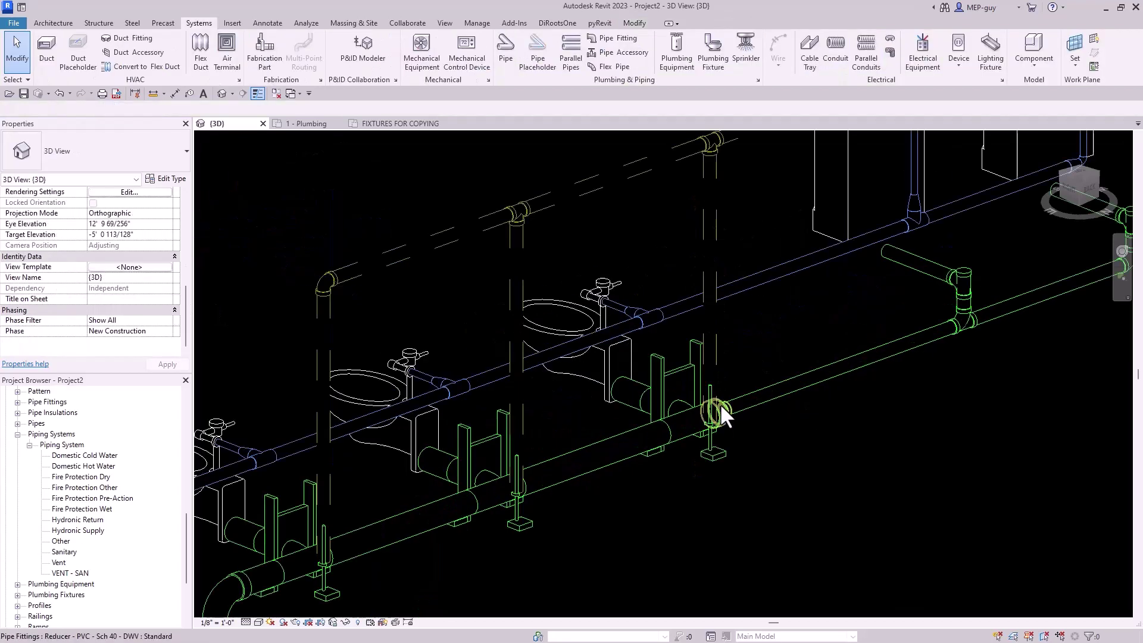
click(715, 309)
shift+middle_drag(745, 298, 698, 391)
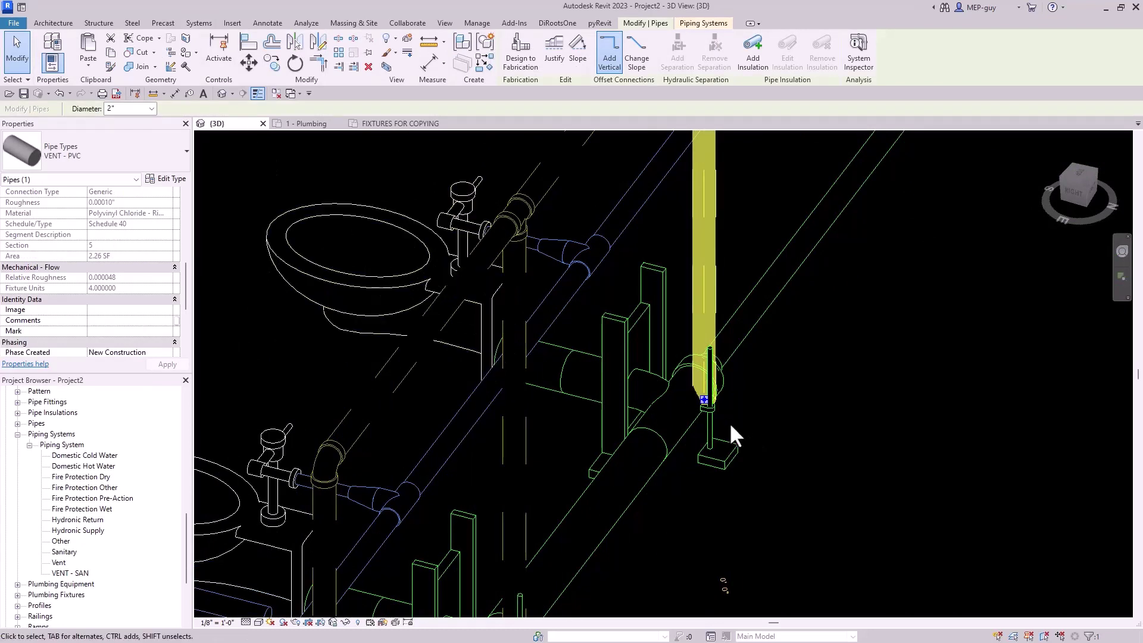
In the 1 - Plumbing floor plan, move the 4" sanitary main slightly closer to the water closets.
click(294, 122)
scroll(518, 262, up, 3)
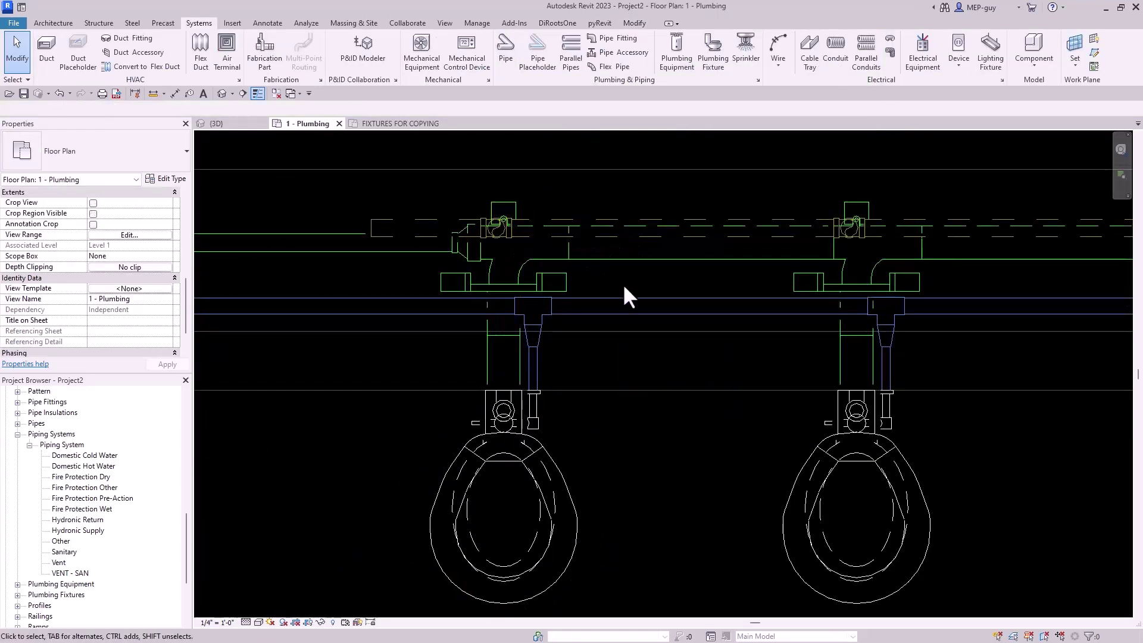
click(602, 257)
drag(616, 263, 653, 327)
click(654, 330)
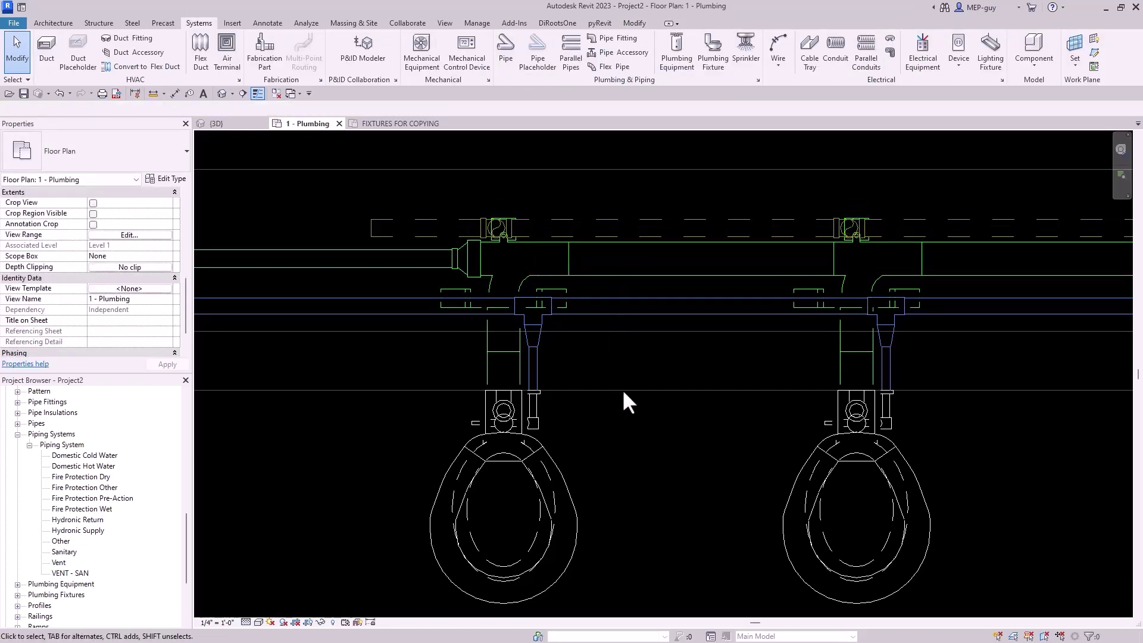
Place an aligned dimension from the linked wall's face behind the water closets to the sanitary main's centerline.
click(176, 93)
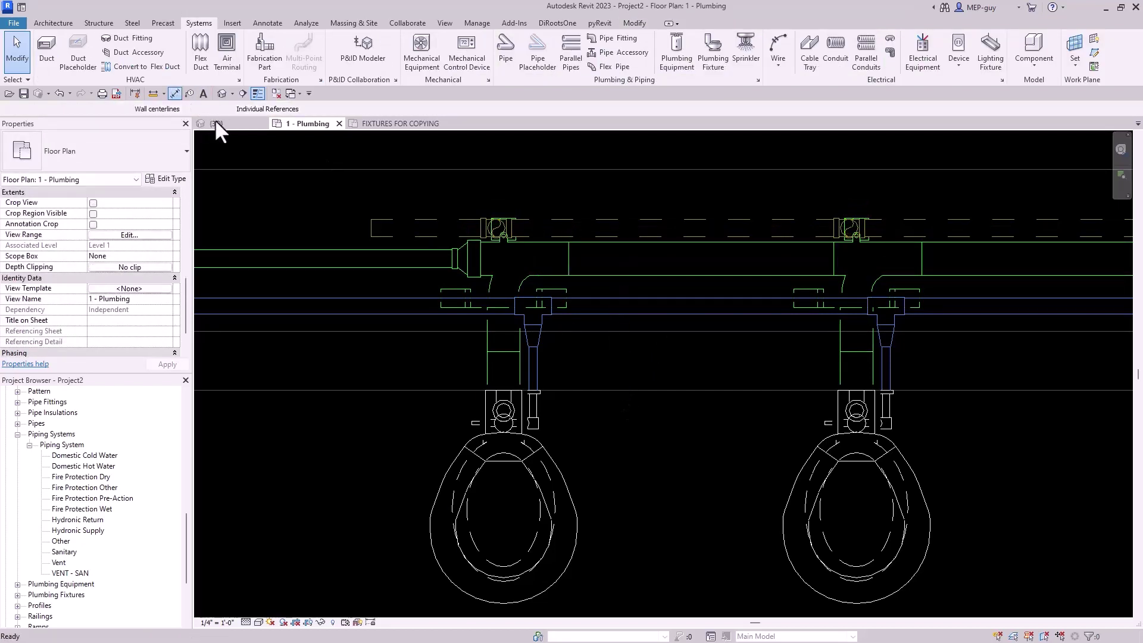
click(641, 388)
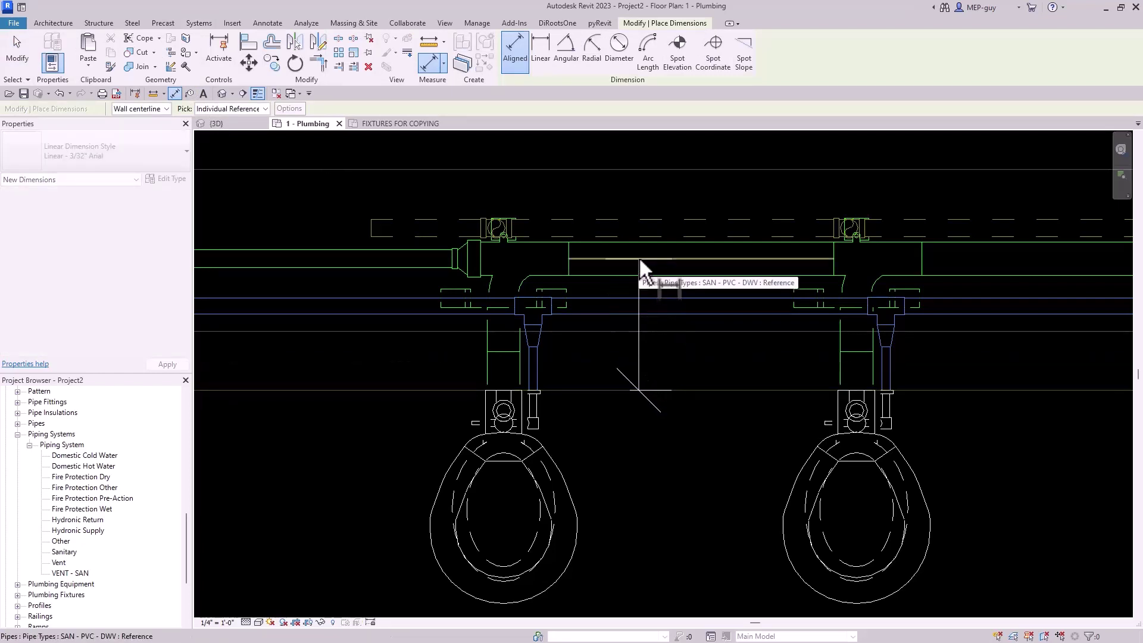
click(638, 259)
click(649, 152)
key(Escape)
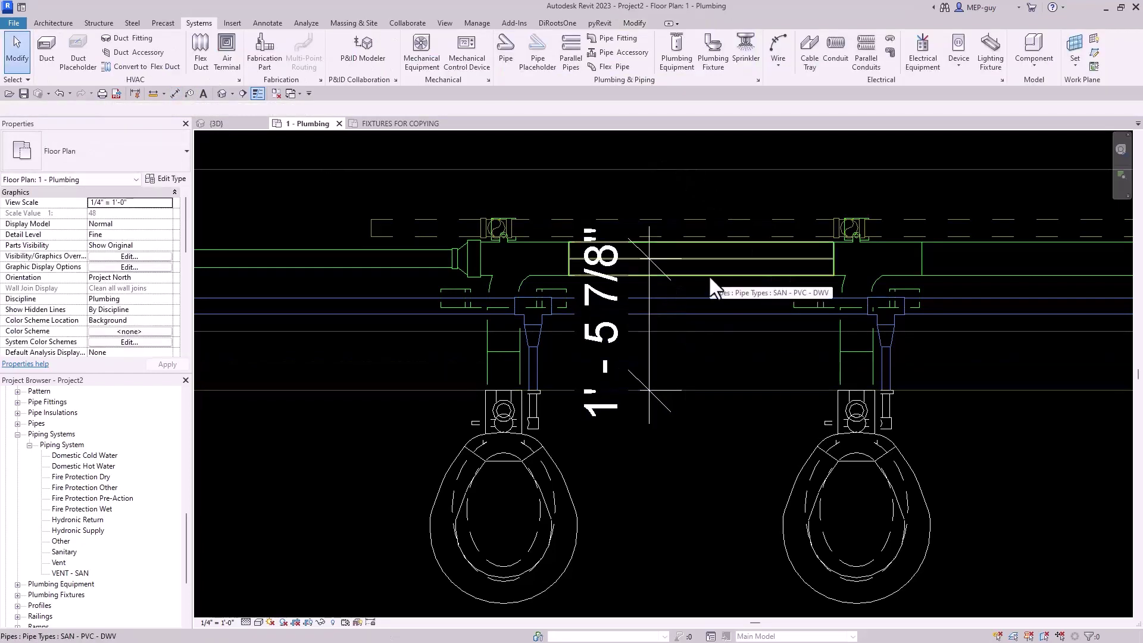
Set the dimensioned distance from the wall face to the sanitary main to 1' 7" and delete the dimension.
click(709, 274)
click(623, 322)
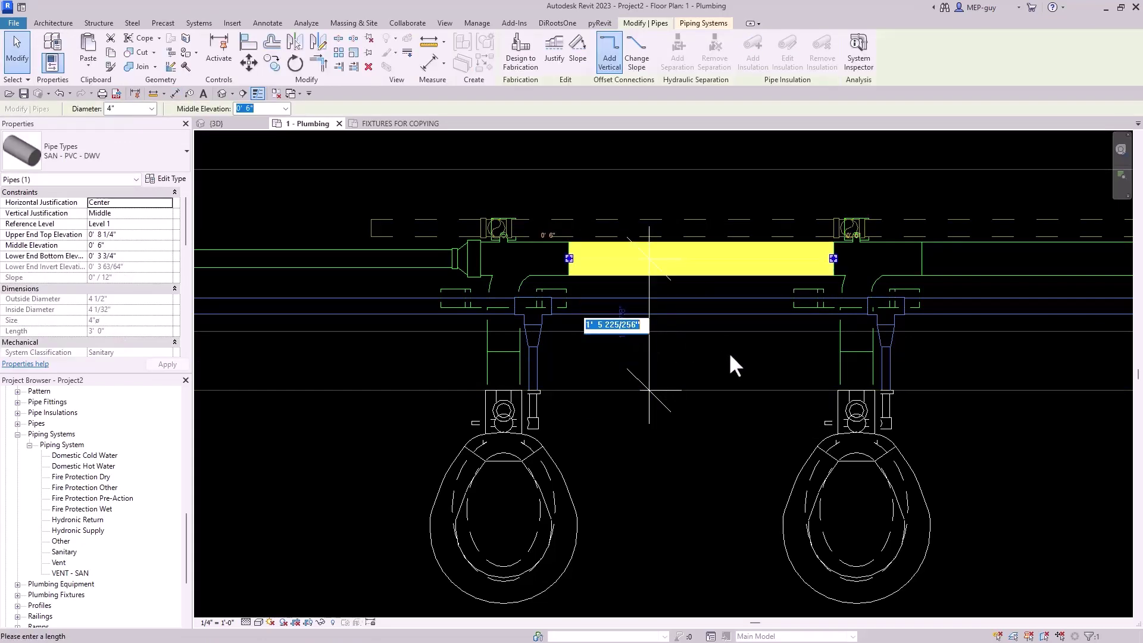
text(1 7)
key(Return)
key(Escape)
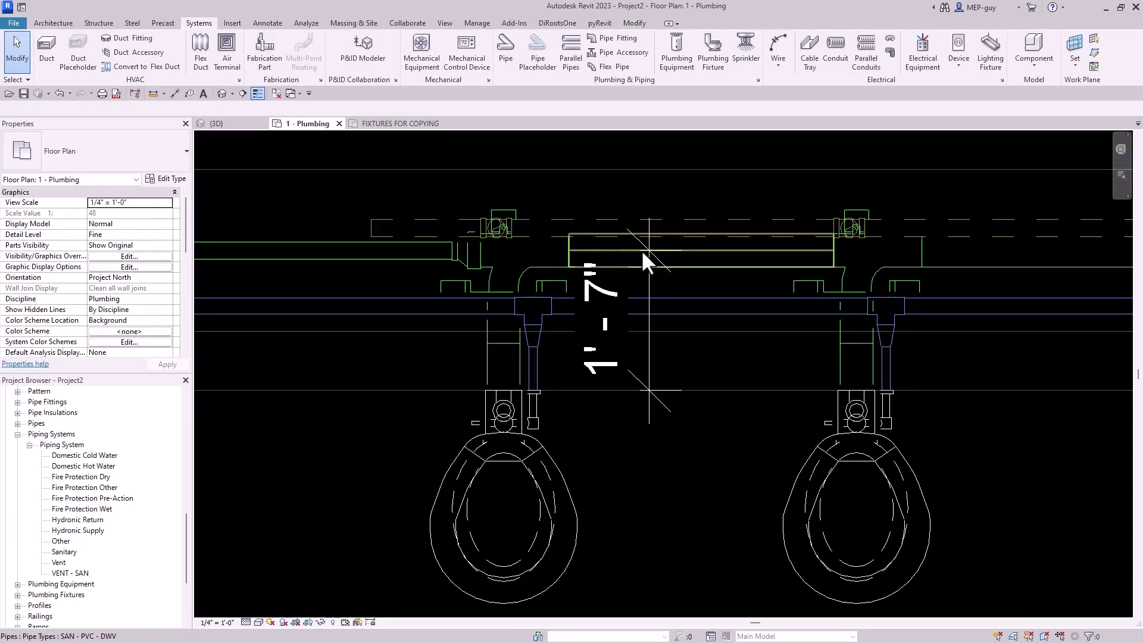
click(648, 281)
key(Delete)
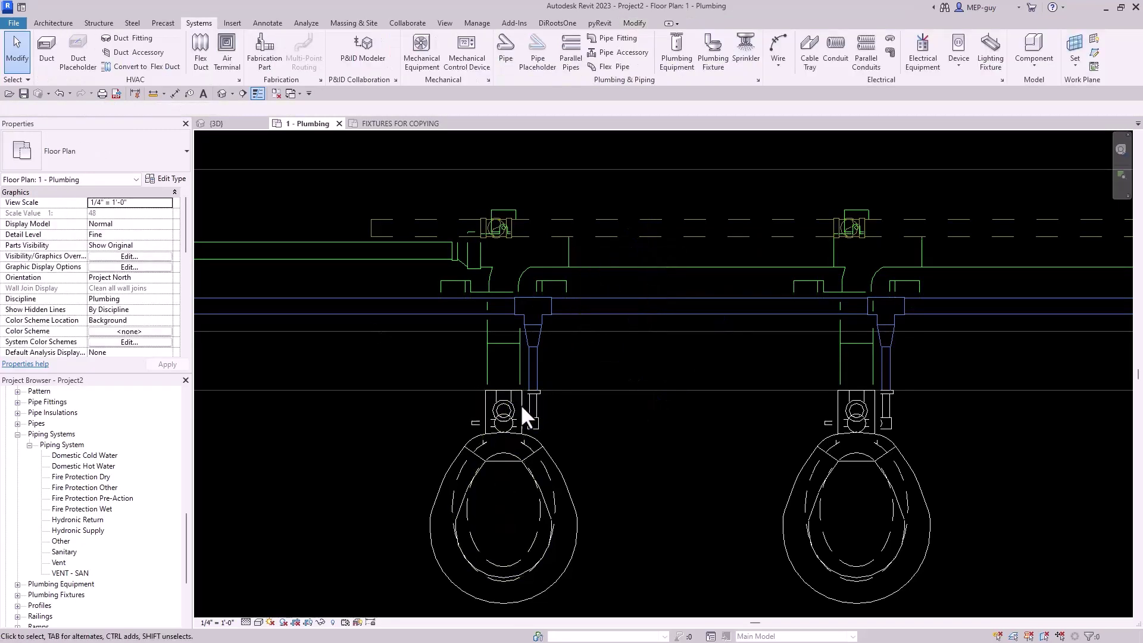
Set the in-wall vent depth of all three water closets to the sanitary main's 1' 7" wall distance.
scroll(520, 404, down, 3)
drag(957, 546, 488, 465)
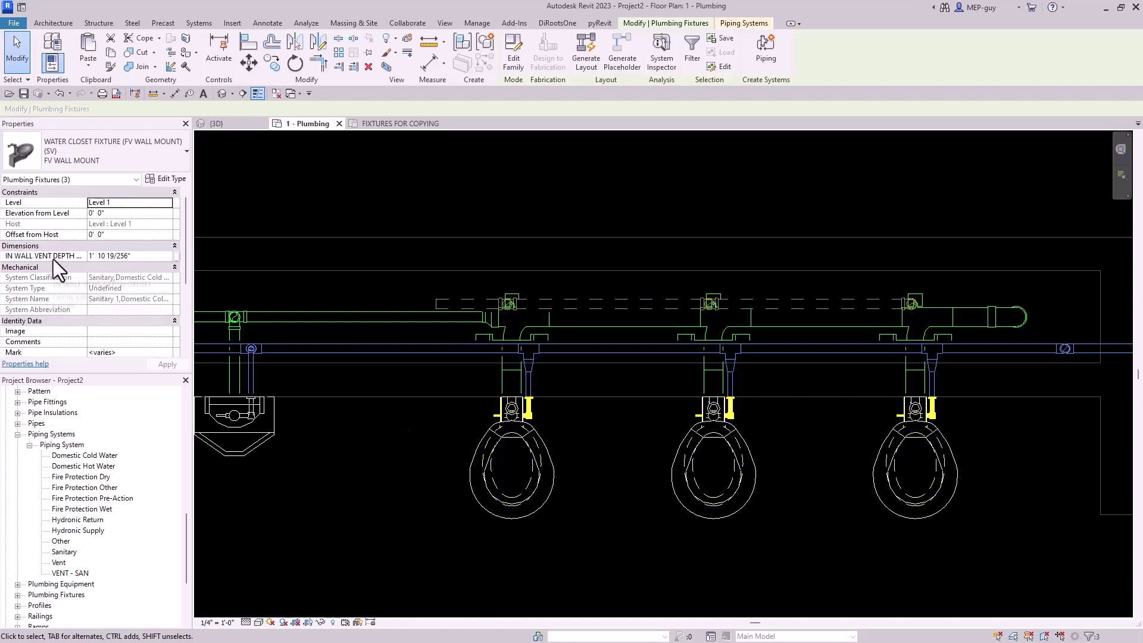
click(144, 255)
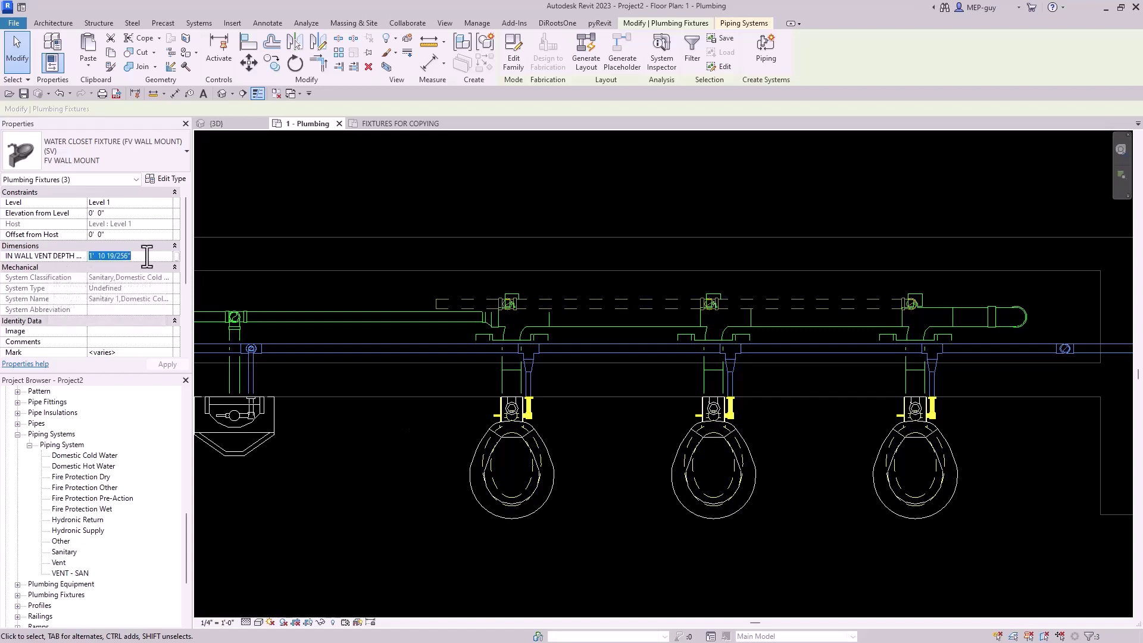
text(1 7)
key(Return)
key(Escape)
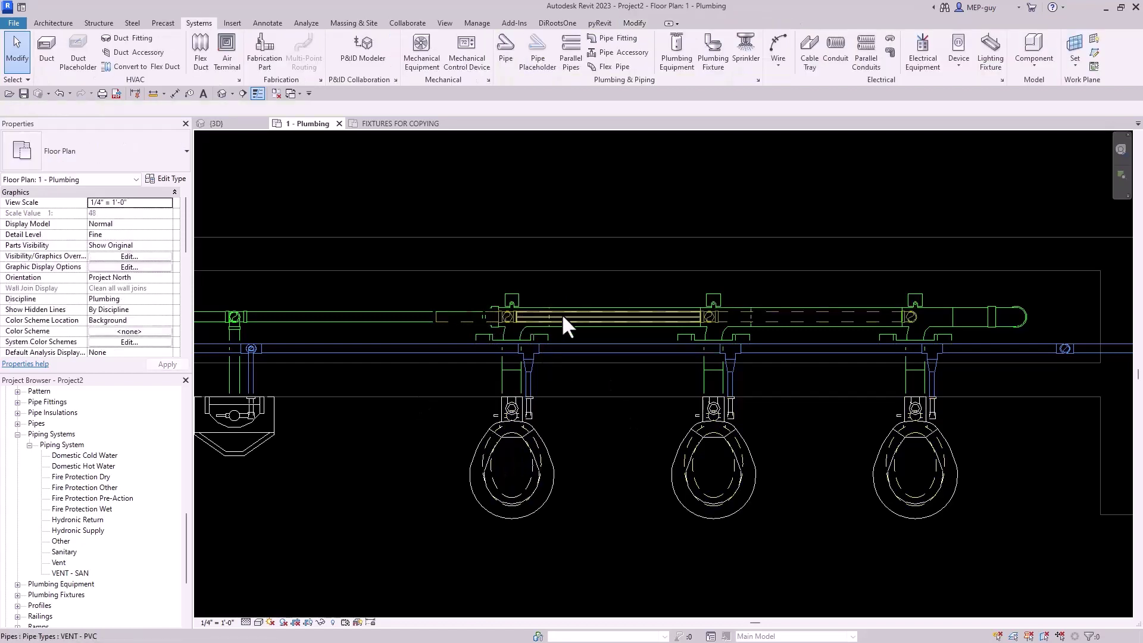
In the 1 - Plumbing floor plan, extend the open end of the 2" vent pipe to the farthest urinal's sanitary tee.
scroll(662, 397, down, 1)
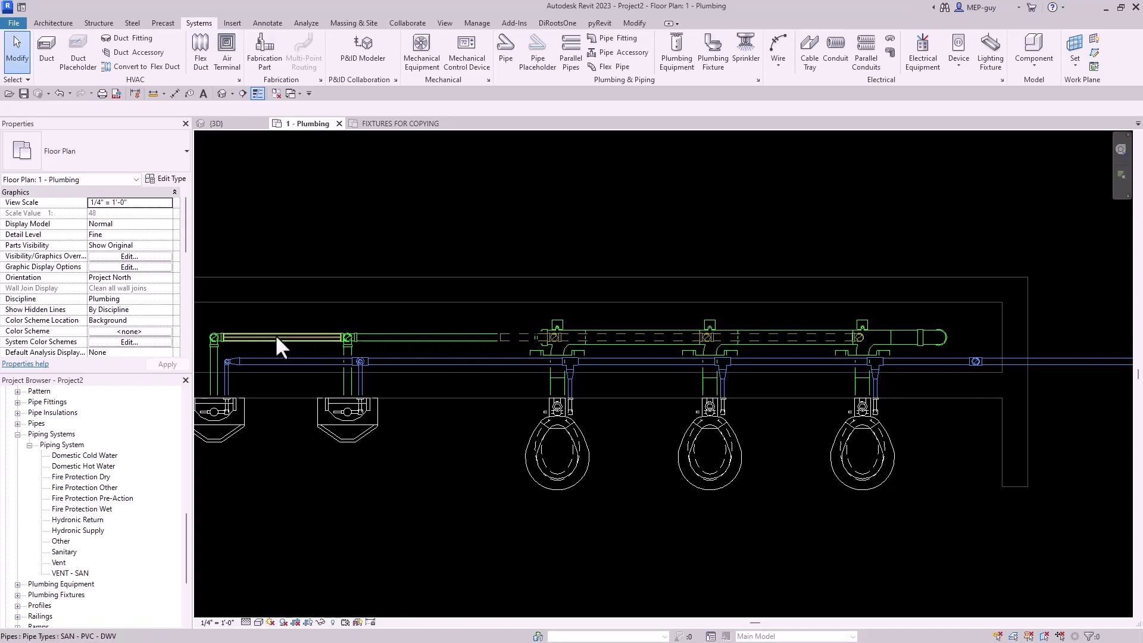
click(238, 123)
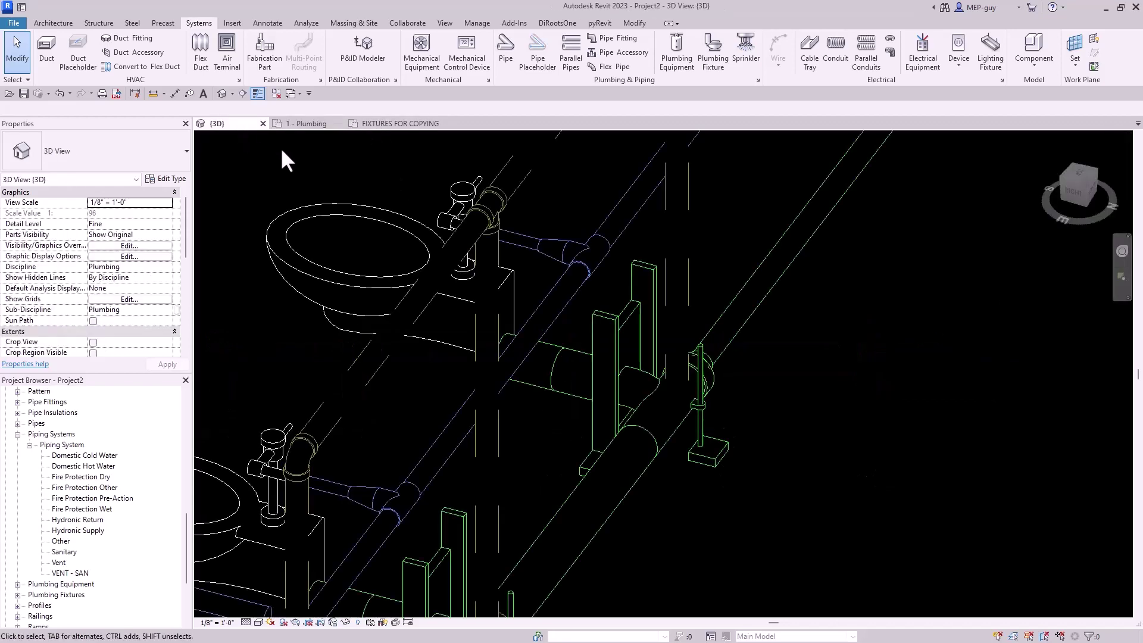
scroll(548, 452, down, 5)
mouse_move(851, 391)
shift+middle_down()
mouse_move(886, 422)
mouse_move(871, 404)
mouse_move(856, 409)
mouse_move(870, 404)
shift+middle_up()
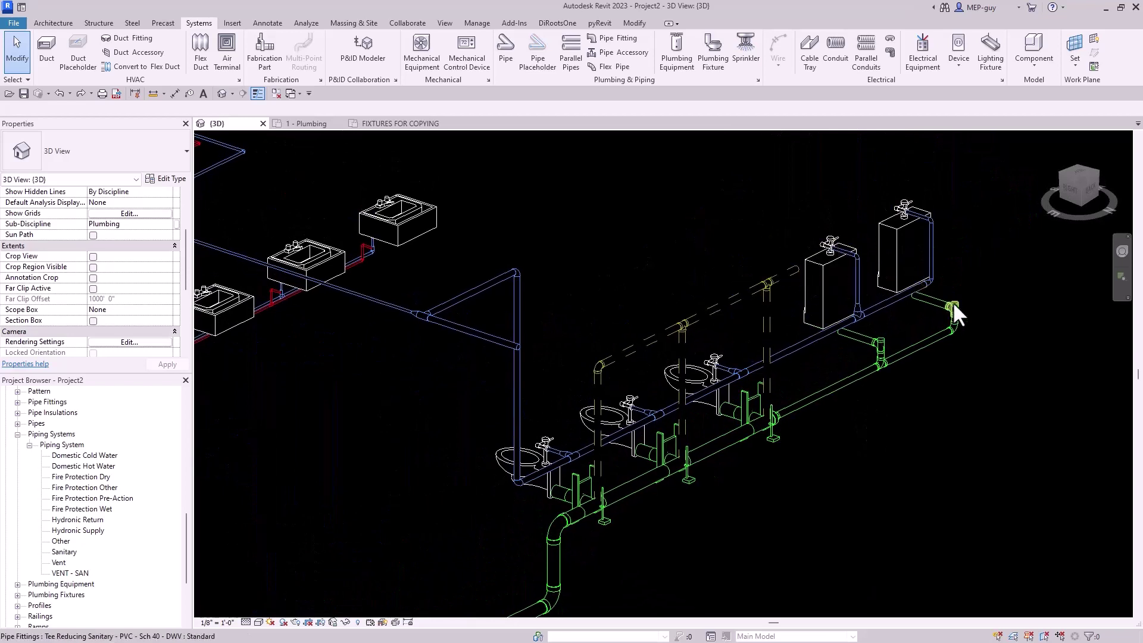
click(311, 123)
scroll(527, 291, up, 1)
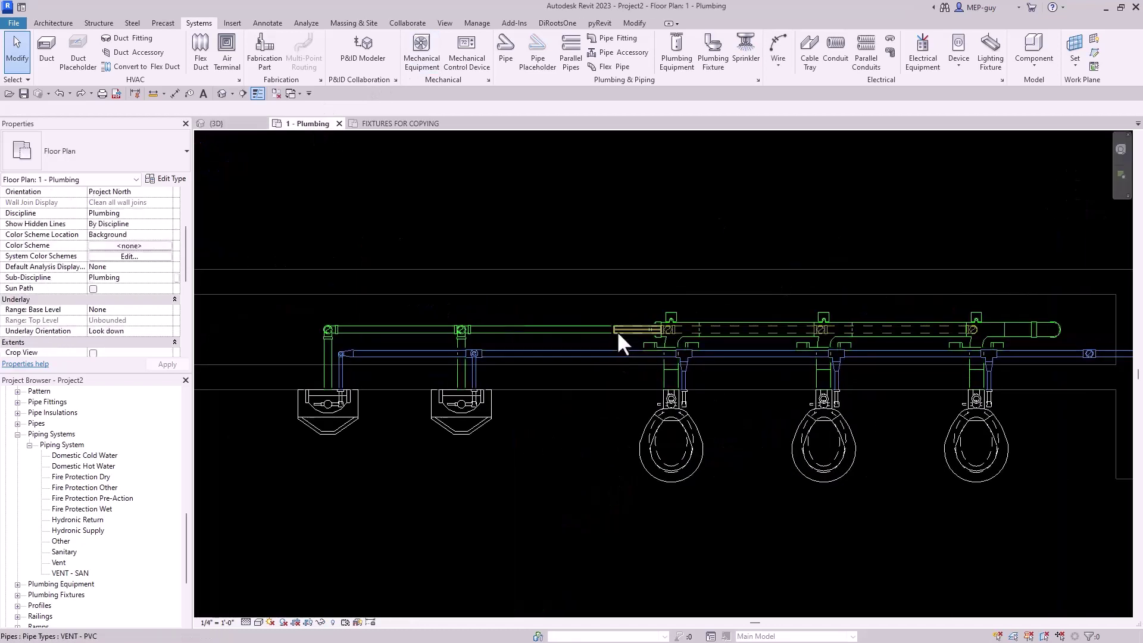
click(614, 331)
drag(614, 327, 328, 330)
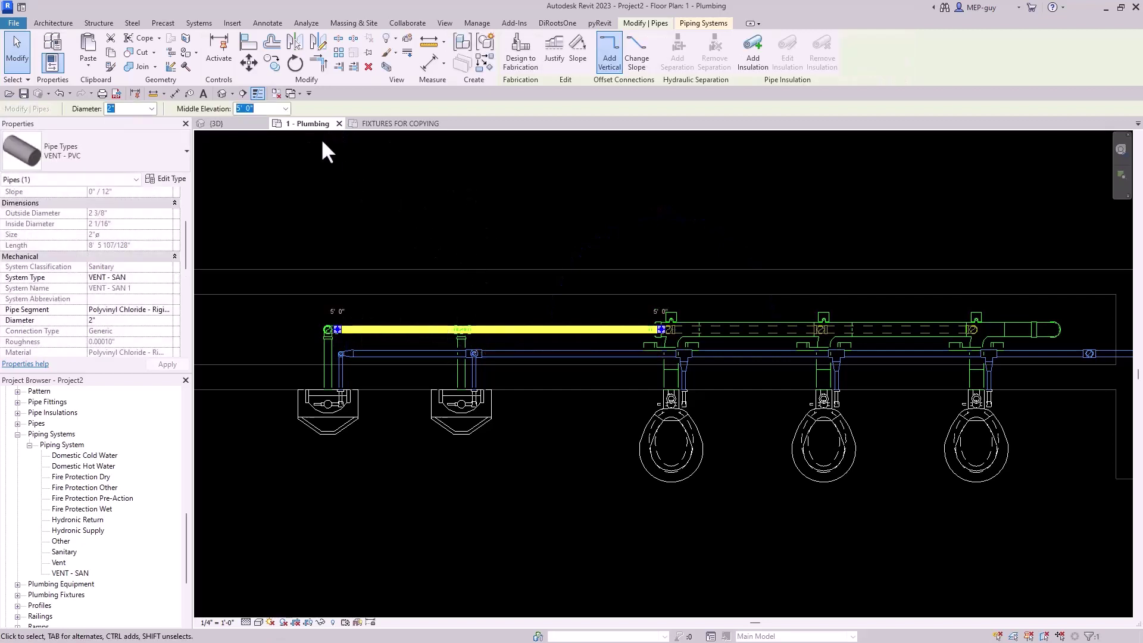
In the 3D view, detach the far urinal riser's lower end from its sanitary tee and raise it to about 1' 7".
click(232, 125)
middle_drag(592, 360, 819, 465)
key(Escape)
scroll(676, 315, up, 2)
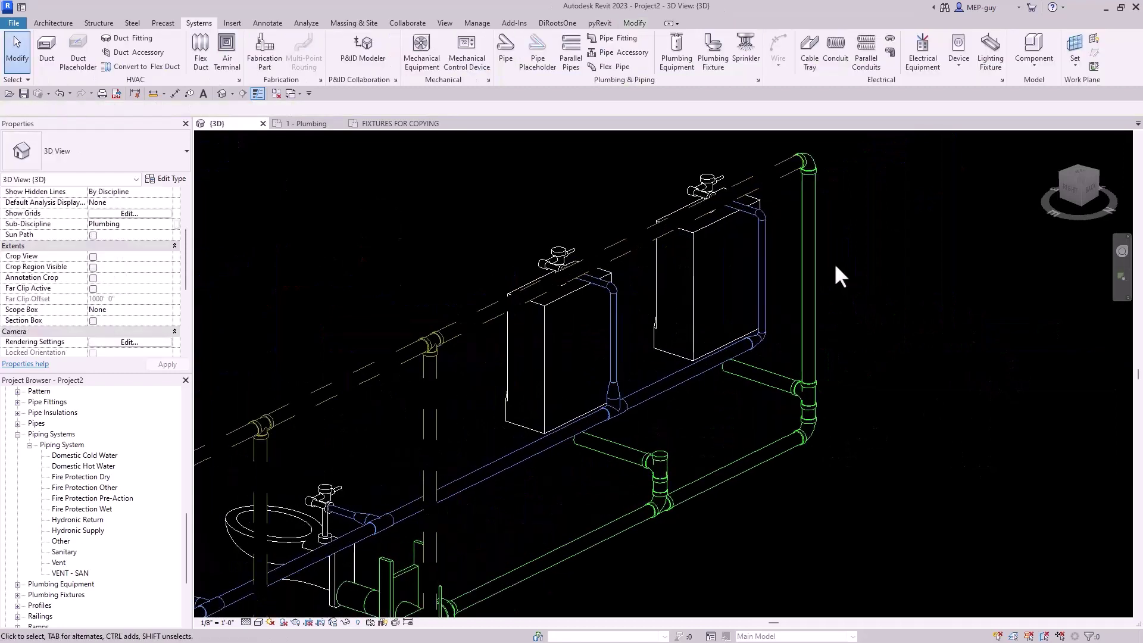
click(810, 244)
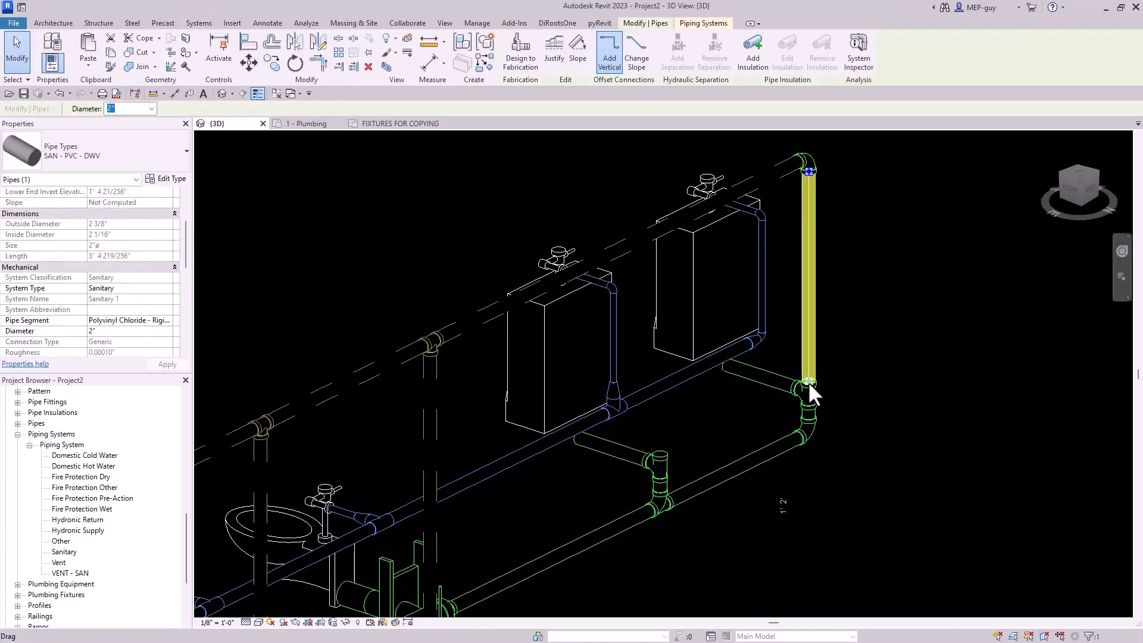
drag(809, 381, 885, 377)
key(Escape)
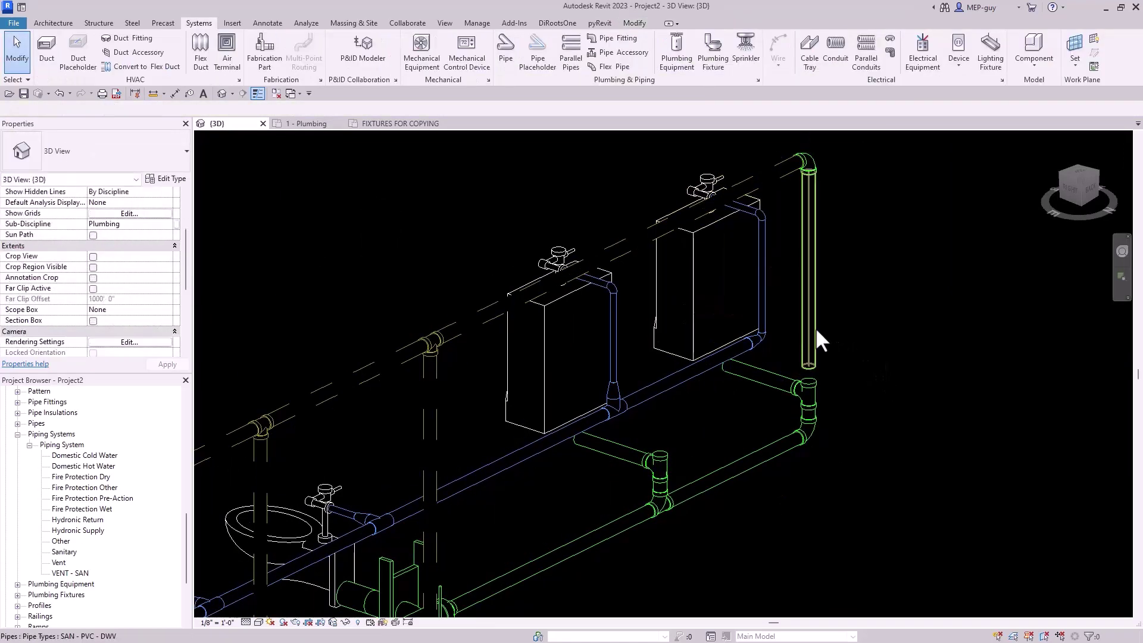
Set the system type of the detached riser at the far urinal to VENT - SAN.
click(808, 352)
click(102, 288)
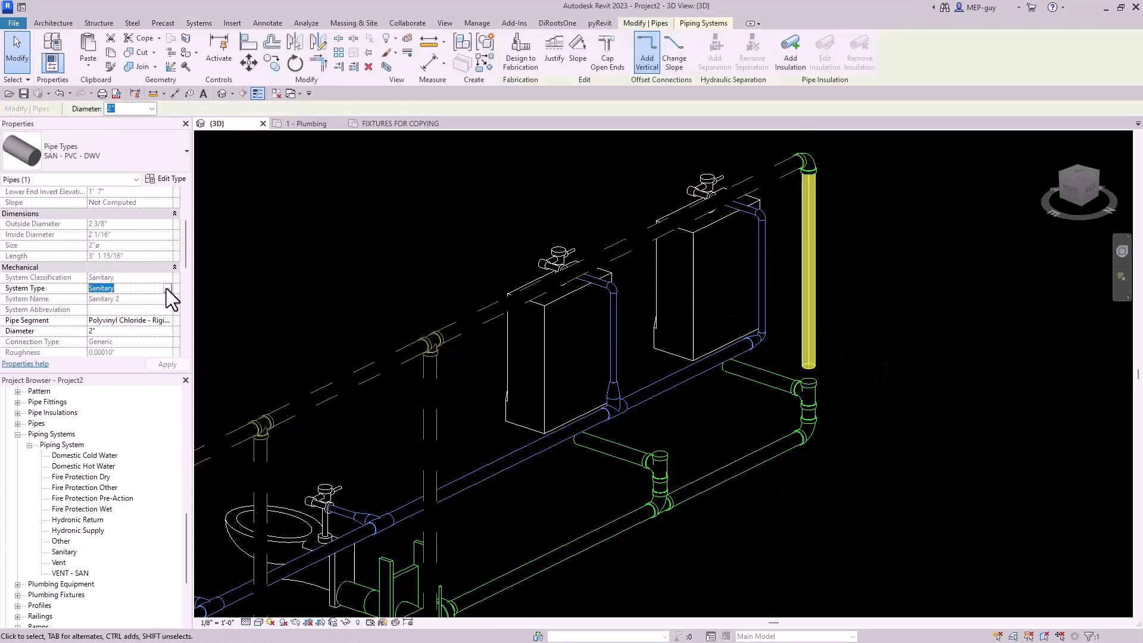
click(167, 288)
click(103, 337)
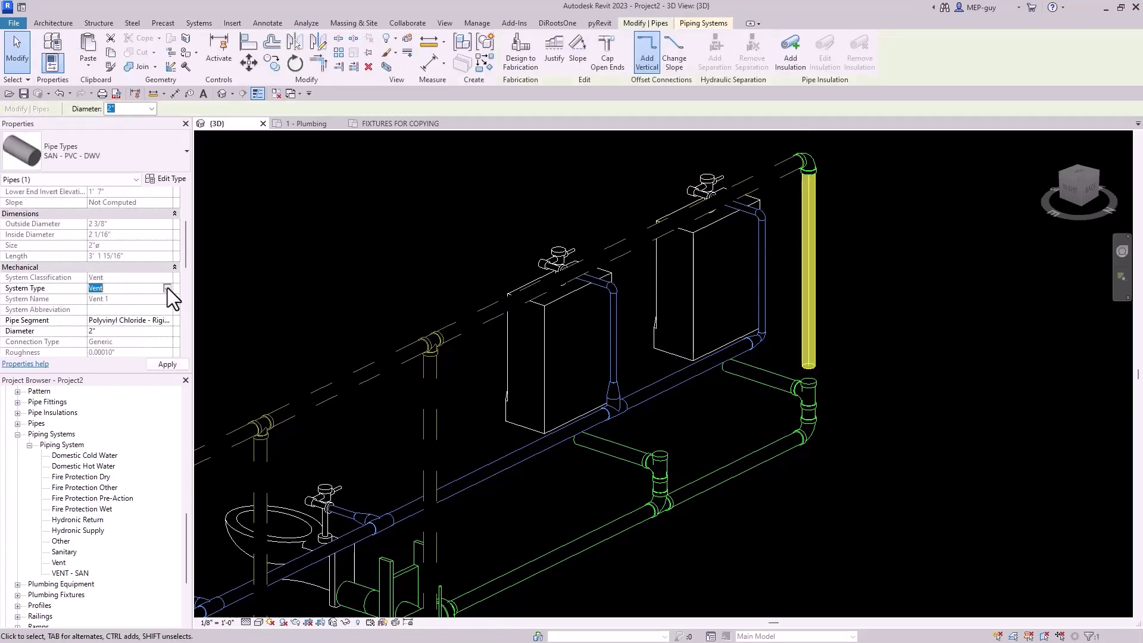
click(168, 288)
click(107, 348)
click(904, 387)
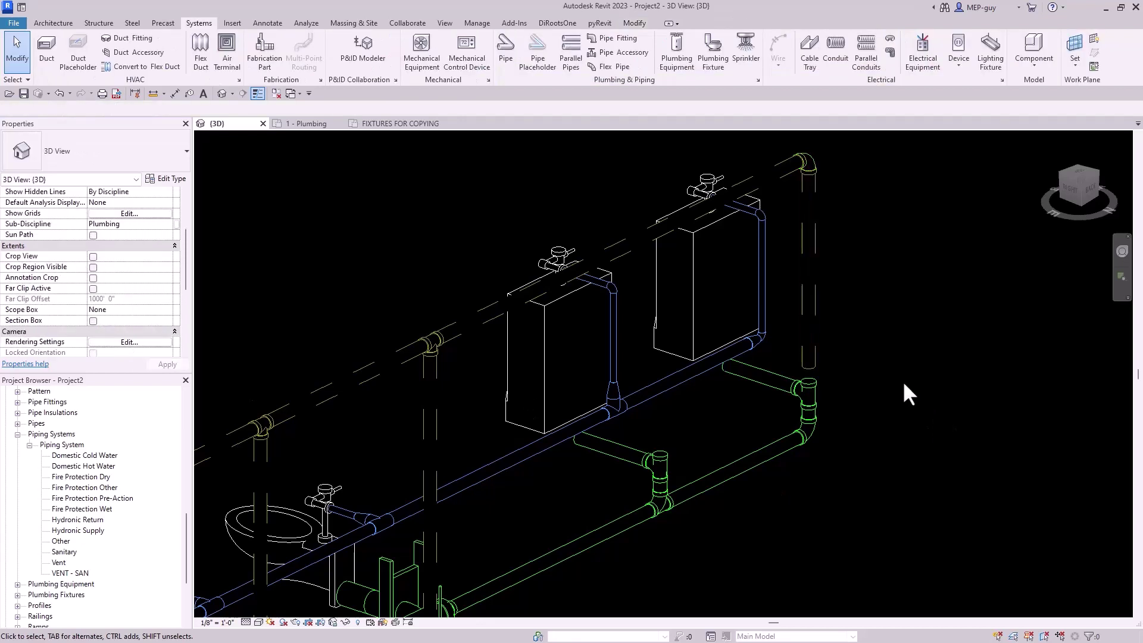
In the 1 - Plumbing floor plan, copy the far urinal's vent riser onto the other urinal's drain connection.
click(809, 270)
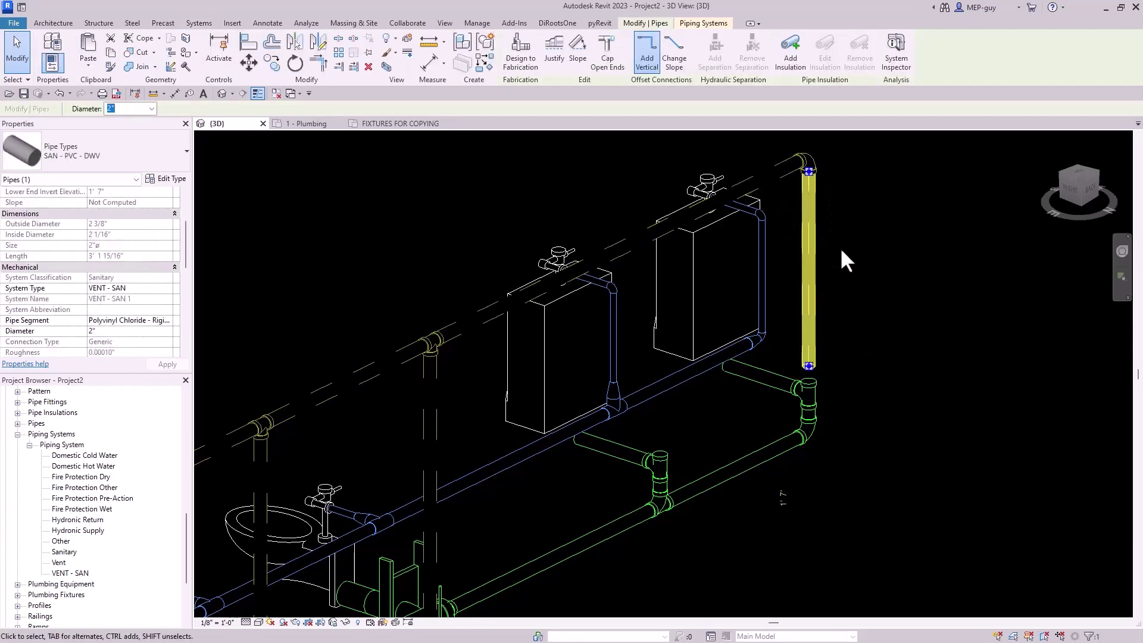
click(307, 123)
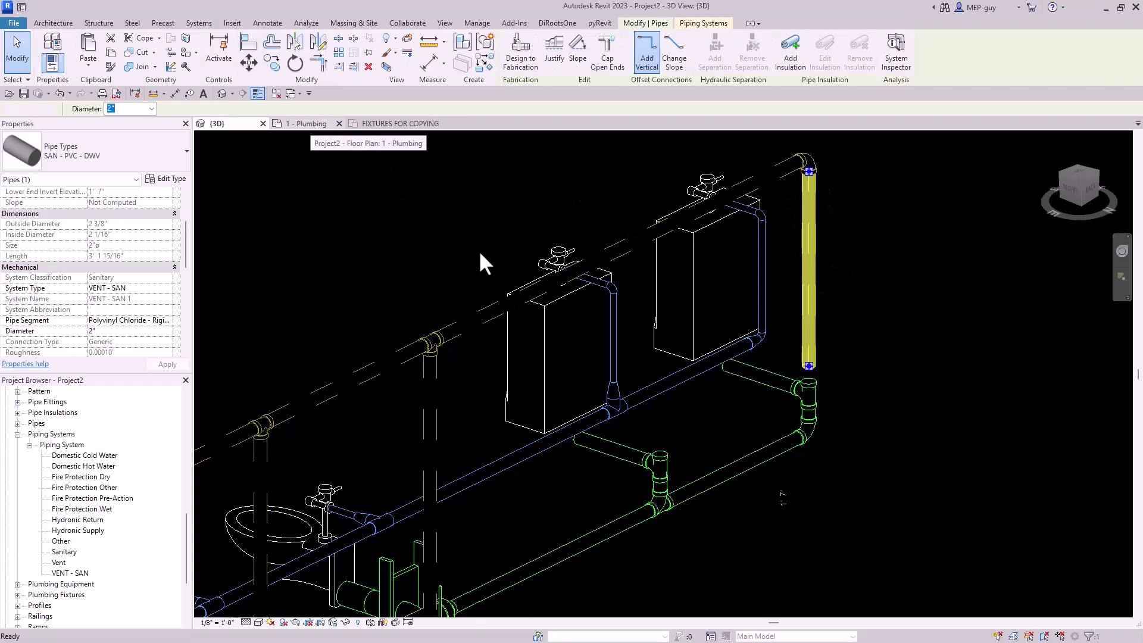
click(272, 63)
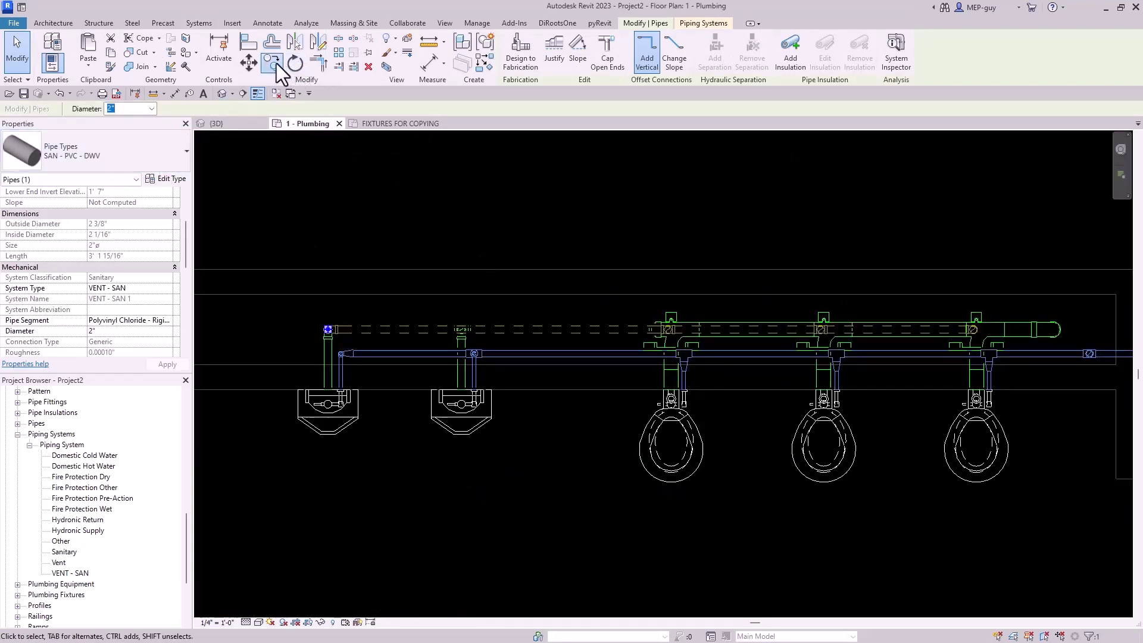
scroll(335, 342, up, 3)
click(320, 403)
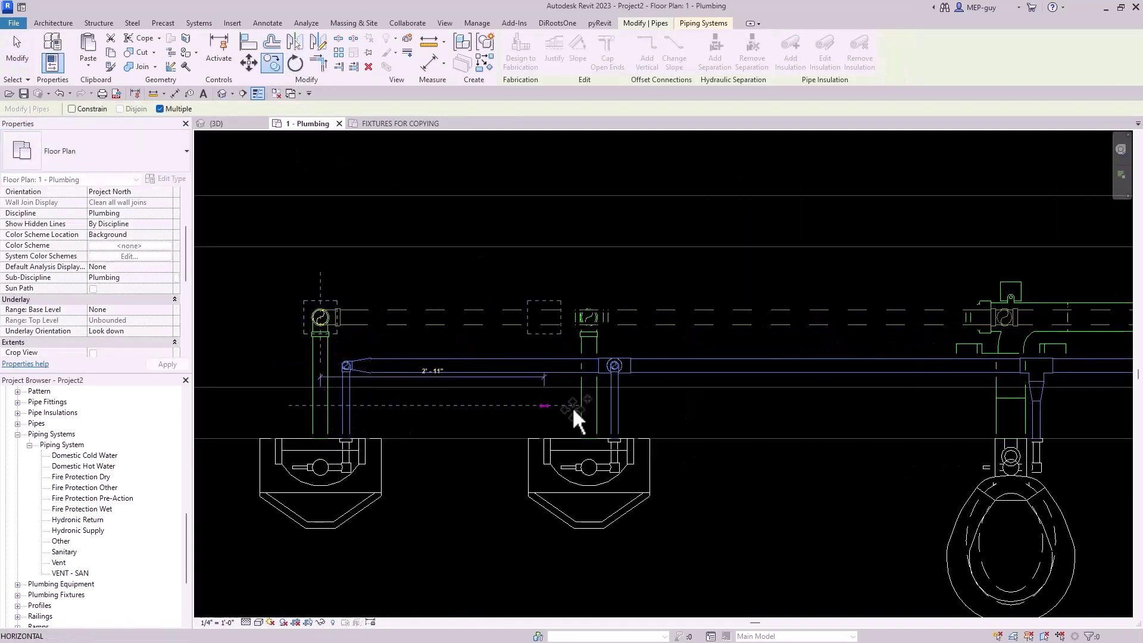
click(591, 405)
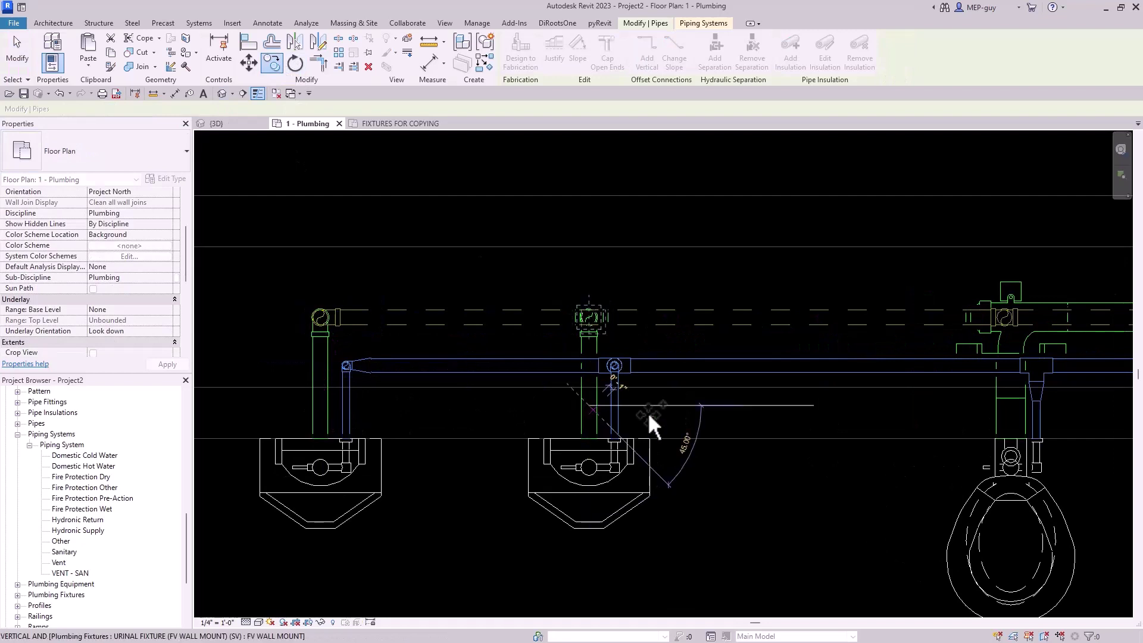
In the 3D view, join the copied riser's upper end to the horizontal vent pipe with Trim/Extend.
click(243, 124)
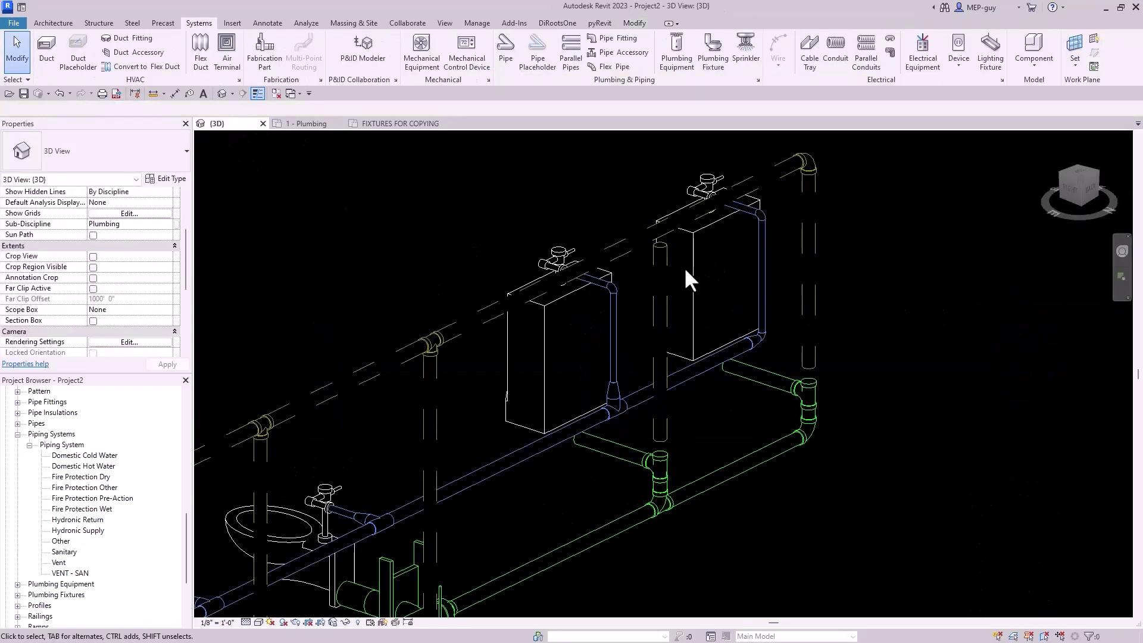
key(t)
key(r)
click(680, 227)
click(668, 280)
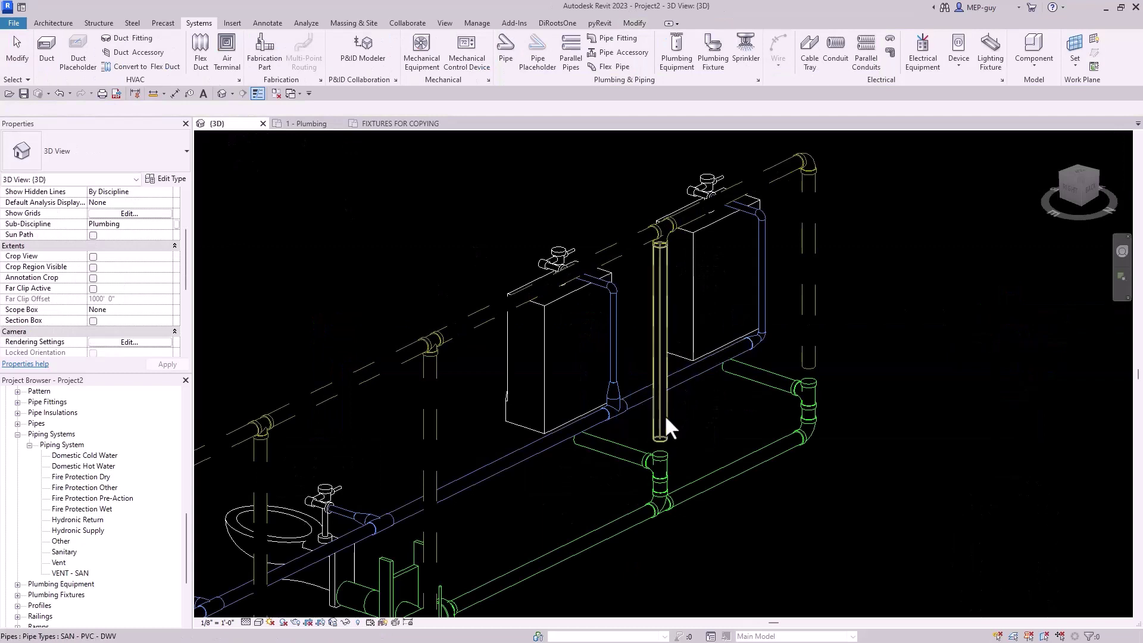
key(Escape)
Extend the copied riser's lower end down to connect with the sanitary tee of the urinal nearest the water closets.
click(662, 441)
drag(660, 441, 660, 454)
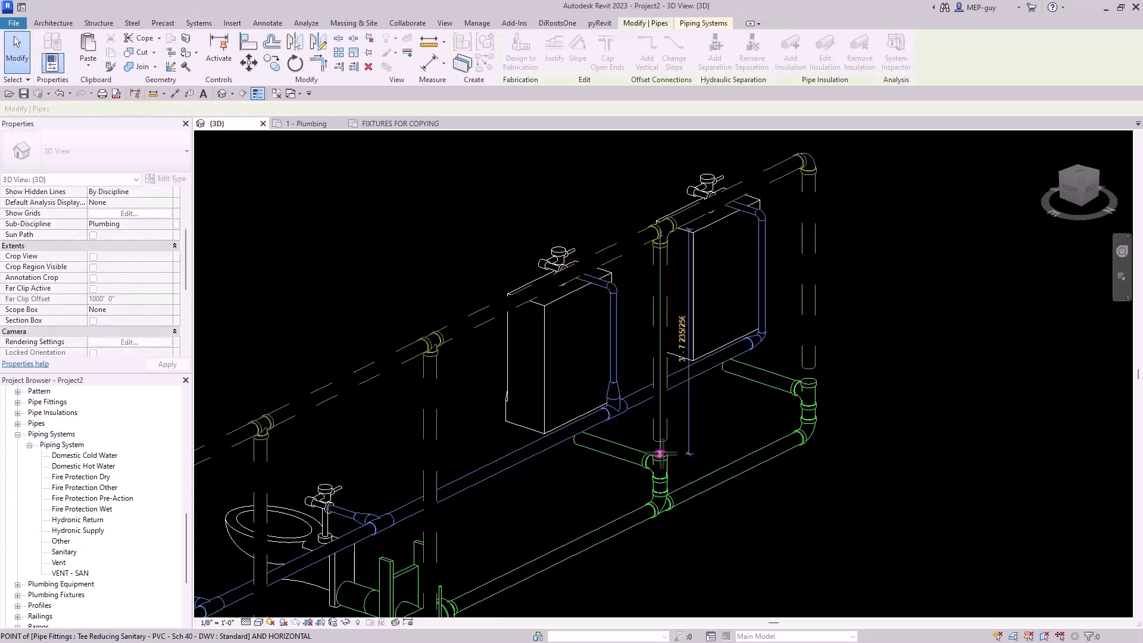
click(763, 432)
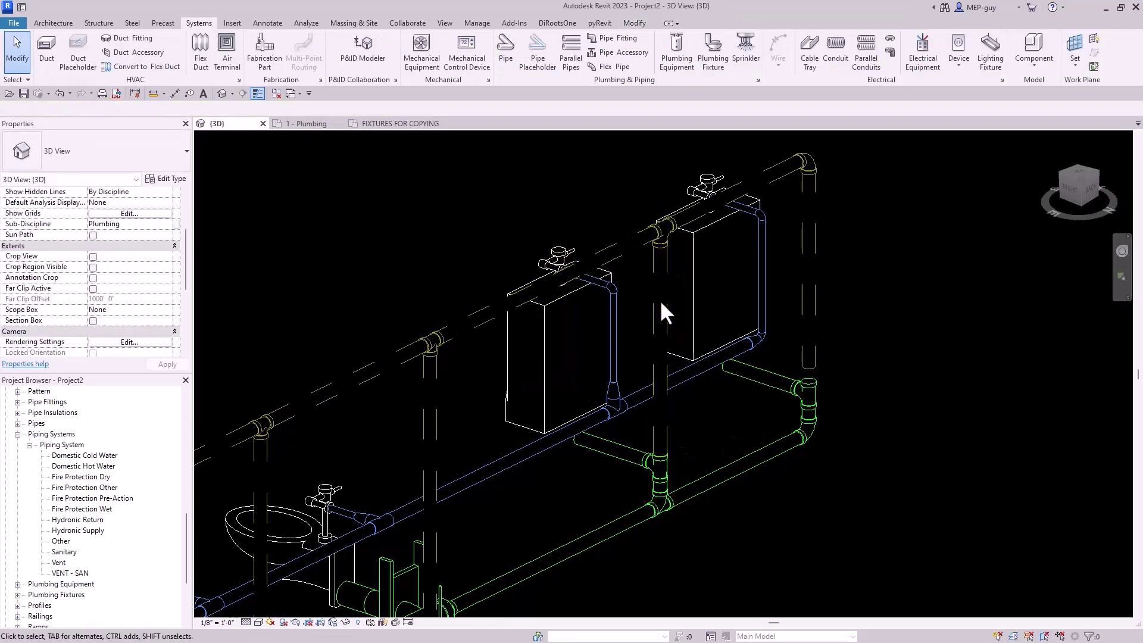
Change the pipe type of the copied urinal vent riser together with its upper tee.
key(Tab)
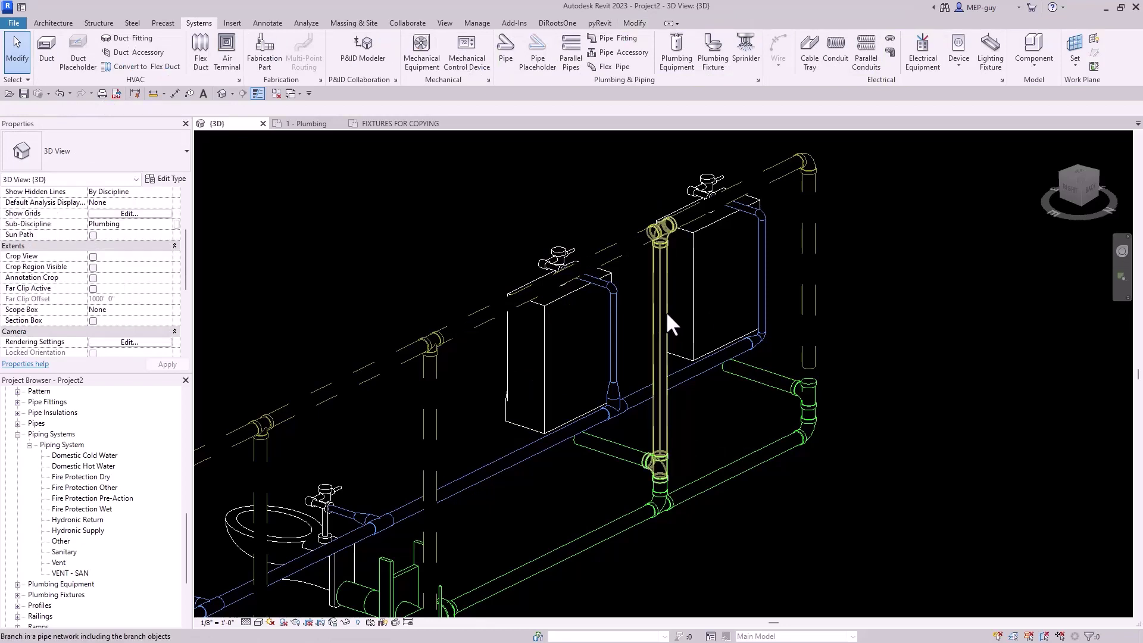
click(666, 259)
ctrl+click(668, 260)
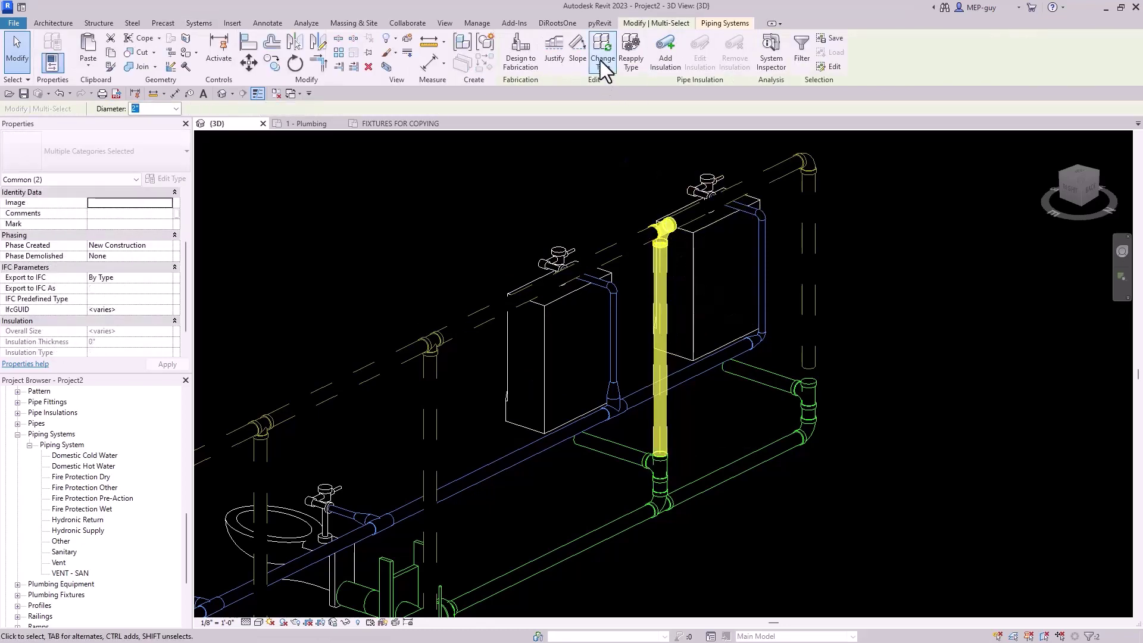
click(600, 58)
click(84, 158)
click(41, 261)
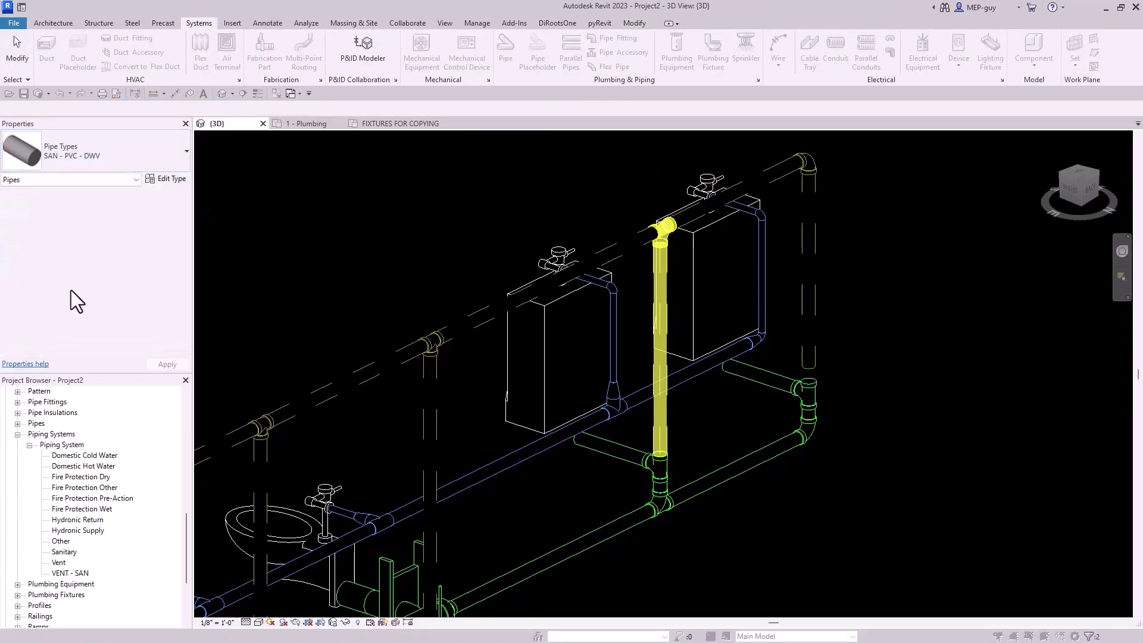
key(Escape)
Examine the vent piping above the water closets and urinals, and the lavatory piping from the opposite side.
scroll(951, 381, down, 2)
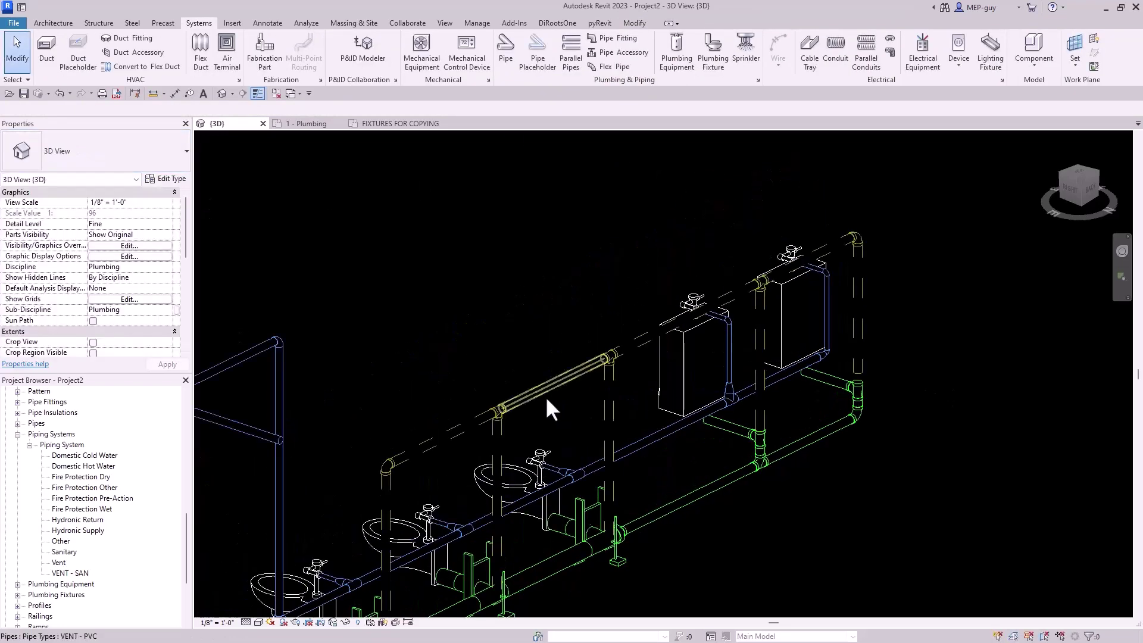
scroll(453, 426, up, 3)
scroll(695, 330, up, 3)
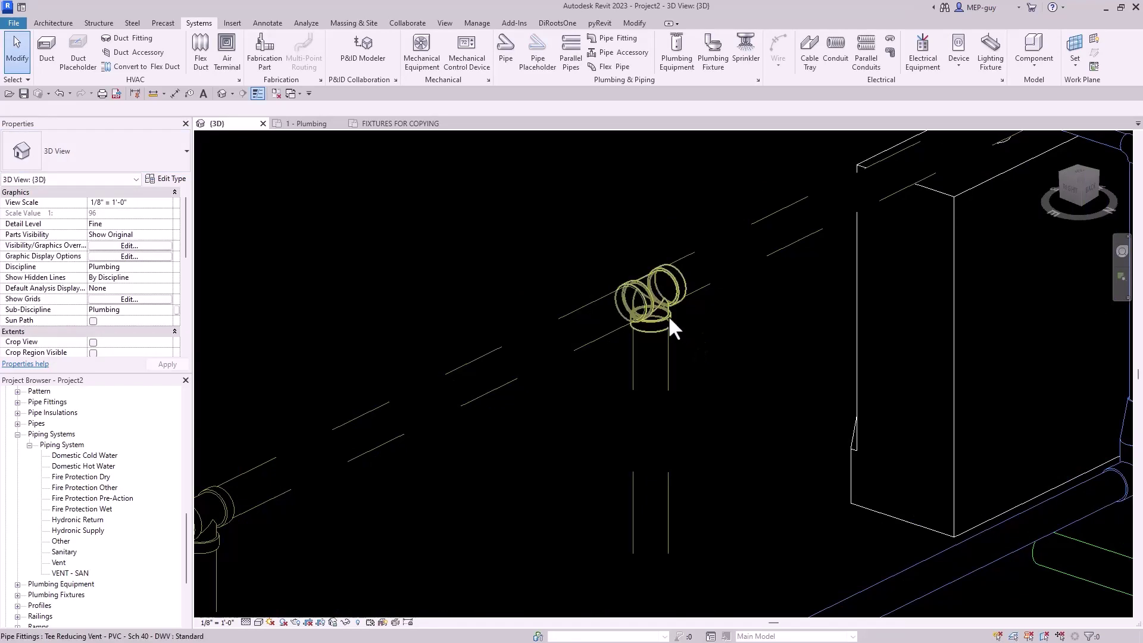
scroll(696, 325, down, 3)
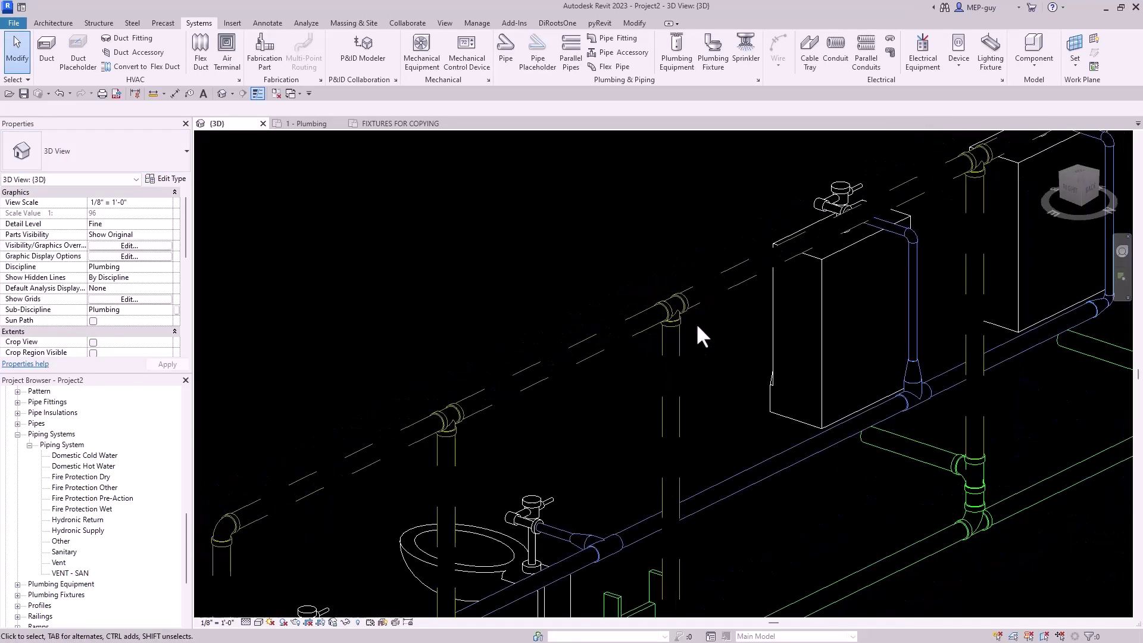
scroll(703, 328, down, 3)
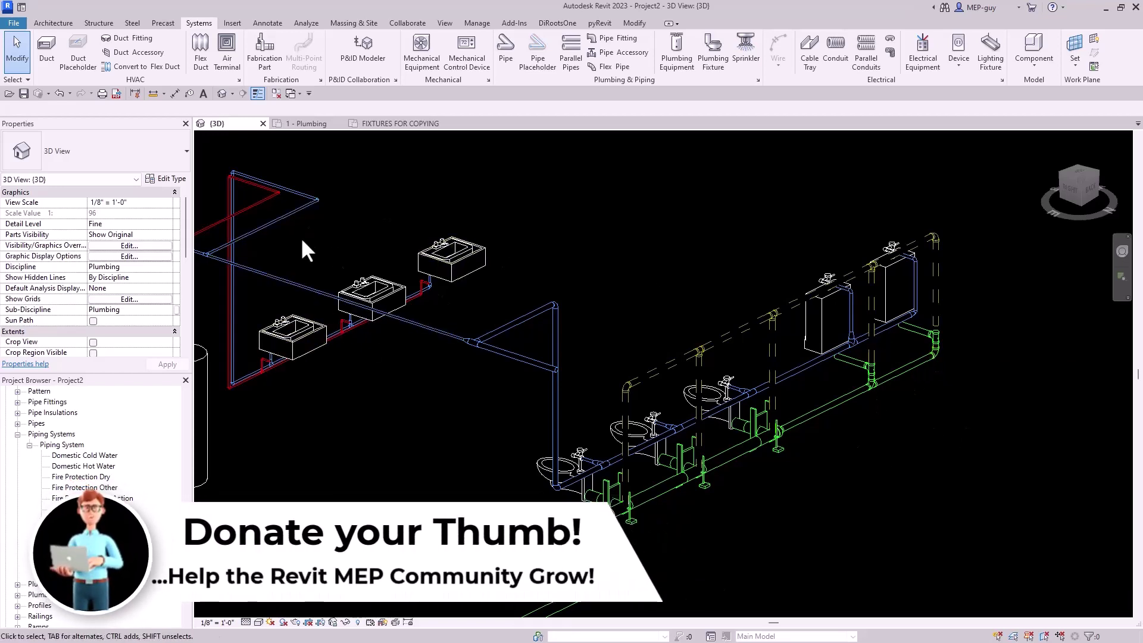
click(316, 334)
shift+middle_drag(317, 334, 462, 402)
click(472, 481)
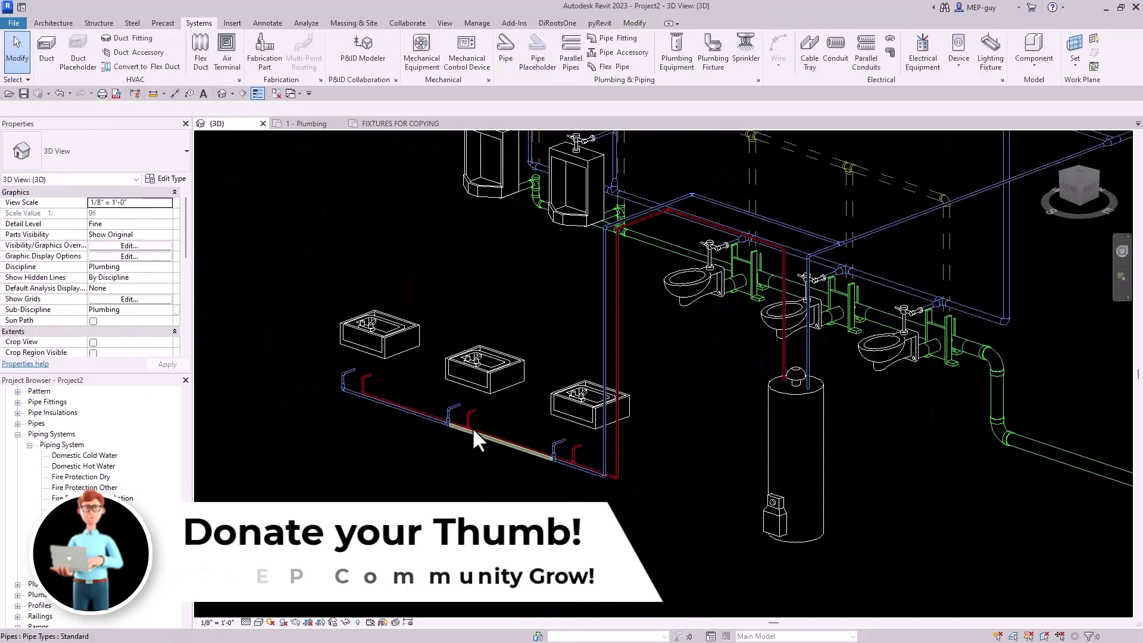
scroll(531, 439, up, 5)
scroll(524, 417, down, 5)
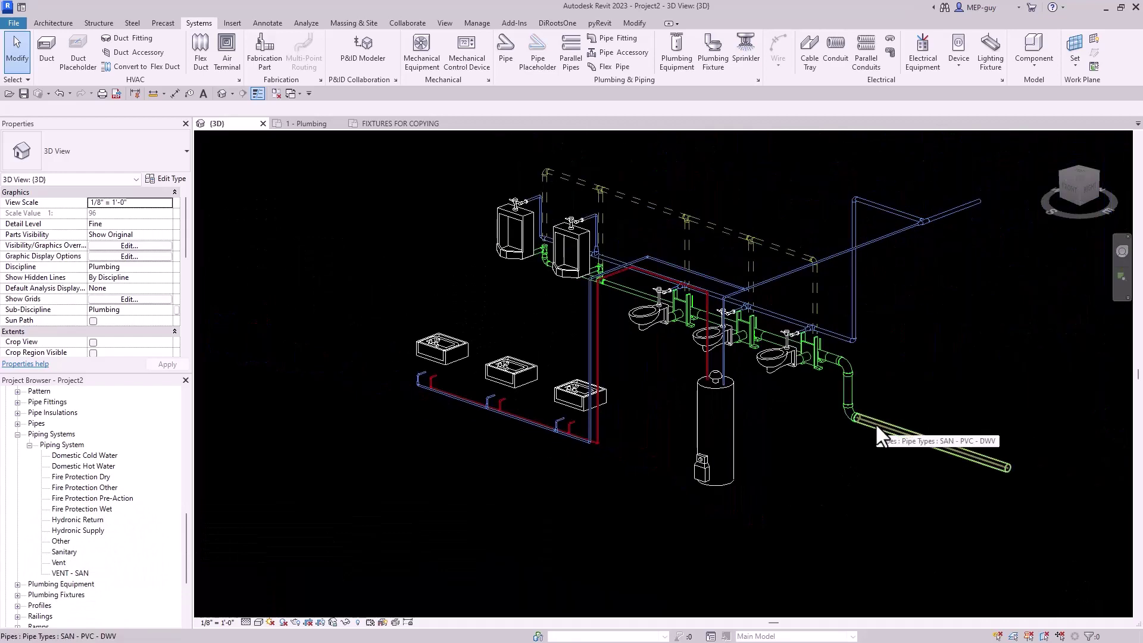
Draw a 2" pipe from the middle lavatory's rear drain connector down to -2' 0", then horizontally about 6'-7" parallel to the lavatory row.
click(514, 379)
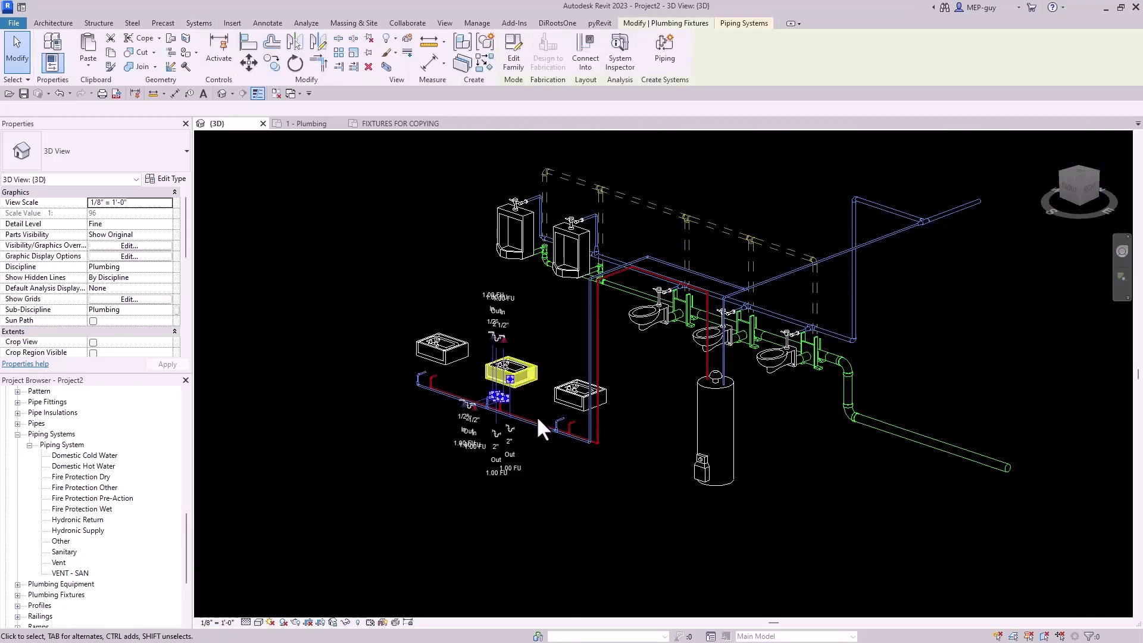
scroll(524, 419, up, 4)
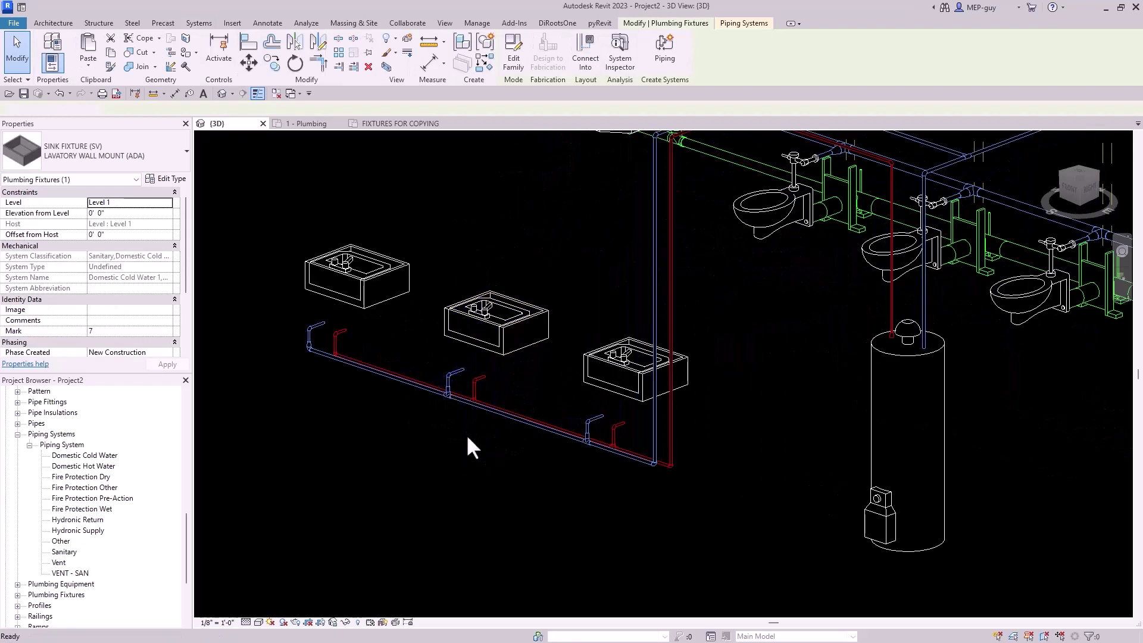
key(p)
key(i)
click(466, 375)
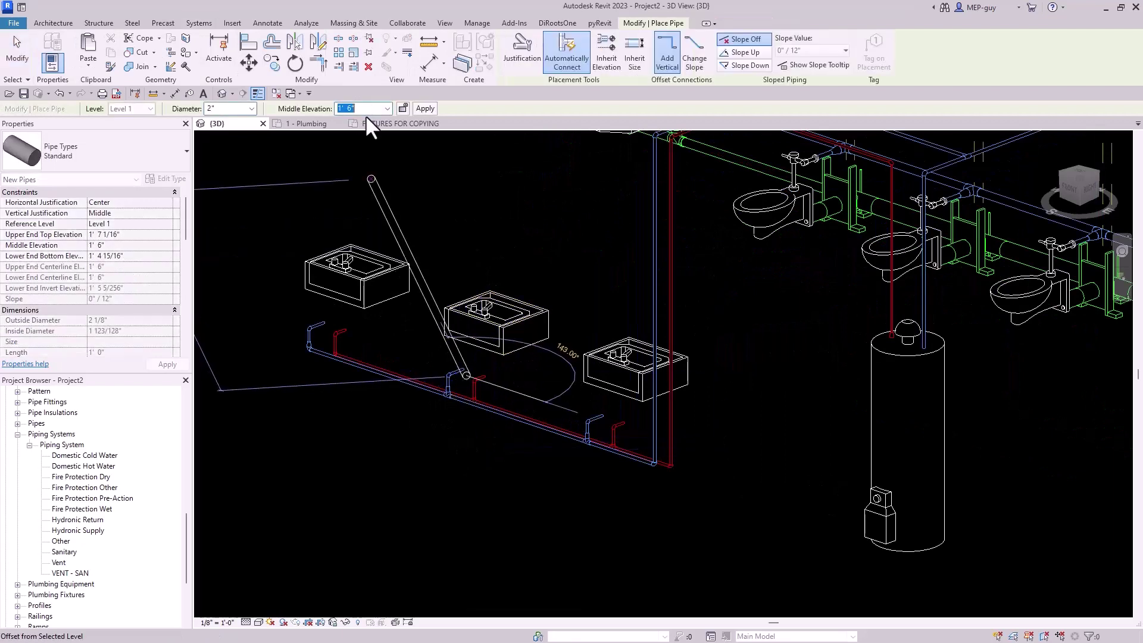
text(-2)
key(Return)
scroll(442, 434, down, 3)
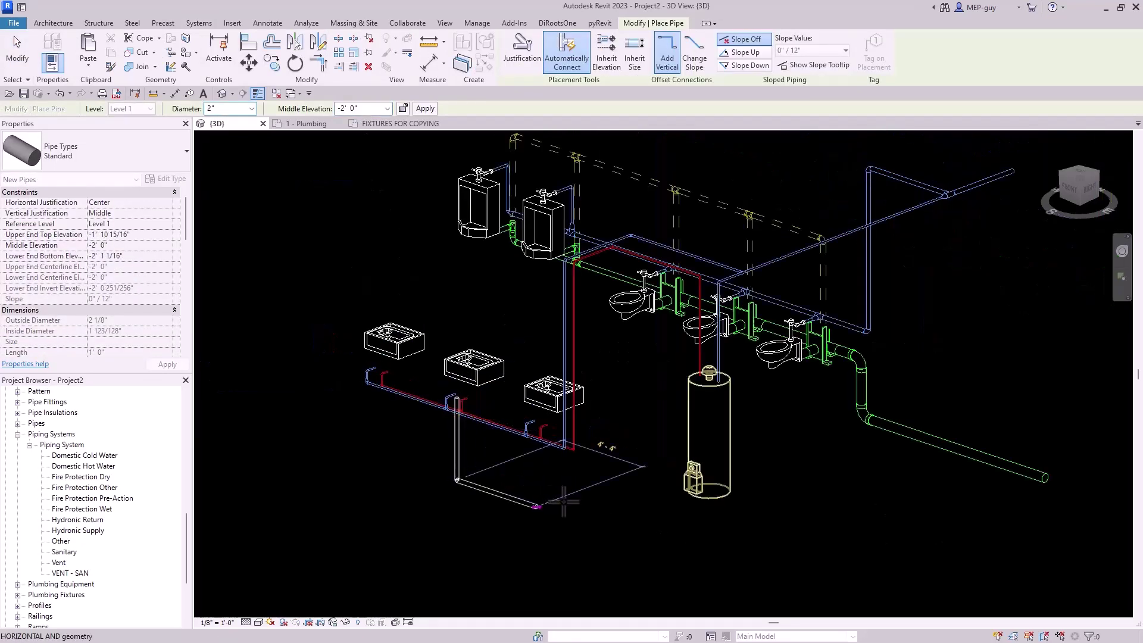
click(582, 515)
key(Escape)
key(Escape)
Change the whole new lavatory drain branch, including its elbow, to the SAN - PVC - DWV pipe type.
scroll(484, 443, up, 3)
click(477, 521)
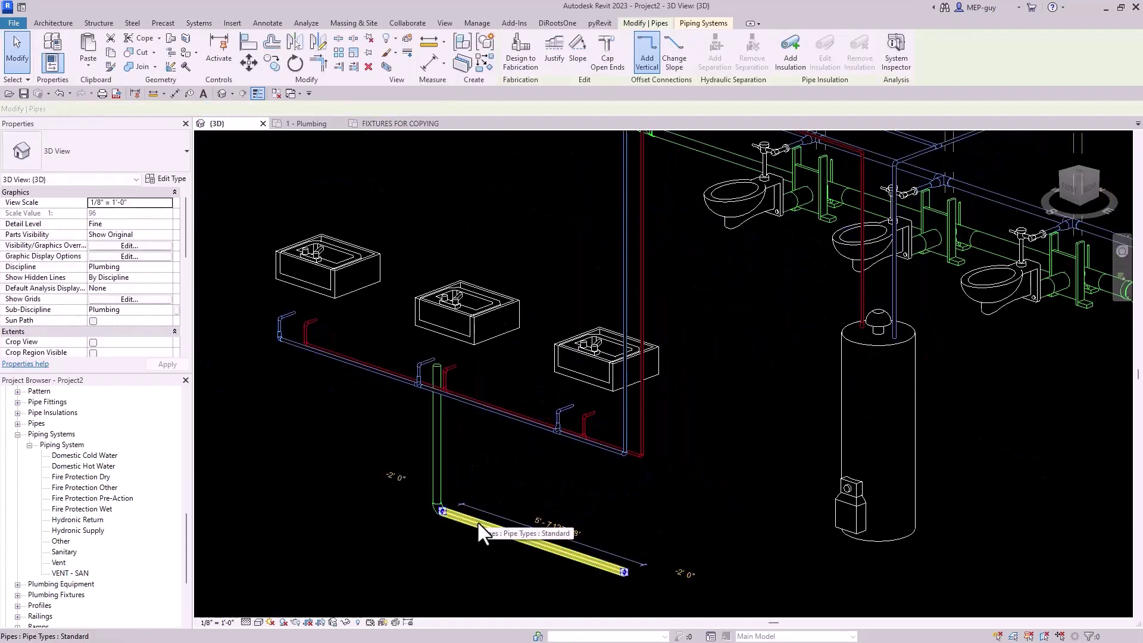
key(Escape)
key(Tab)
click(486, 524)
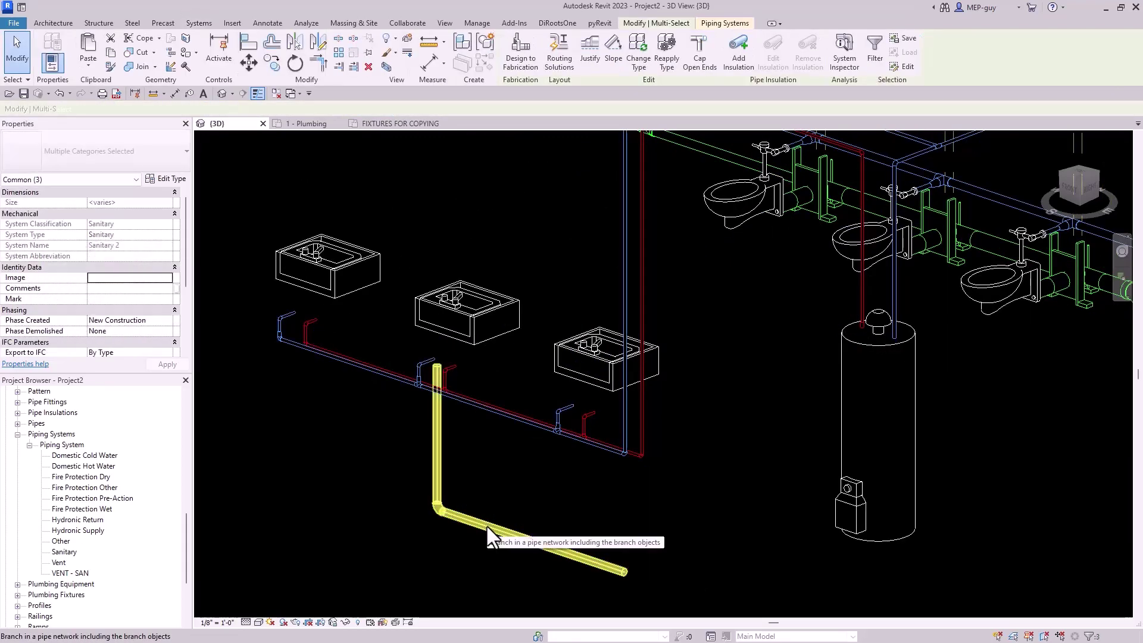
click(632, 55)
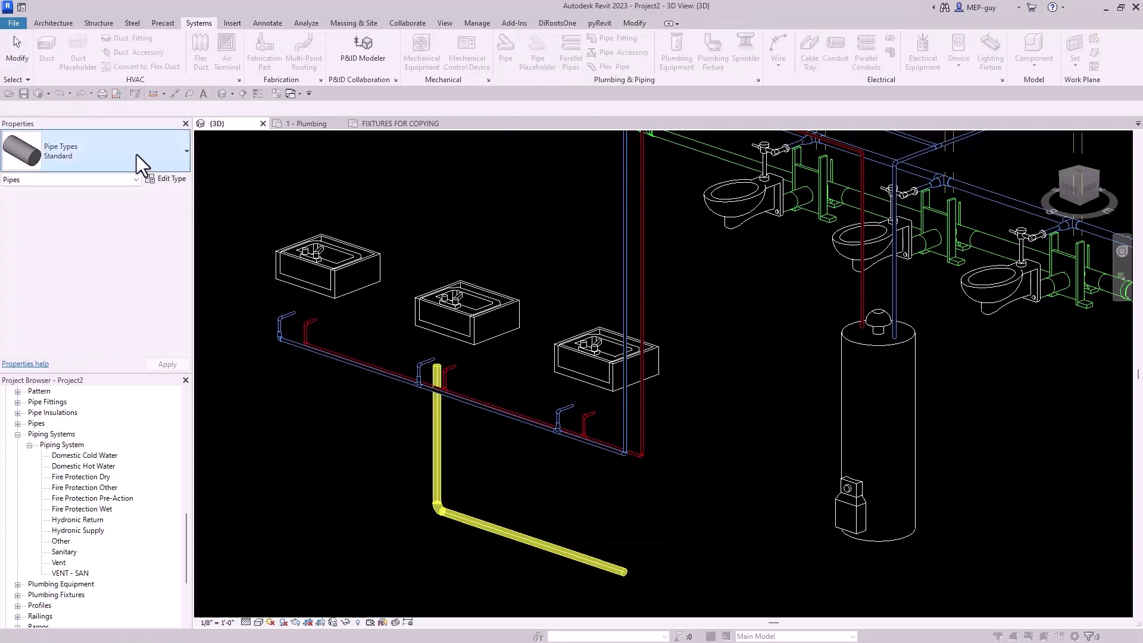
click(129, 154)
click(65, 236)
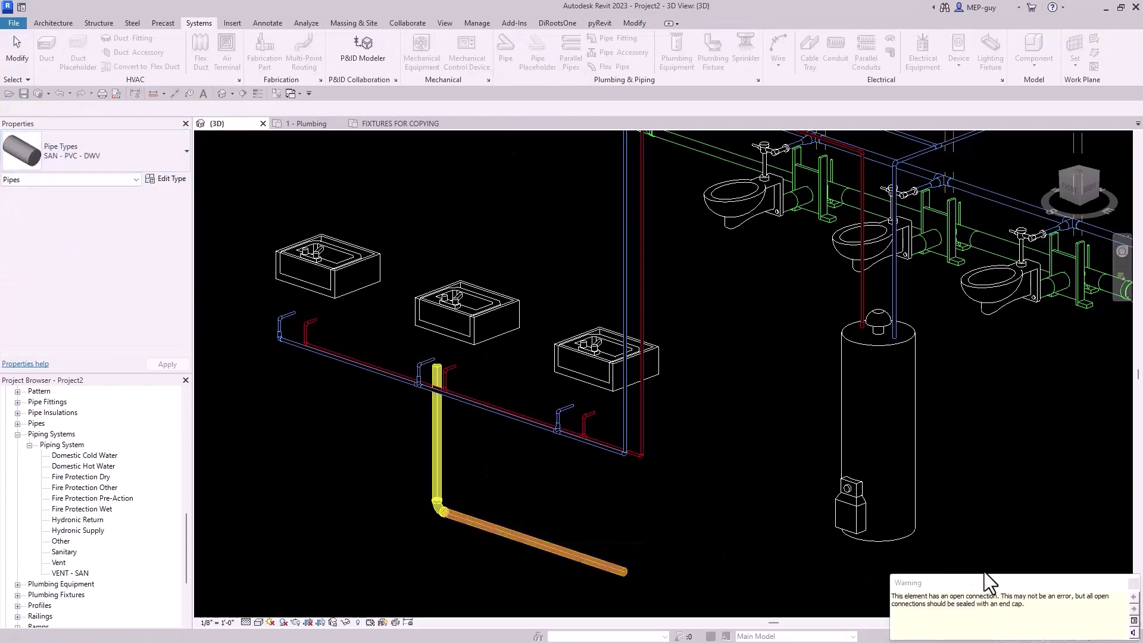
click(566, 485)
Detach the drain riser's upper end from the middle lavatory's rear drain connector by lowering it slightly.
scroll(437, 363, up, 4)
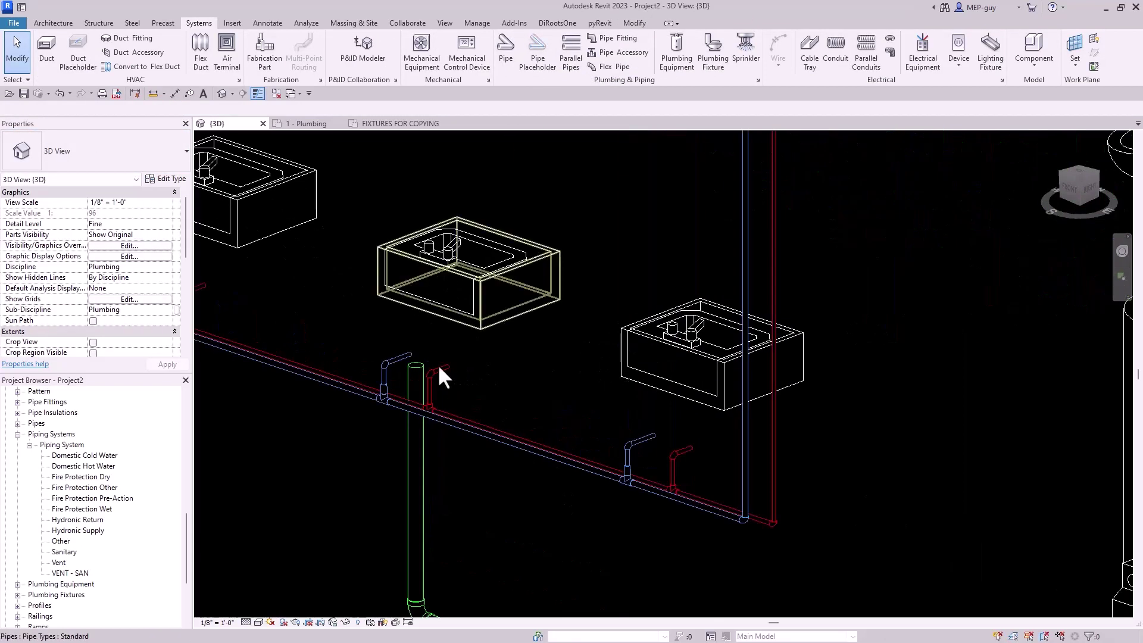
drag(414, 365, 449, 372)
click(481, 327)
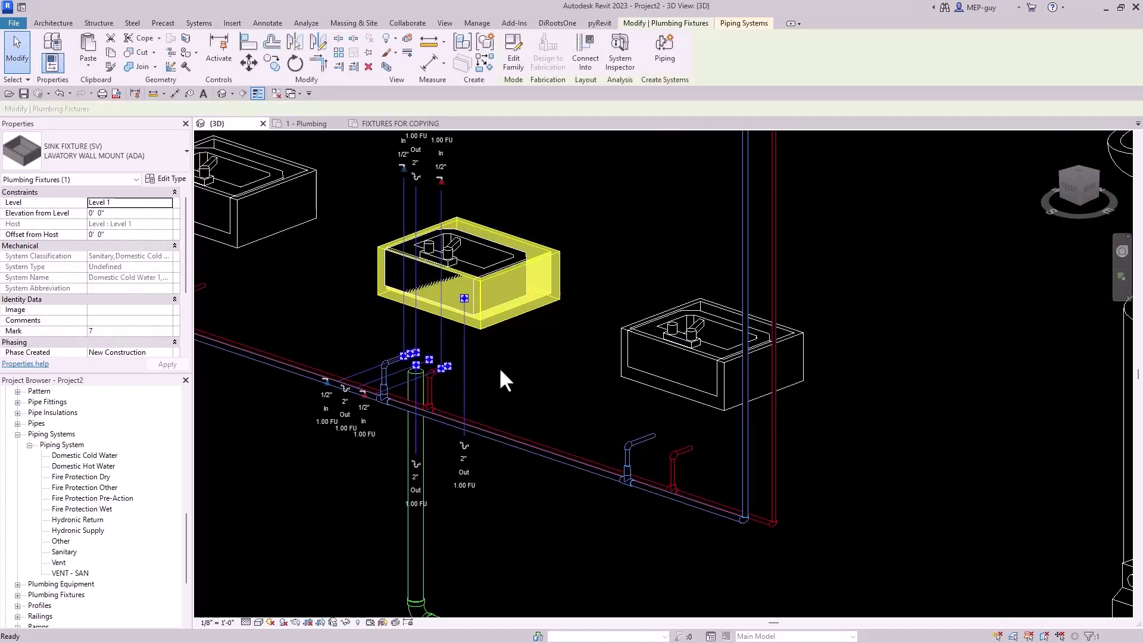
click(499, 368)
Temporarily hide the domestic hot water and domestic cold water piping networks in the 3D view.
key(Tab)
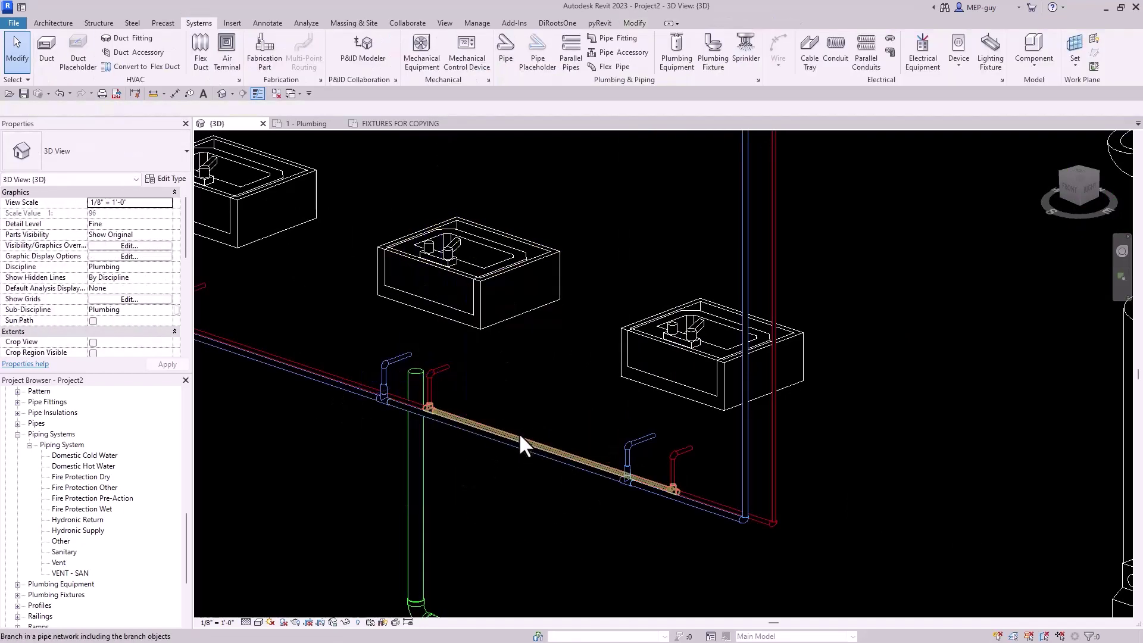
click(520, 438)
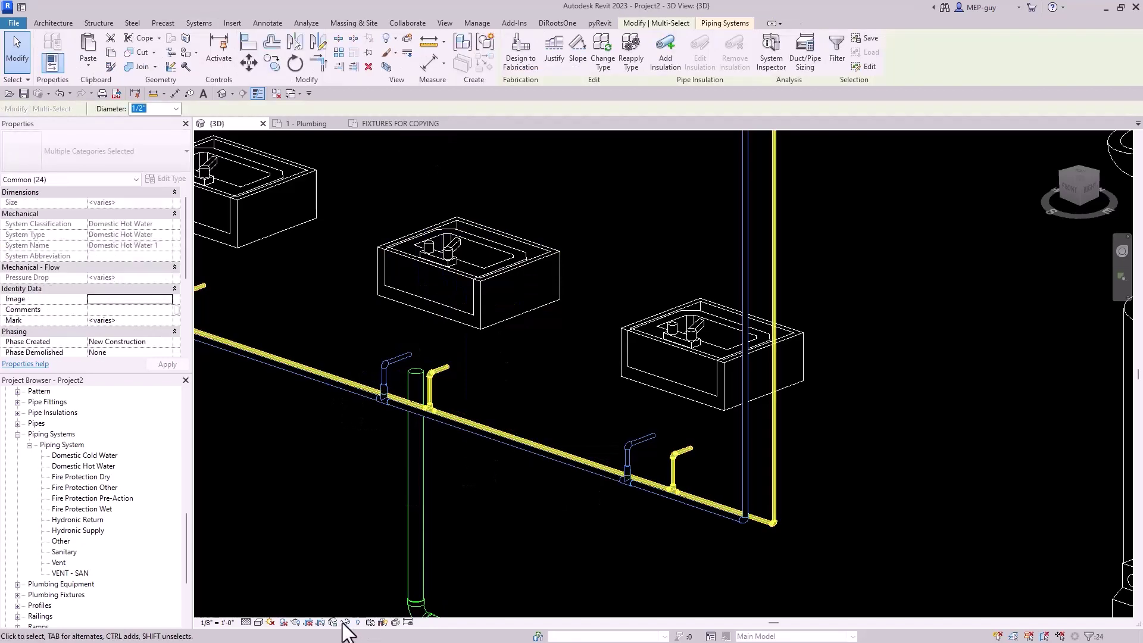
click(345, 622)
click(362, 592)
key(Tab)
click(495, 435)
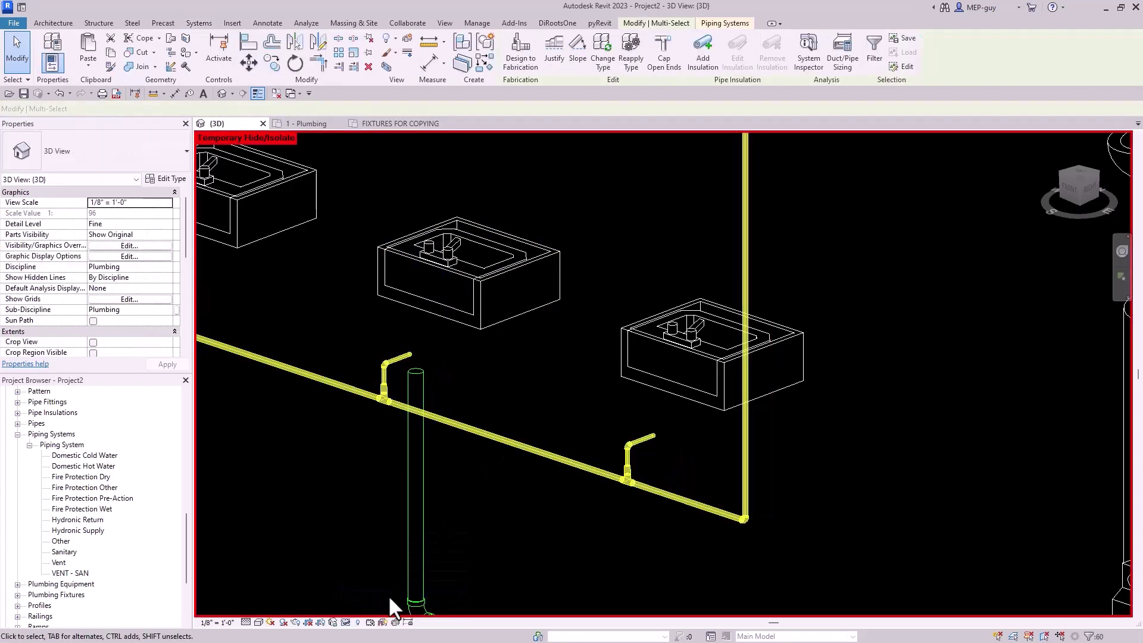
click(345, 622)
click(365, 595)
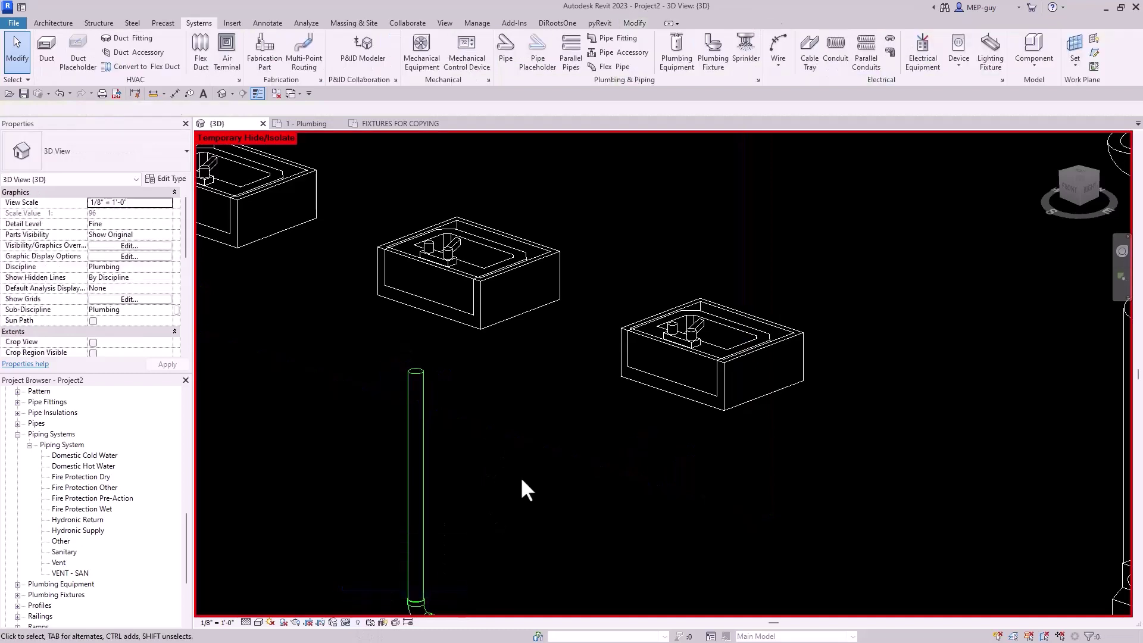
Connect the middle lavatory's underside sanitary connector into the vertical drain riser with Connect Into.
scroll(494, 447, down, 2)
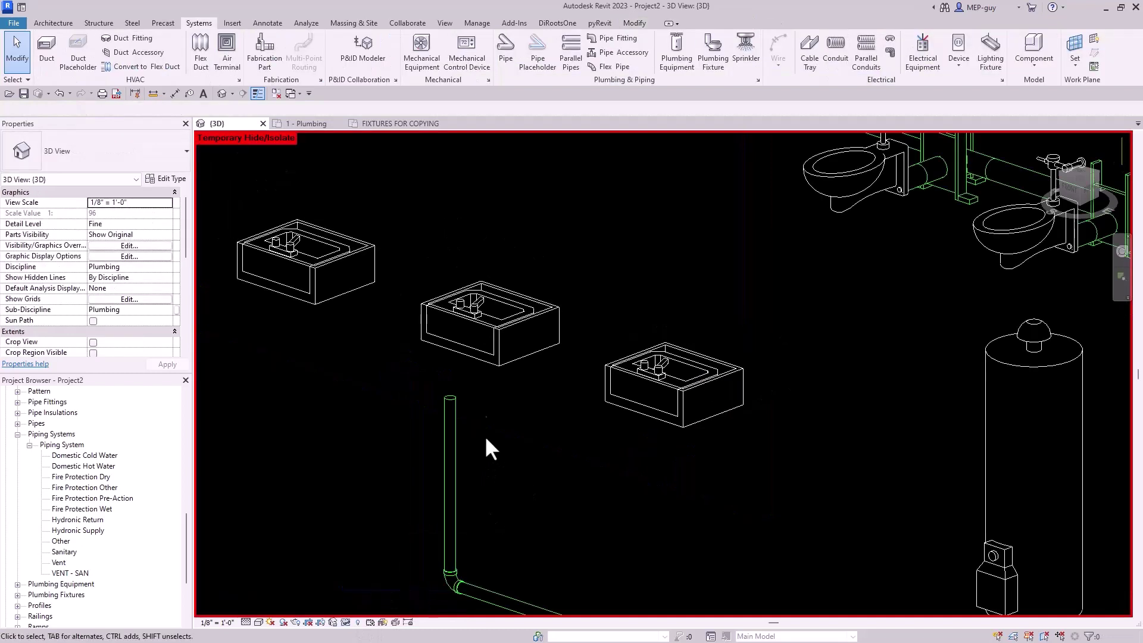
click(504, 369)
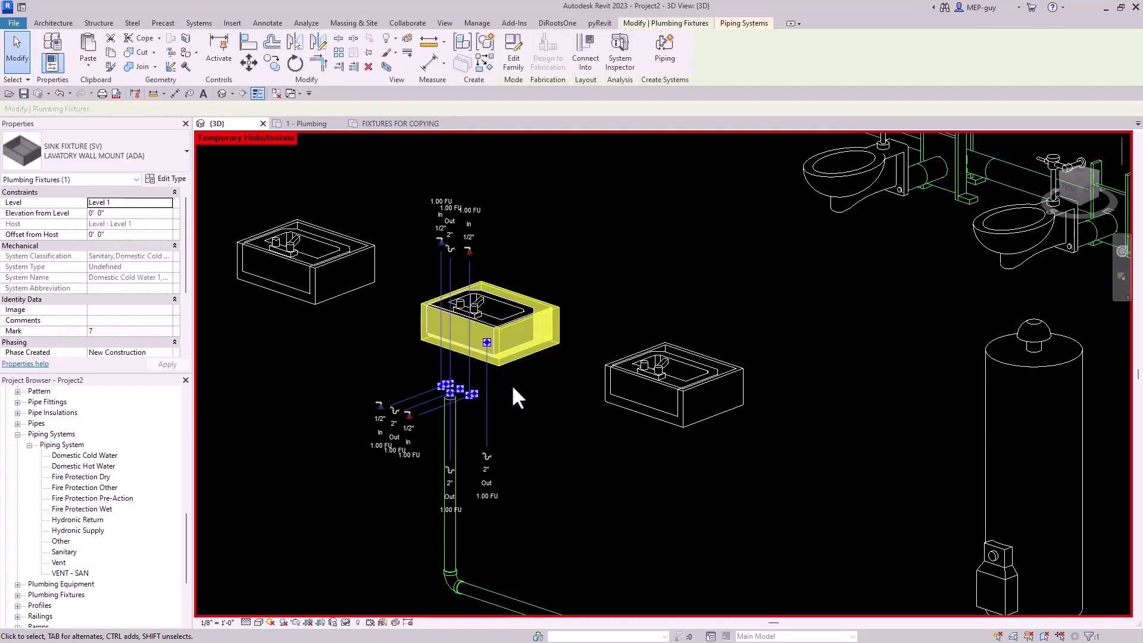
click(591, 45)
click(503, 201)
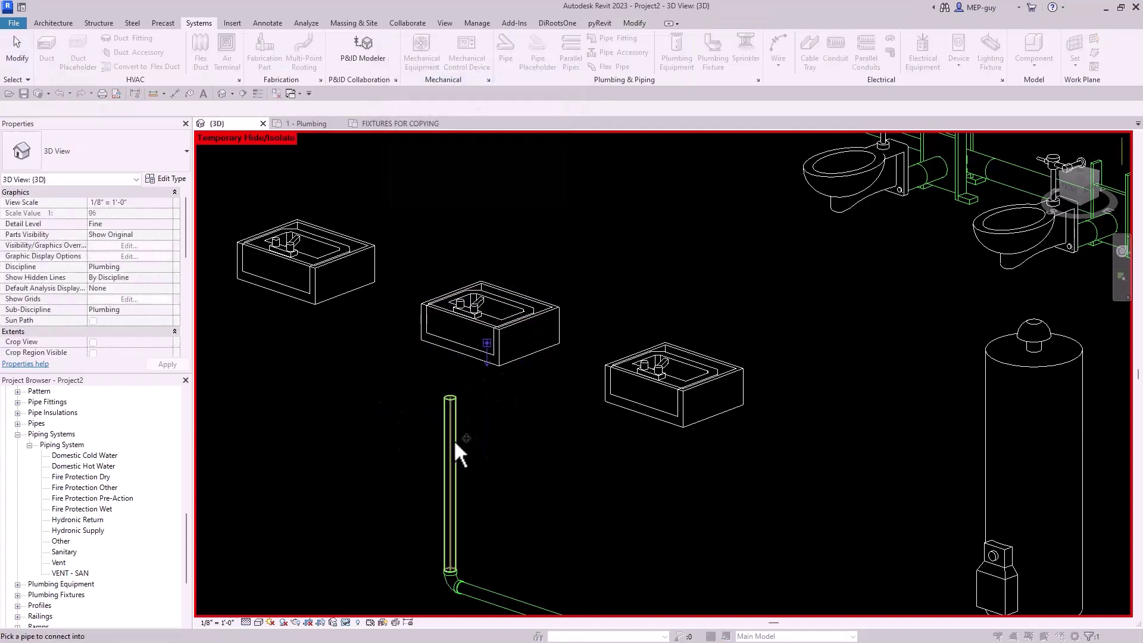
scroll(480, 417, up, 2)
Set the middle elevation of the short horizontal pipe between the middle lavatory and the riser to 1' 6".
click(474, 347)
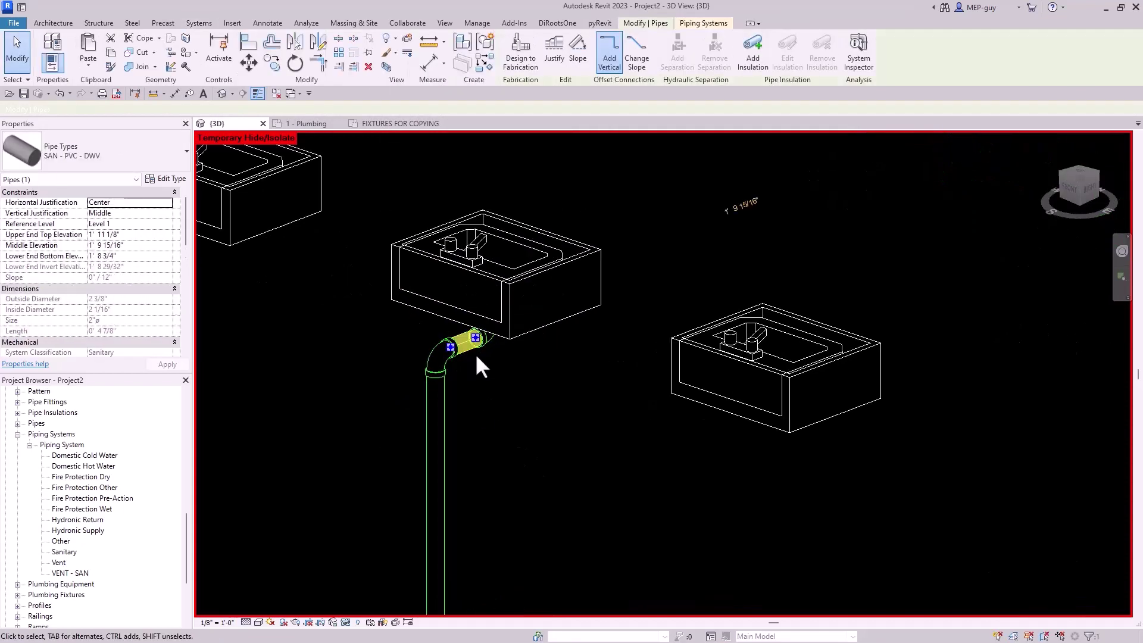
click(267, 109)
text(1 6)
key(Return)
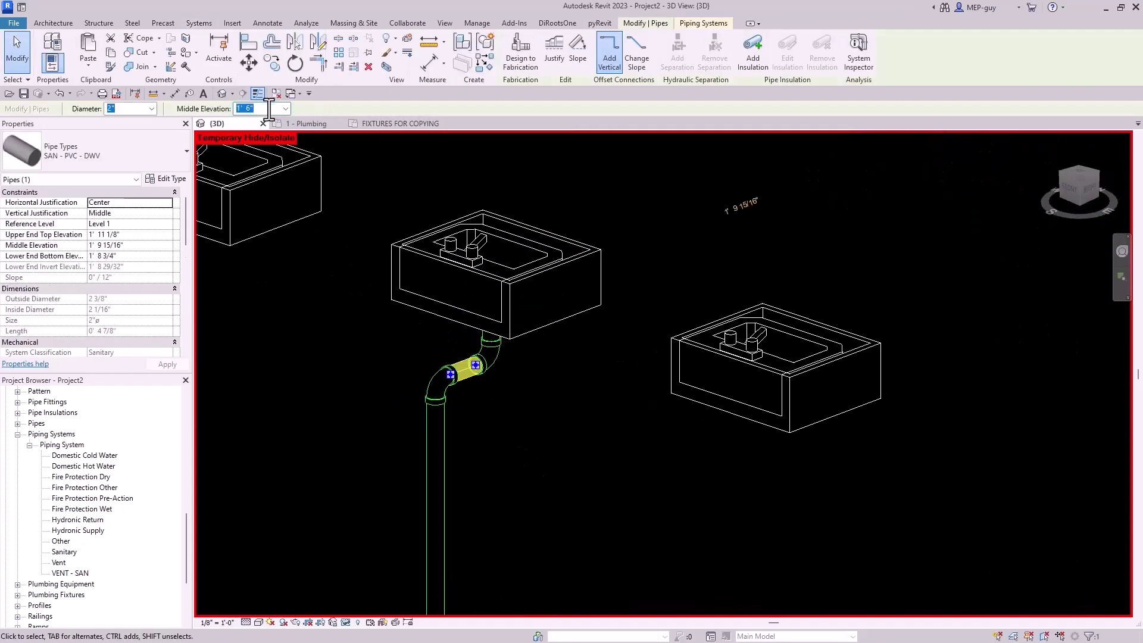
click(475, 396)
Convert the bend at the top of the middle lavatory's drain riser into a tee with an upward opening.
click(426, 382)
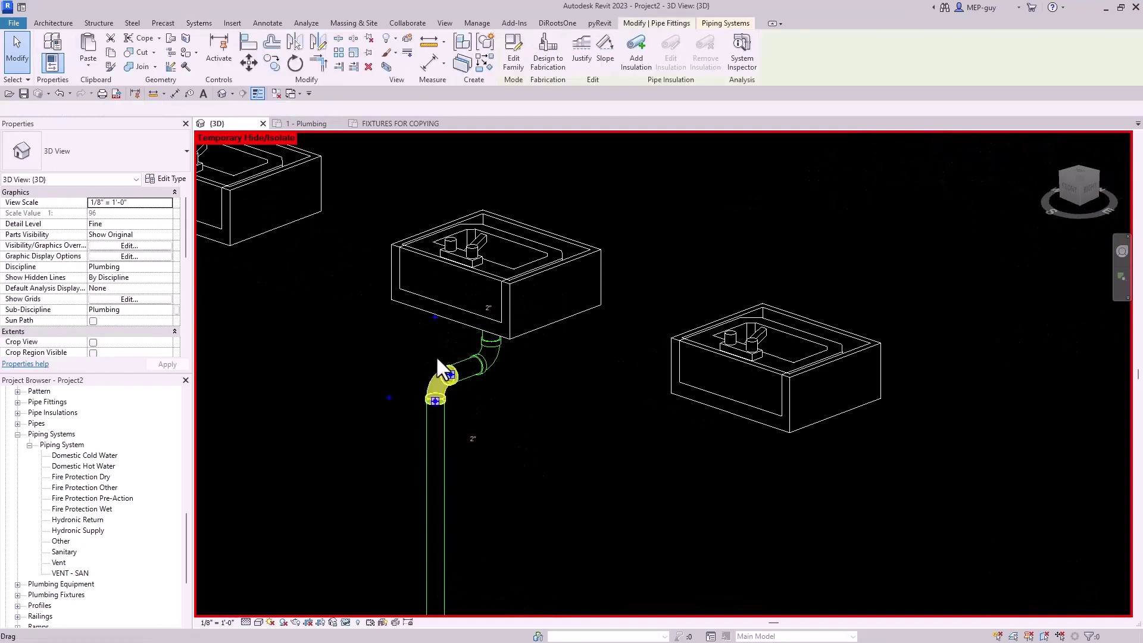
click(435, 320)
key(Escape)
scroll(503, 434, down, 3)
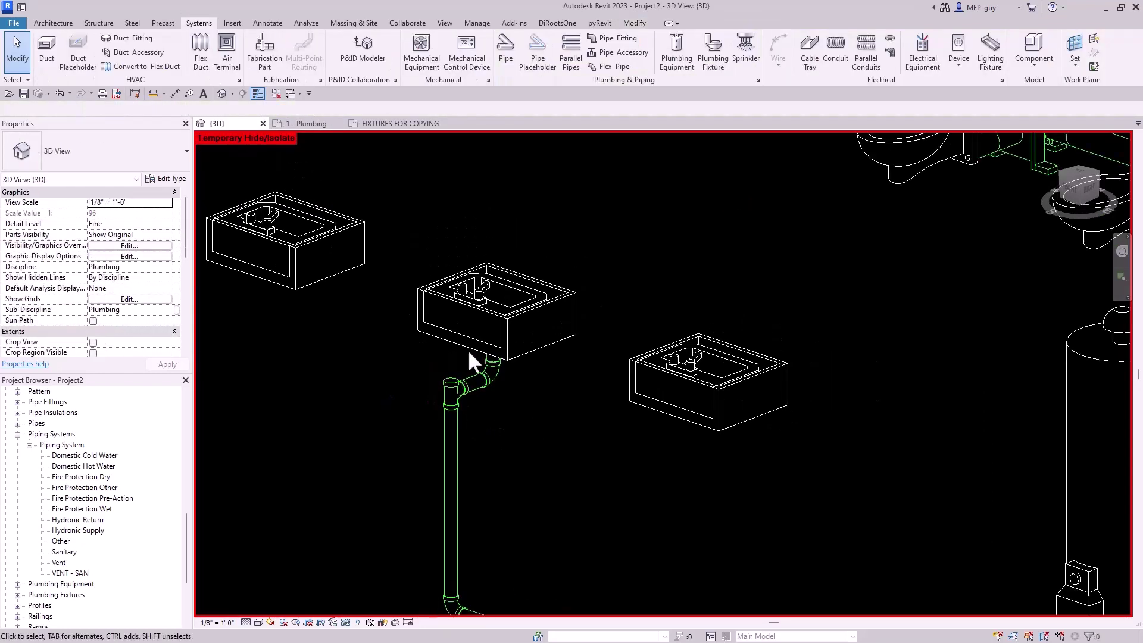
Draw a 2" pipe from the right-hand lavatory's downward sanitary connector to the middle lavatory's drain riser at 1' 0" middle elevation.
scroll(472, 346, down, 3)
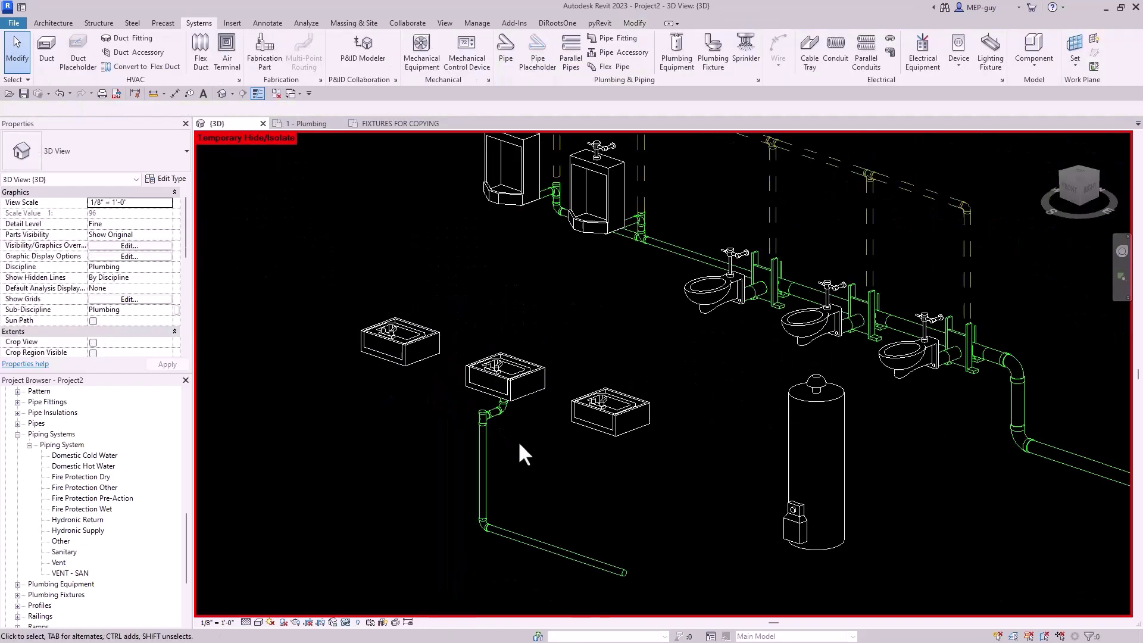
click(605, 426)
scroll(590, 444, up, 4)
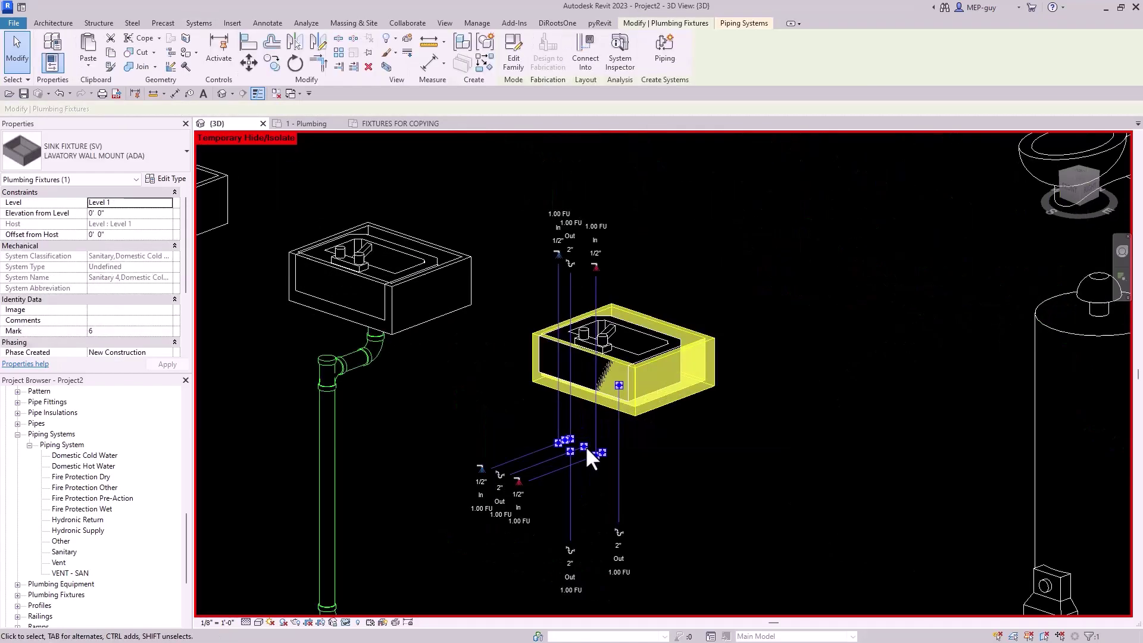
scroll(590, 442, up, 4)
scroll(598, 431, down, 3)
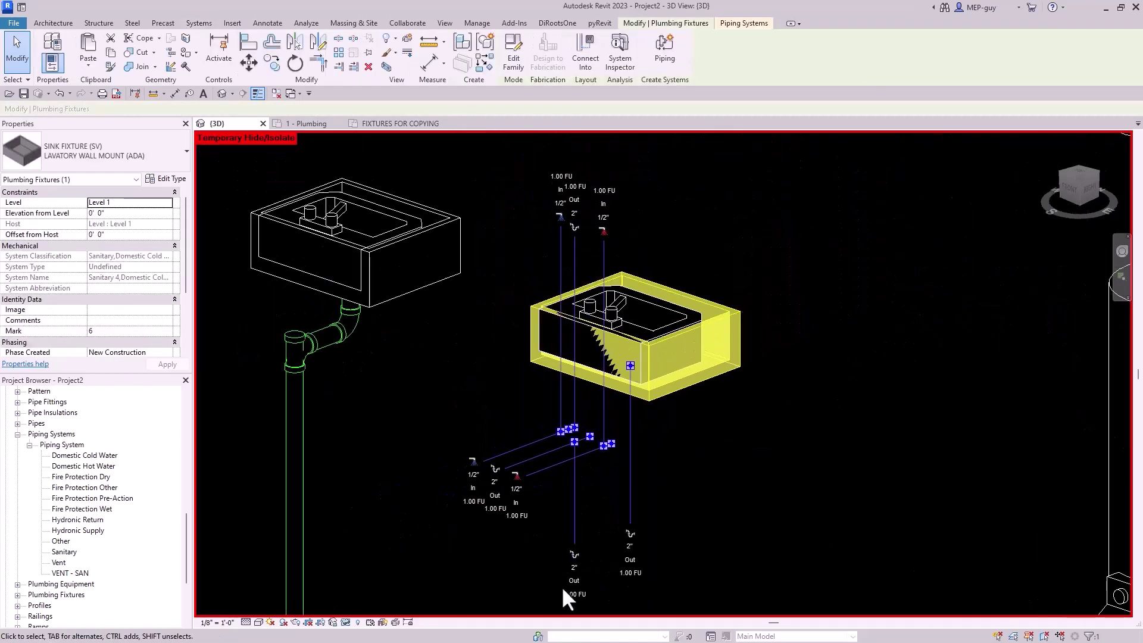
click(575, 554)
click(366, 109)
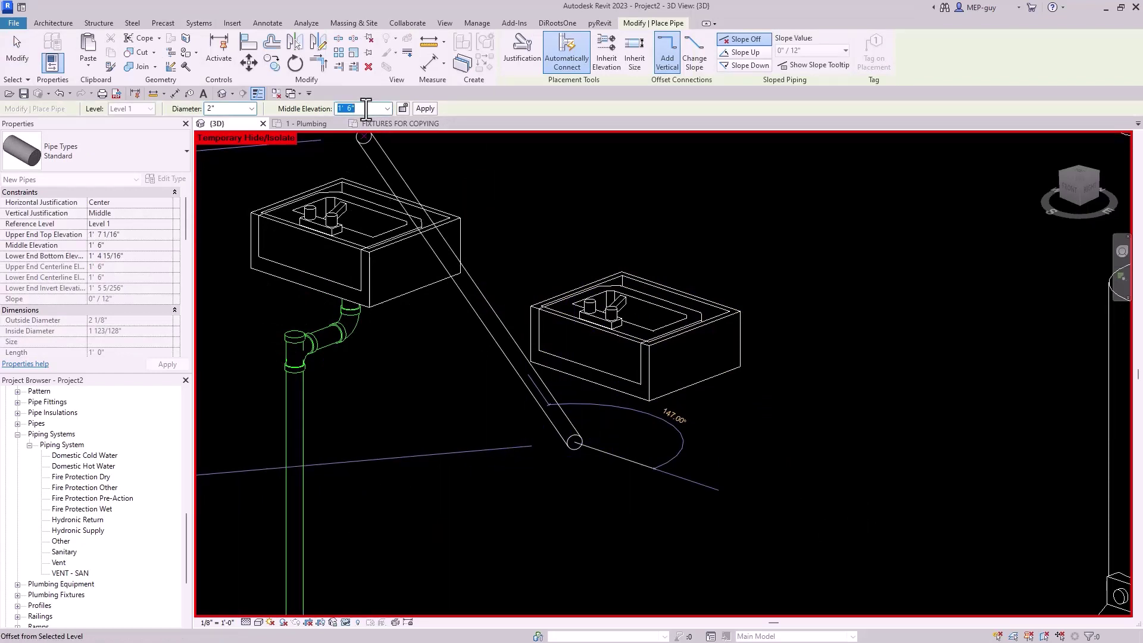
text(1)
key(Return)
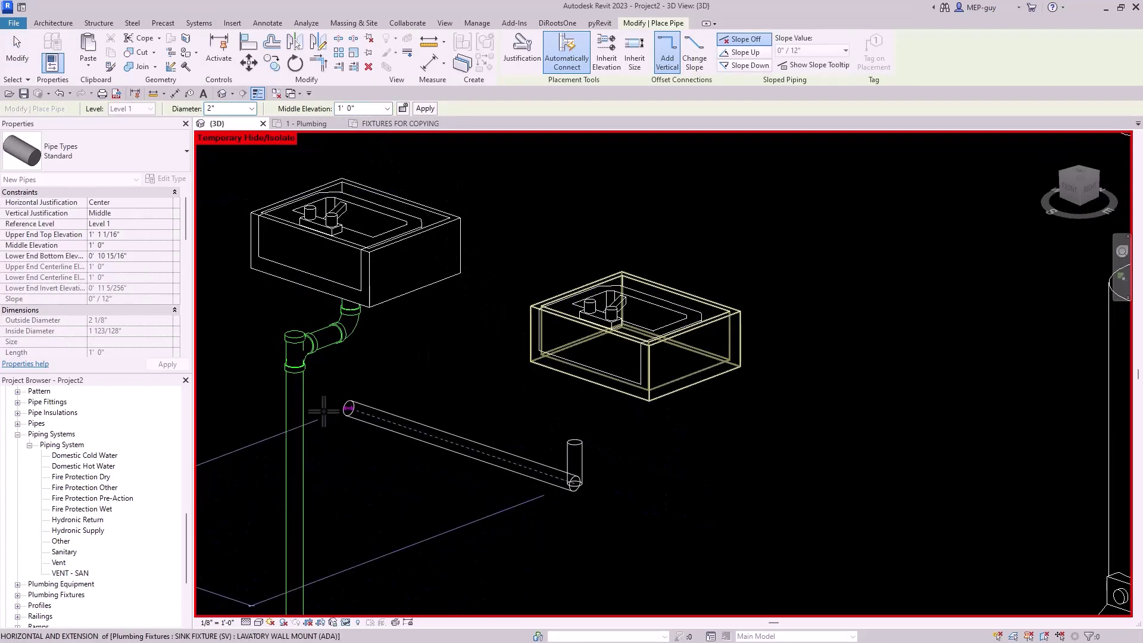
click(301, 392)
key(Escape)
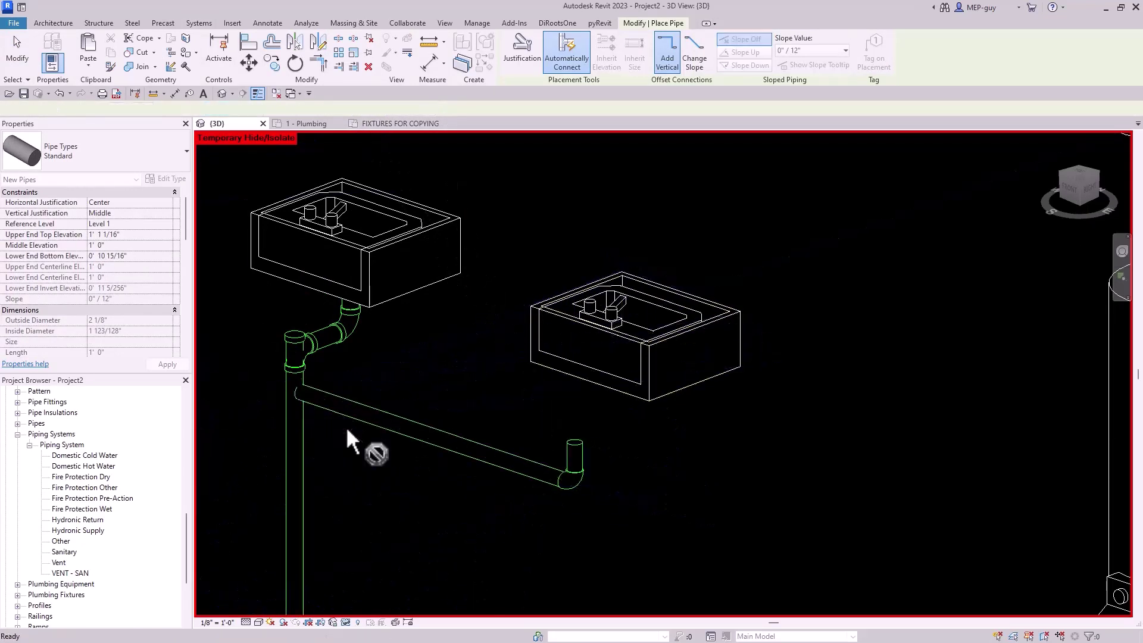
Try to trim/extend the new horizontal pipe into the middle lavatory's drain riser.
key(t)
key(r)
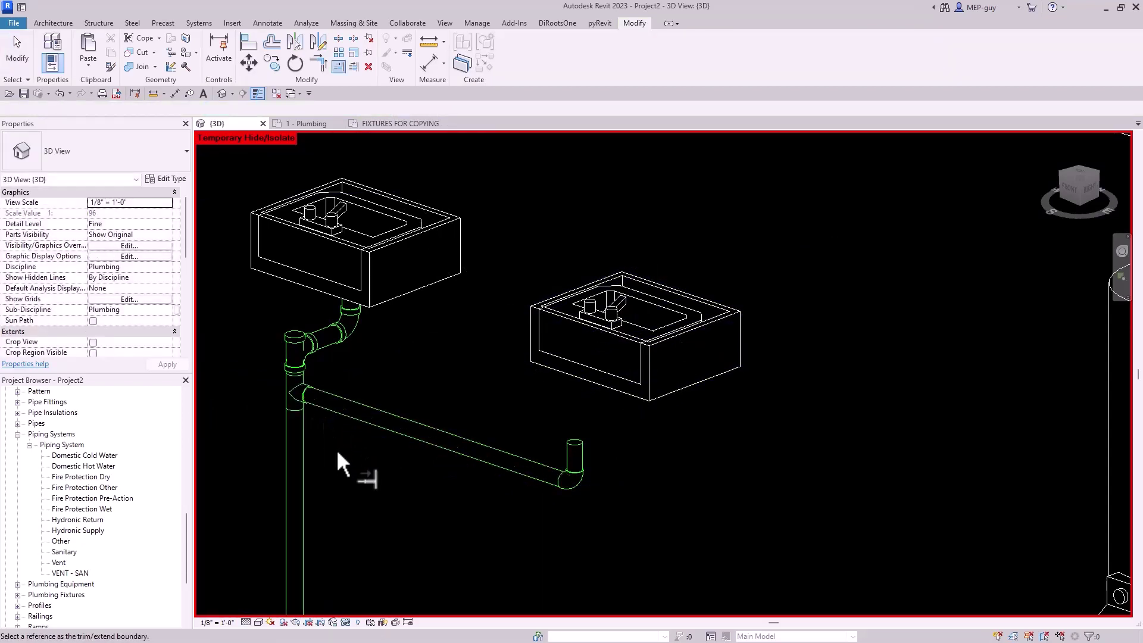
key(Escape)
Change the type of the new branch, including its elbow and vertical stub, to SAN - PVC - DWV.
key(Tab)
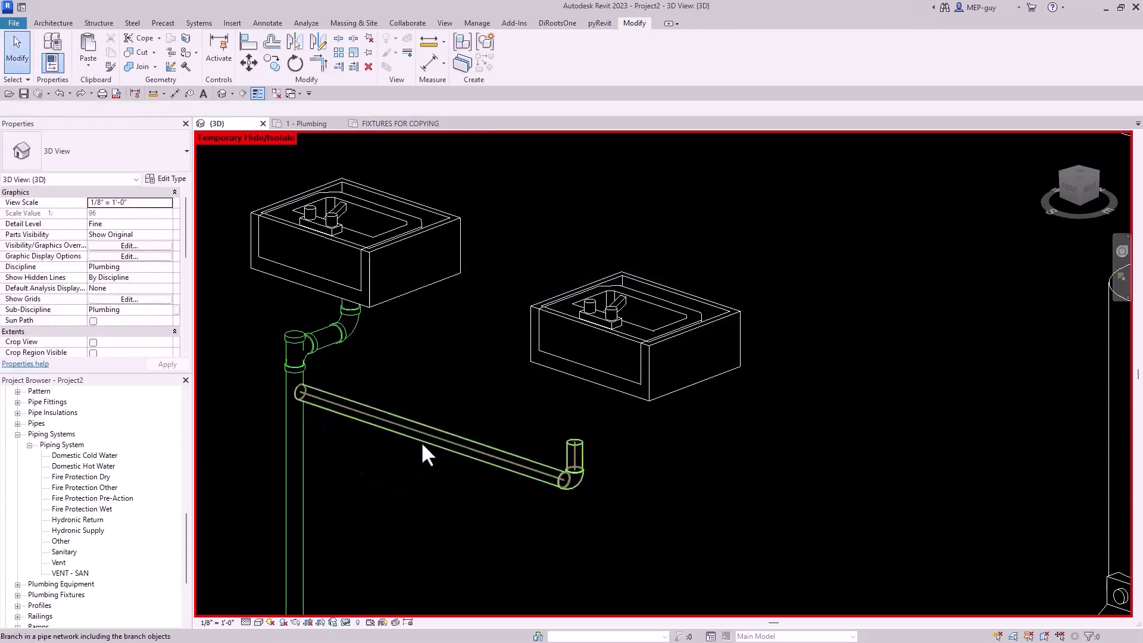
click(422, 445)
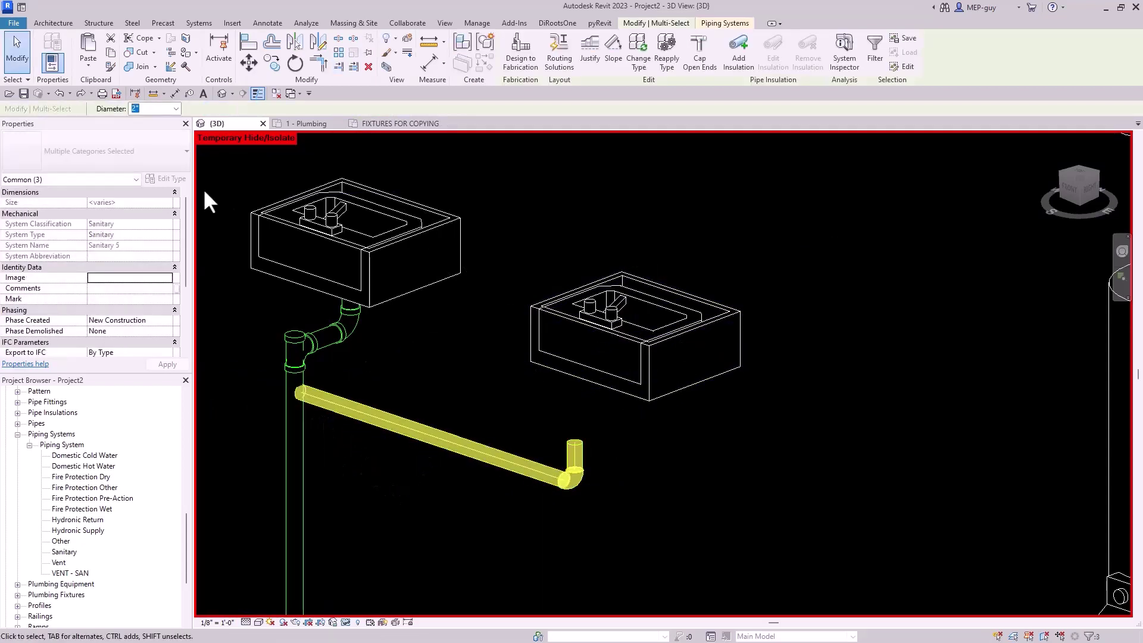
click(638, 52)
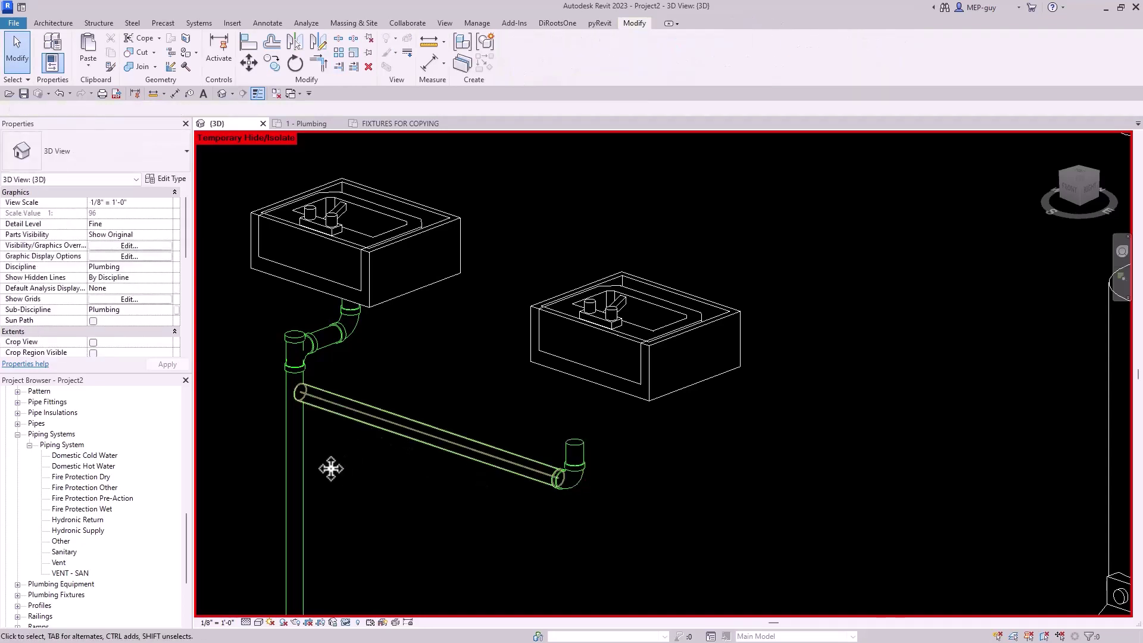
Join the horizontal branch pipe to the middle lavatory's drain riser with Trim/Extend Single Element.
key(t)
key(r)
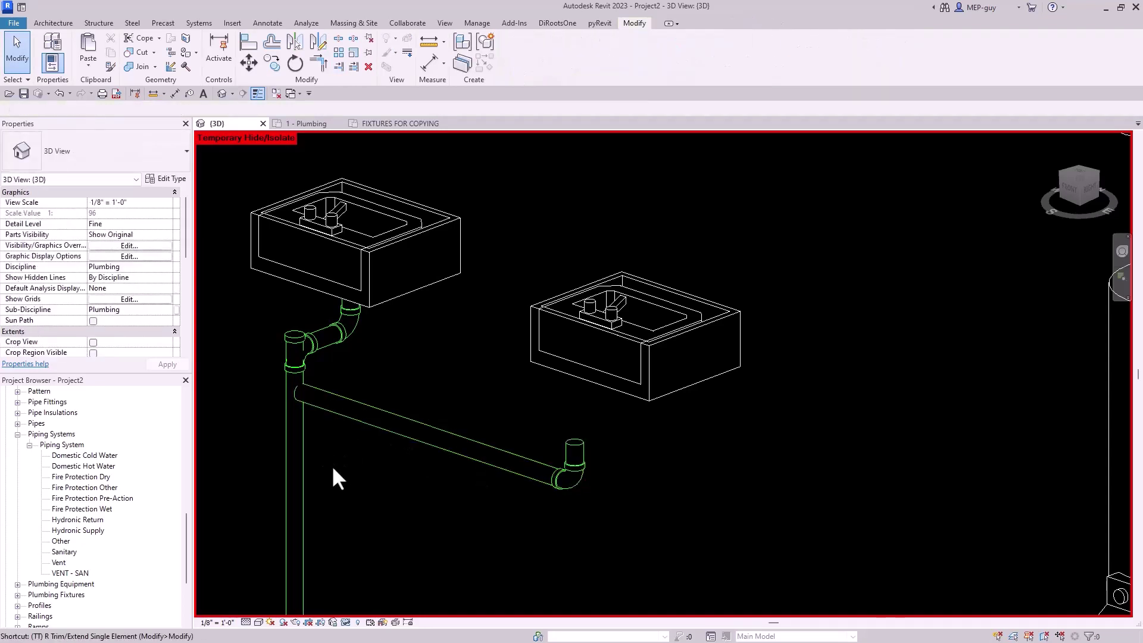
click(307, 445)
click(318, 407)
key(Escape)
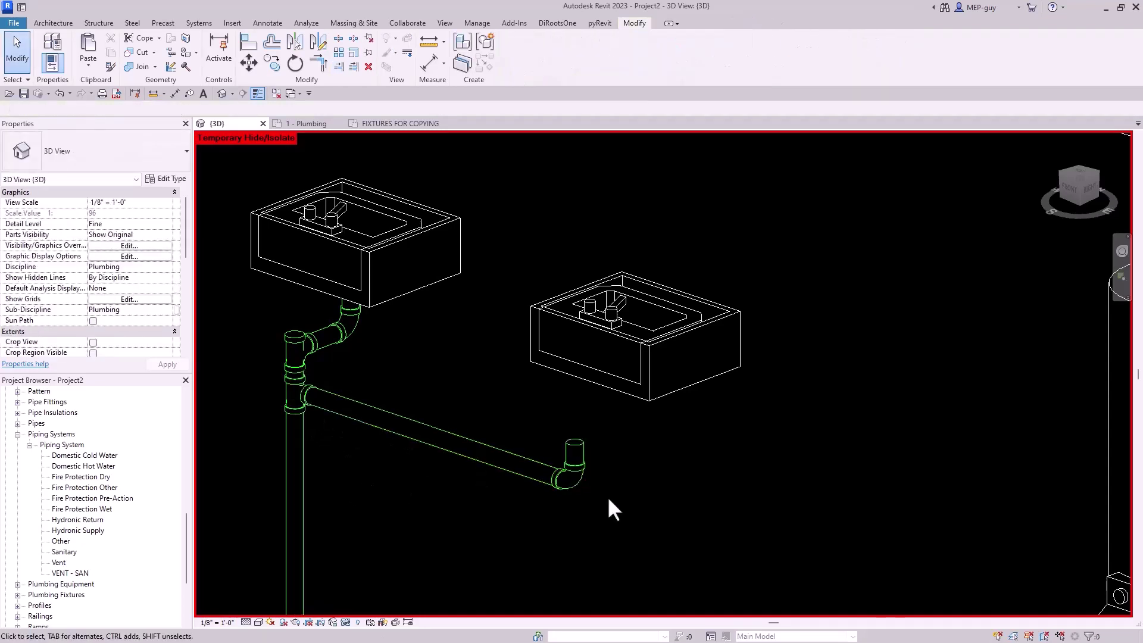
Set the middle elevation of the horizontal sanitary branch between the middle and right-hand lavatories to 6".
click(484, 451)
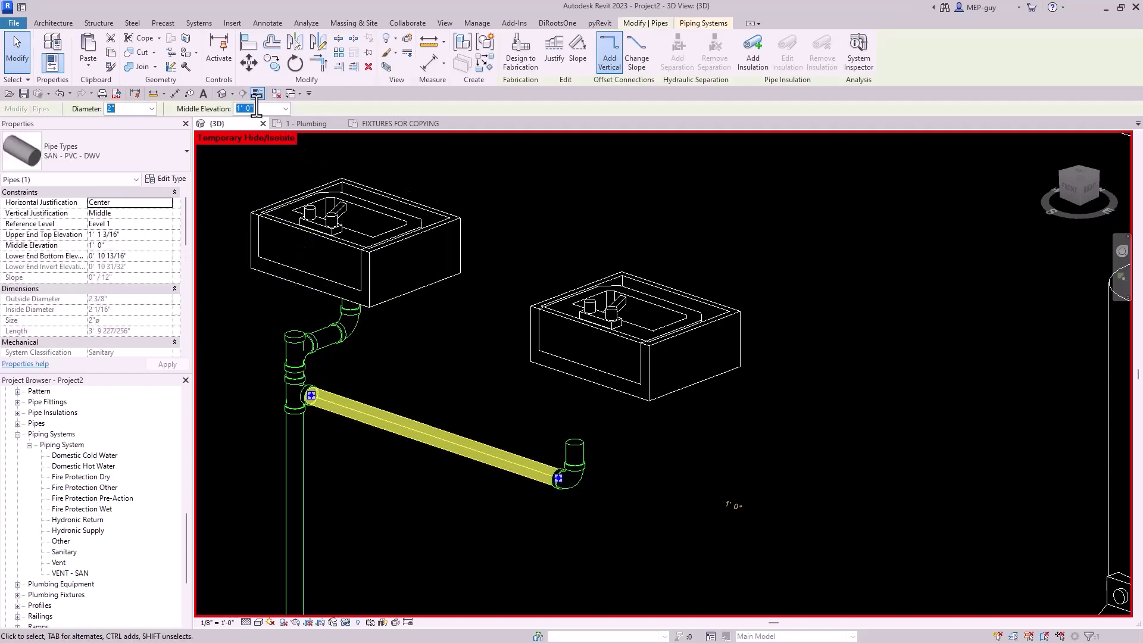
click(259, 109)
text(6")
click(591, 431)
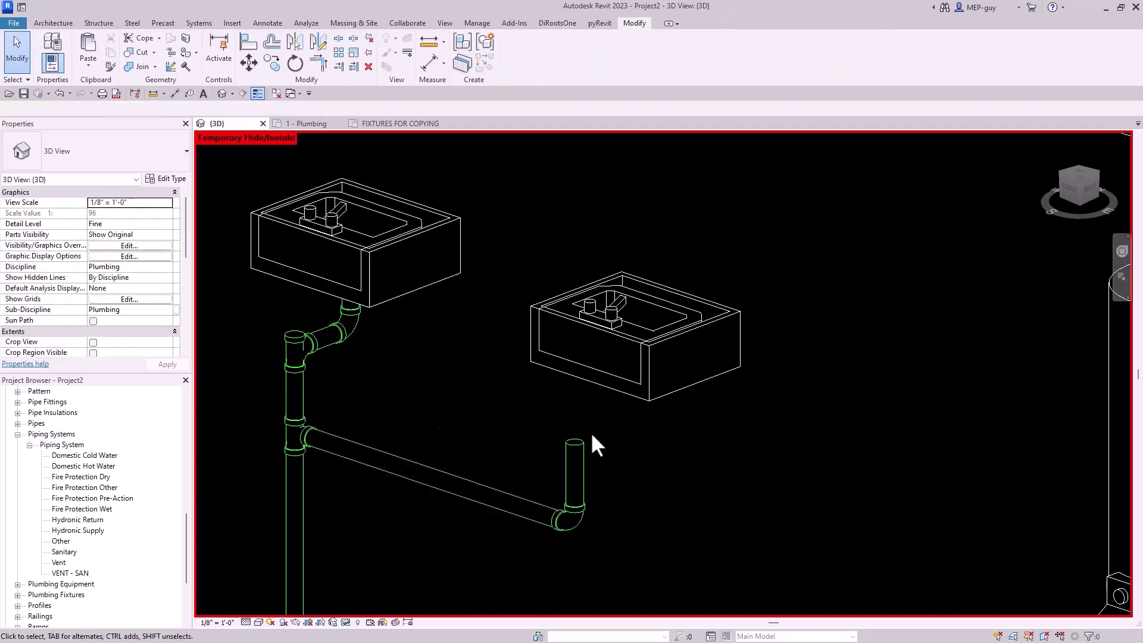
Shorten the right-hand lavatory's vertical drain pipe from its top and connect the fixture's underside sanitary connector into it with Connect Into.
click(581, 444)
drag(575, 443, 575, 457)
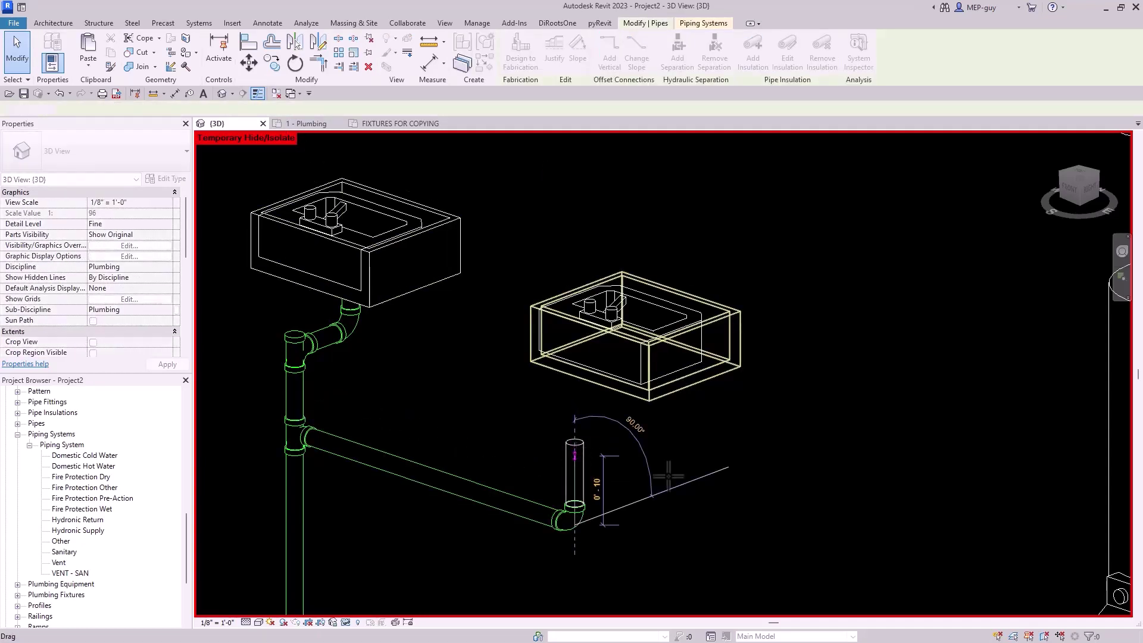
click(662, 396)
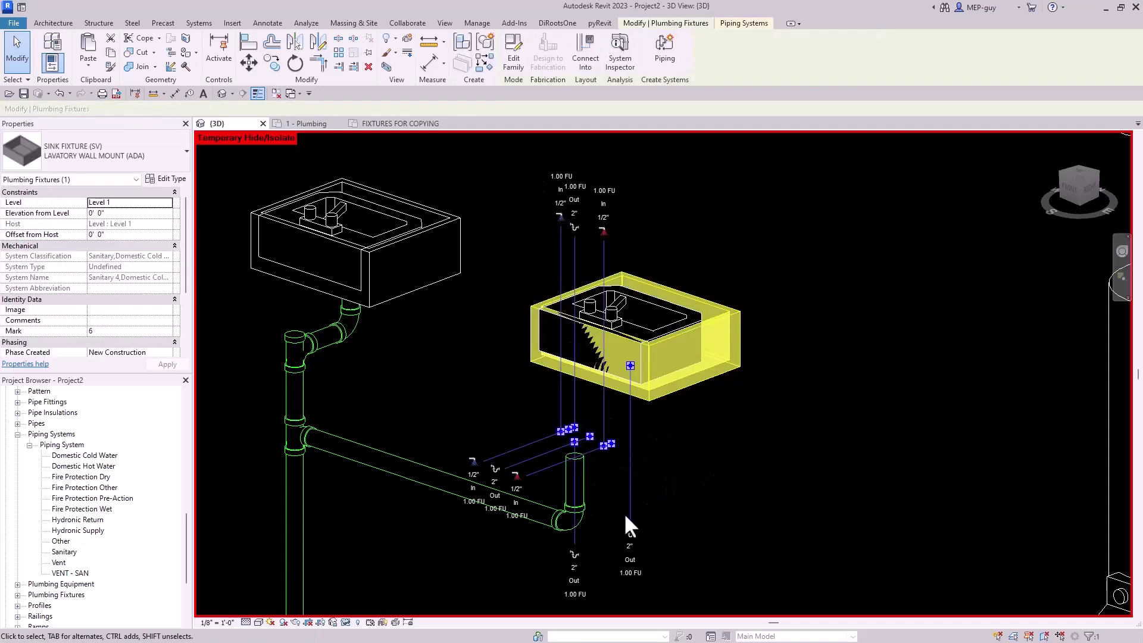
click(592, 41)
click(511, 204)
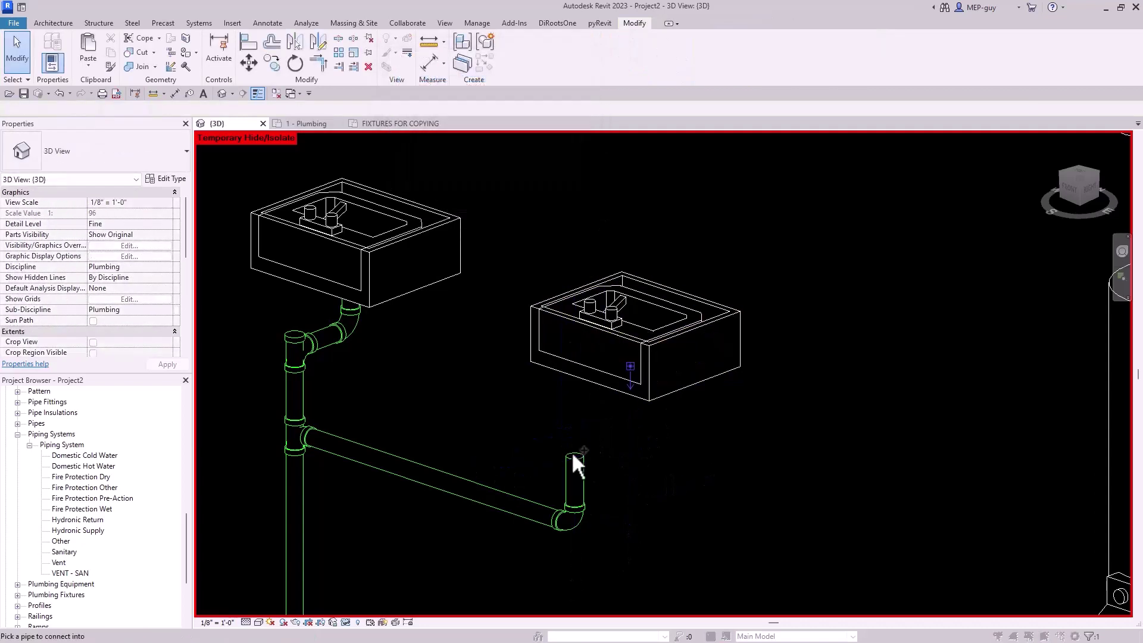
click(573, 459)
Set the middle elevation of the short horizontal pipe between the right-hand lavatory and its vertical drain to 1' 6".
click(612, 414)
click(249, 109)
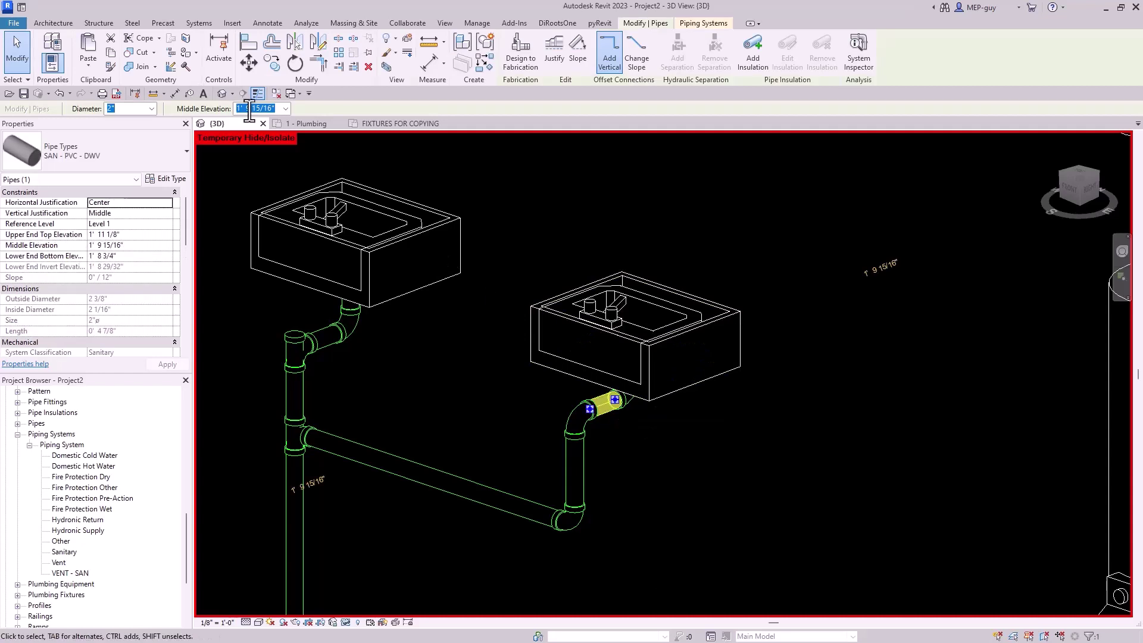
text(1' 6)
key(Return)
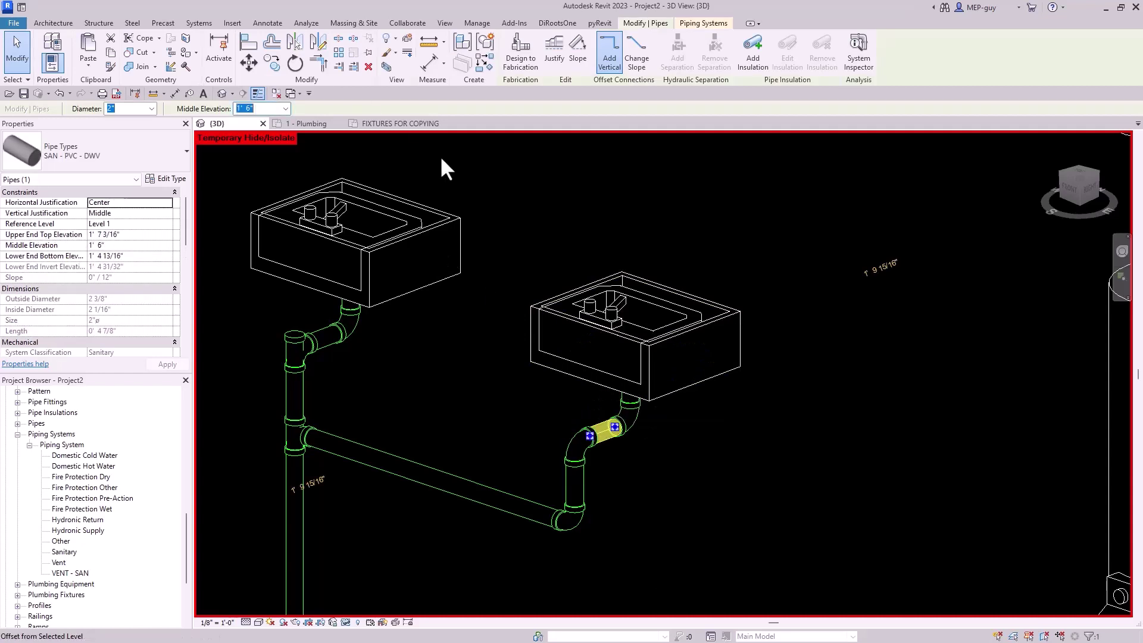
click(441, 159)
Convert the bend at the top of the right-hand lavatory's vertical drain into a tee with an upward opening.
click(588, 442)
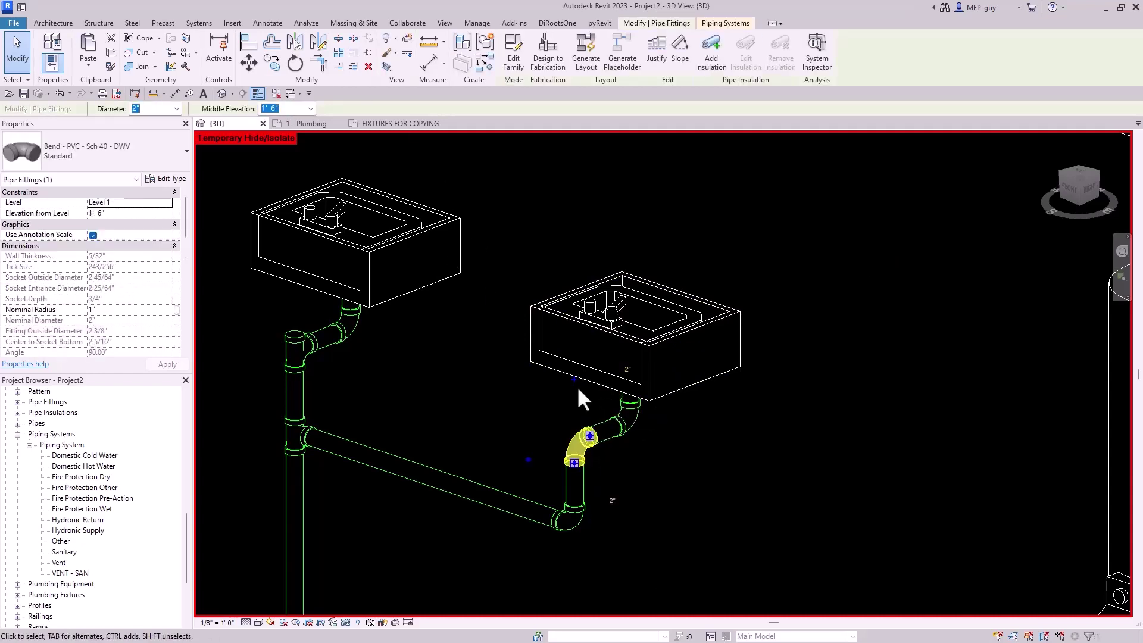
key(Delete)
scroll(736, 486, down, 1)
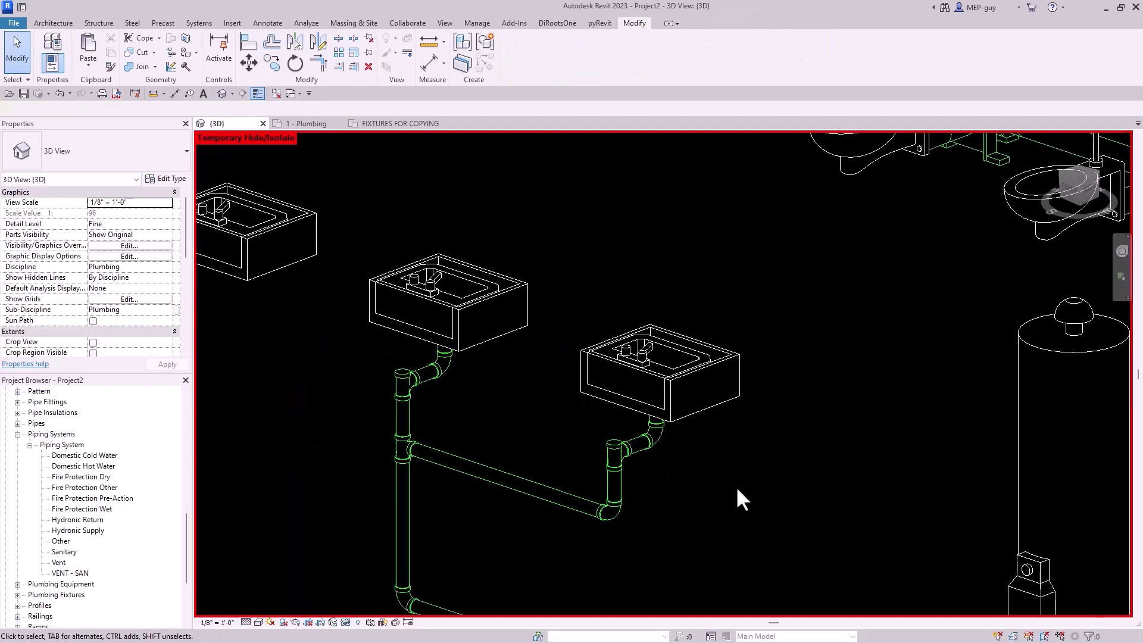
Mirror a copy of the right-hand lavatory's drain branch about the middle lavatory's centreline in the 1 - Plumbing plan, then return to 3D.
scroll(695, 445, down, 1)
scroll(612, 515, up, 2)
drag(707, 529, 559, 384)
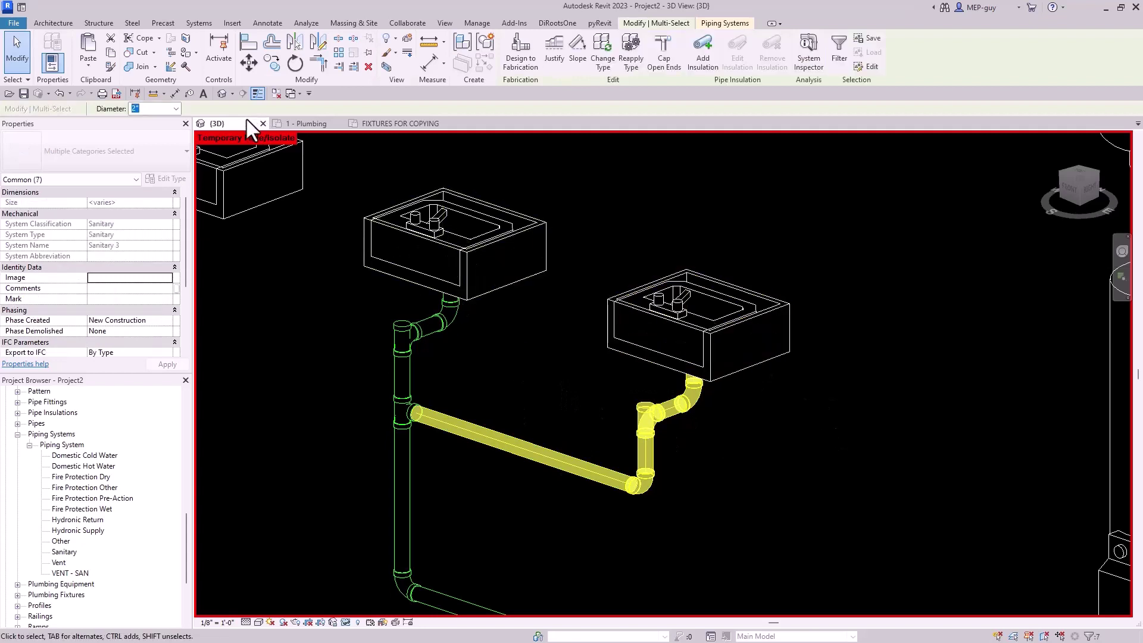
key(ctrl+Tab)
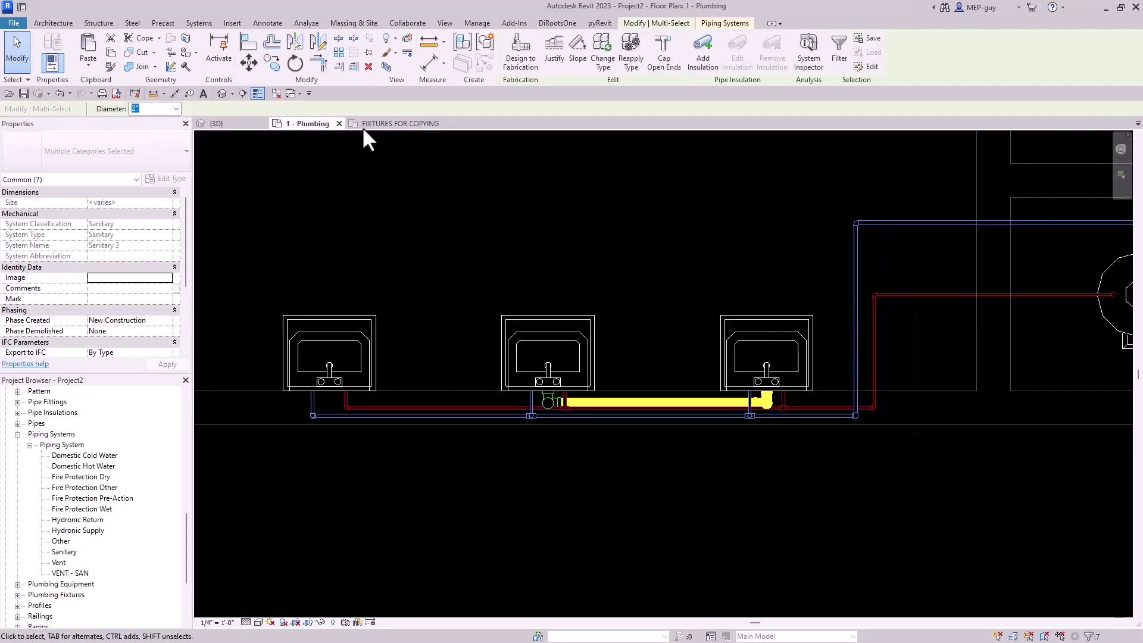
click(295, 41)
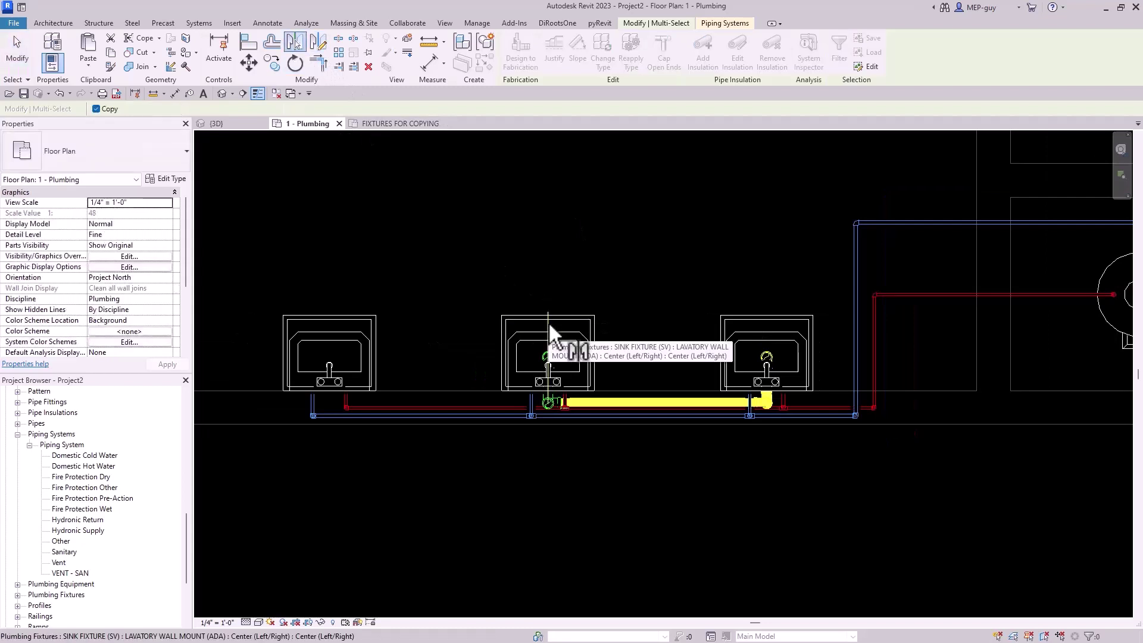
click(548, 322)
click(222, 123)
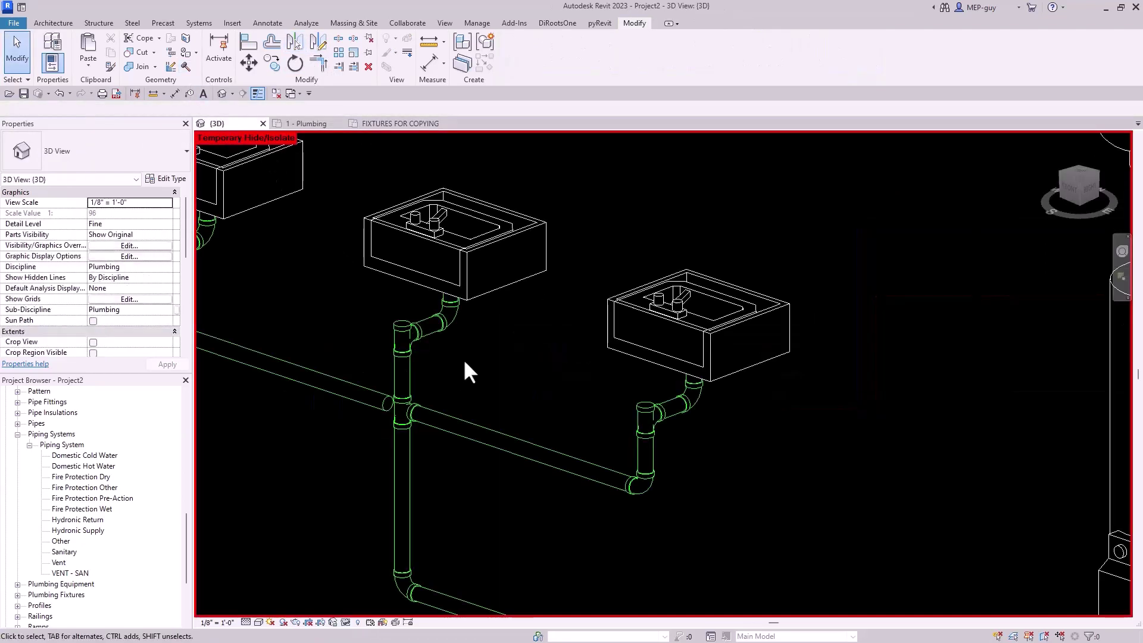
Attach the top end of the mirrored vertical drain pipe to the left-hand lavatory's underside sanitary connector.
scroll(463, 359, down, 3)
scroll(499, 367, up, 6)
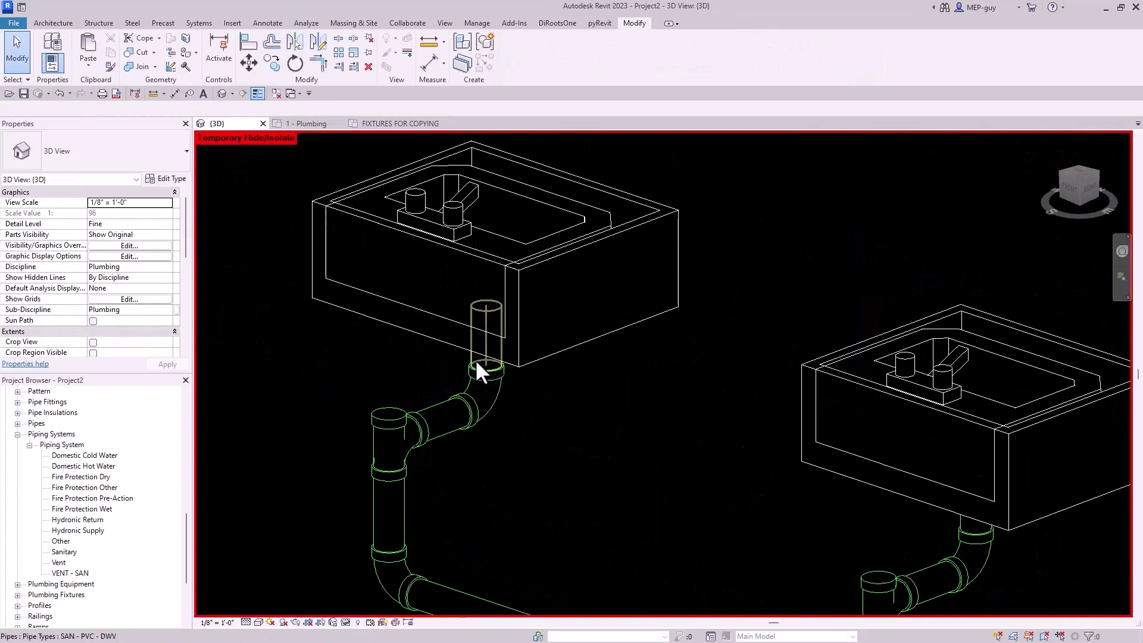
click(480, 366)
shift+middle_drag(479, 366, 496, 293)
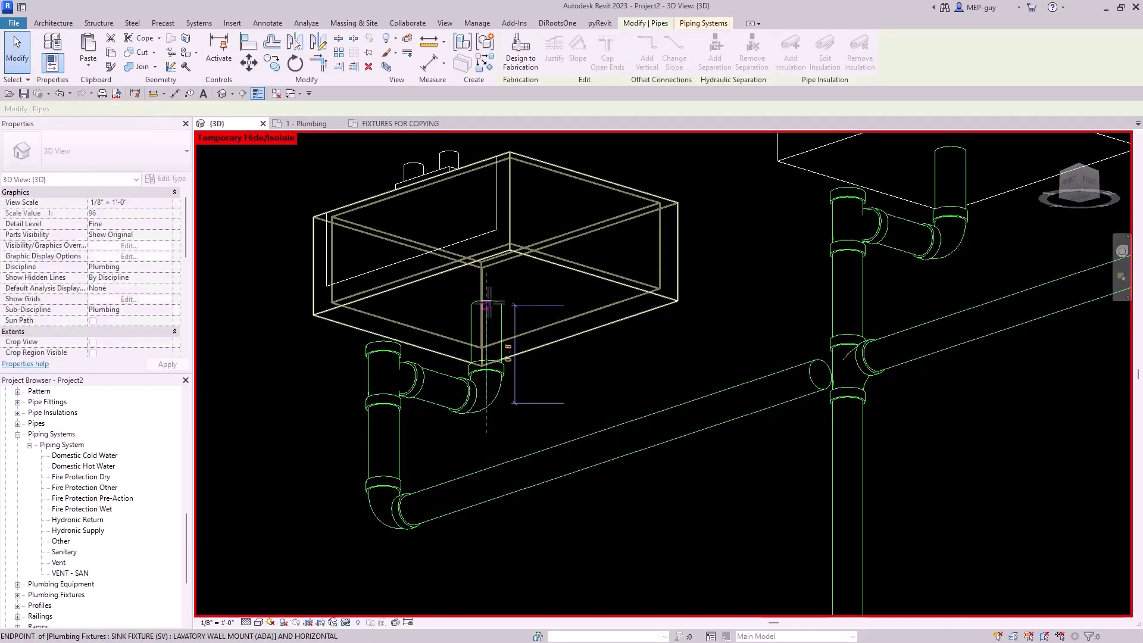
click(596, 337)
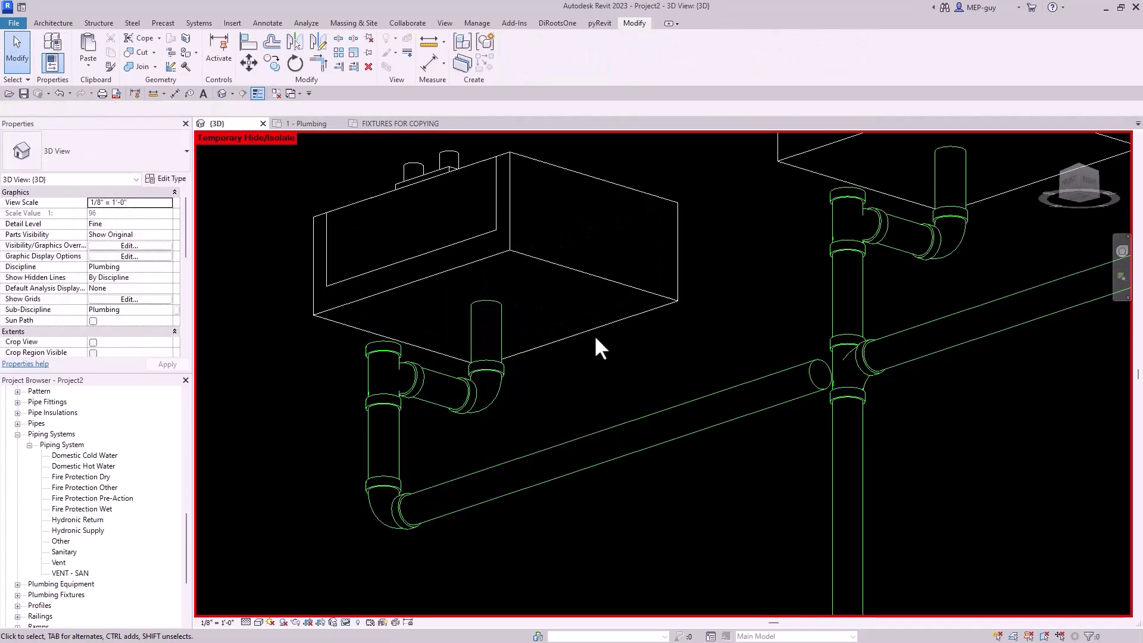
Convert the sanitary tee on the middle riser into a cross and connect the mirrored horizontal branch to its open side.
shift+middle_drag(633, 252, 631, 458)
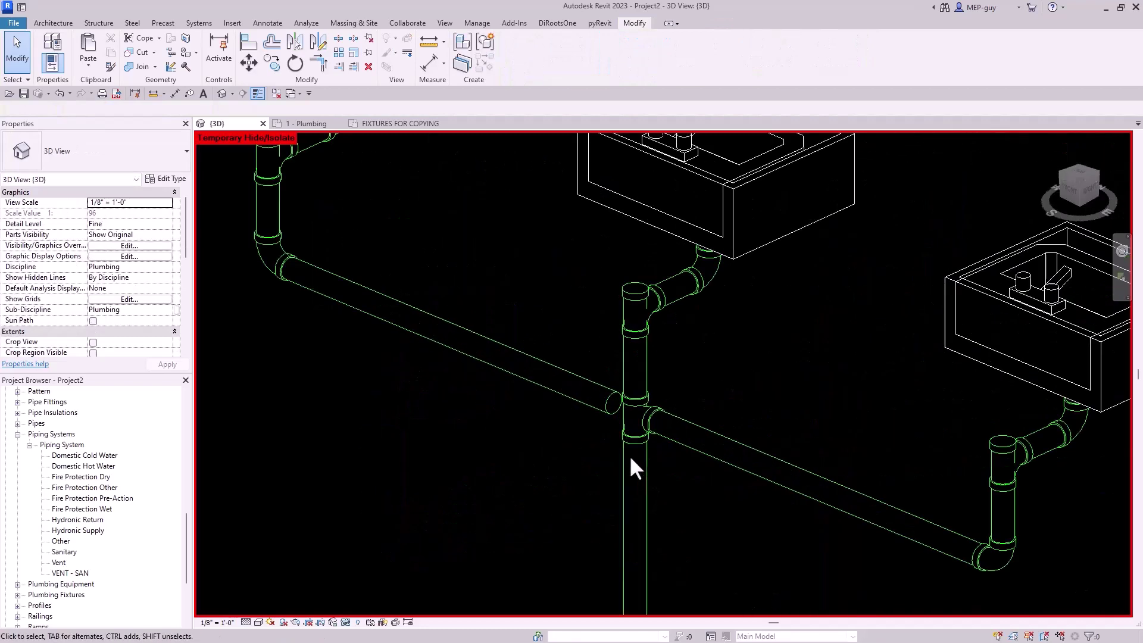
click(622, 426)
key(Escape)
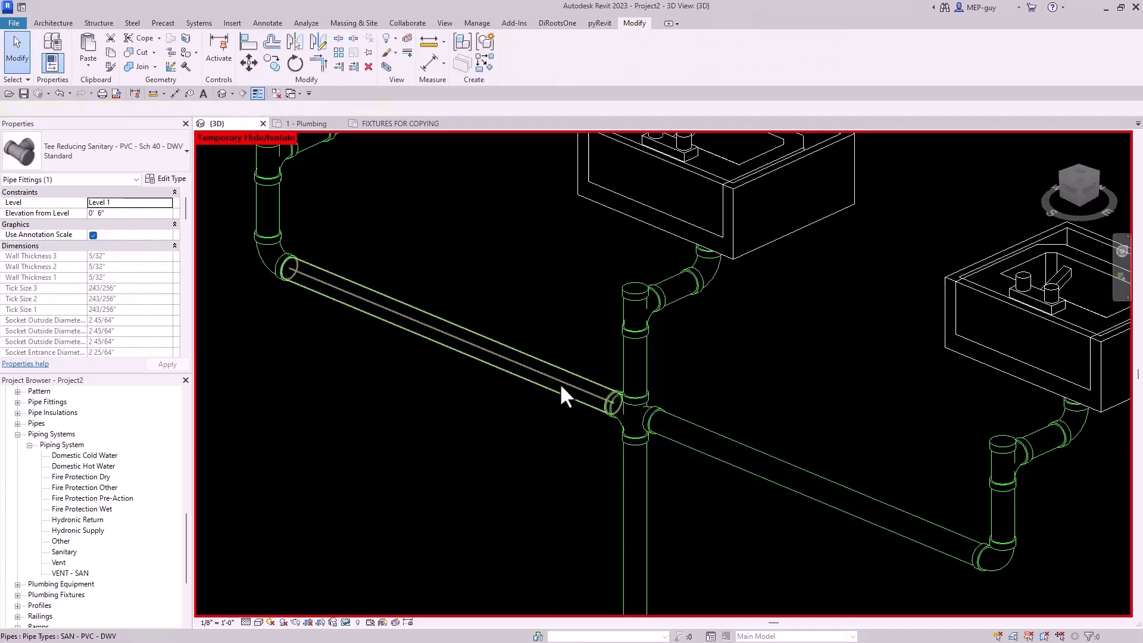
click(603, 401)
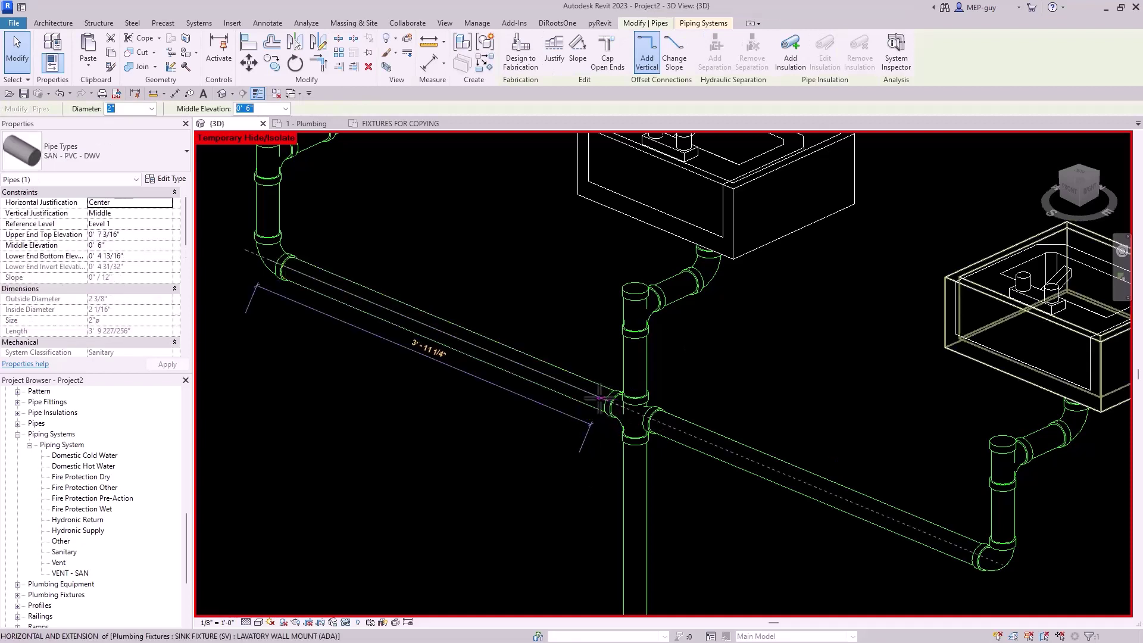
key(Escape)
Reset the temporary hide/isolate in the 3D view to bring back the hot and cold water piping.
scroll(536, 441, down, 3)
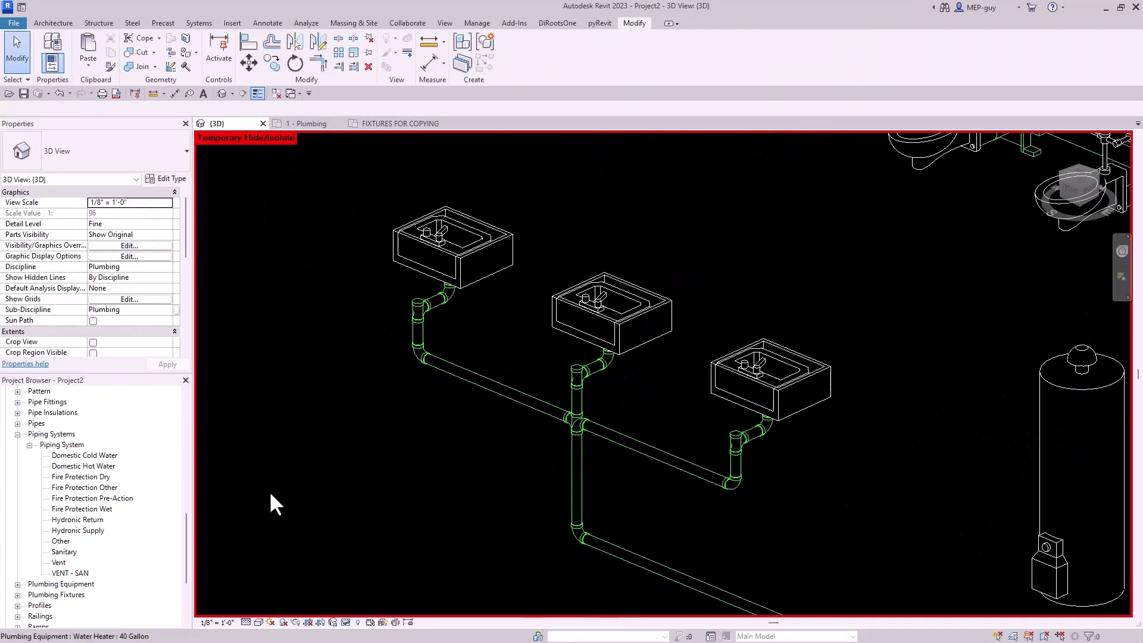
click(346, 622)
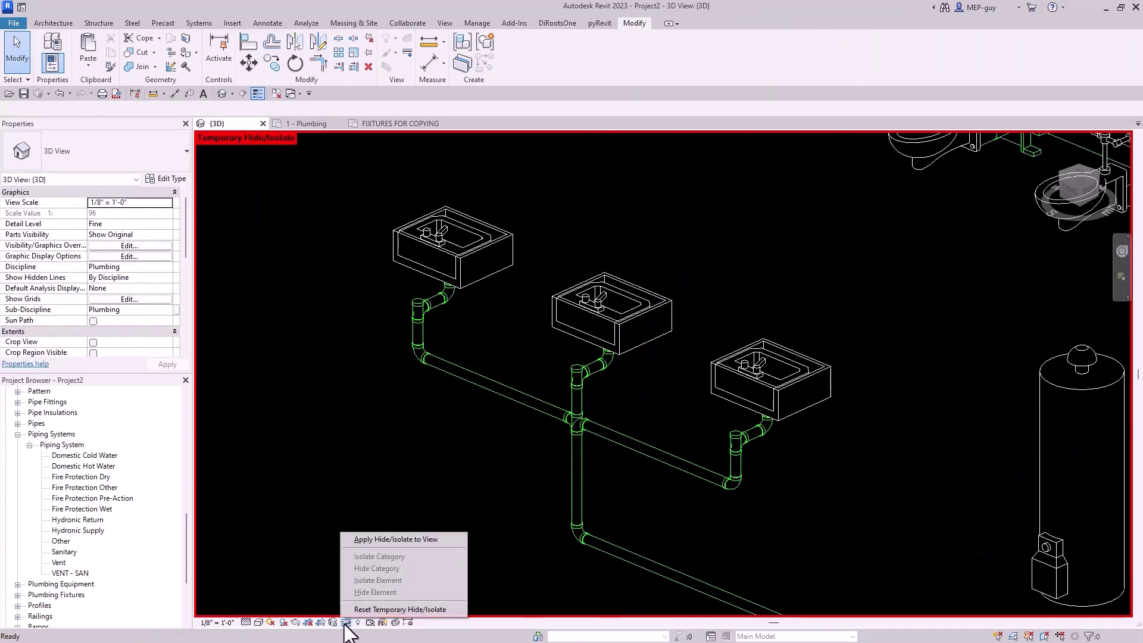
click(363, 613)
scroll(399, 459, down, 4)
scroll(398, 464, down, 2)
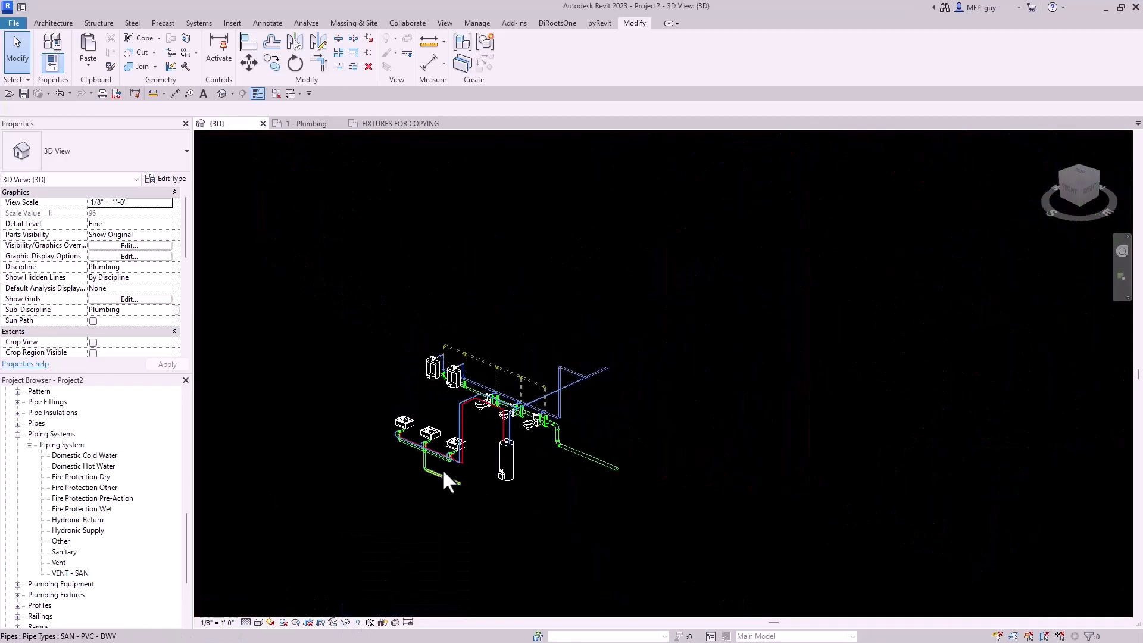
Shift the lavatories' hot and cold water mains together slightly away from the fixtures in the 1 - Plumbing plan.
scroll(395, 431, up, 8)
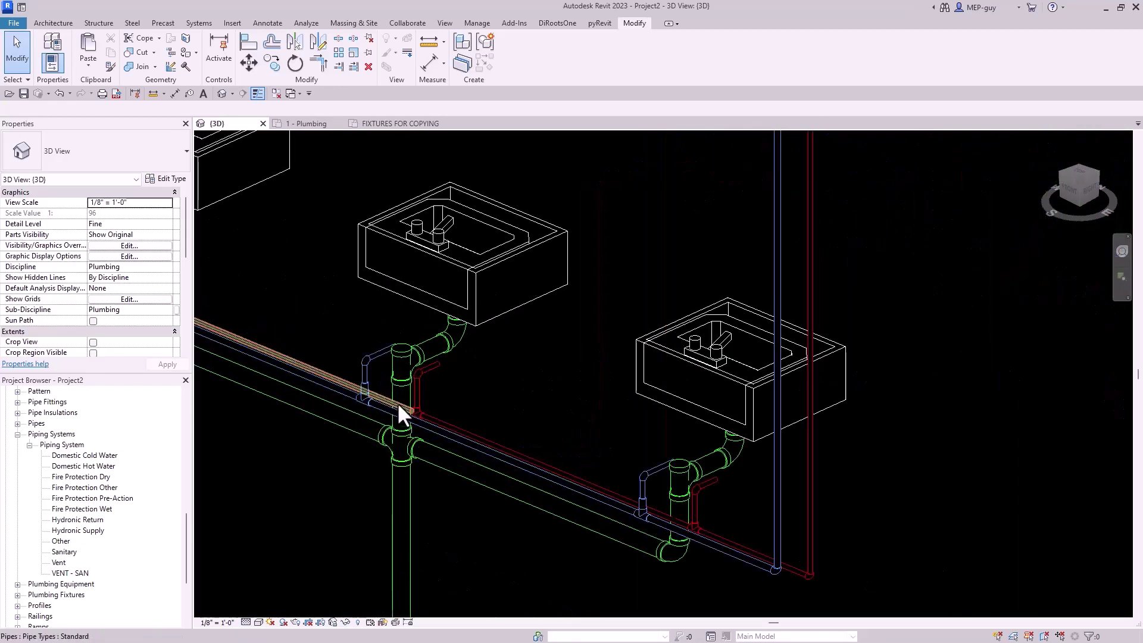
scroll(399, 394, up, 2)
click(412, 413)
shift+middle_drag(412, 414, 482, 429)
scroll(410, 423, down, 3)
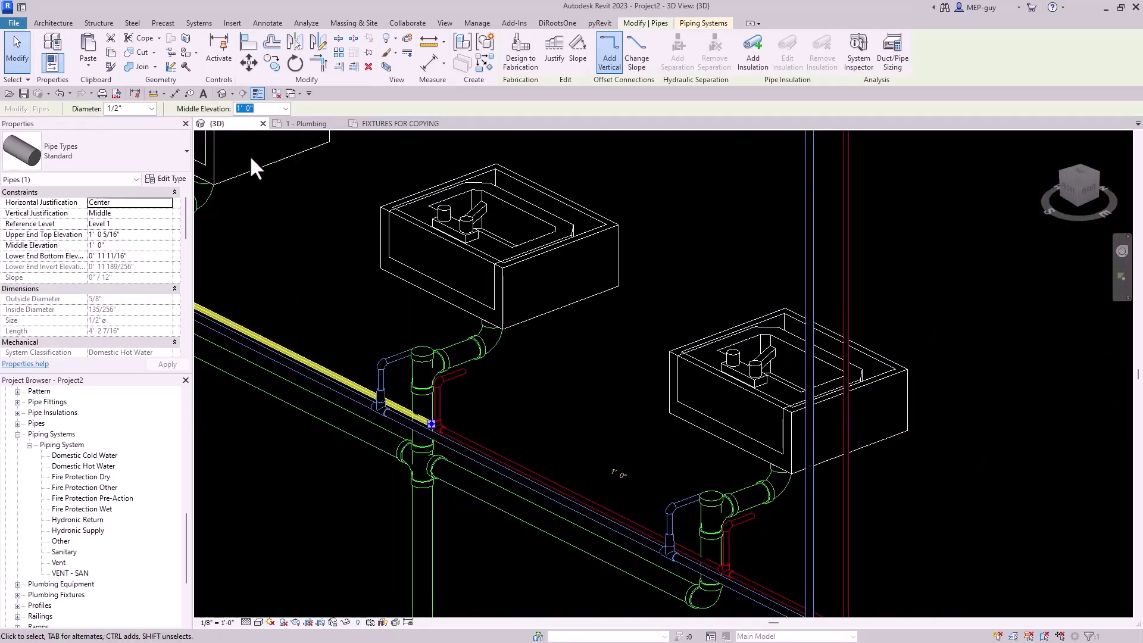
key(ctrl+Tab)
scroll(598, 417, up, 3)
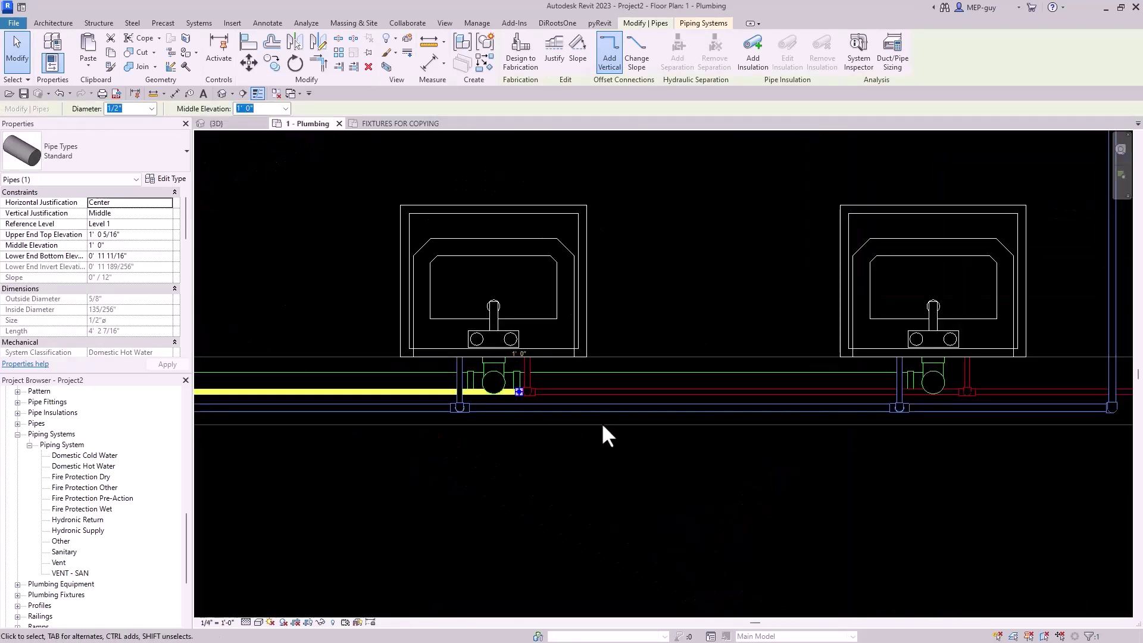
ctrl+click(610, 407)
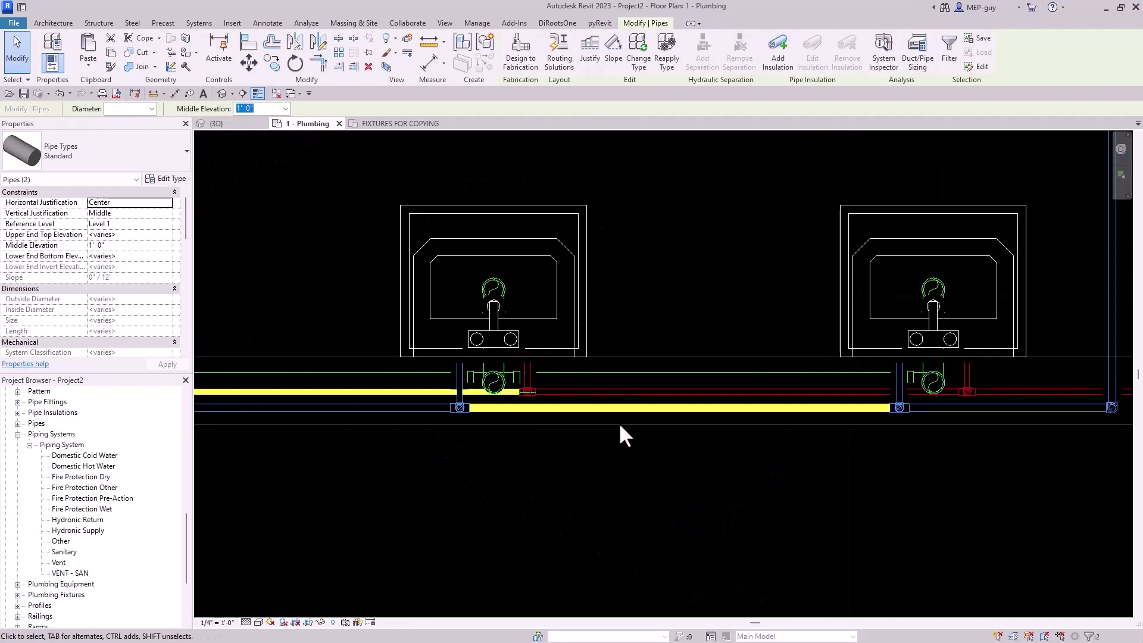
click(613, 413)
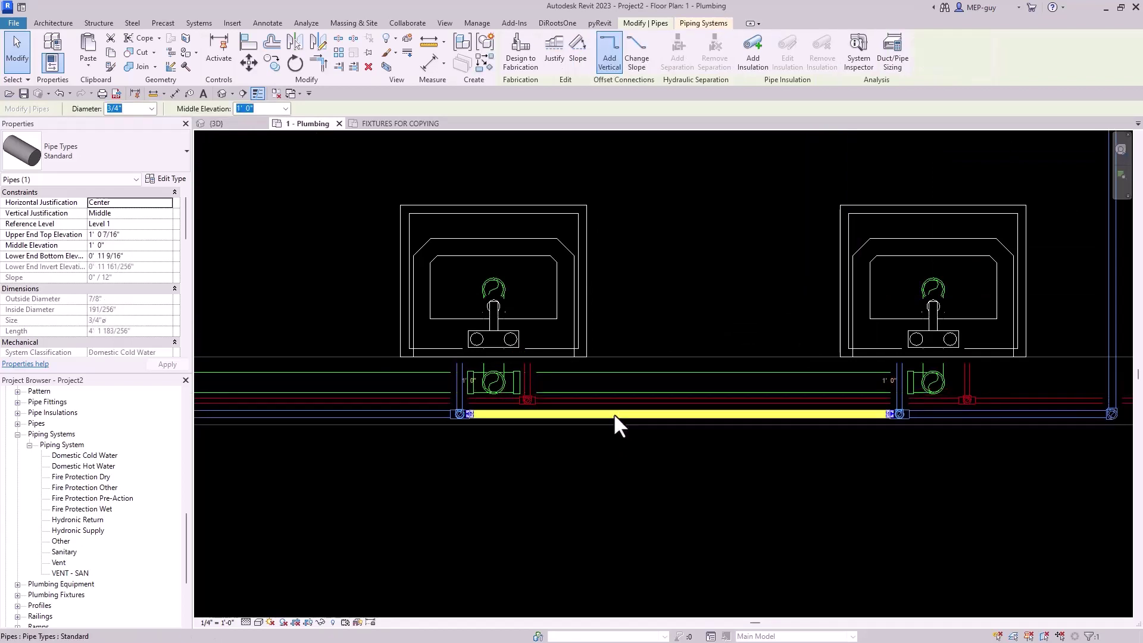
key(Escape)
Reduce the diameter of the cold water branch serving the lavatories, excluding the urinal, toilet and main supply piping, and return to 3D.
scroll(649, 483, down, 3)
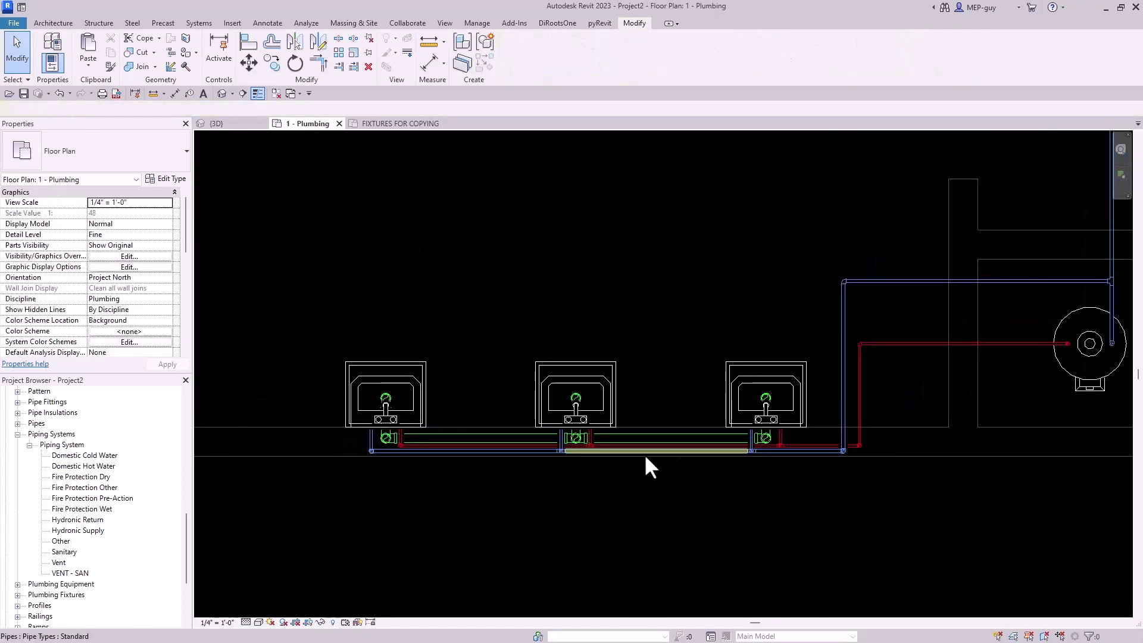
key(Tab)
click(646, 457)
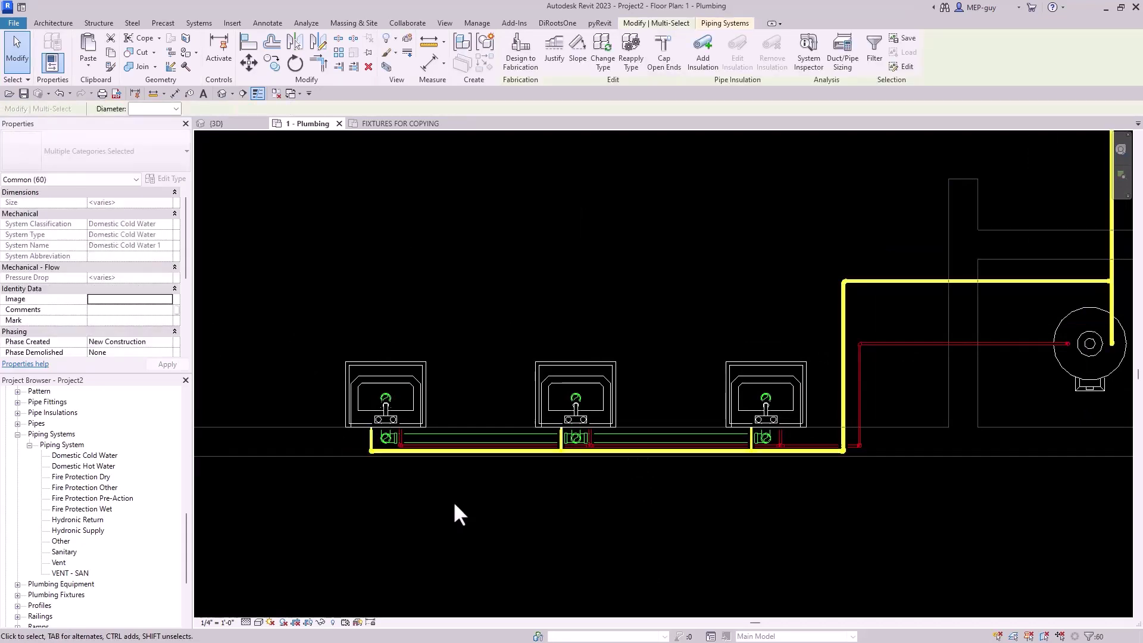
scroll(455, 505, down, 3)
scroll(477, 242, down, 1)
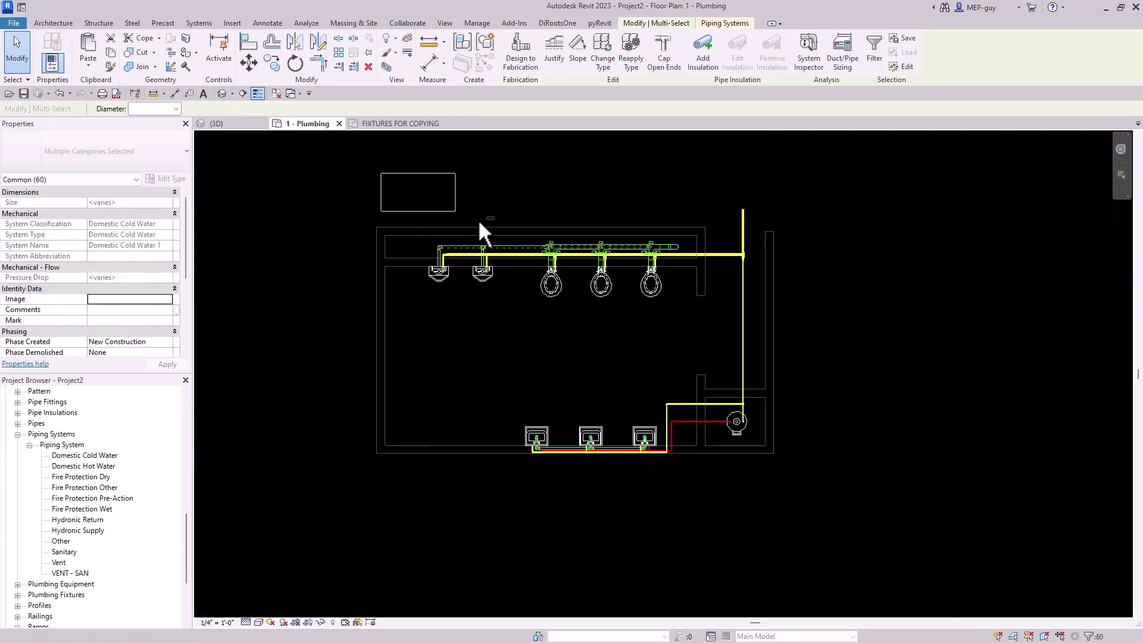
shift+drag(480, 224, 876, 333)
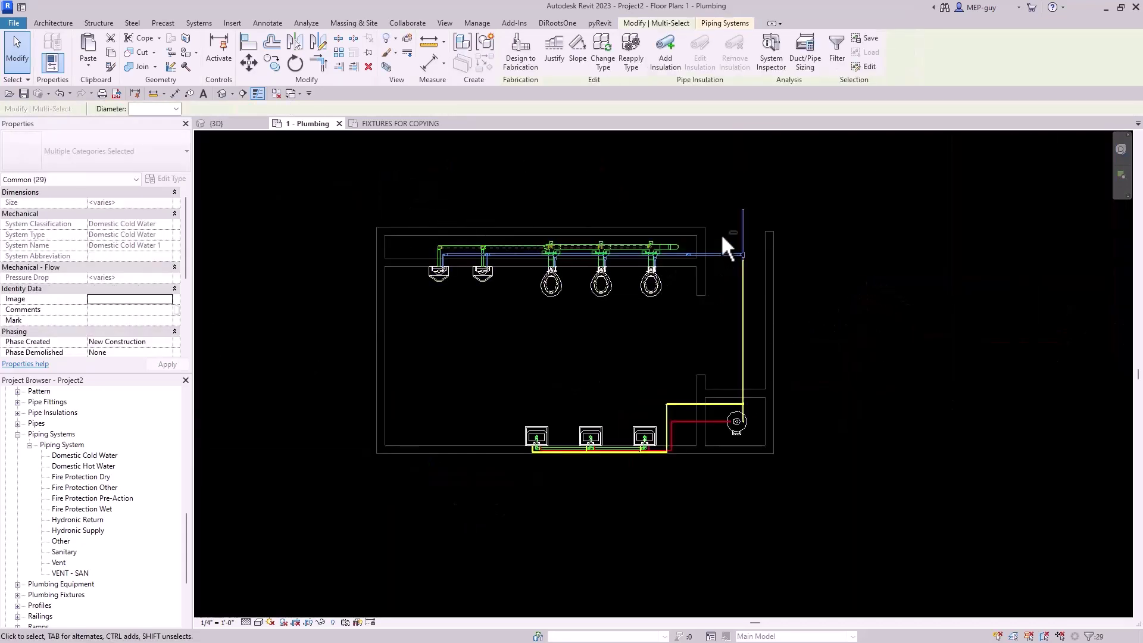
shift+drag(722, 236, 805, 452)
click(176, 109)
click(710, 473)
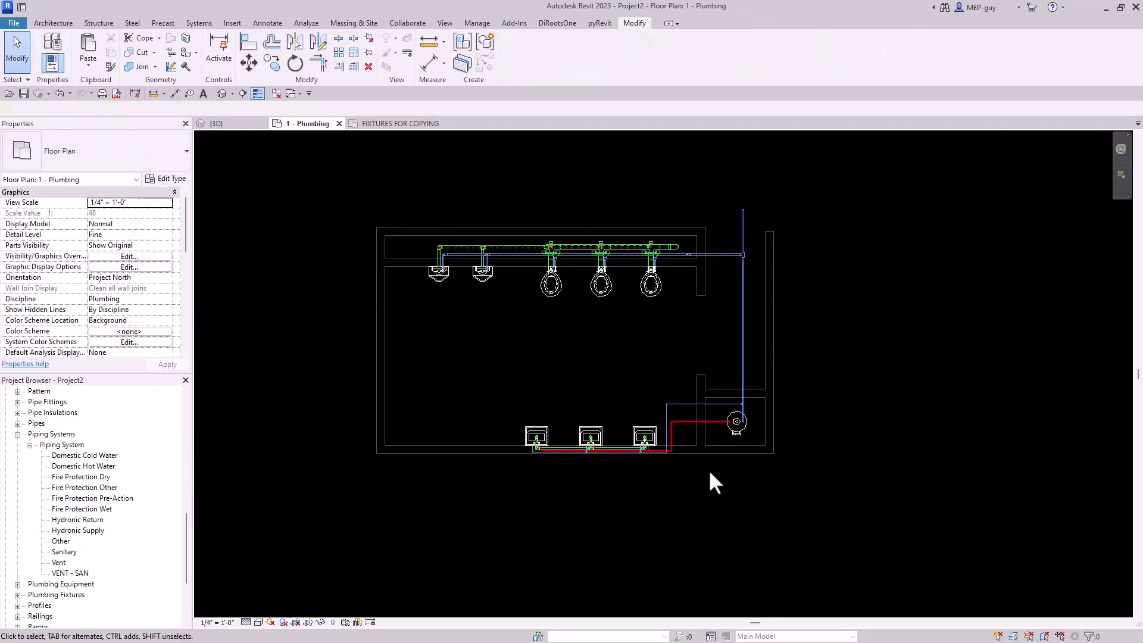
scroll(633, 459, up, 5)
click(217, 123)
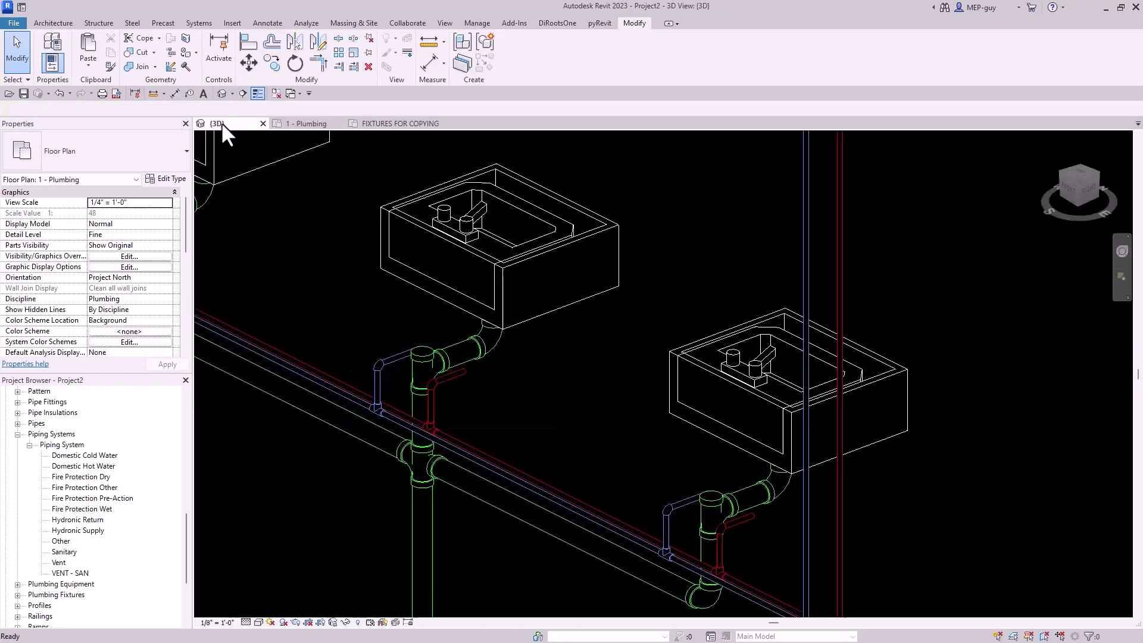
scroll(491, 519, down, 4)
scroll(674, 538, down, 1)
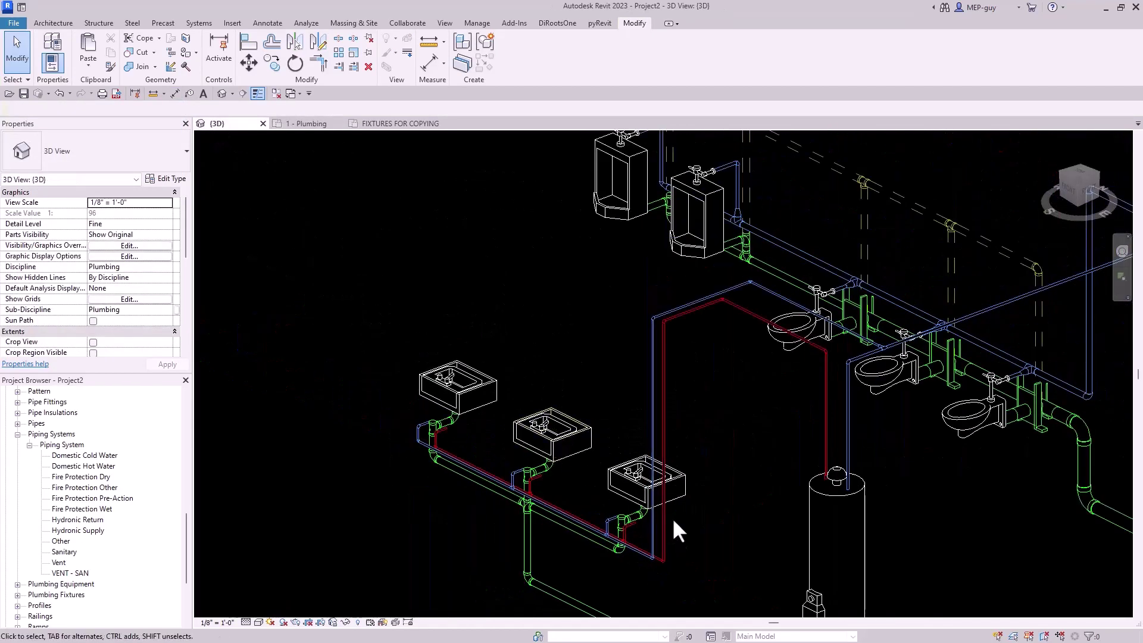
click(472, 387)
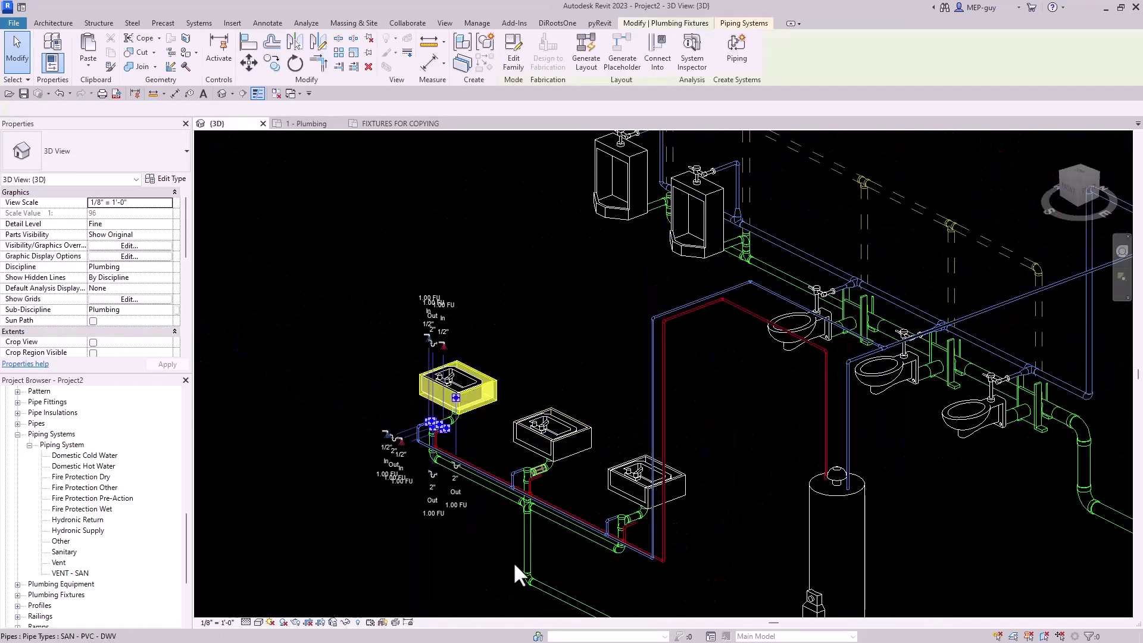
scroll(512, 561, up, 5)
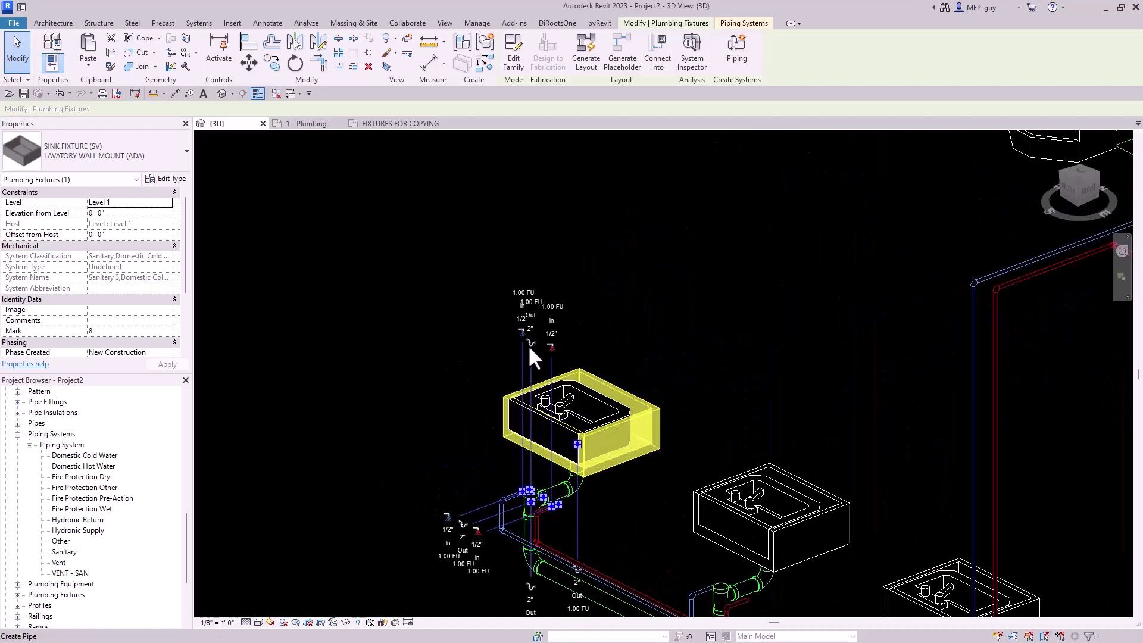
click(531, 341)
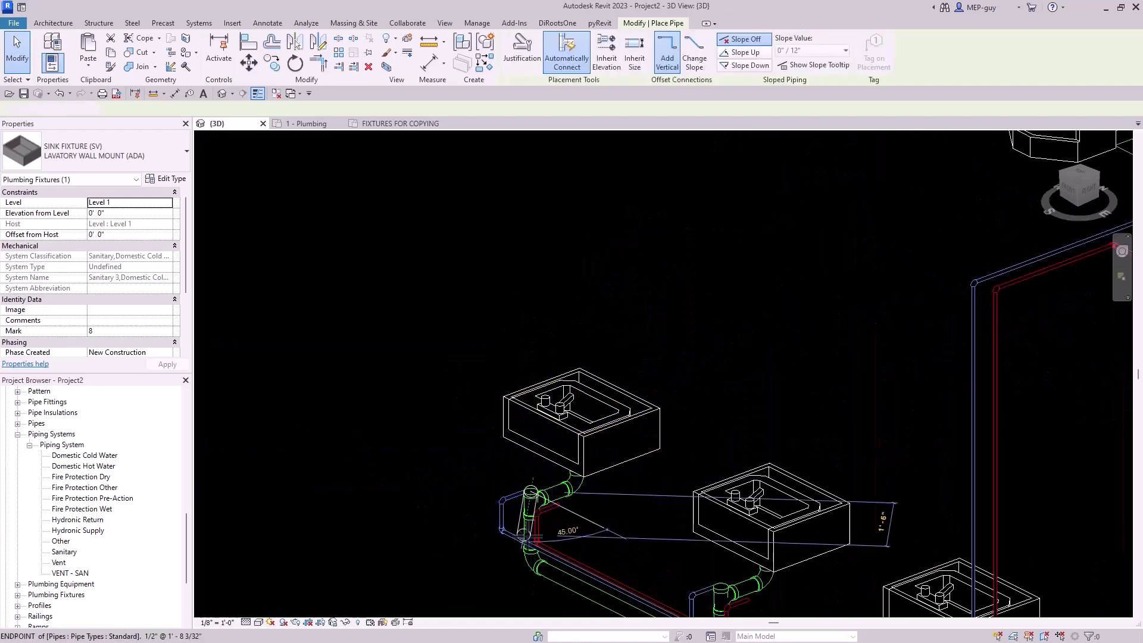
scroll(441, 391, down, 3)
click(140, 149)
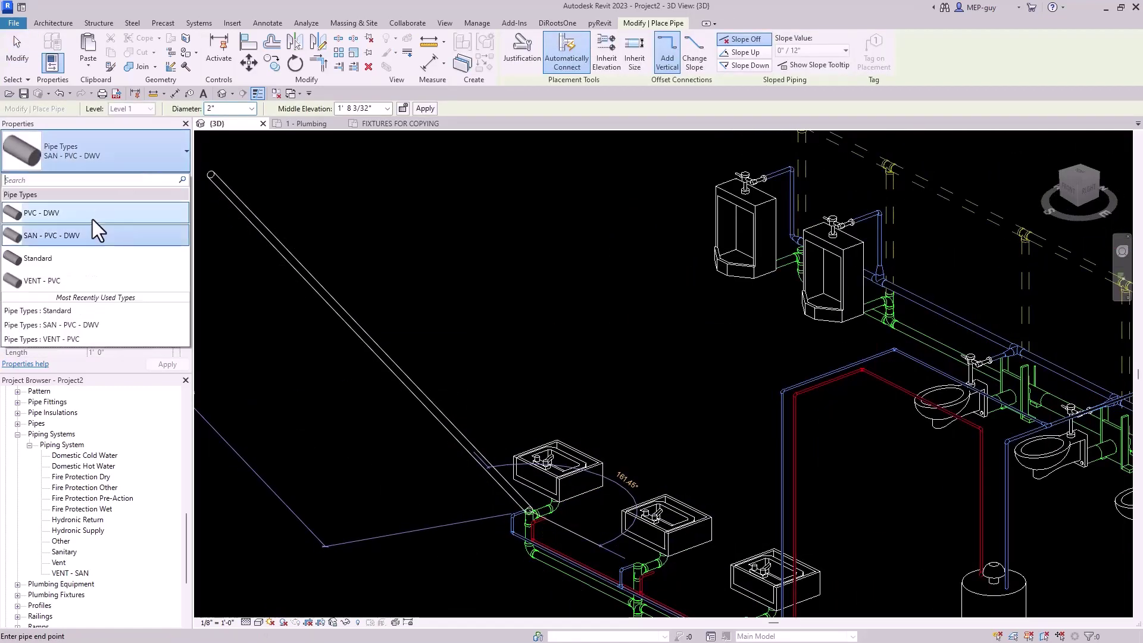
click(64, 280)
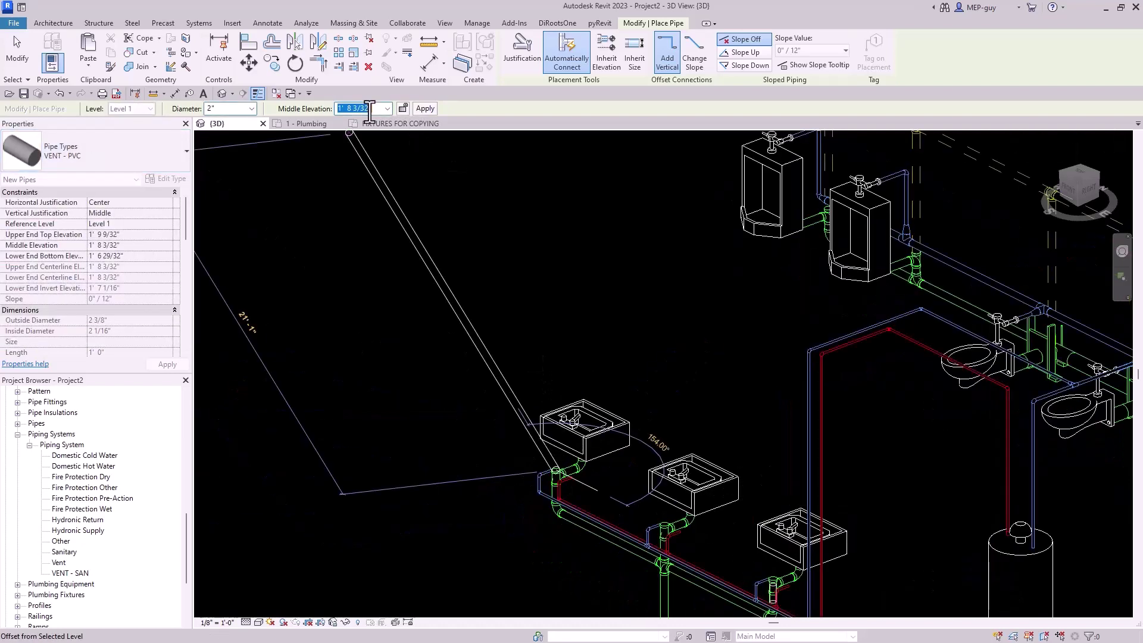
Draw a 2" pipe from the left-hand lavatory's upper sanitary connector up to 10' 0" elevation, ending in a short horizontal run.
click(592, 442)
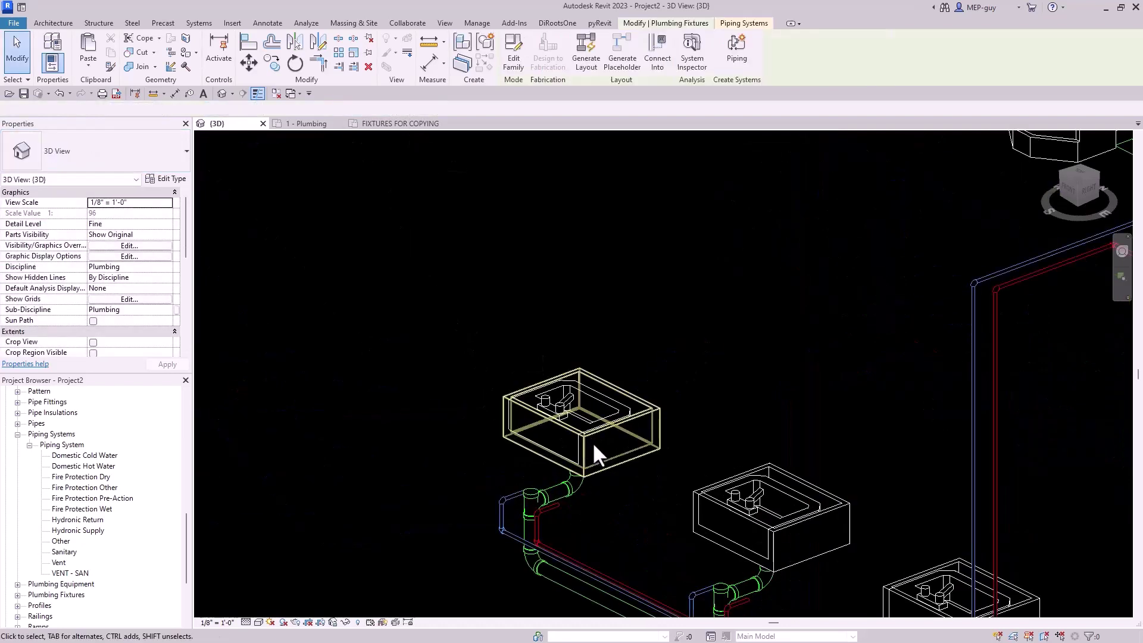
click(531, 341)
scroll(537, 346, down, 3)
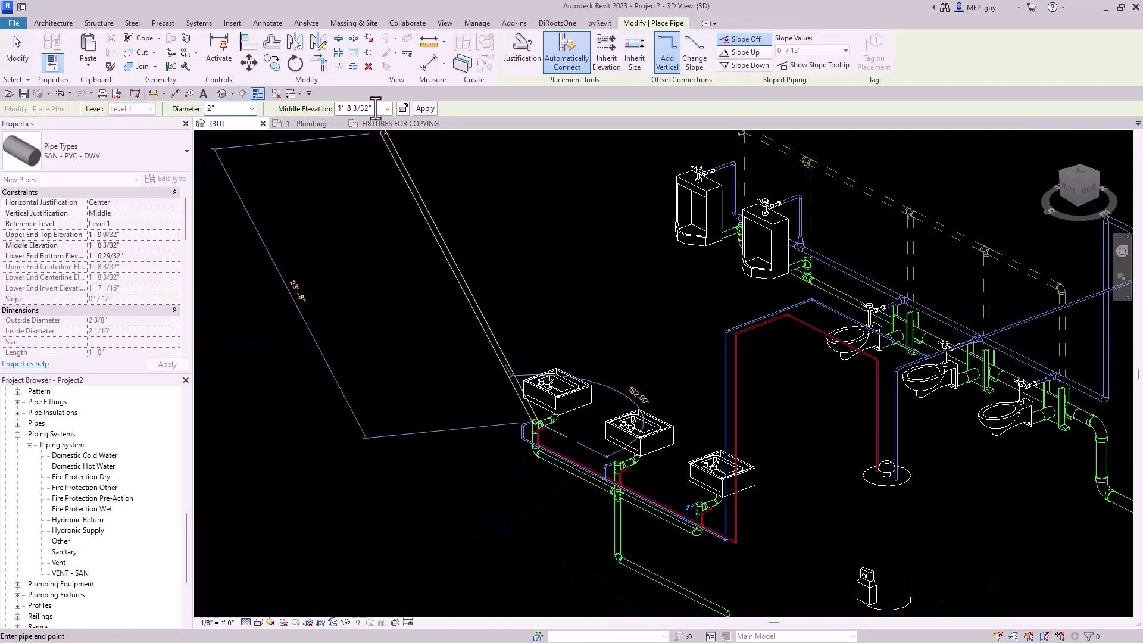
click(375, 111)
text(10)
key(Return)
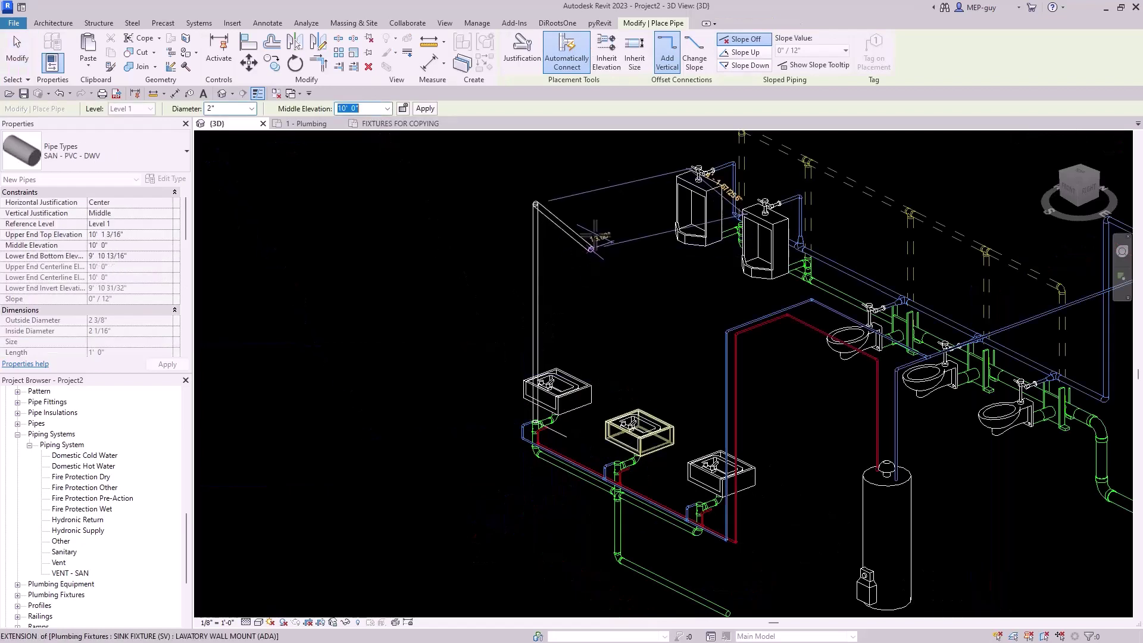
click(573, 190)
key(Escape)
key(Escape)
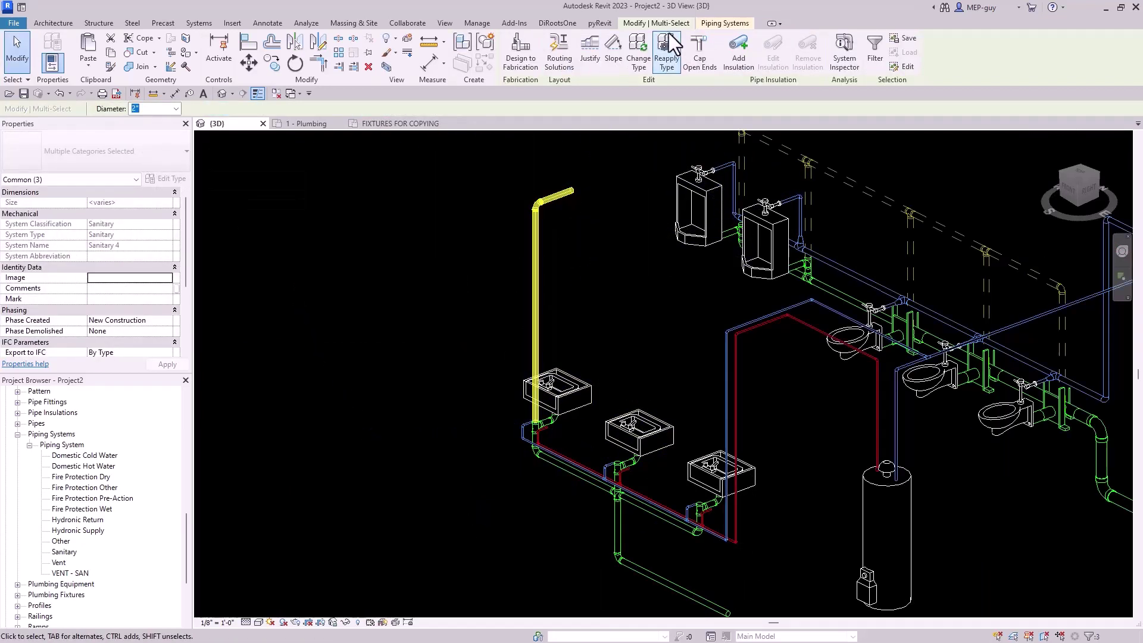
Change the new riser, elbow and horizontal run to the VENT - PVC type and set their system type to VENT - SAN.
click(639, 57)
click(119, 155)
click(75, 280)
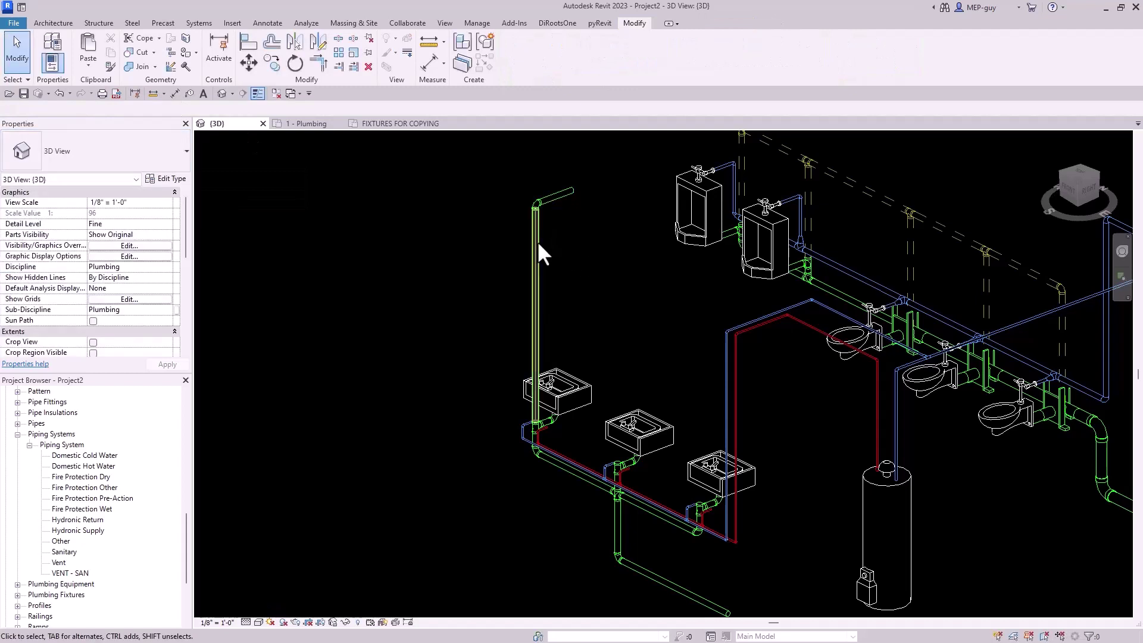
click(539, 249)
scroll(120, 273, down, 5)
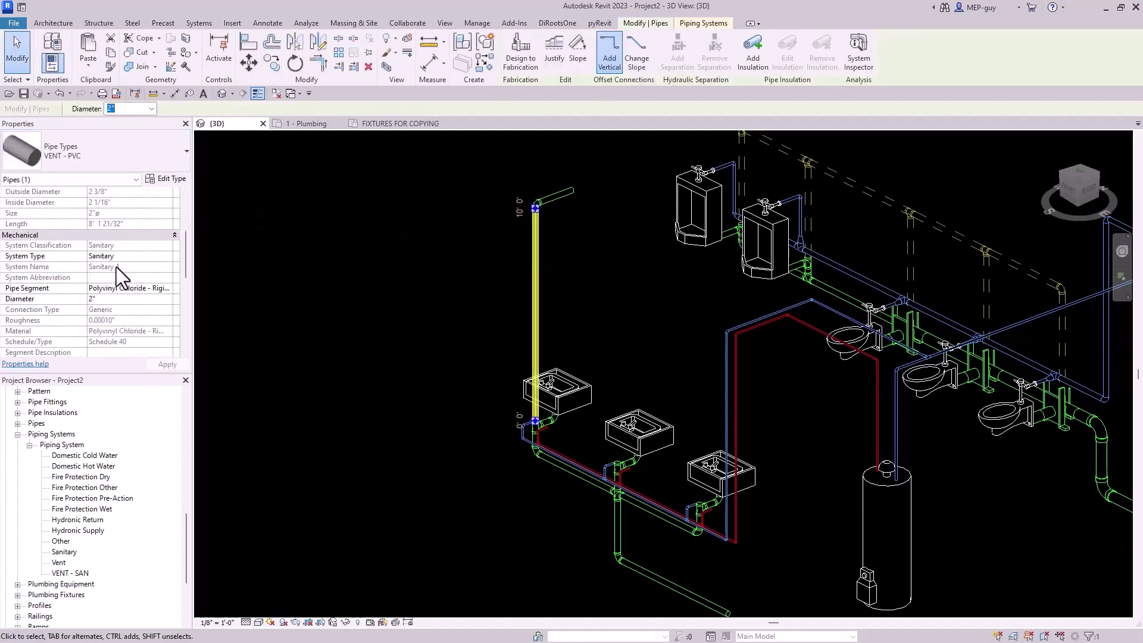
click(567, 296)
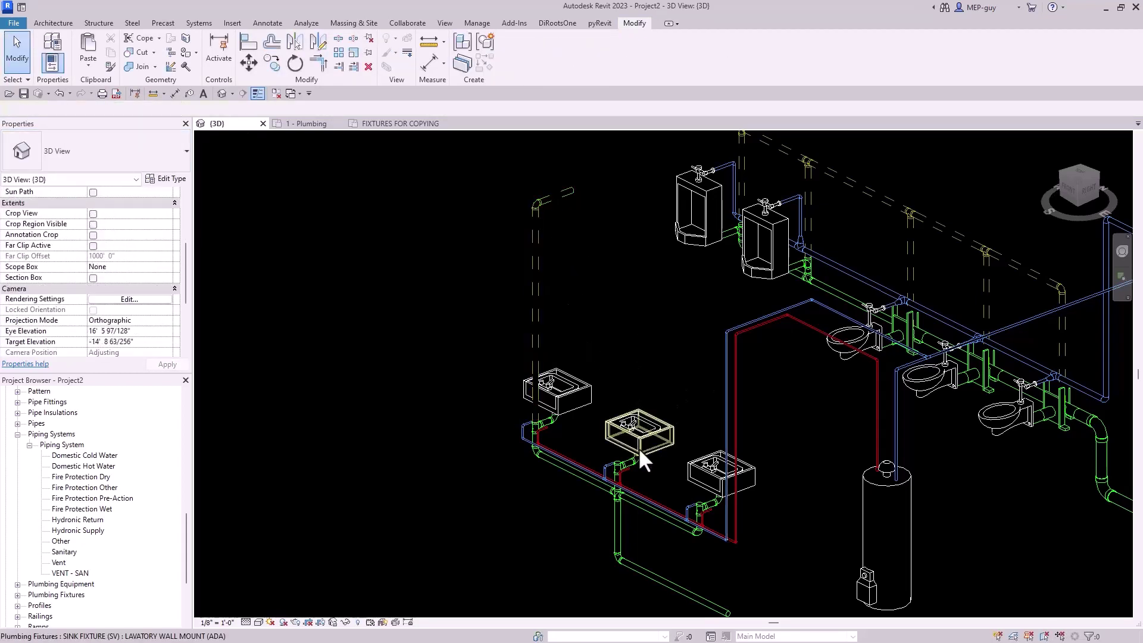
Lengthen the left-hand lavatory's horizontal vent pipe to about 2' 6 3/4" past the fixture's front in the 1 - Plumbing plan.
click(321, 126)
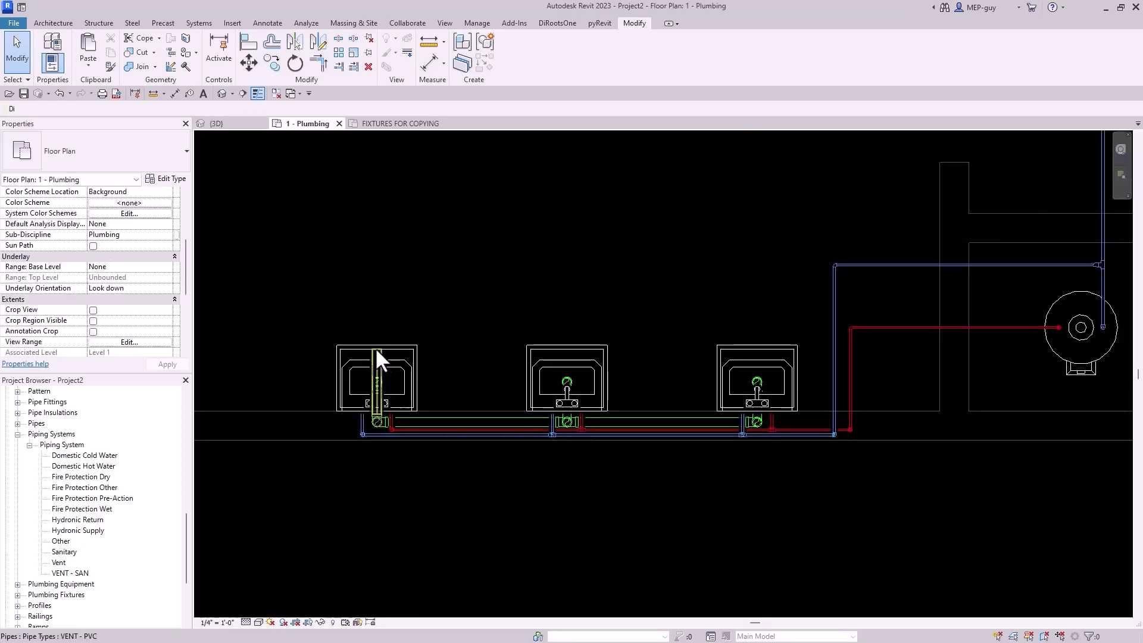
click(378, 355)
drag(377, 351, 378, 304)
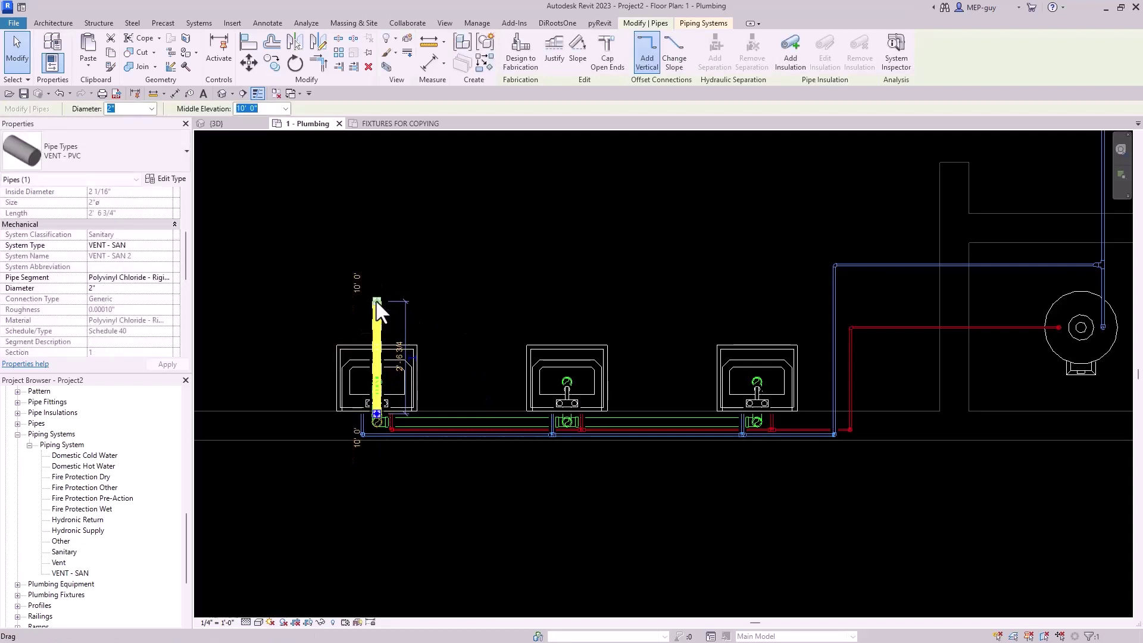
Continue the 2" vent from its open end 10' 0" parallel to the lavatories, turning it toward the toilet wall at the end.
right_click(376, 301)
click(431, 389)
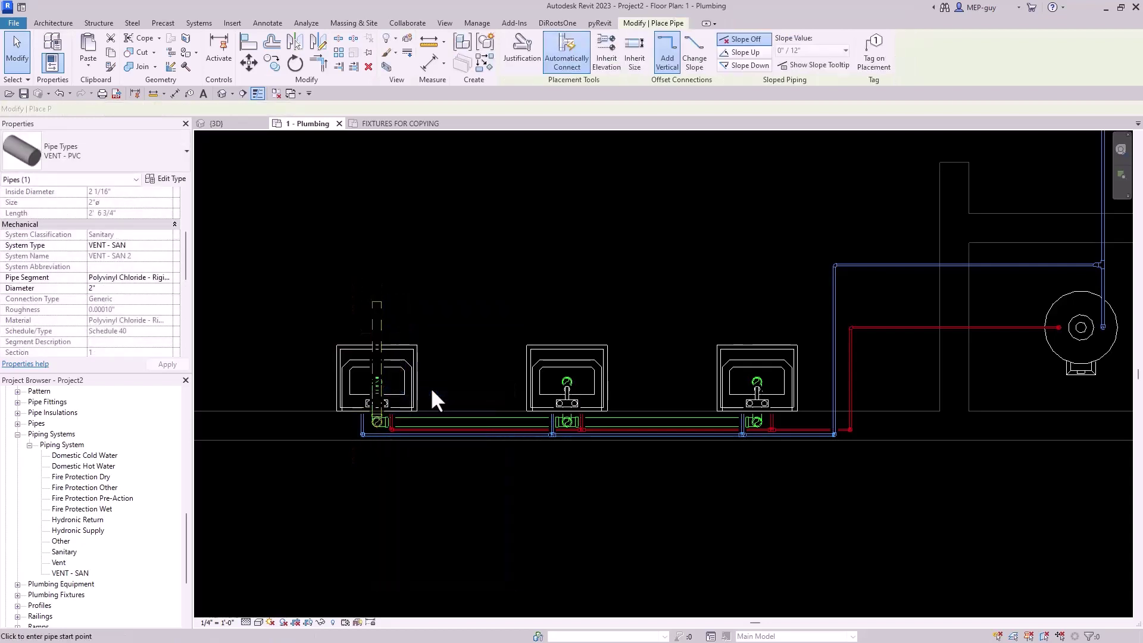
click(375, 300)
scroll(363, 315, down, 3)
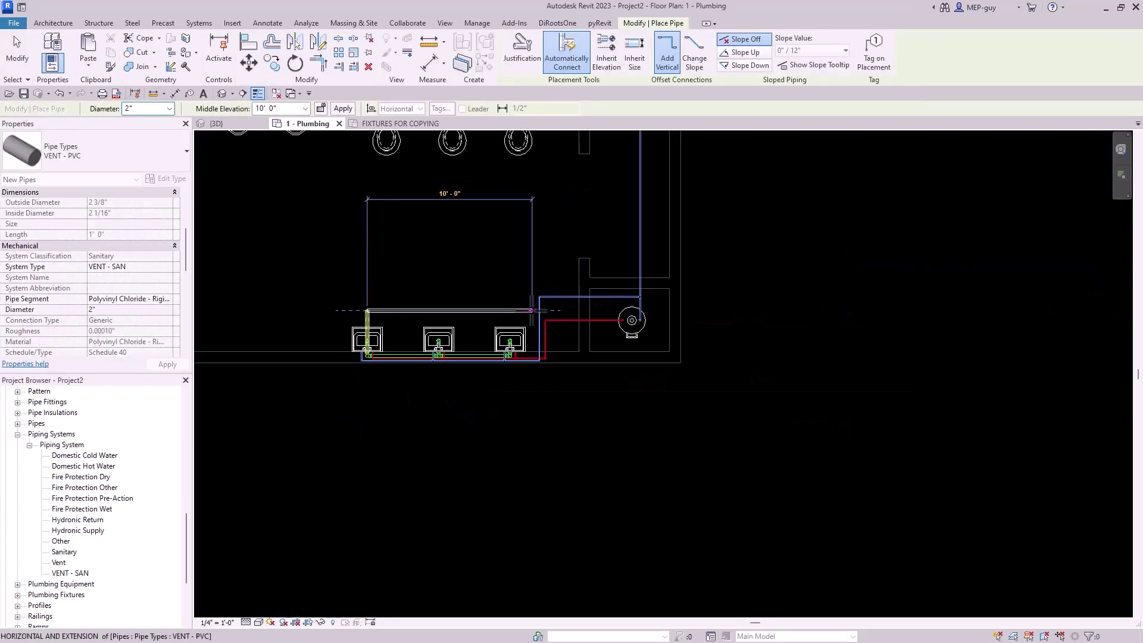
scroll(531, 310, down, 2)
click(532, 310)
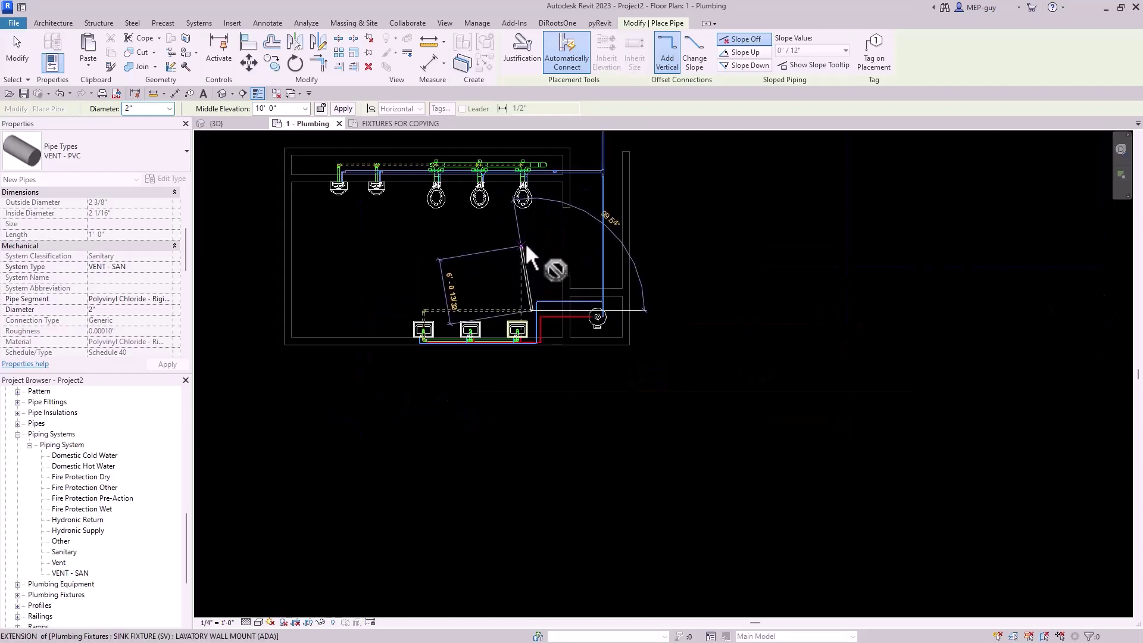
key(Escape)
key(Escape)
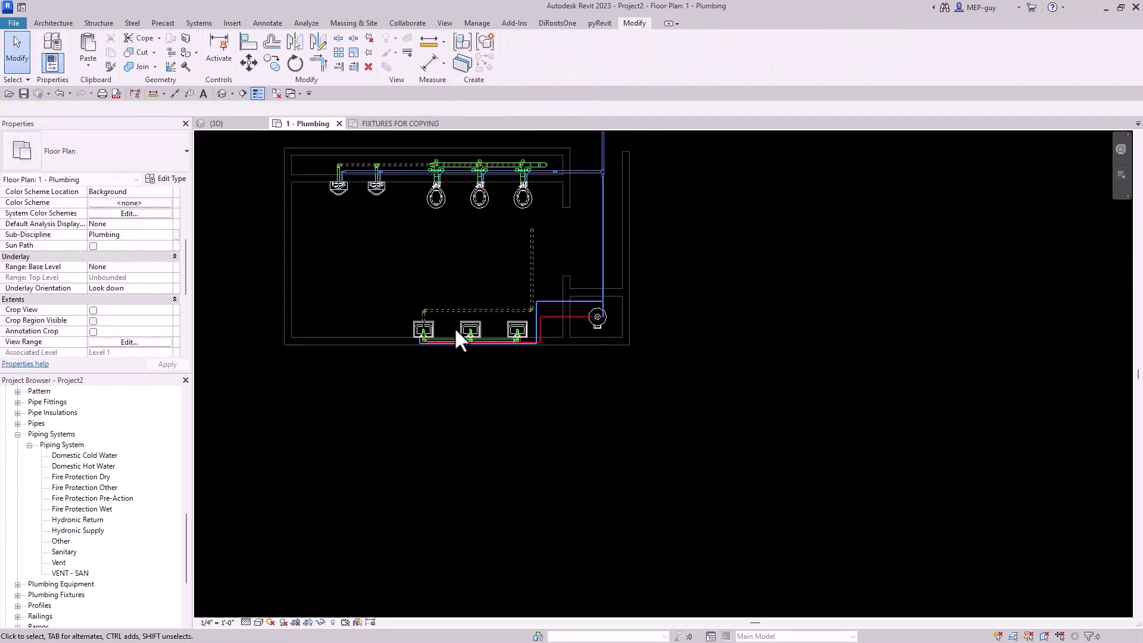
Connect the middle lavatory's Connector 9 (Sanitary, Round 2", flow out) into the horizontal vent run in the 3D view.
scroll(456, 328, up, 4)
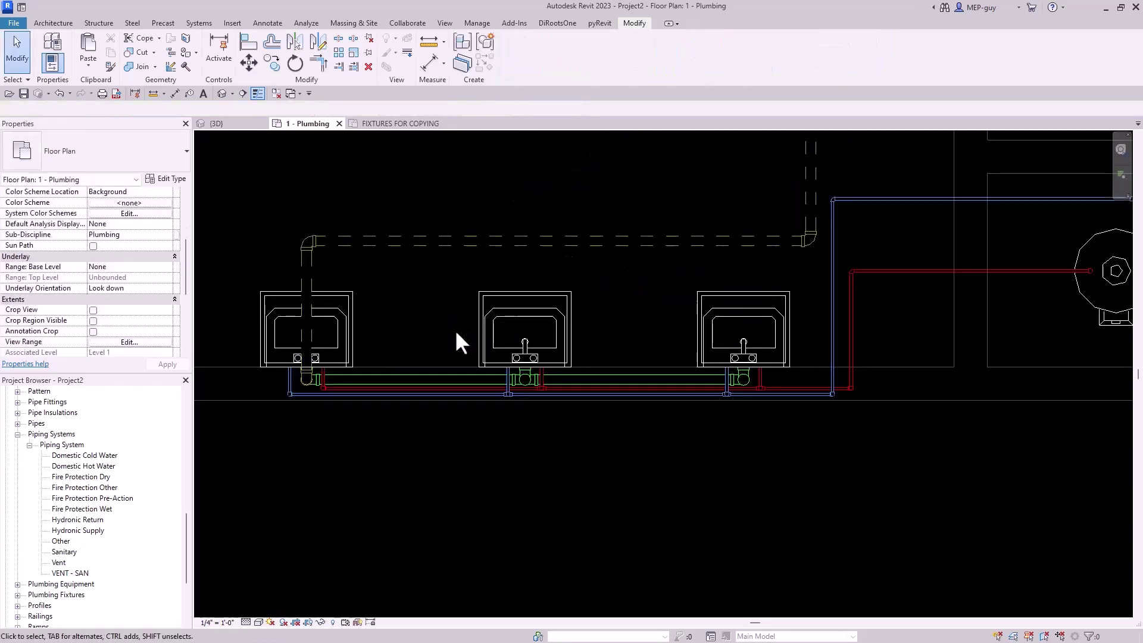
click(214, 124)
click(602, 405)
middle_drag(602, 404, 522, 408)
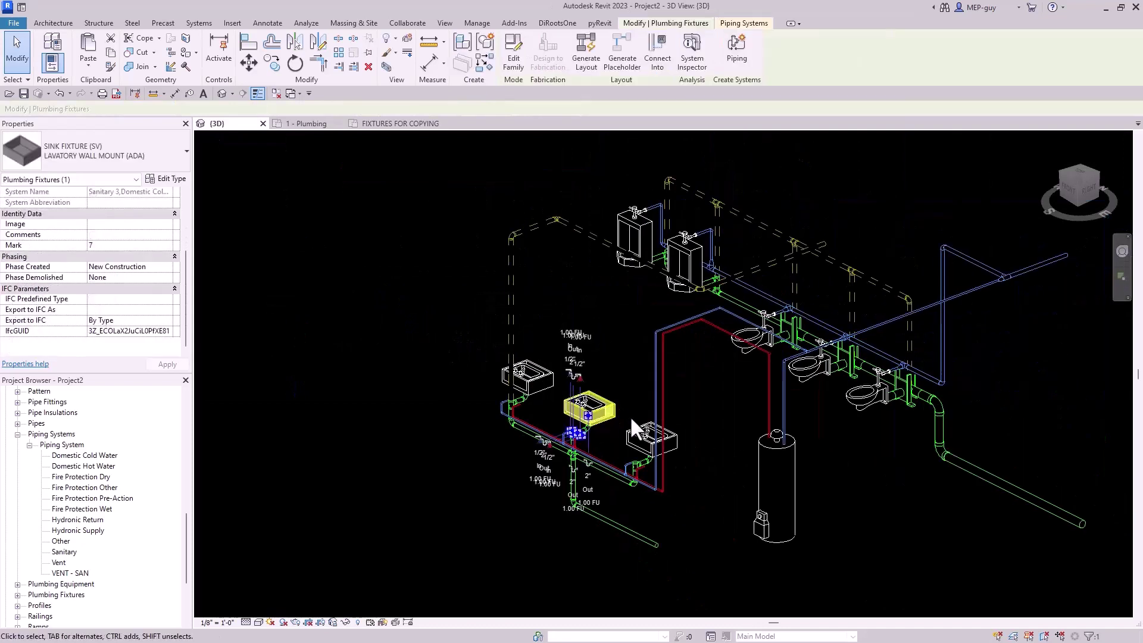
click(662, 50)
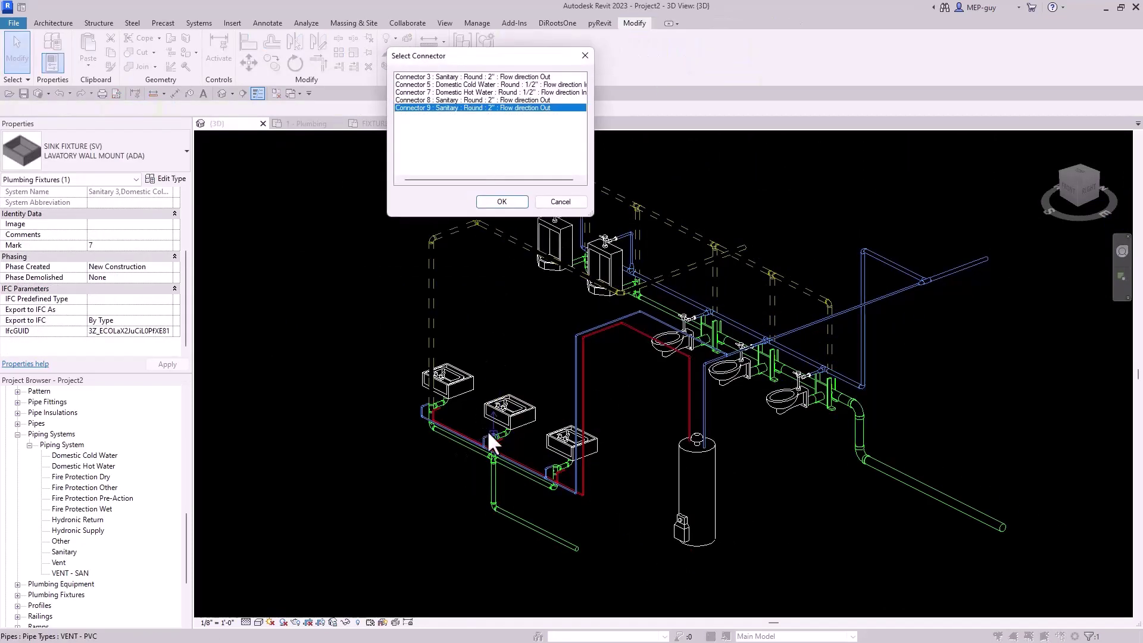
click(503, 202)
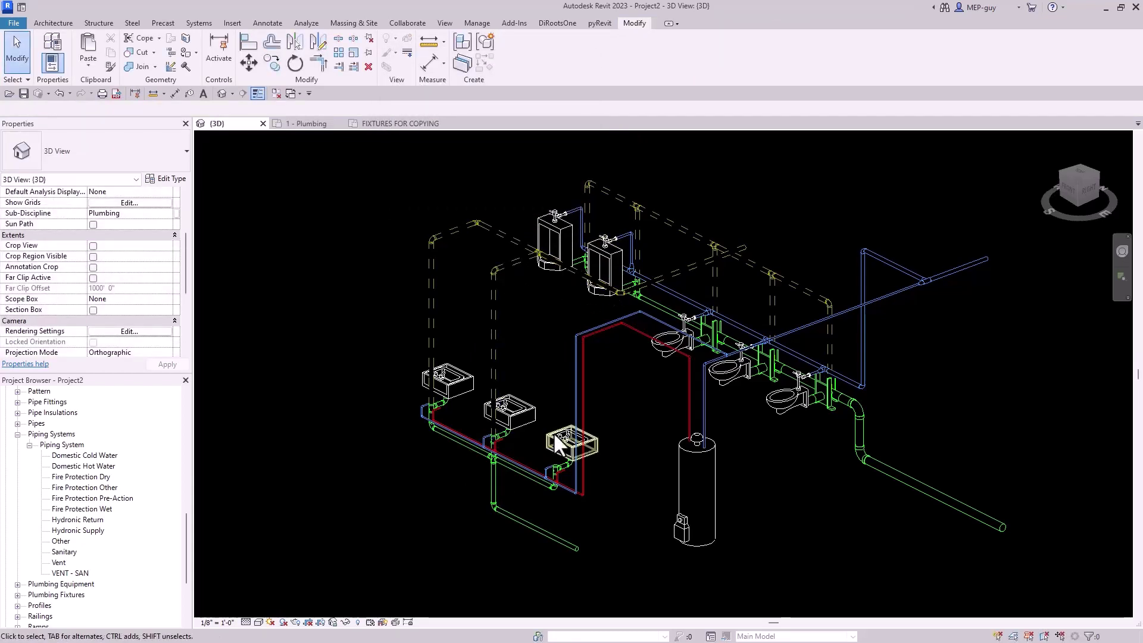
Connect the right-hand lavatory's Connector 9 (Sanitary, Round 2", flow out) into the horizontal vent run.
click(573, 448)
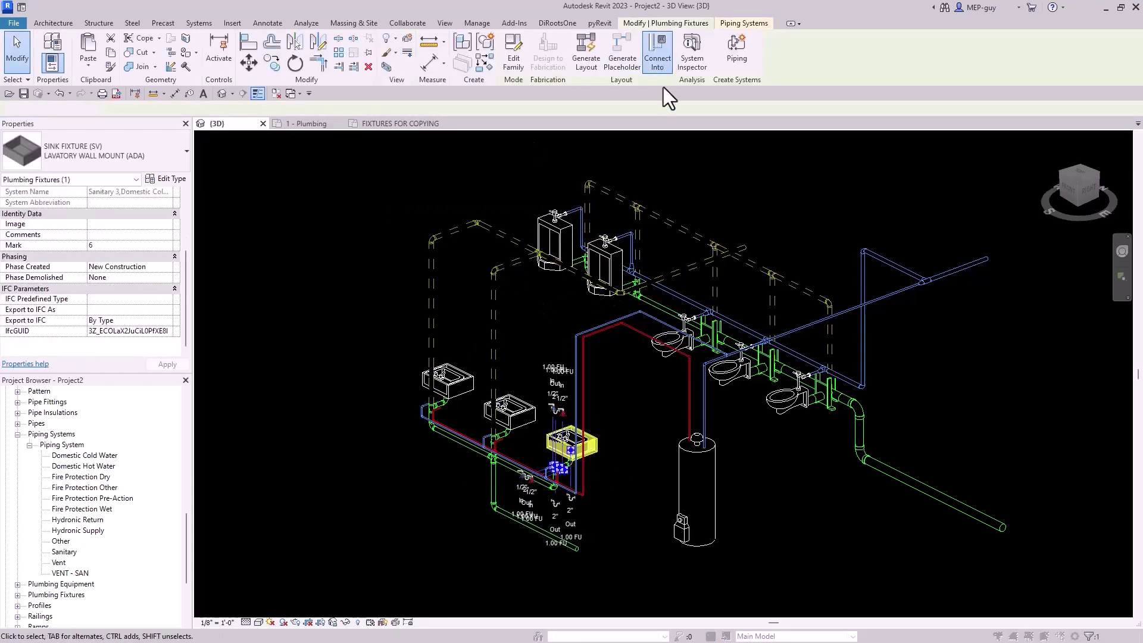
click(658, 54)
click(485, 107)
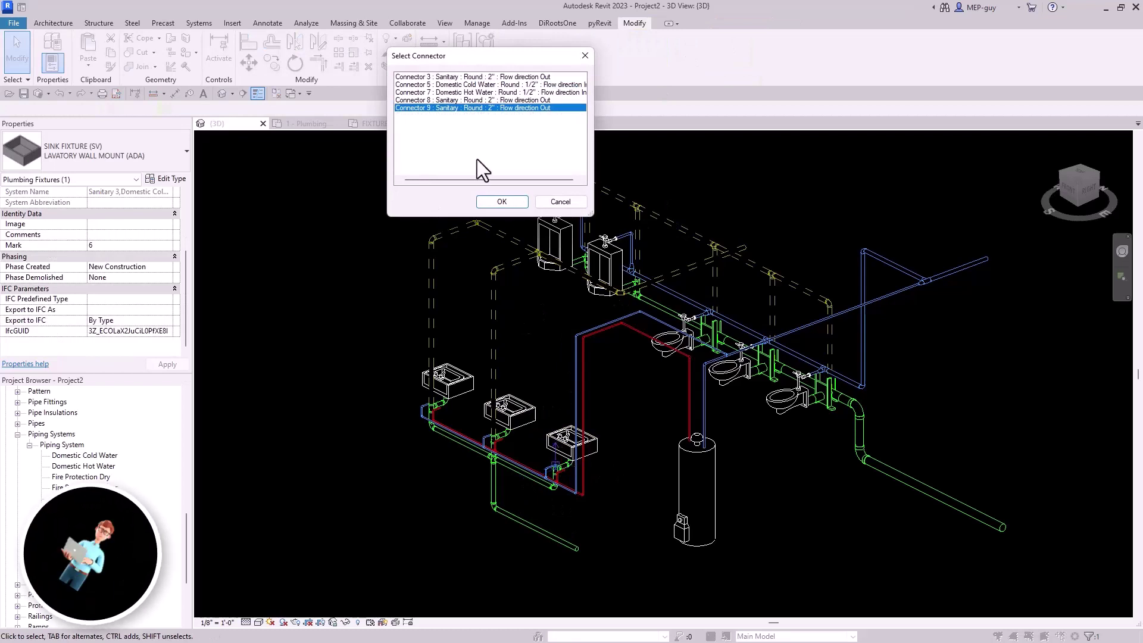
click(503, 202)
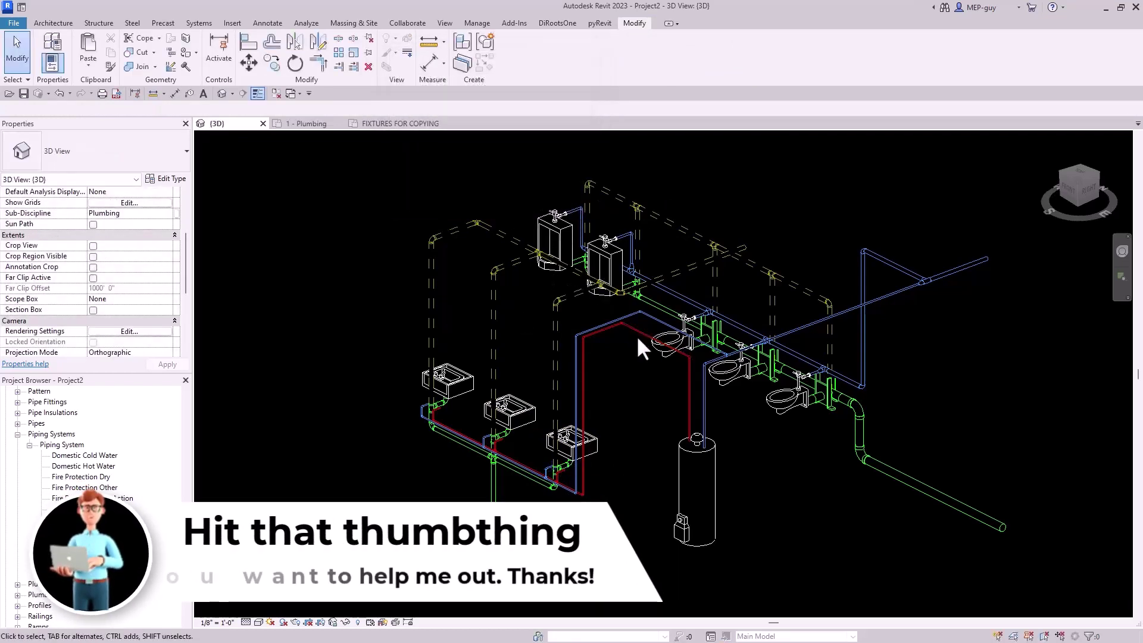
Convert the 2" vent elbow behind the right-hand toilet into a tee in the 1 - Plumbing plan.
click(300, 124)
scroll(504, 467, down, 3)
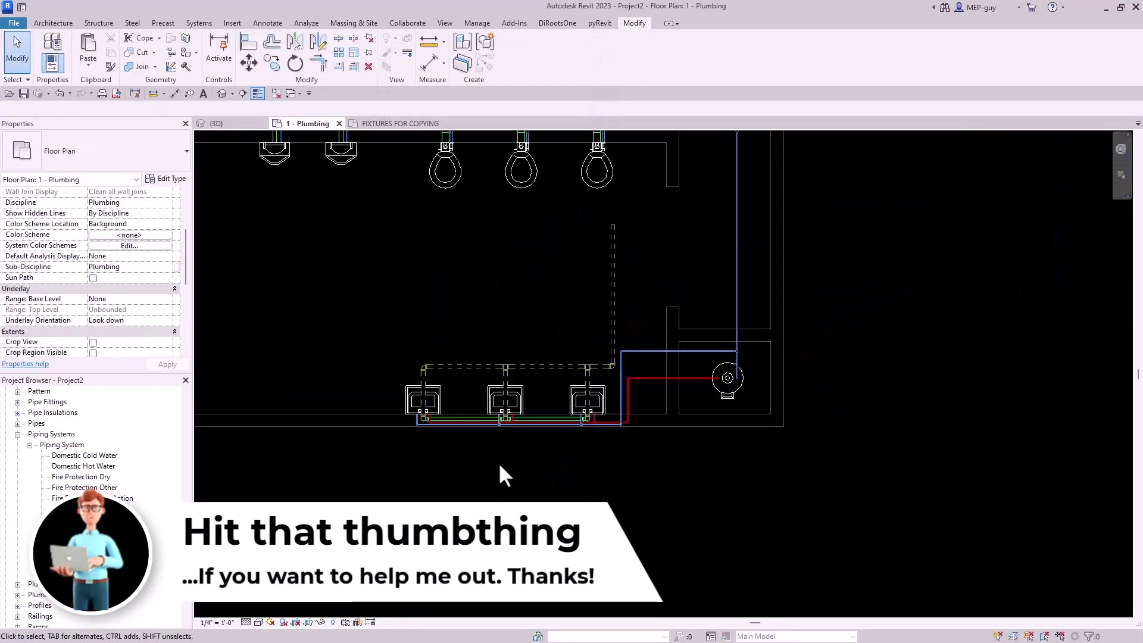
scroll(581, 191, up, 5)
scroll(551, 212, up, 3)
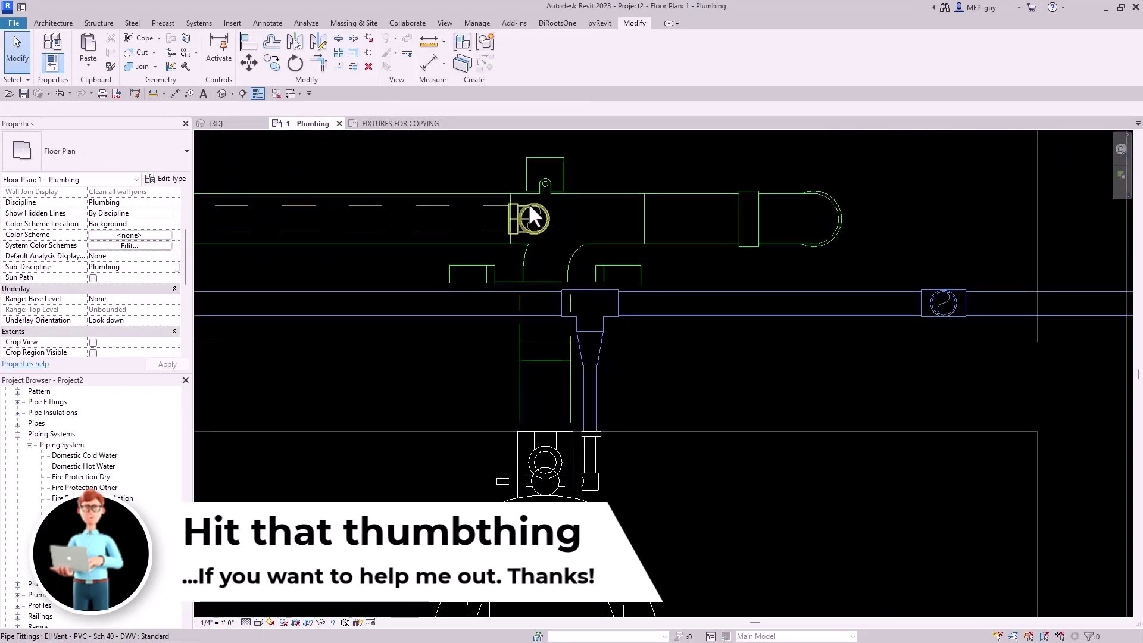
click(530, 211)
click(587, 219)
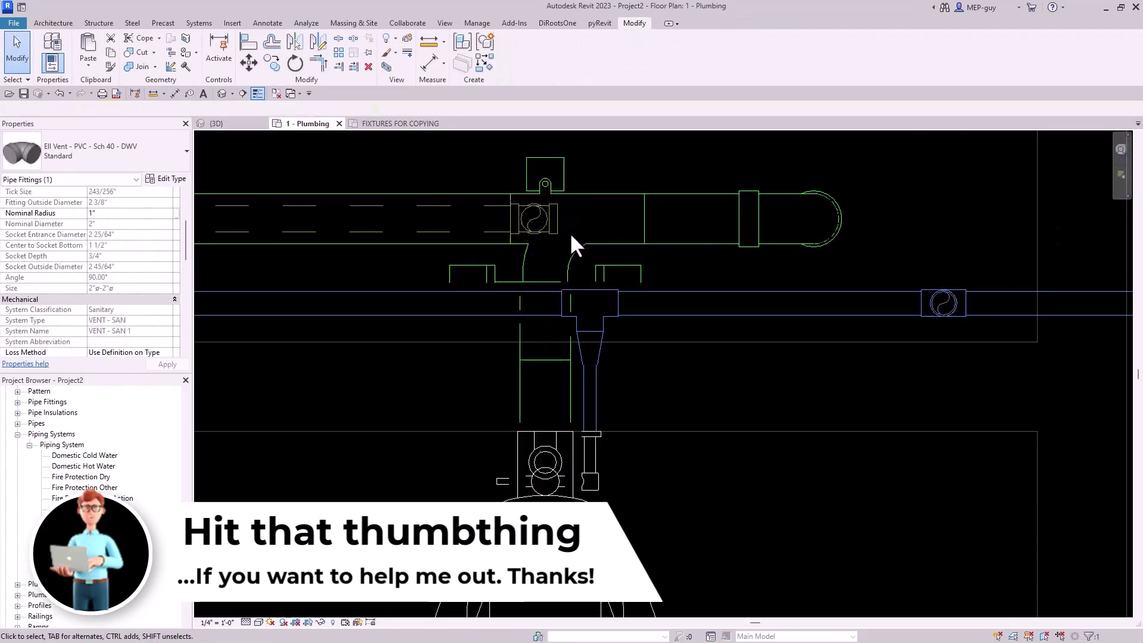
Try to draw a 2" VENT - PVC pipe from the new vent tee's open end along the 4" sanitary line.
click(557, 223)
right_click(559, 219)
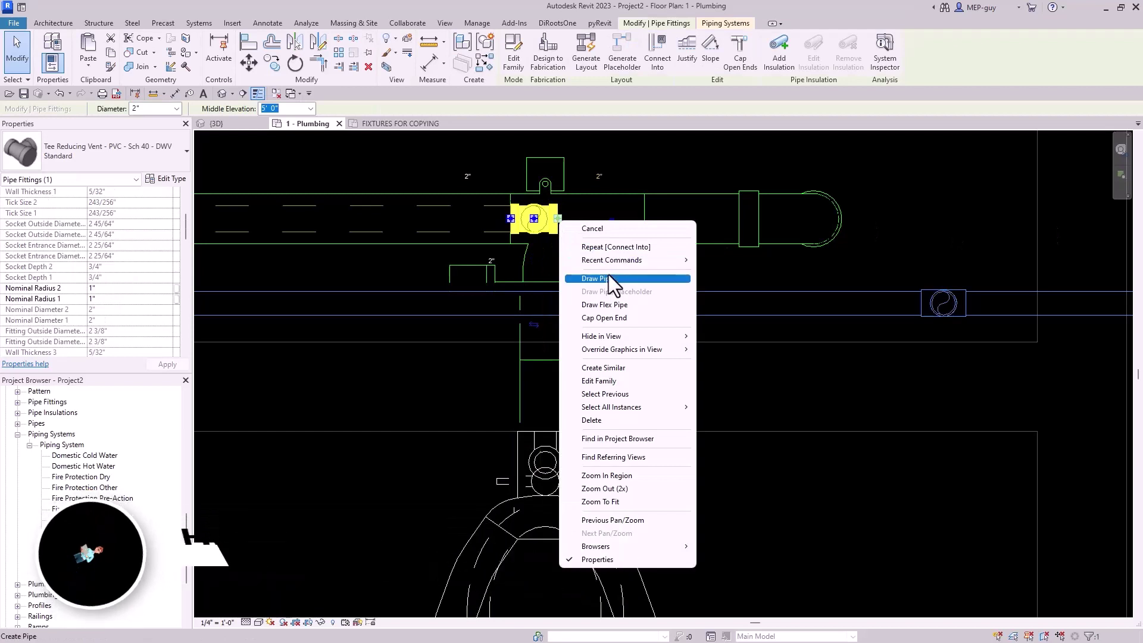
click(608, 275)
scroll(655, 262, down, 3)
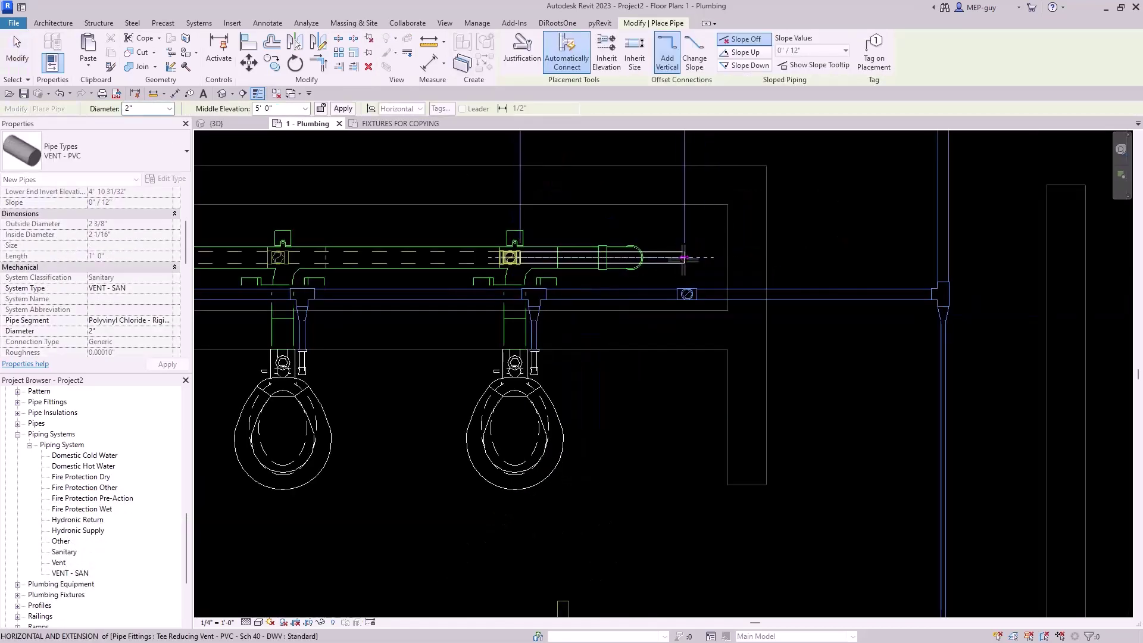
scroll(649, 259, up, 3)
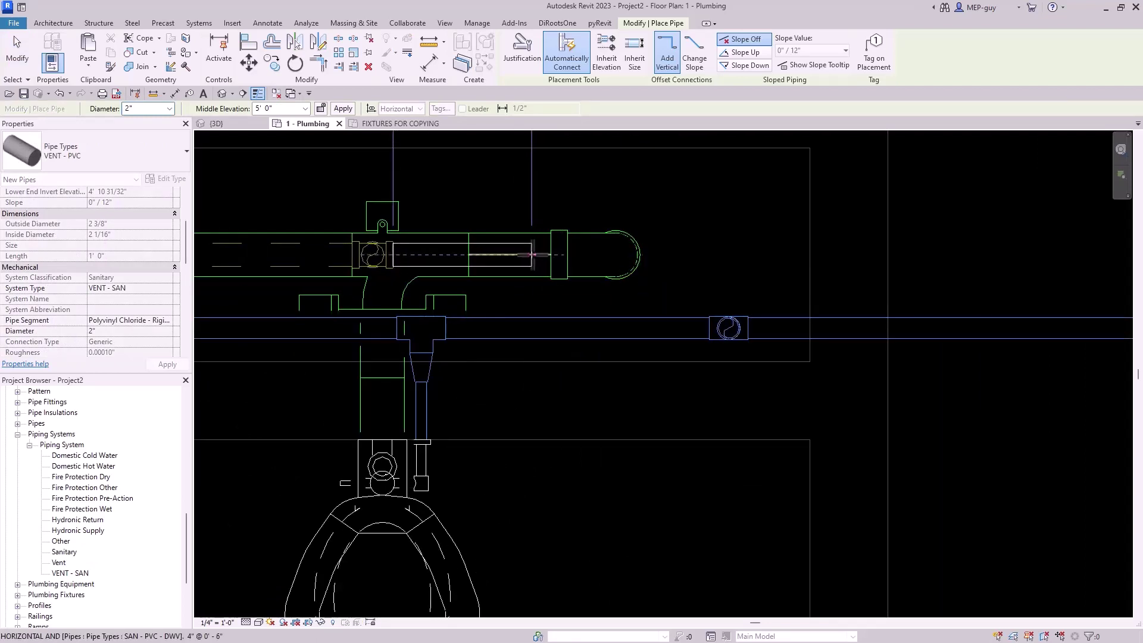
click(622, 278)
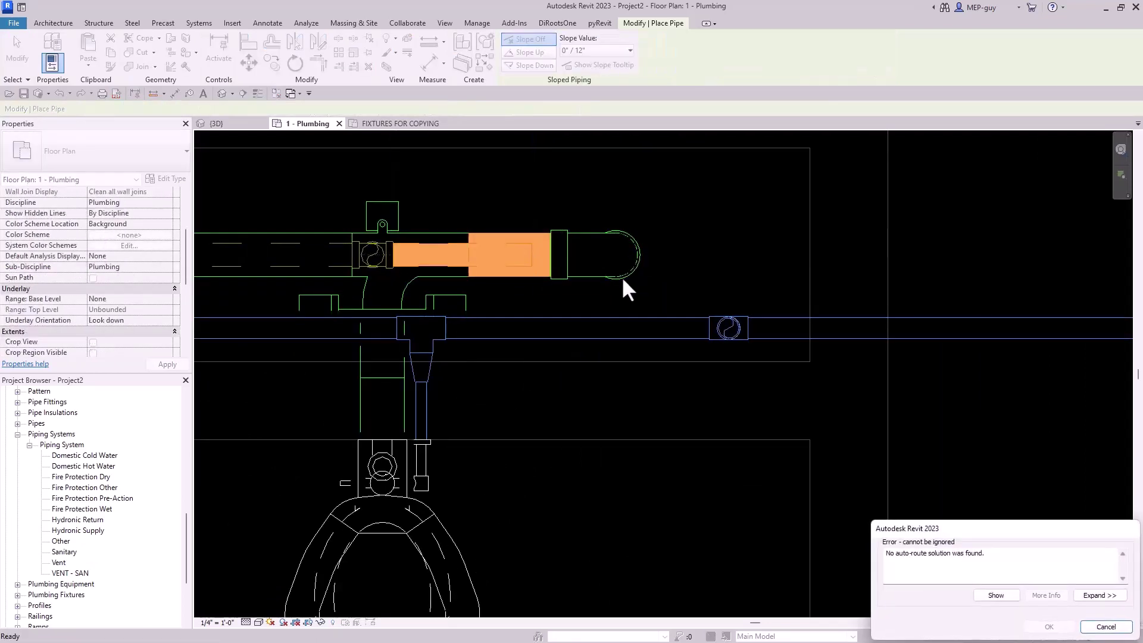
click(1106, 627)
Turn the 4" bend where the toilet sanitary line drops into a Tee Reducing Sanitary - PVC - Sch 40 - DWV in the 3D view.
click(228, 124)
scroll(743, 395, up, 4)
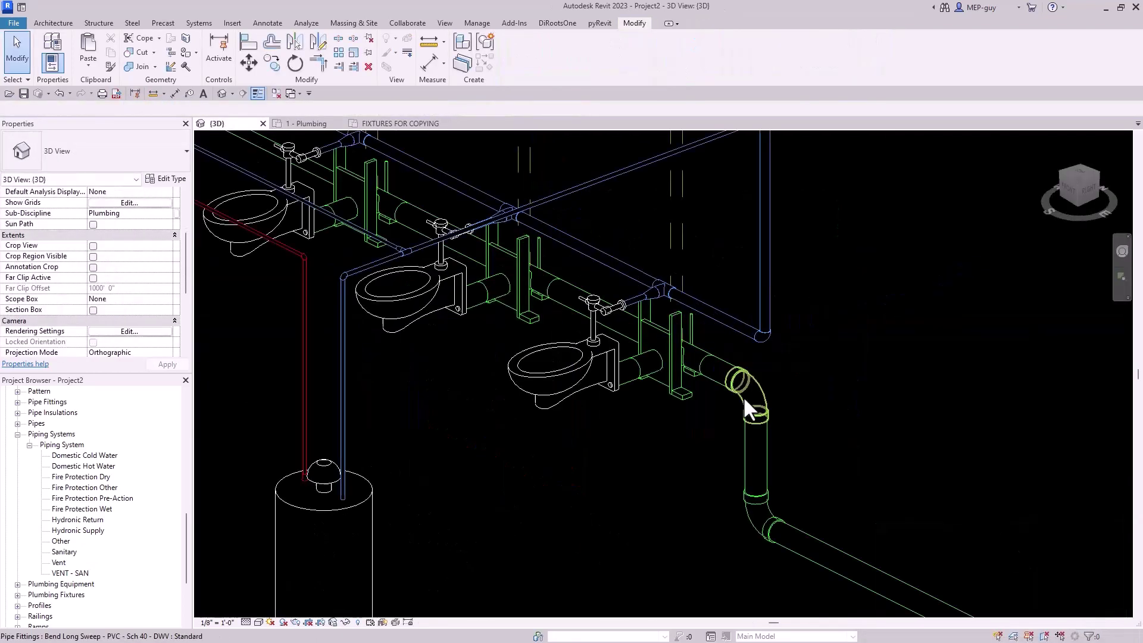
click(755, 371)
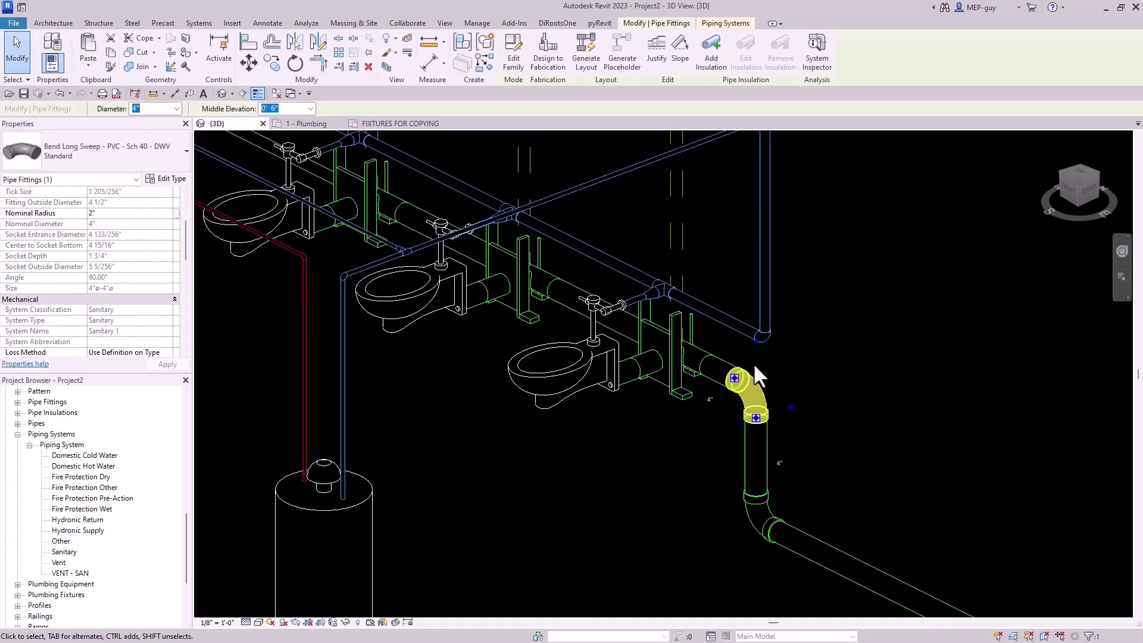
click(756, 342)
click(129, 149)
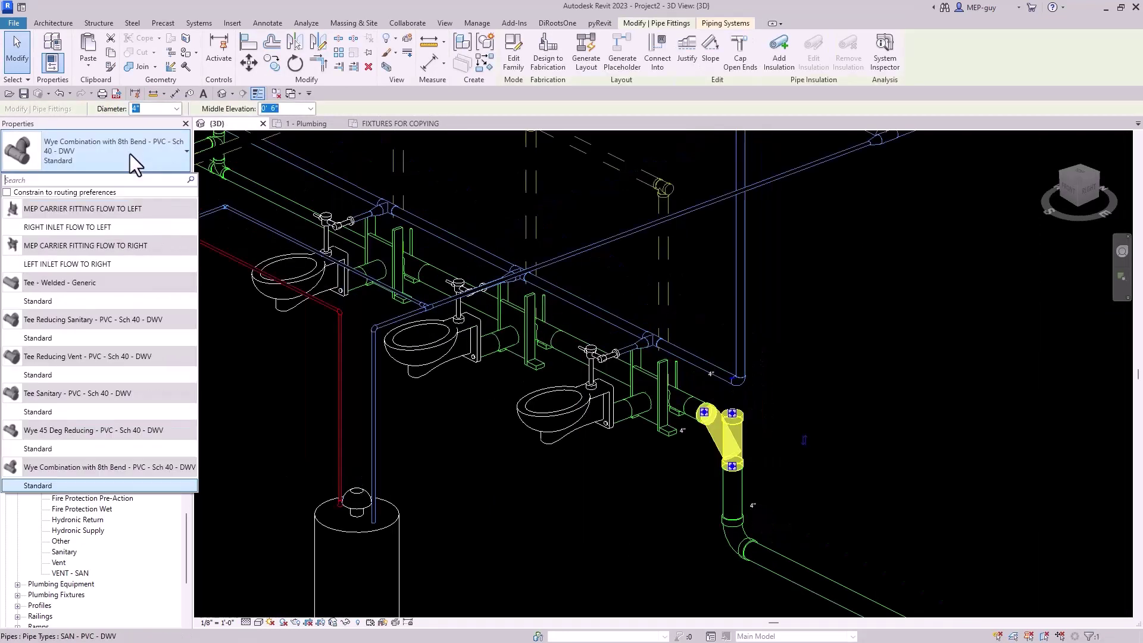
click(897, 415)
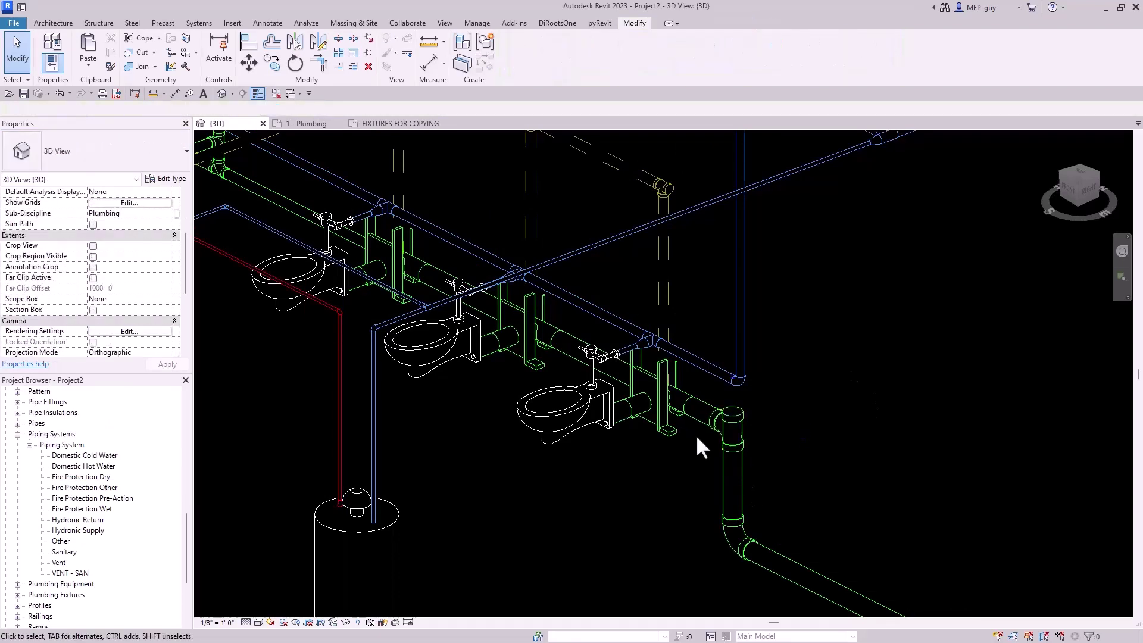
Draw a vertical 4" pipe from the sanitary tee's open upper end to a middle elevation of 15'.
click(734, 420)
right_click(734, 420)
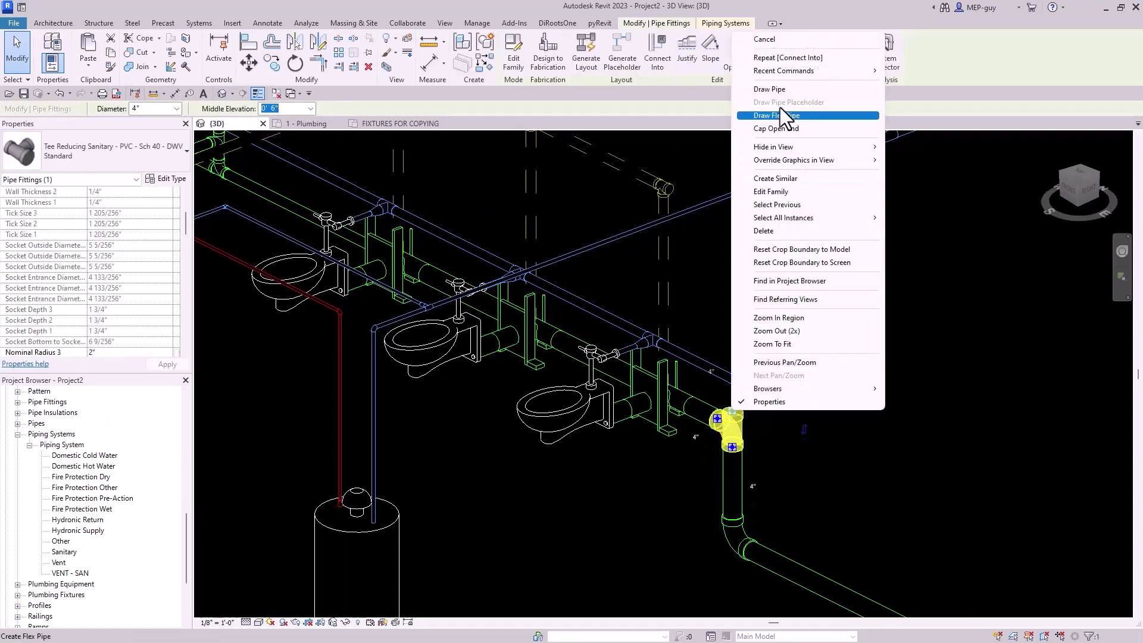
click(770, 89)
scroll(709, 488, down, 3)
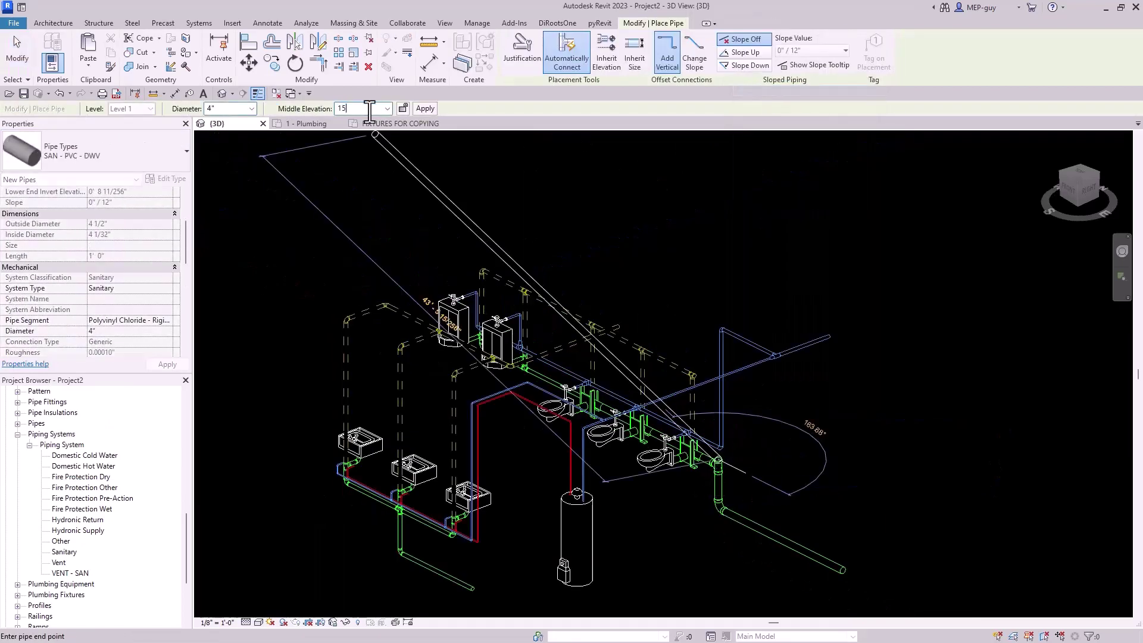
key(Escape)
key(Escape)
Pull the 4" riser's lower end slightly off the sanitary tee to disconnect it.
scroll(667, 430, up, 3)
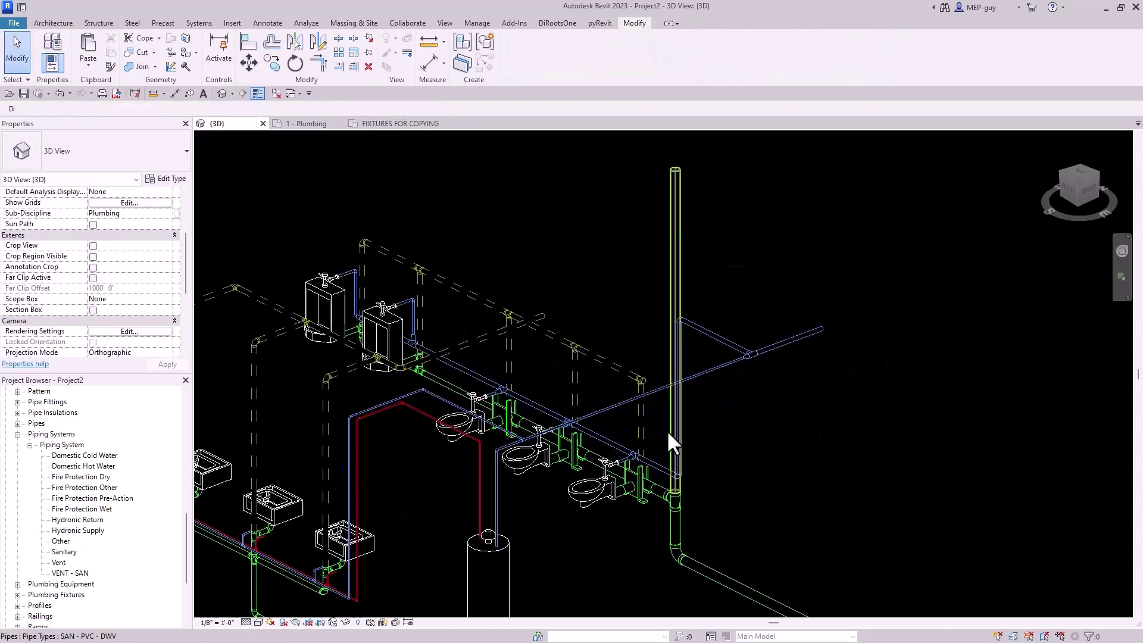
click(678, 453)
drag(678, 458, 679, 450)
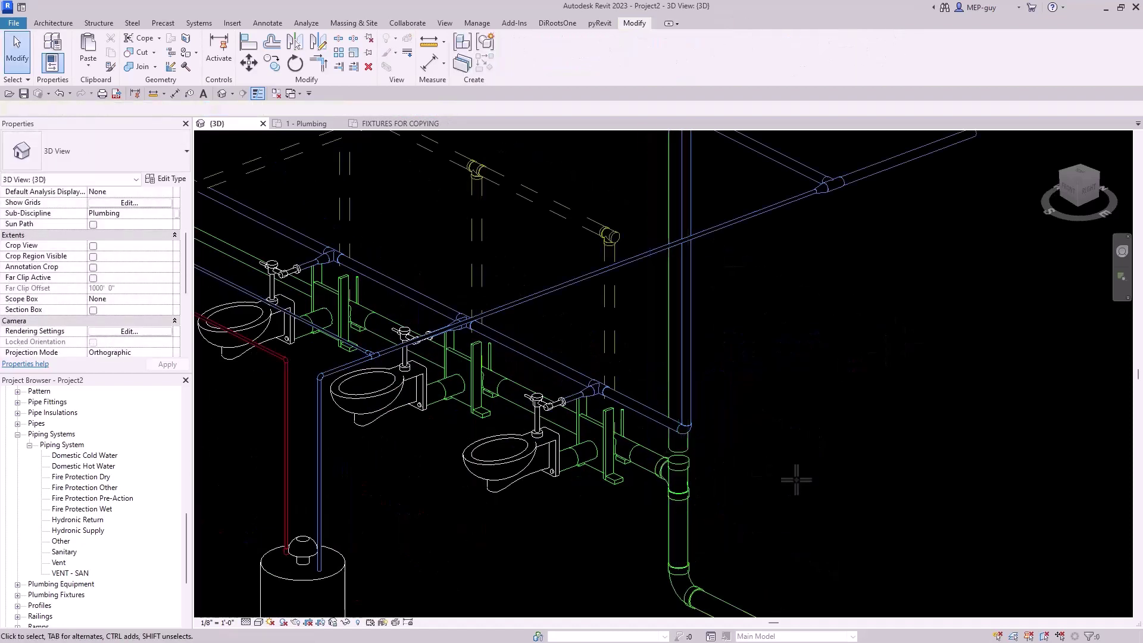
Change the detached 4" riser to VENT - PVC with system type VENT - SAN, and reattach its lower end to the sanitary tee.
click(681, 446)
click(186, 151)
click(123, 309)
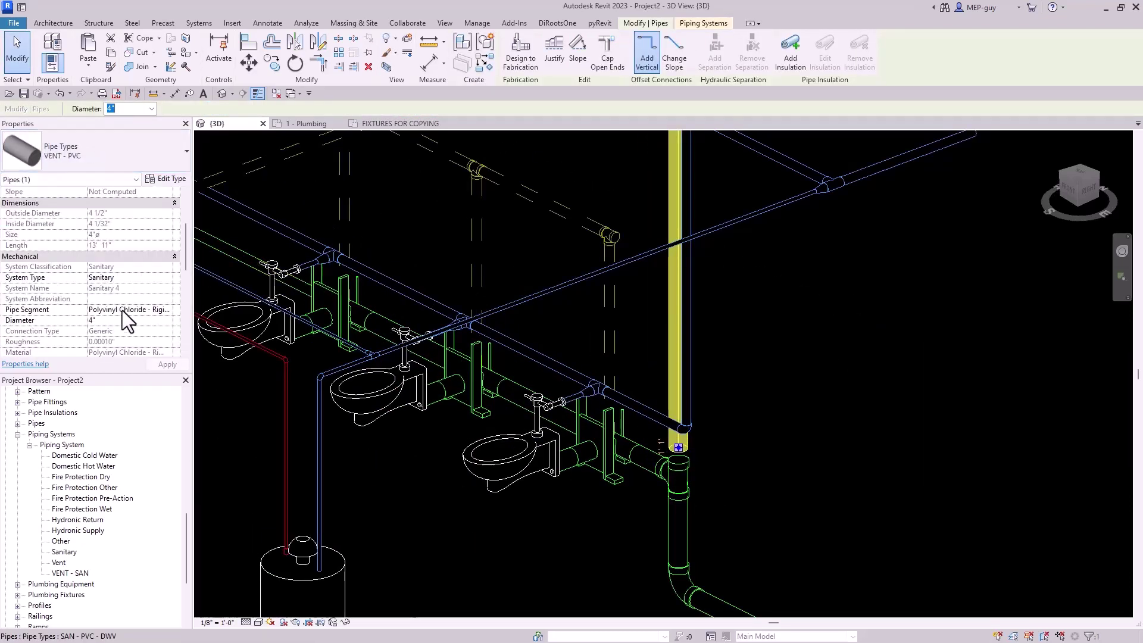
click(167, 278)
click(106, 333)
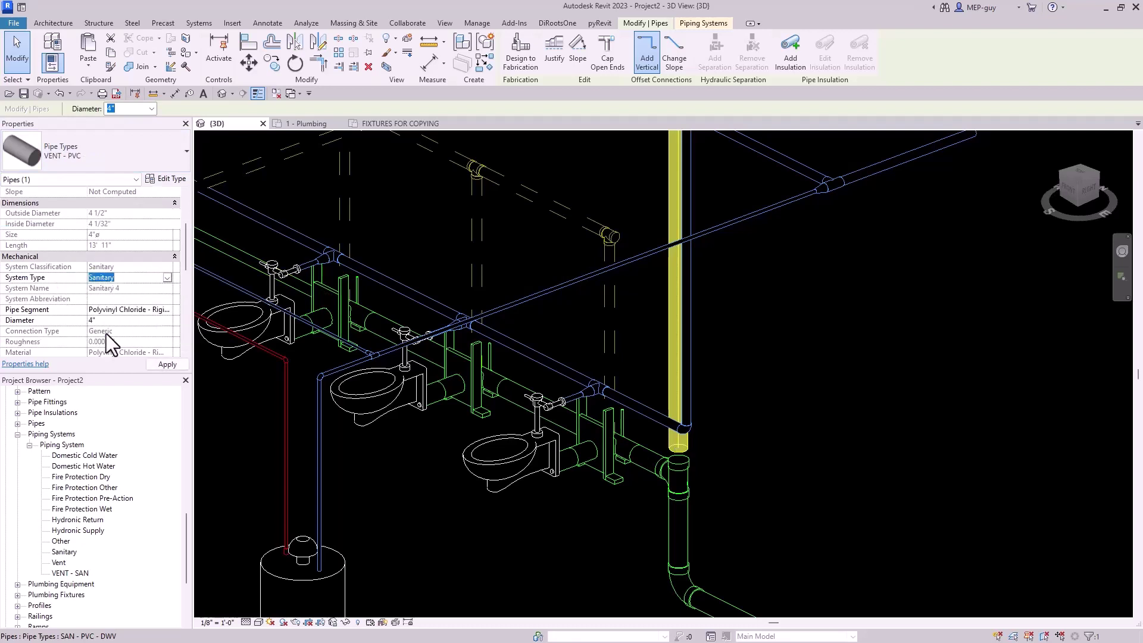
click(679, 447)
key(Escape)
Draw a 2" vent pipe from the open end of the last toilet's vent tee into the 4" vent riser.
scroll(675, 338, down, 2)
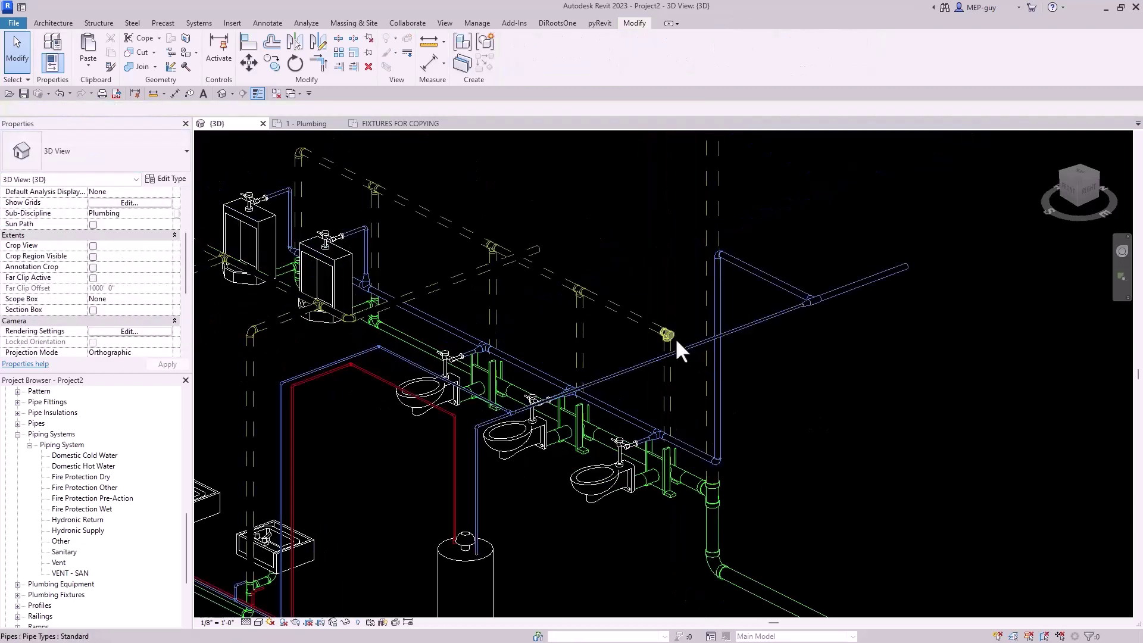
click(709, 379)
shift+middle_drag(709, 379, 858, 400)
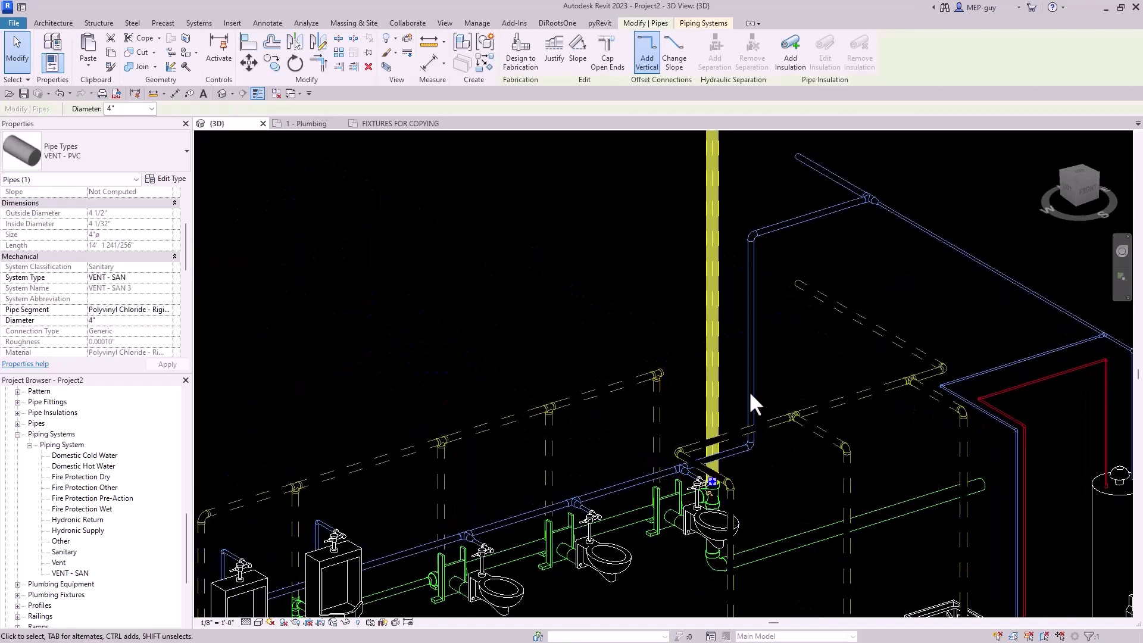
scroll(732, 384, up, 2)
key(Escape)
click(634, 373)
right_click(633, 370)
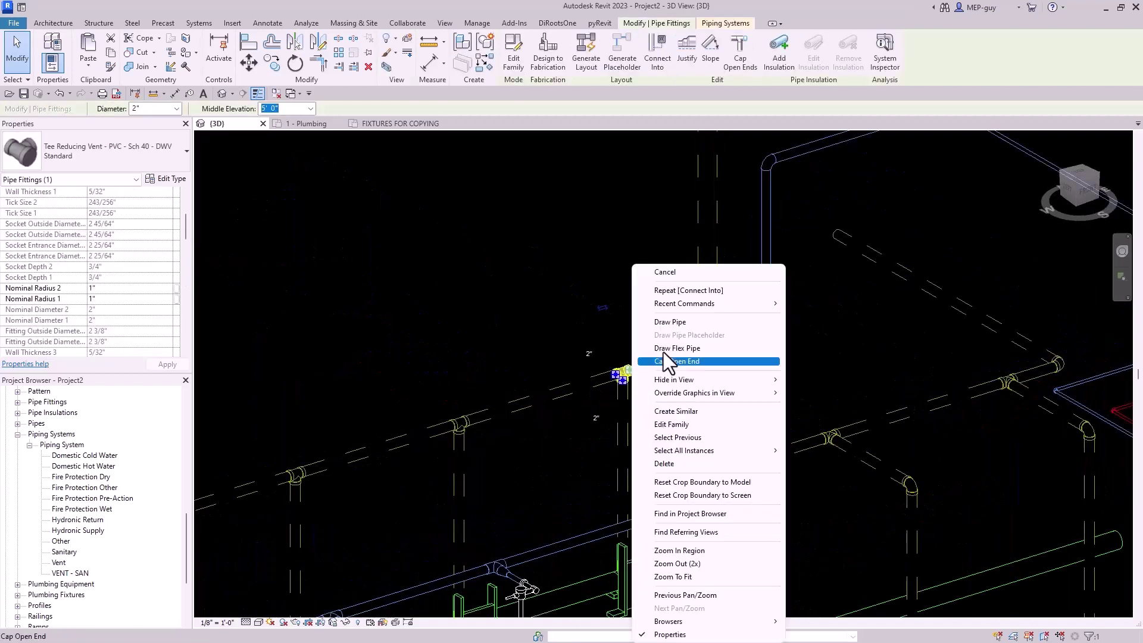
click(670, 322)
click(661, 361)
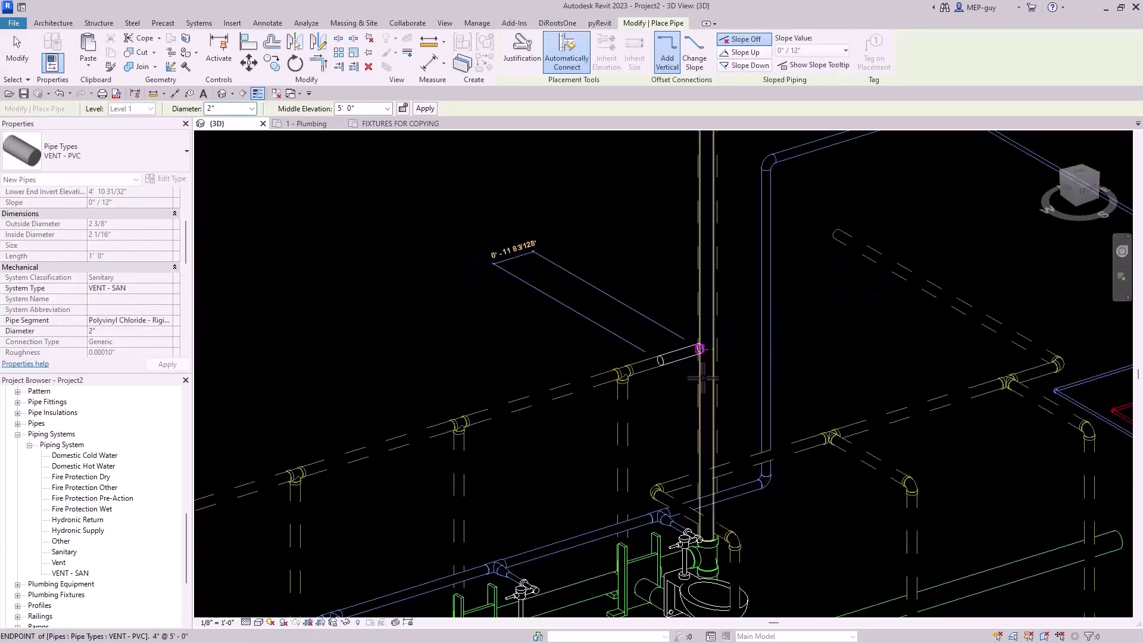
key(Escape)
key(Escape)
key(e)
key(x)
key(Escape)
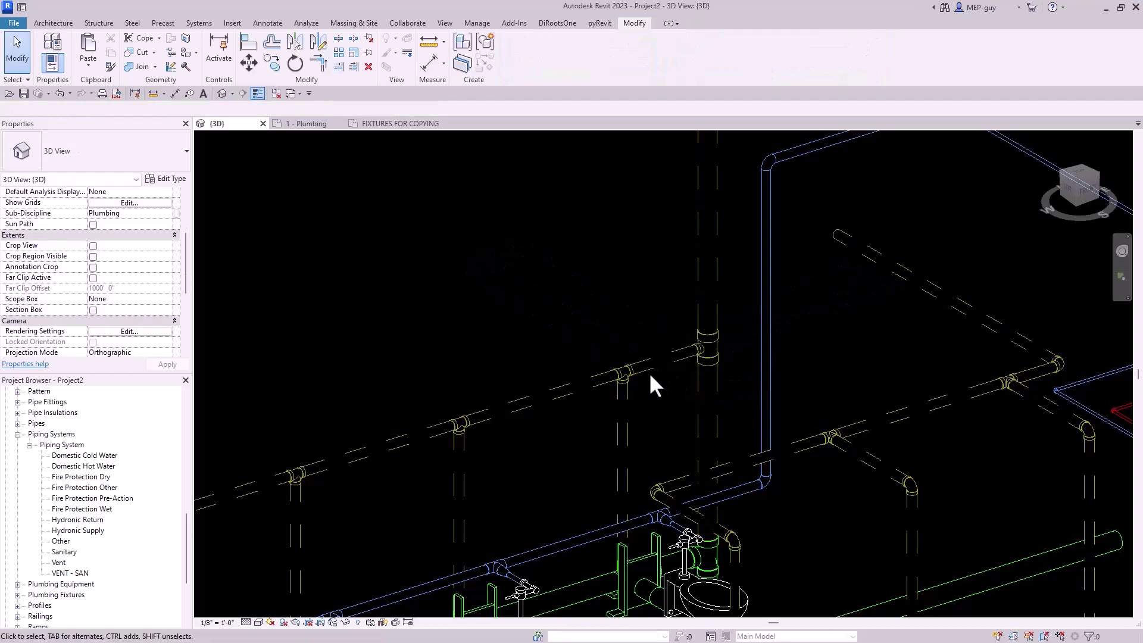
scroll(651, 378, down, 4)
scroll(664, 375, up, 2)
key(t)
key(r)
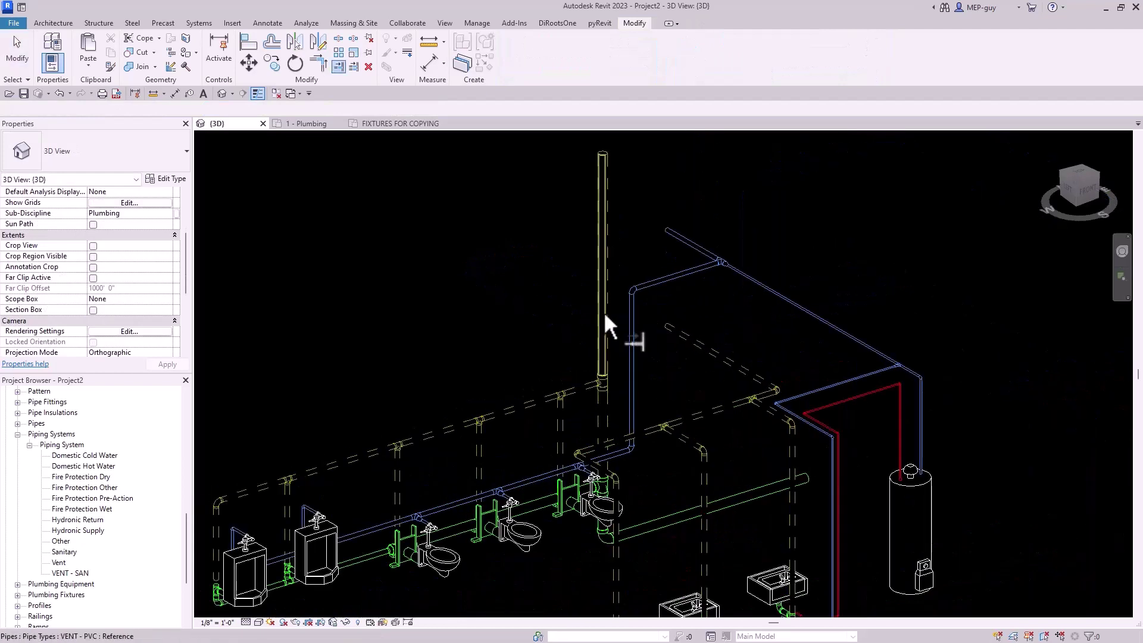
key(Escape)
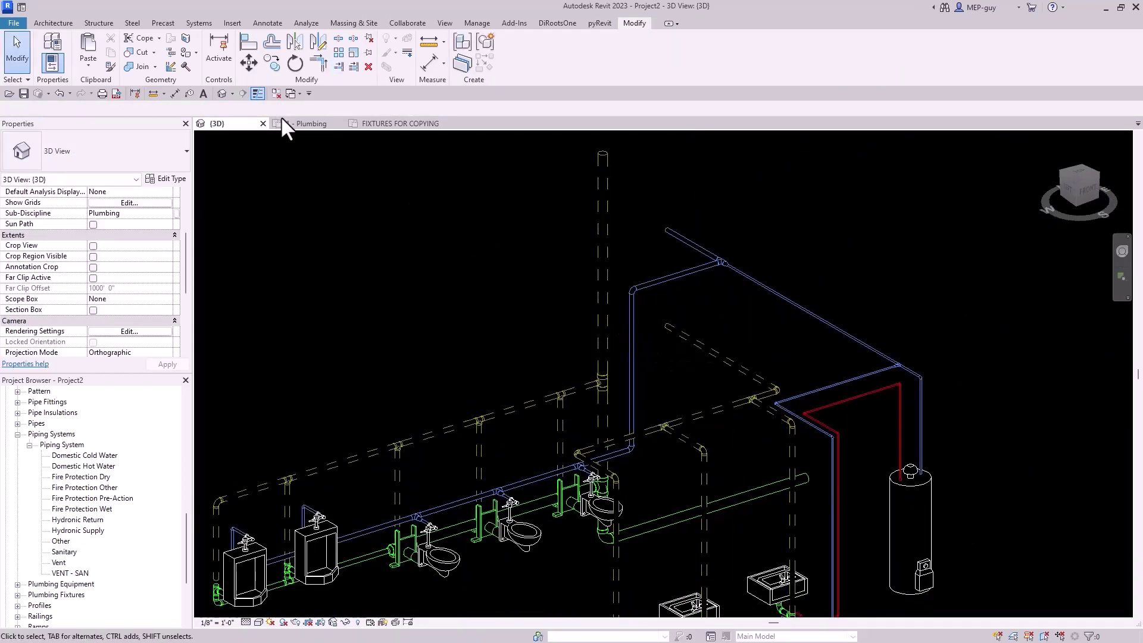
Align the lavatories' open-ended vent branch with the center of the 4" vent riser in the 1 - Plumbing plan.
click(303, 124)
scroll(670, 386, up, 1)
key(a)
key(l)
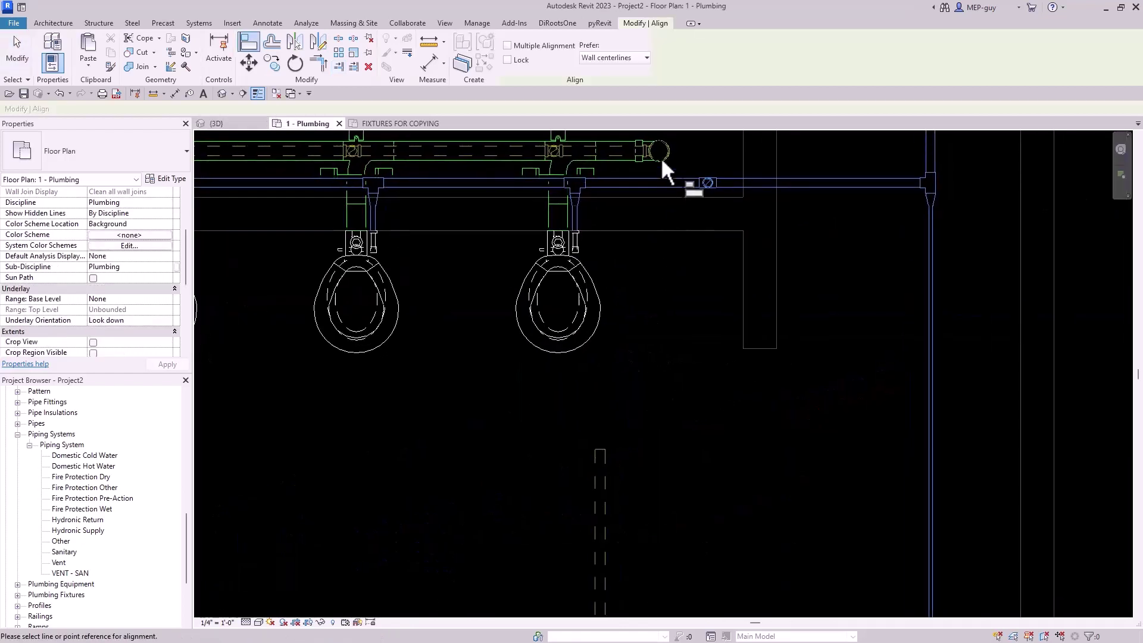
click(659, 151)
click(602, 463)
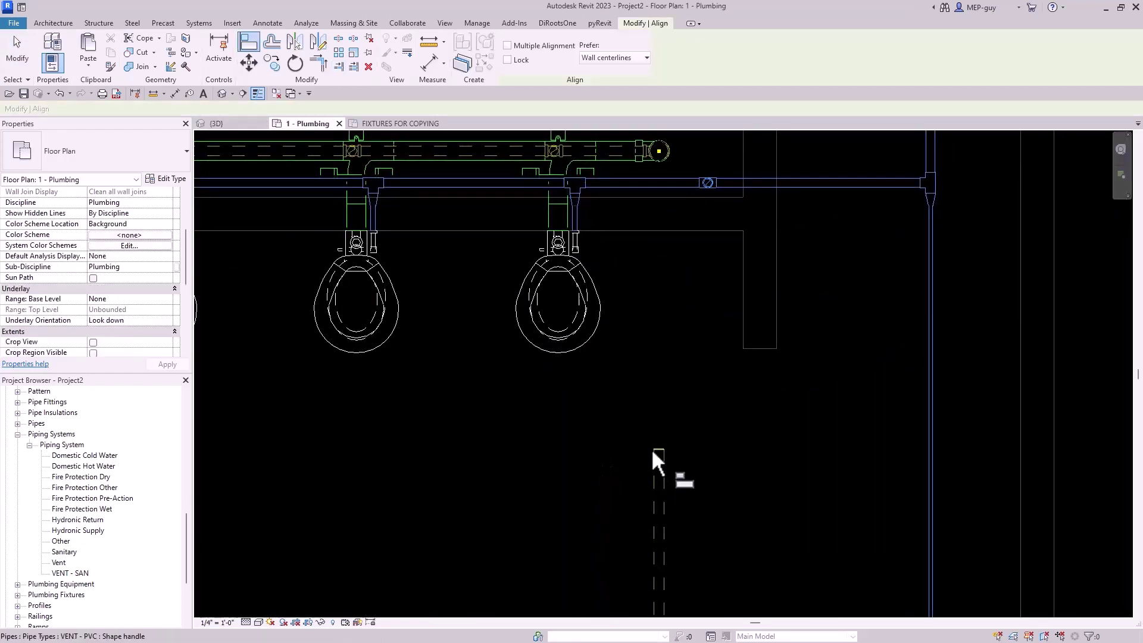
key(Escape)
key(Escape)
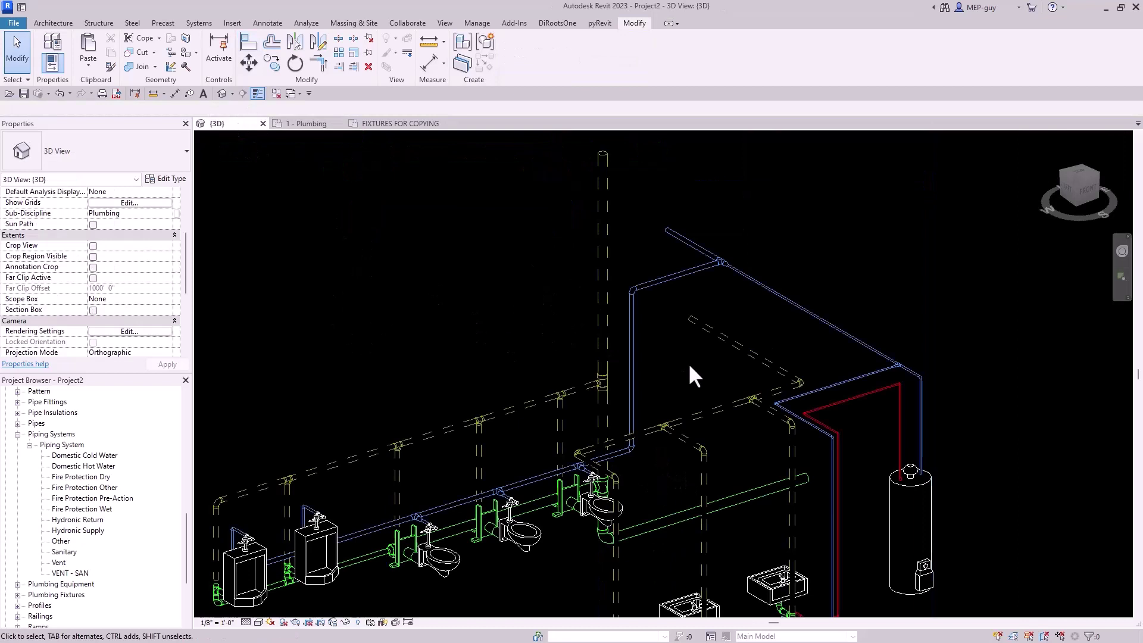
Extend the lavatories' horizontal vent branch to the 4" vent riser in the 3D view.
key(Return)
click(609, 298)
click(728, 341)
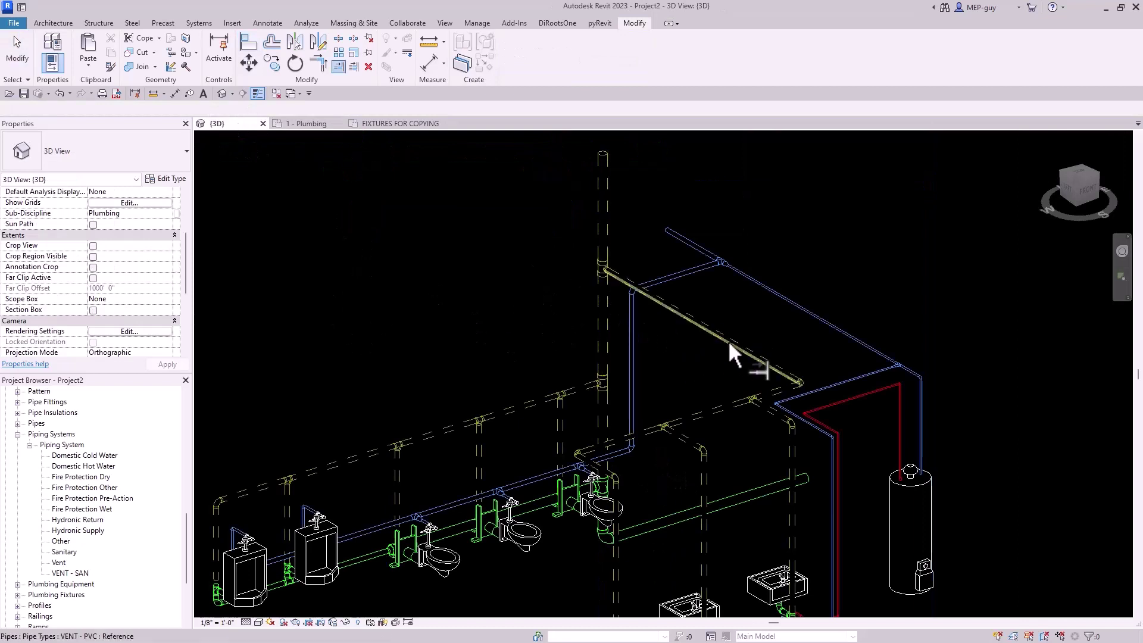
key(Escape)
key(Escape)
Lengthen the lavatories' lower 2" sanitary drain pipe at its open end to about 9' 2 15/16".
scroll(730, 339, down, 3)
shift+middle_drag(852, 410, 673, 397)
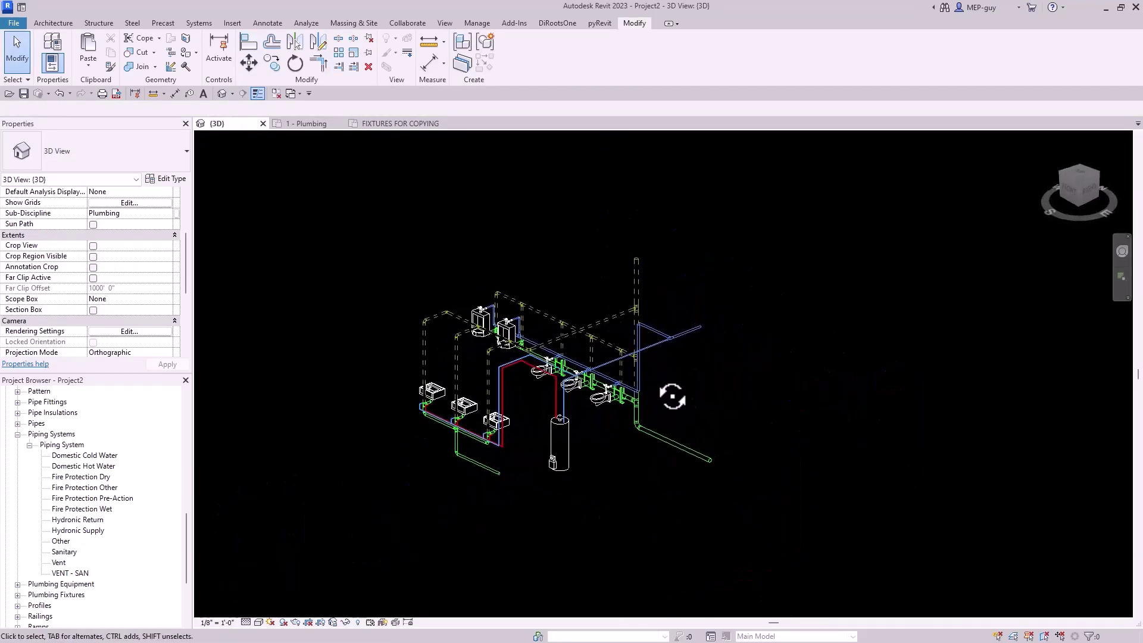
scroll(447, 569, up, 1)
click(500, 464)
drag(507, 459, 540, 474)
Draw a 2" SAN - PVC - DWV pipe at elevation -2' 0" from that drain's open end, perpendicular into the toilets' 4" sanitary main.
right_click(540, 474)
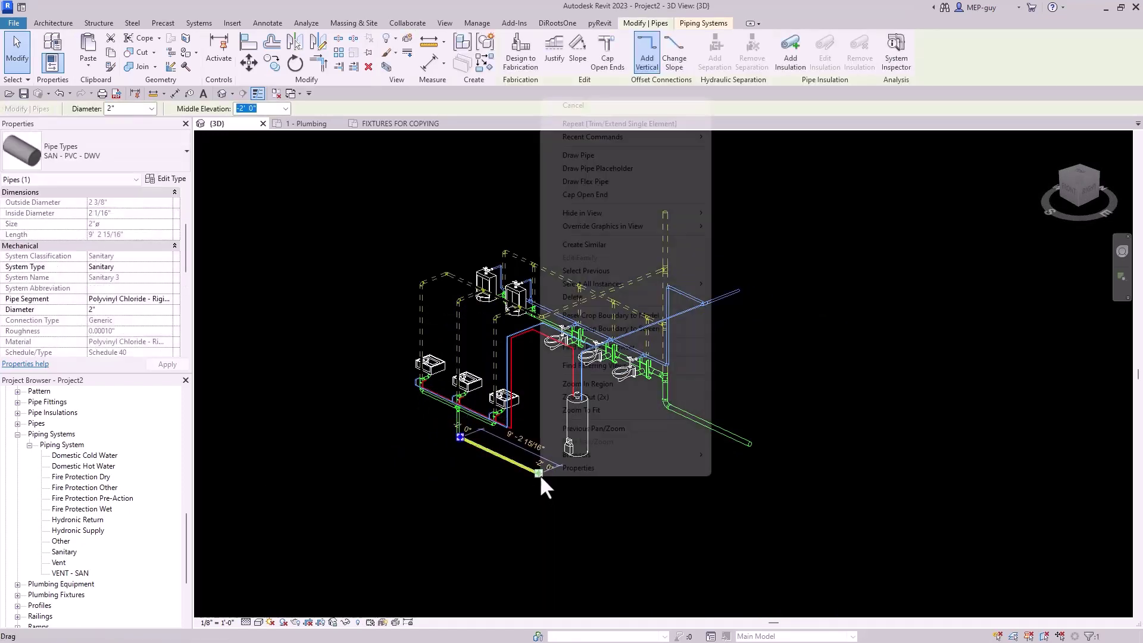
click(592, 156)
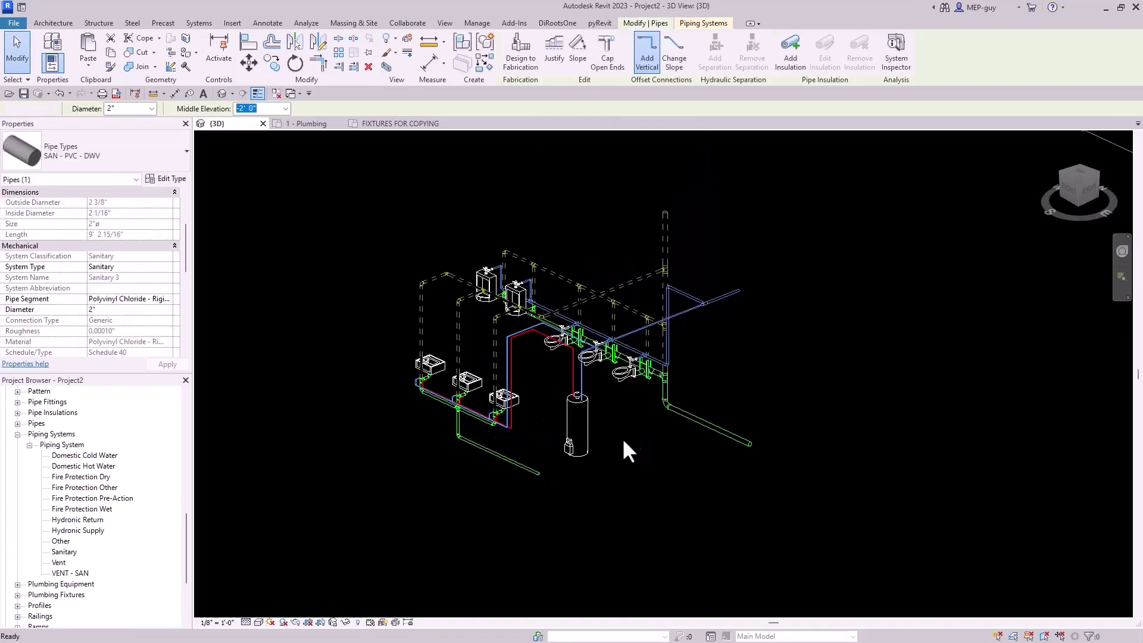
click(683, 415)
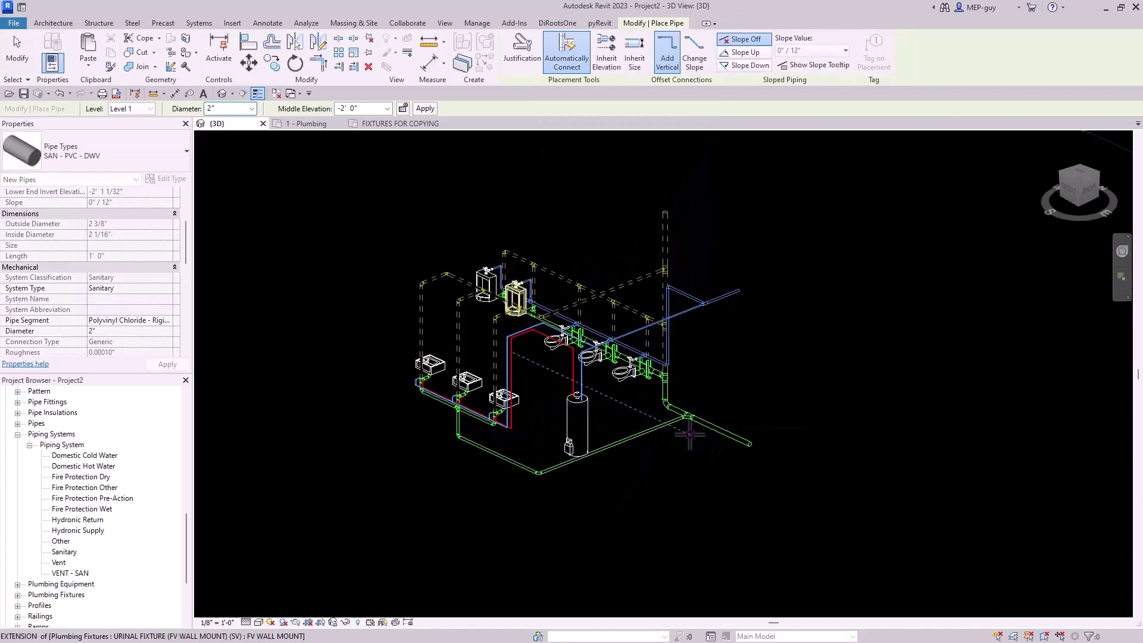
End pipe placement and inspect the lavatory drain's connection to the sanitary main in the 3D view.
key(Escape)
key(Escape)
scroll(674, 483, up, 2)
scroll(672, 485, down, 1)
shift+middle_drag(696, 460, 710, 439)
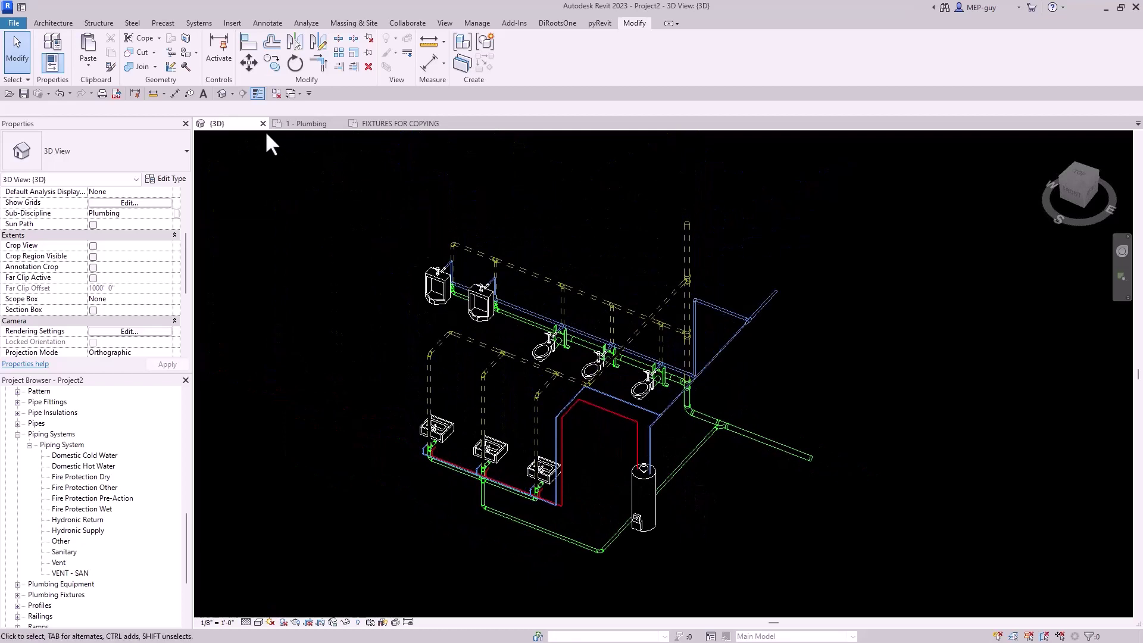
Select the cold water branch network serving the urinals and toilets in the 1 - Plumbing plan and review its Domestic Cold Water type properties.
click(301, 126)
scroll(559, 453, down, 4)
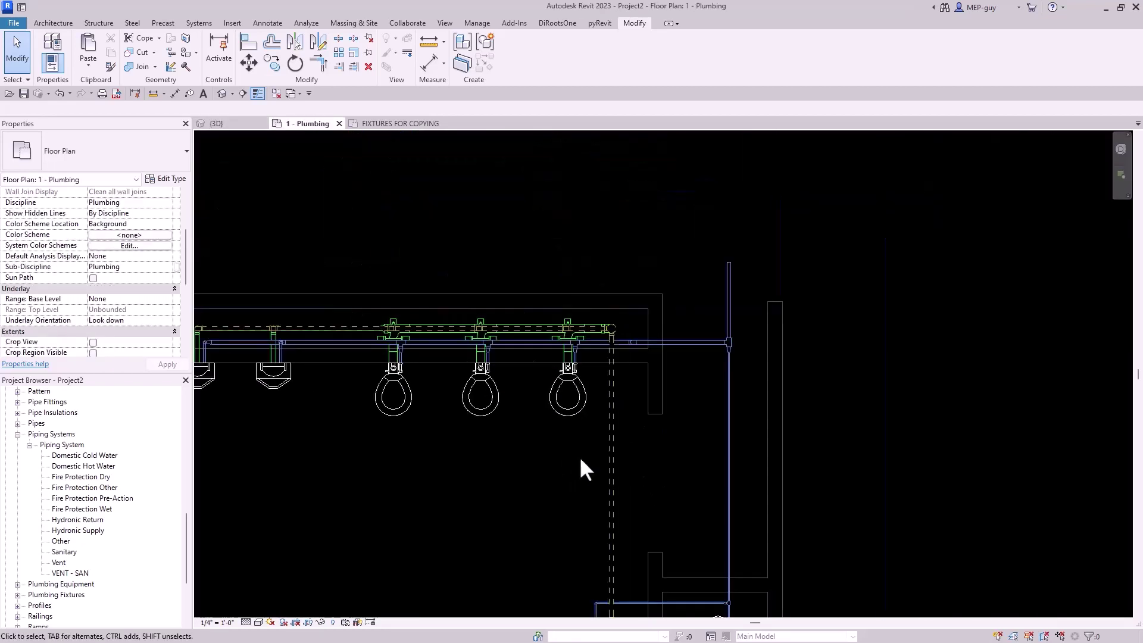
middle_drag(559, 476, 583, 428)
key(Tab)
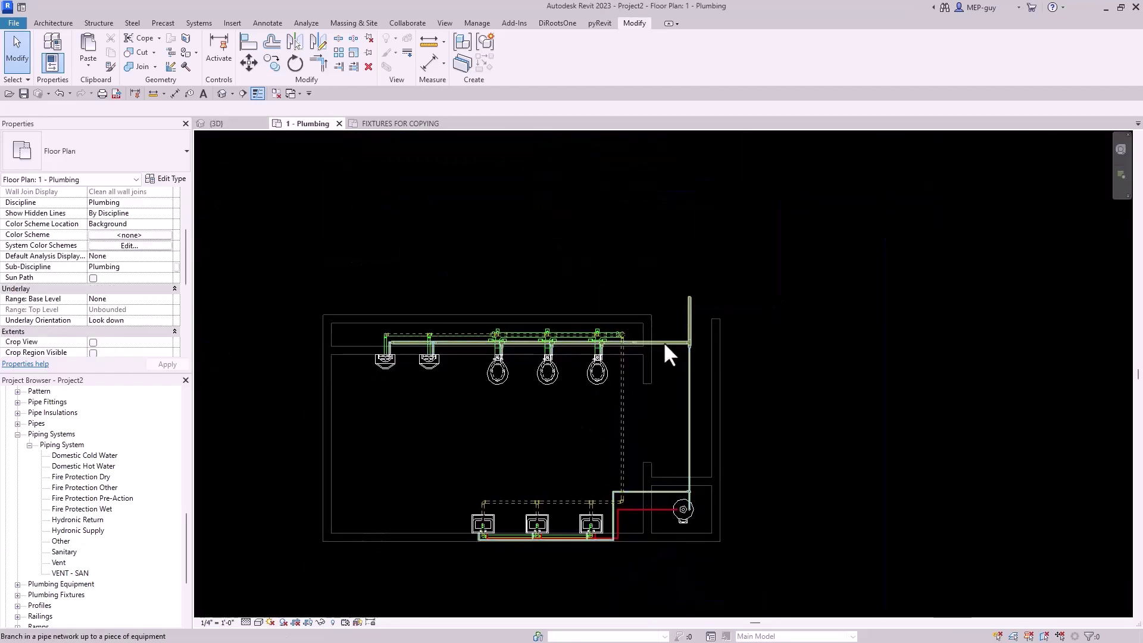
click(665, 344)
drag(867, 366, 494, 546)
shift+drag(419, 557, 419, 558)
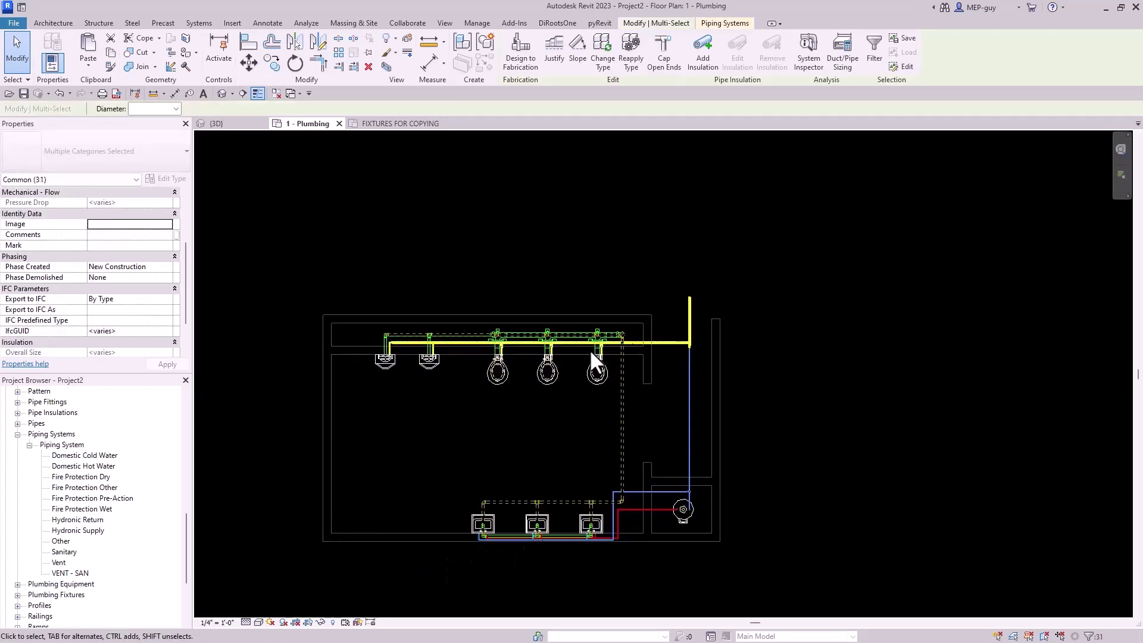
click(730, 24)
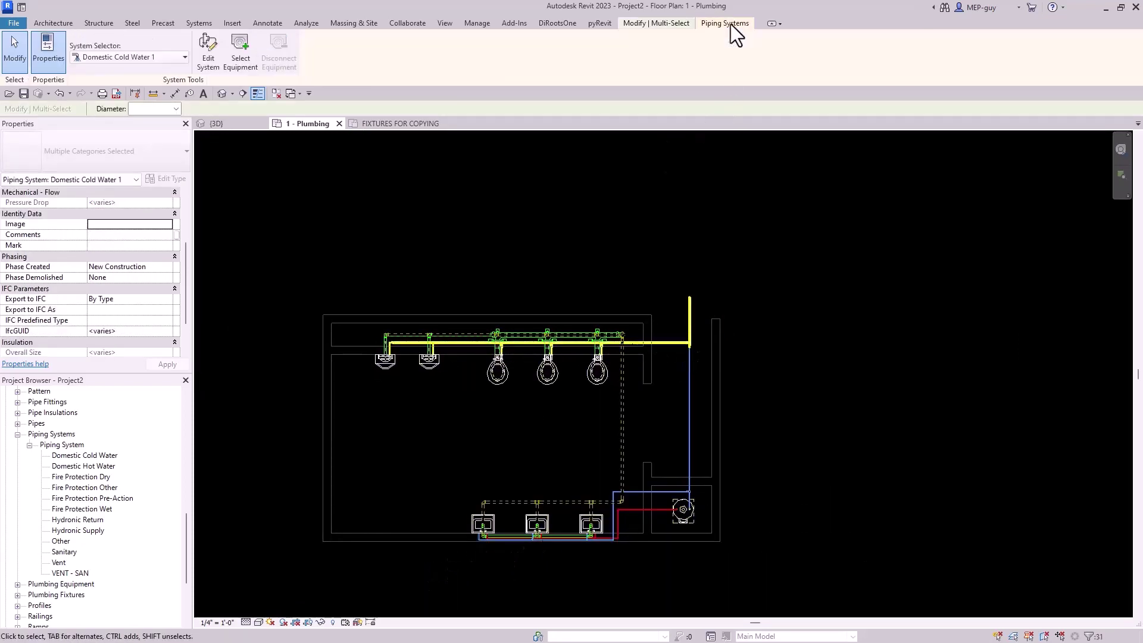
click(169, 179)
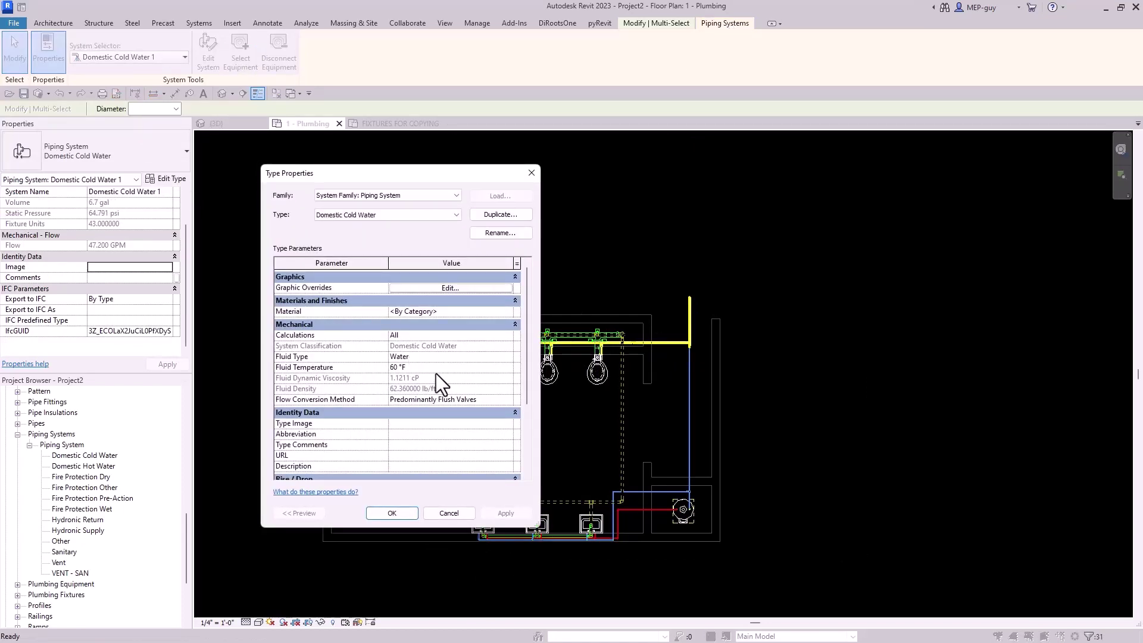
click(438, 513)
Size the selected cold water network by velocity only at 8 FPS, with branch sizing set to Calculated Size Only.
click(842, 53)
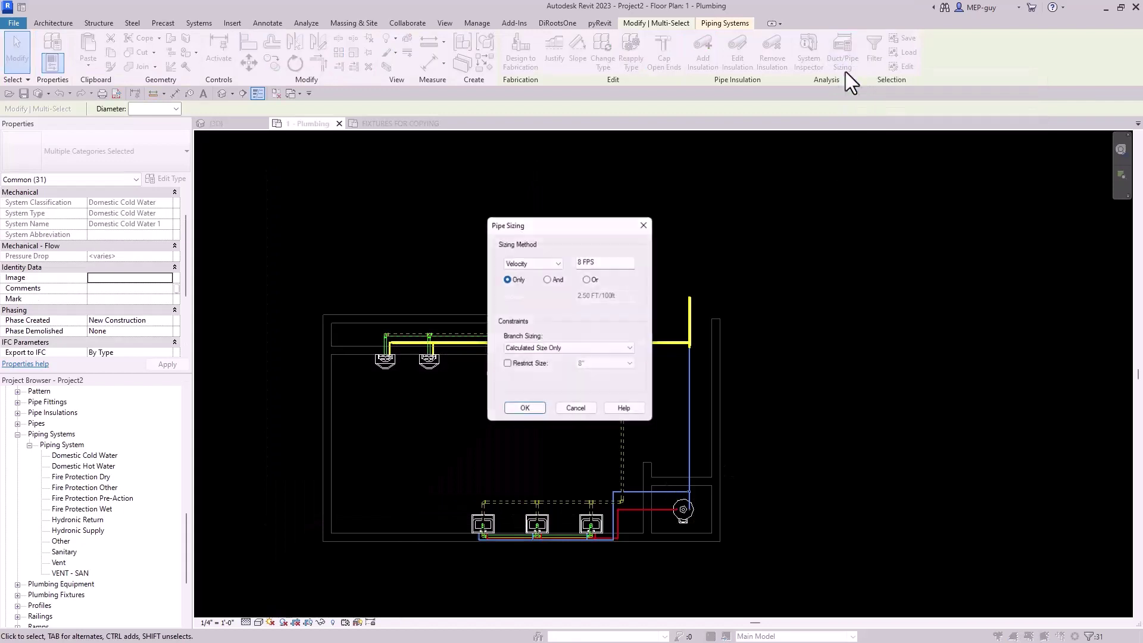
click(526, 413)
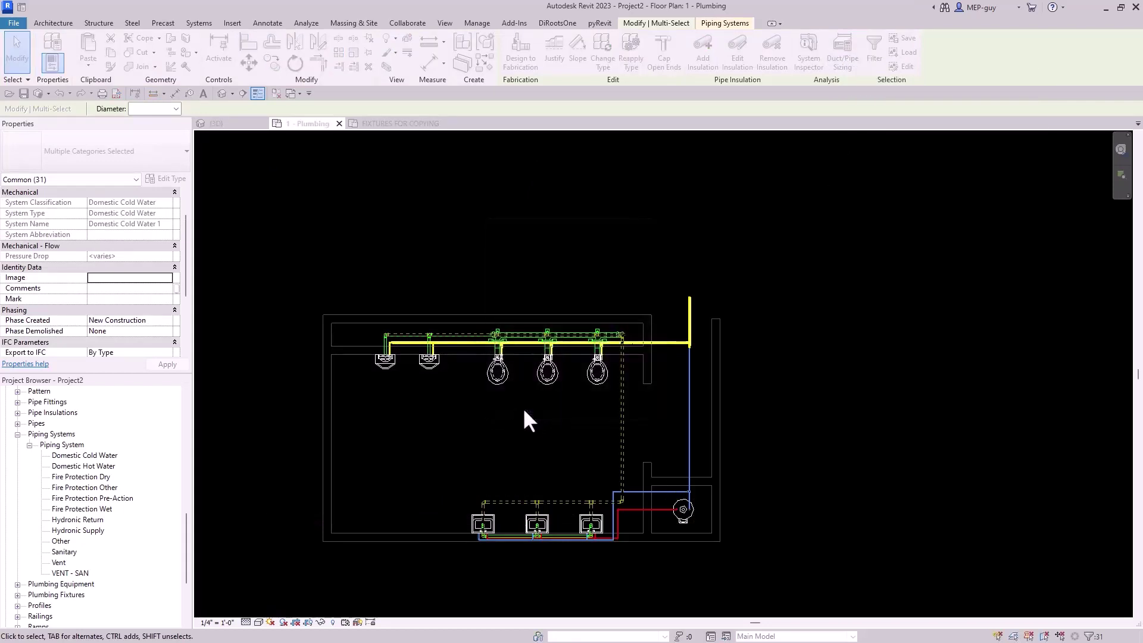
scroll(427, 339, up, 1)
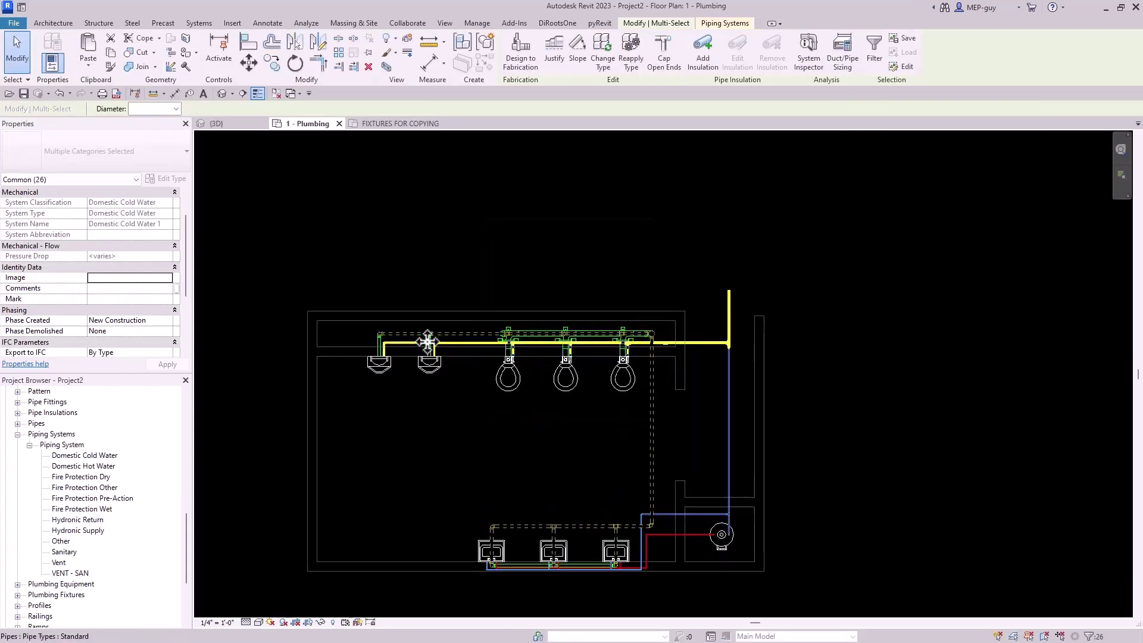
Examine the complete restroom plumbing model in the 3D view from several angles.
click(241, 123)
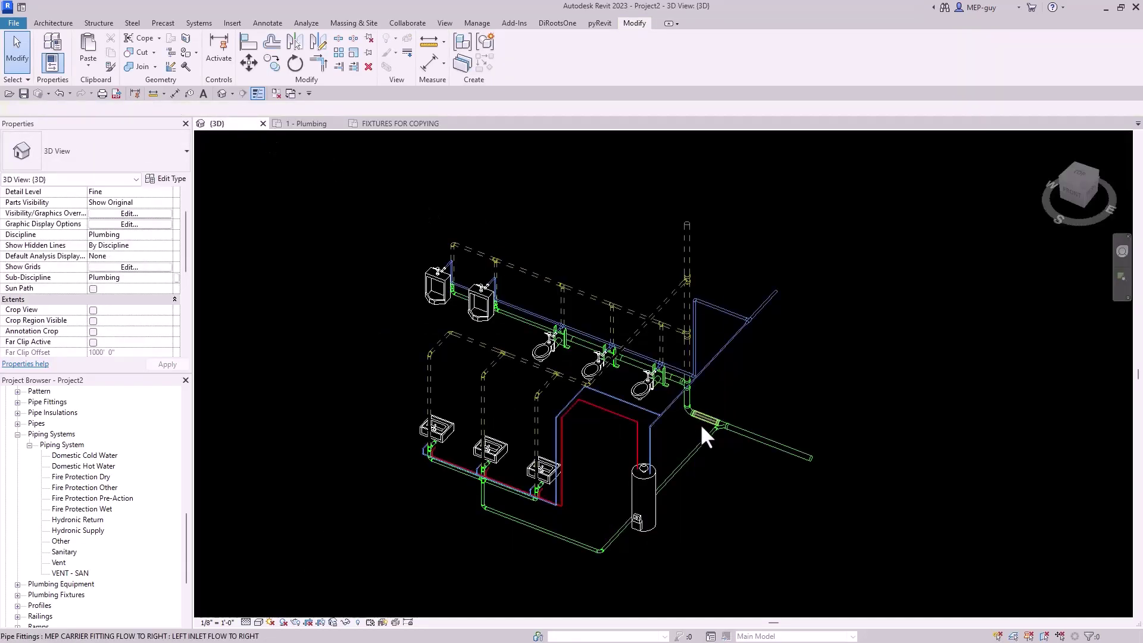
shift+middle_drag(741, 458, 664, 369)
shift+middle_drag(620, 327, 872, 312)
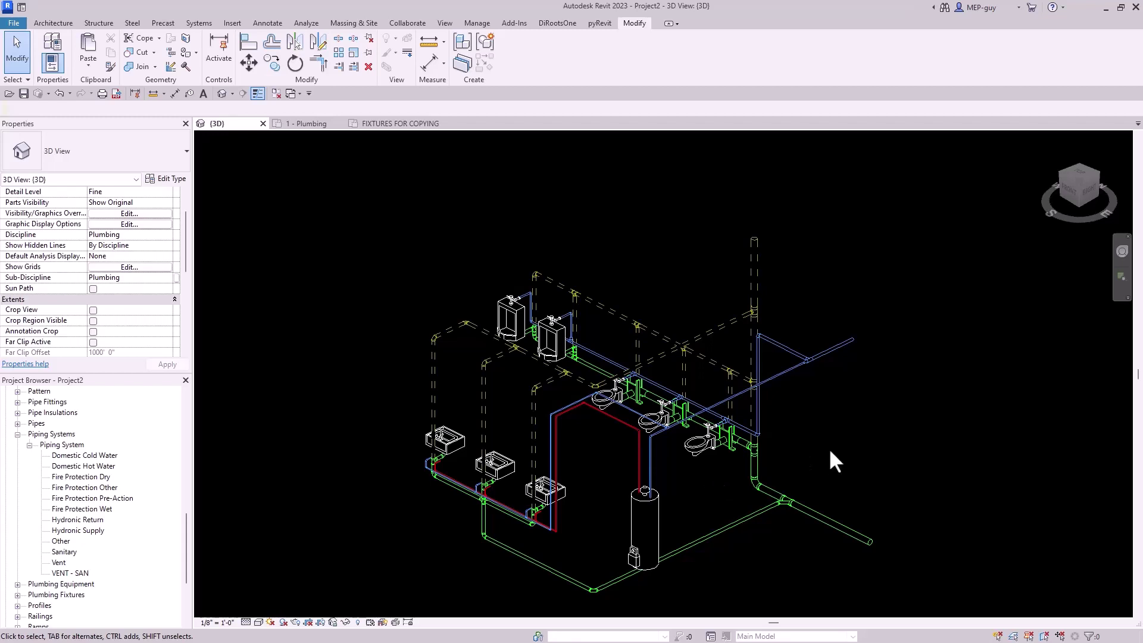
middle_drag(853, 472, 834, 446)
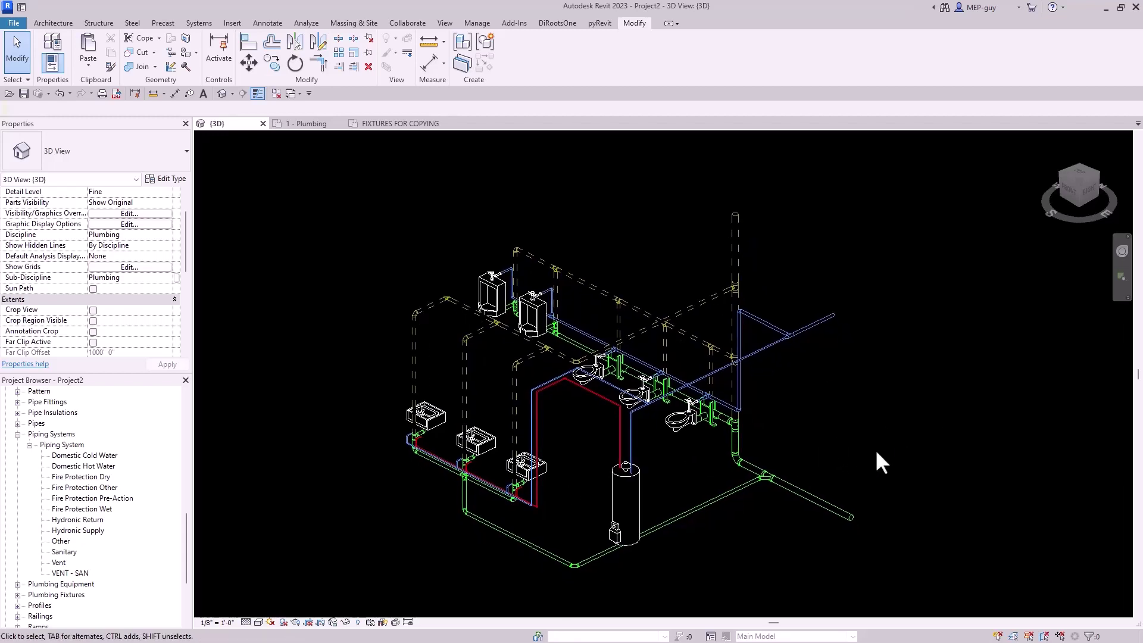